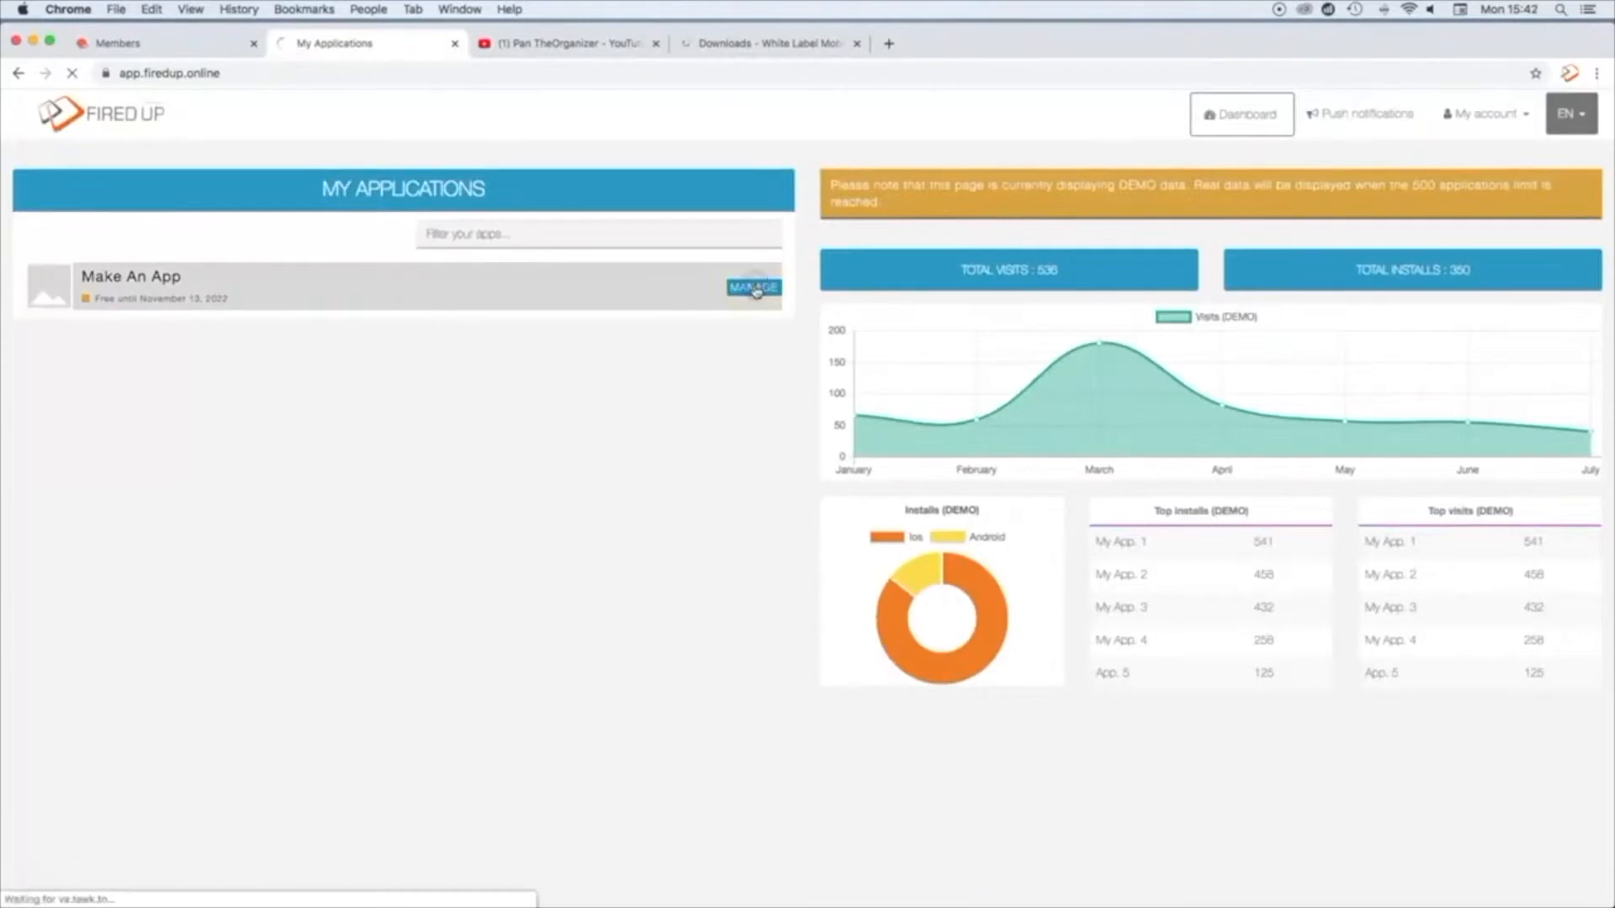
Step: Open the Make An App application's design settings and apply the Blank template, accepting replacement of its colors and background image
scroll(928, 357, "down", 10)
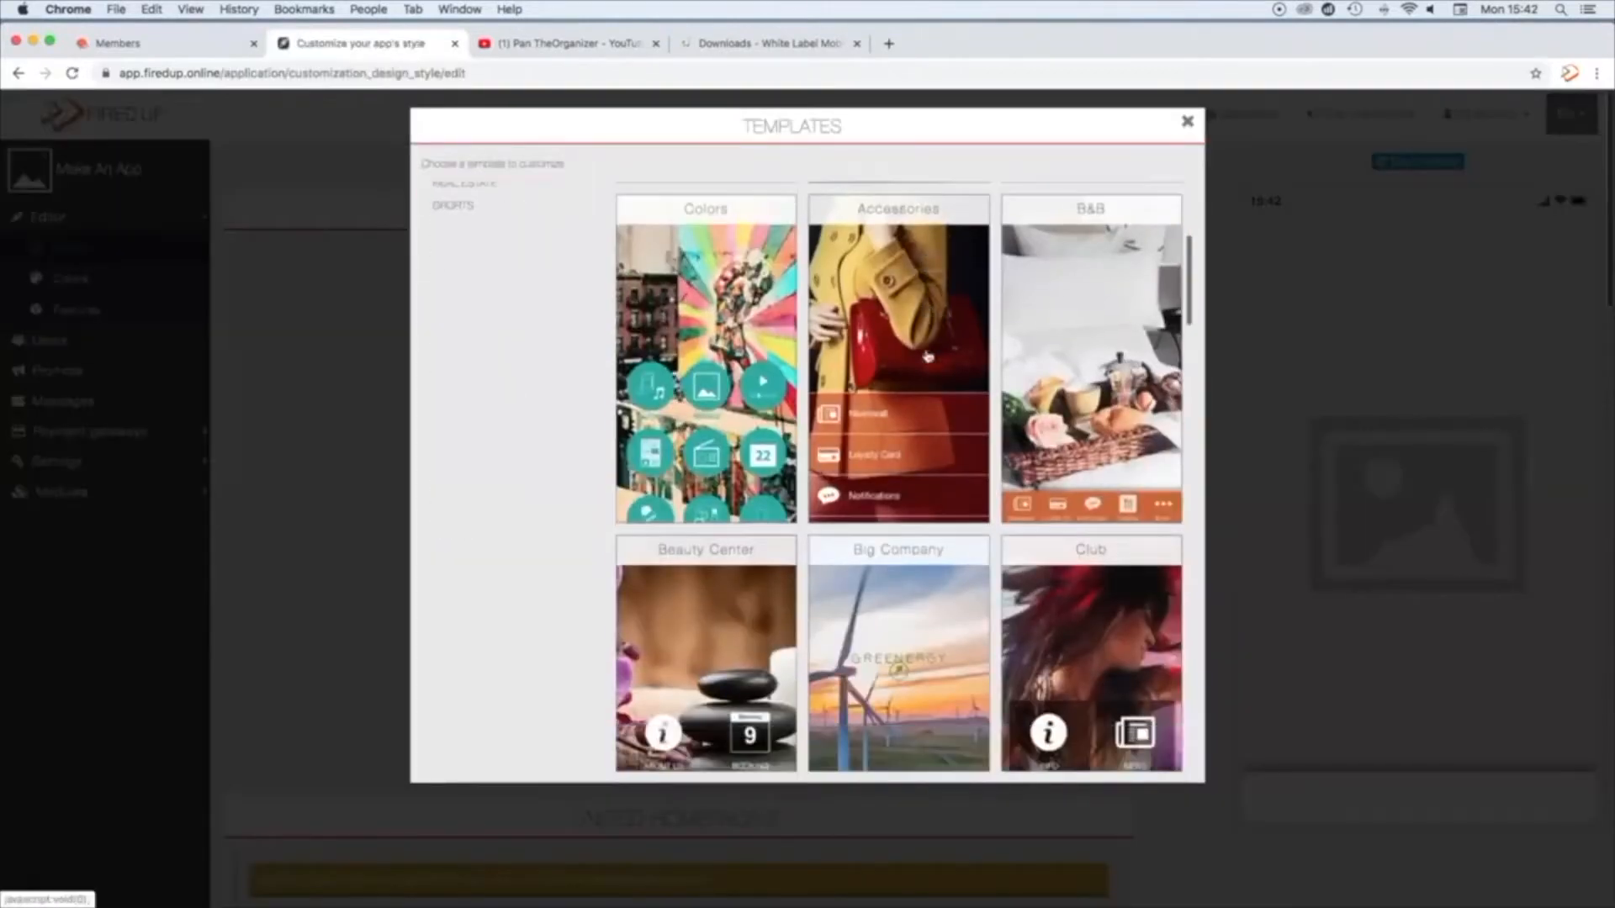
scroll(928, 357, "down", 10)
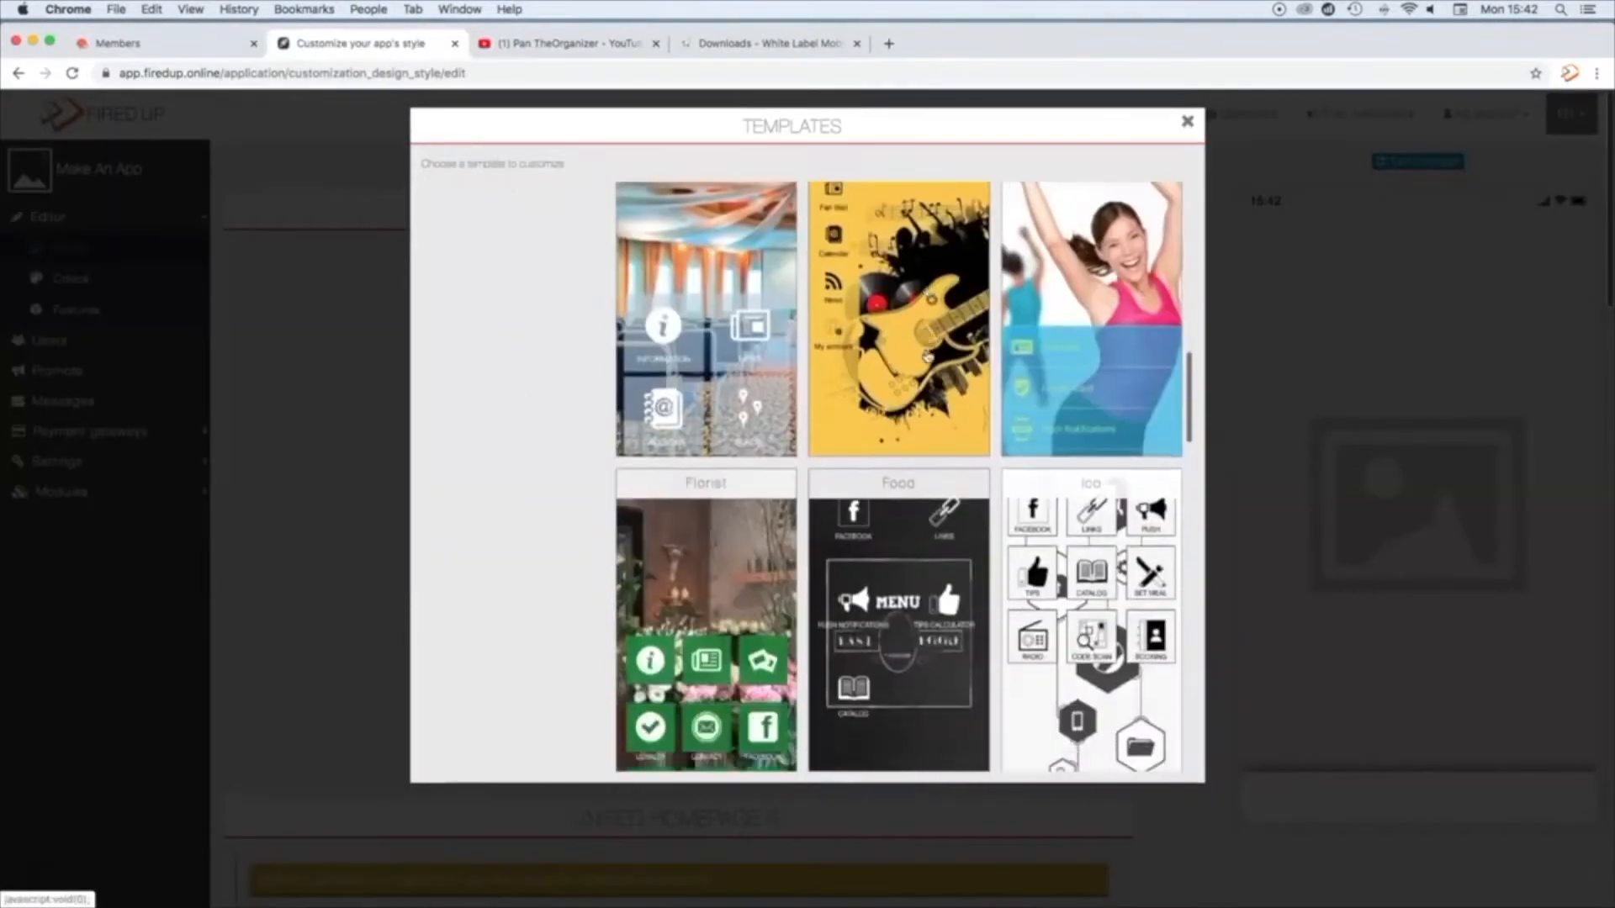
scroll(928, 356, "down", 10)
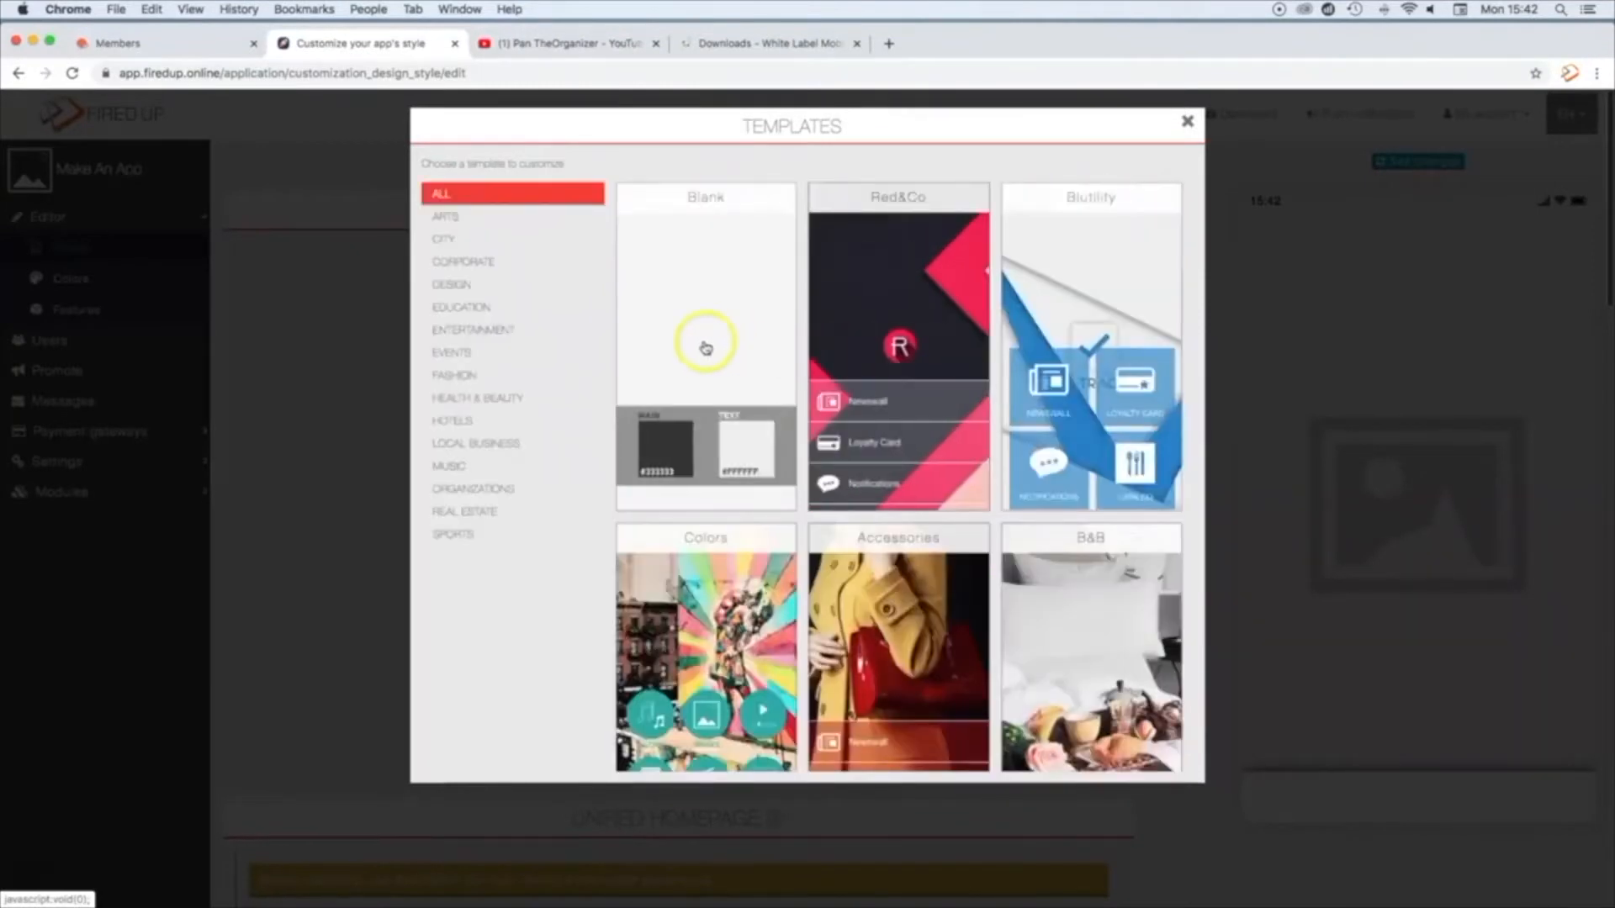
left_click(705, 348)
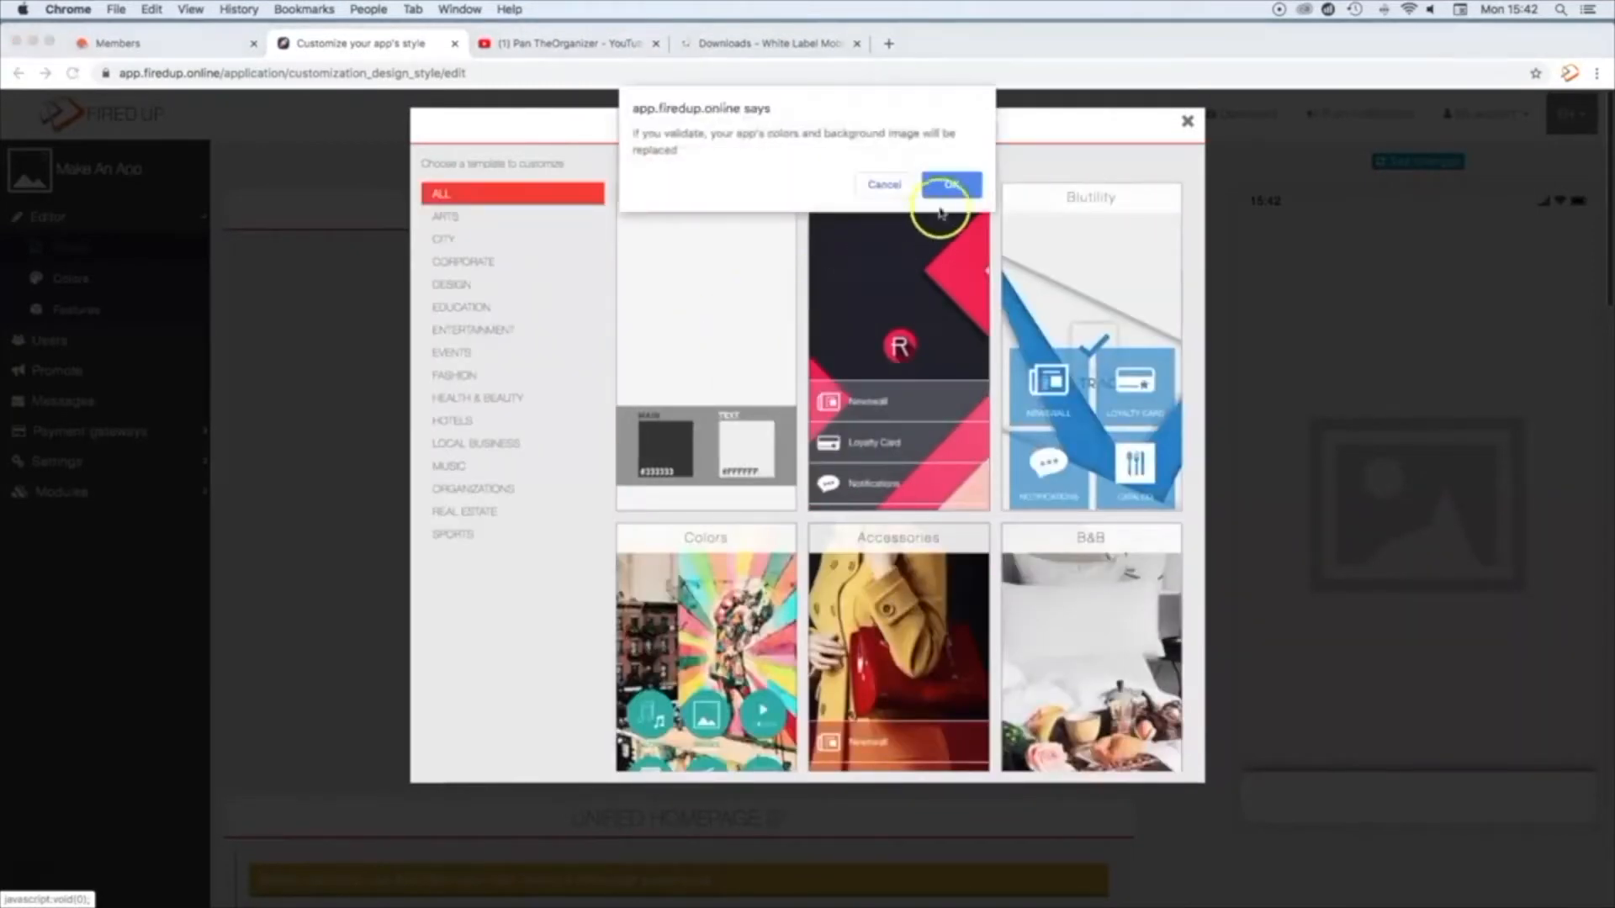
left_click(951, 186)
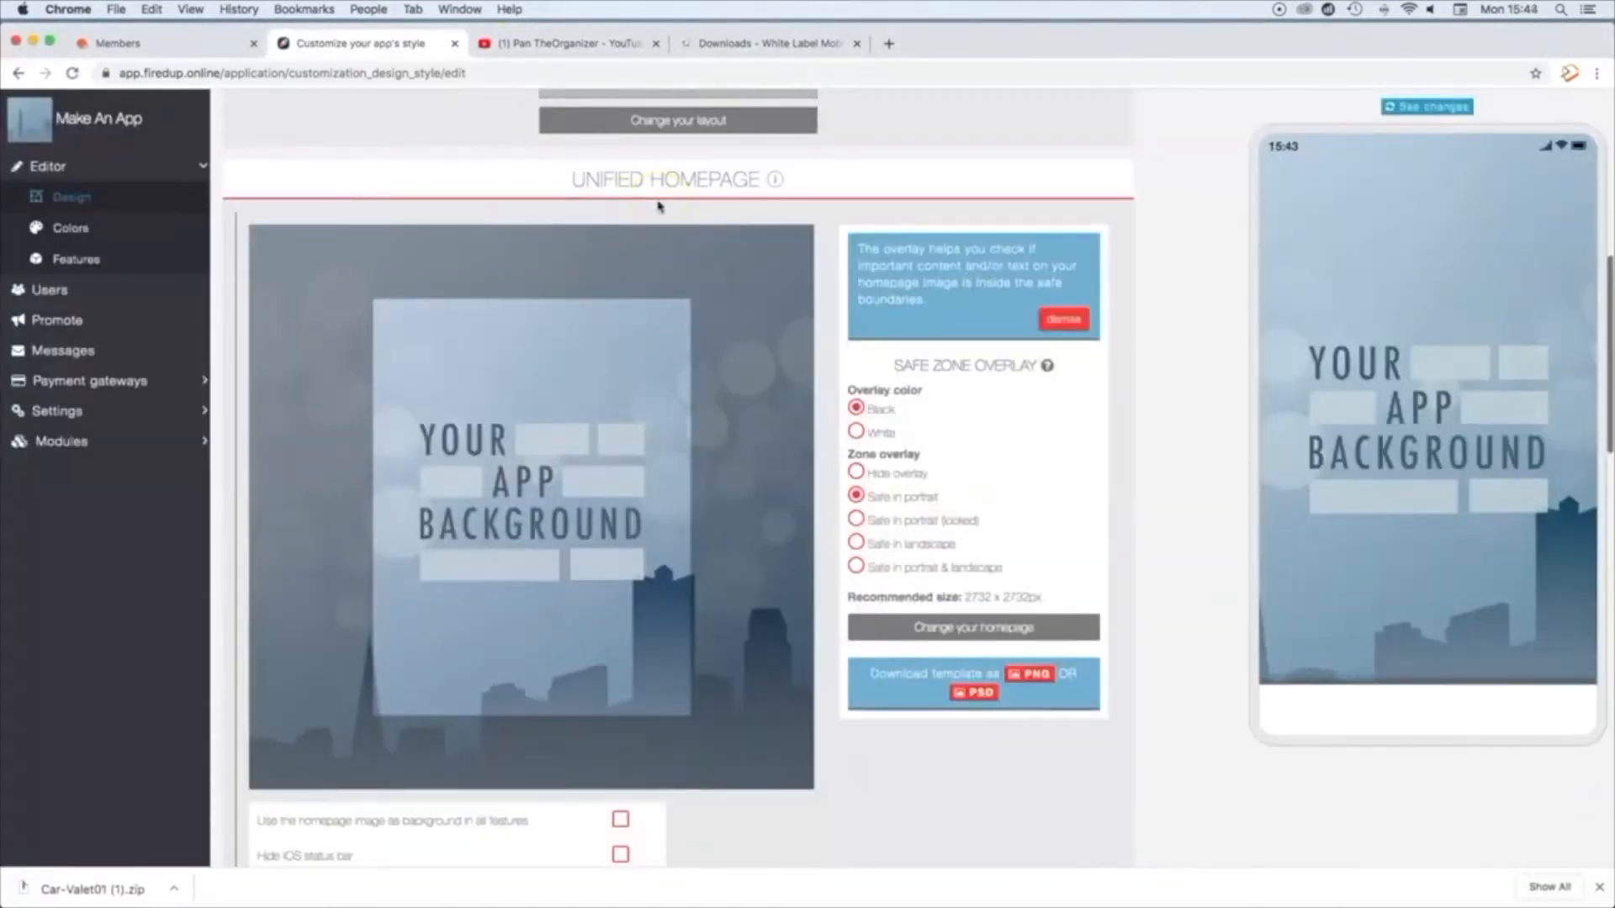
Step: Upload Car-Valet01-Home-Splash-Screen.jpg as the unified homepage image, accept its crop, and hide the iOS and Android status bars
left_click(976, 631)
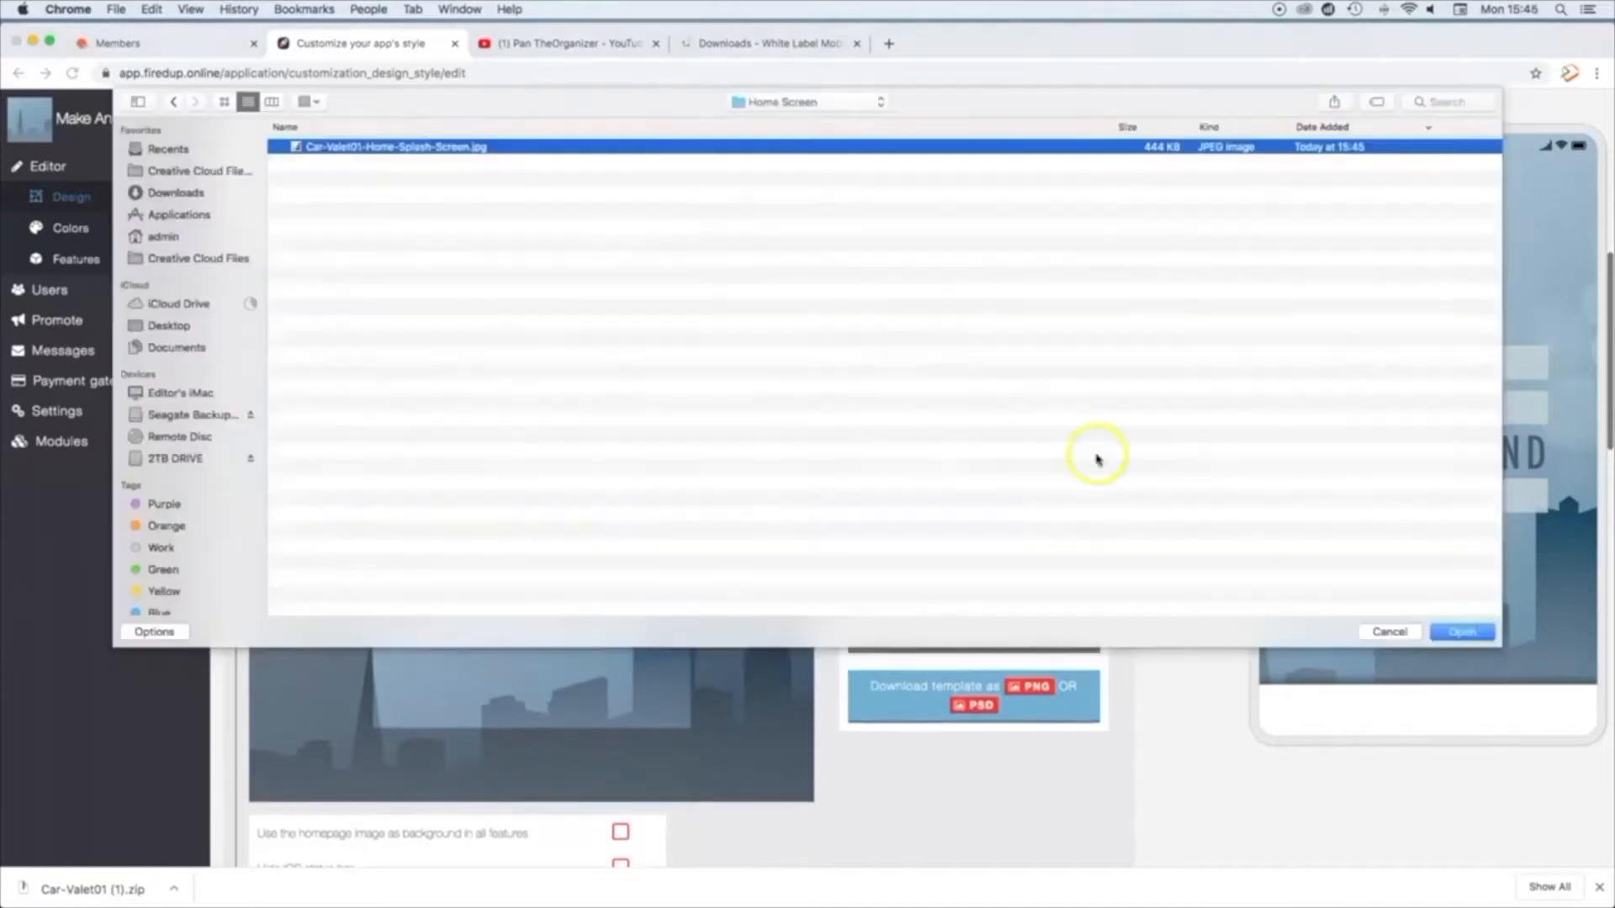
left_click(1455, 631)
left_click(1042, 292)
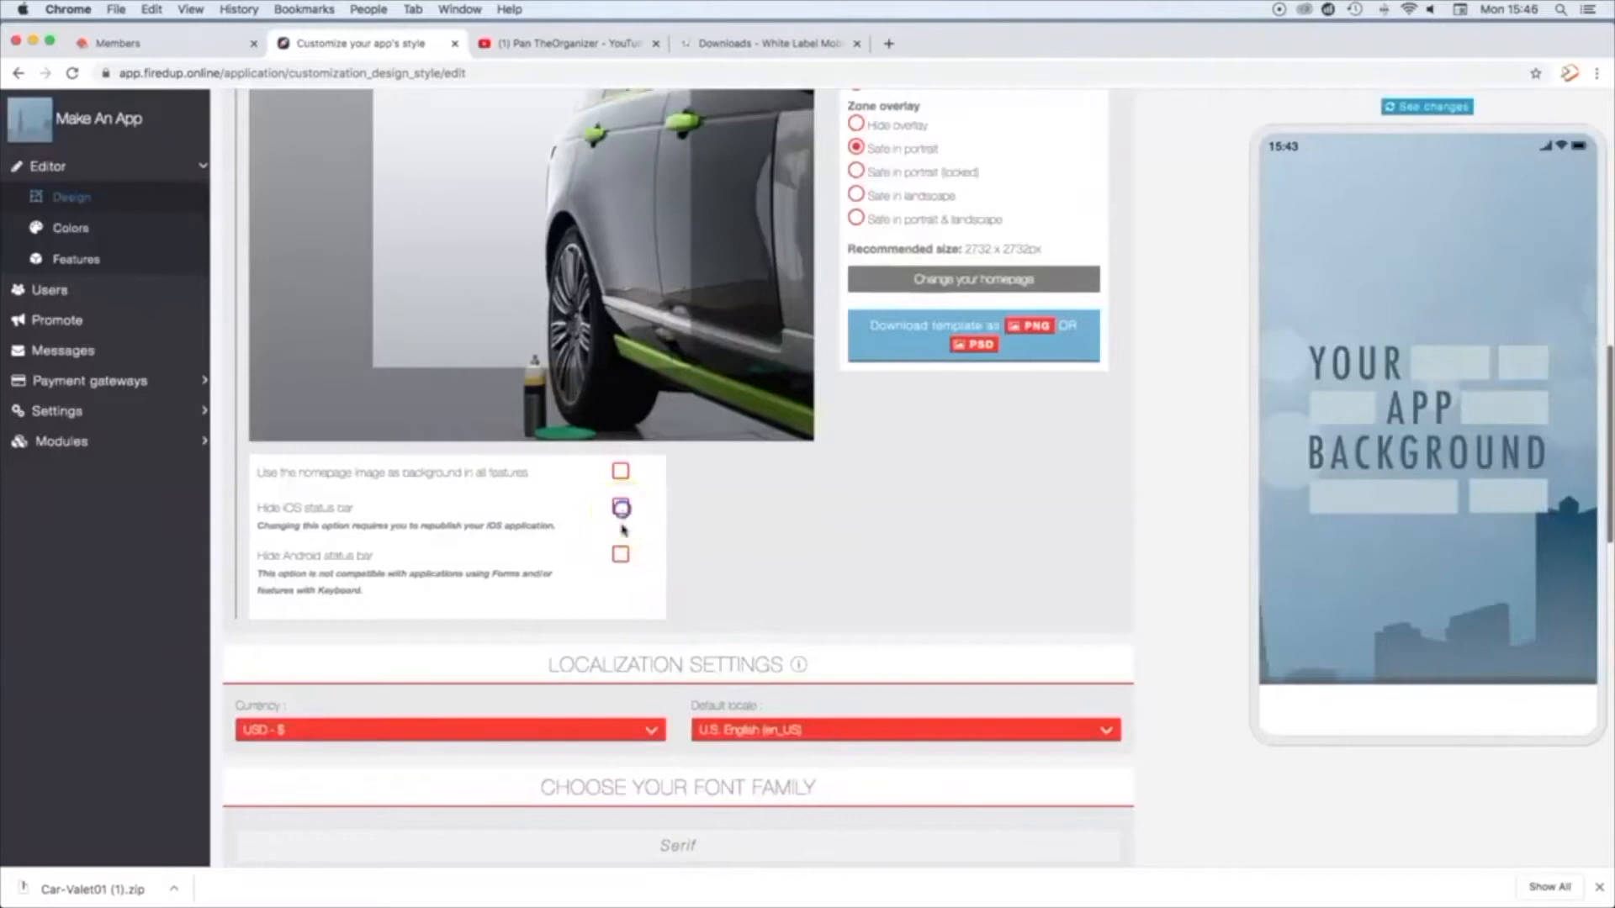
left_click(620, 555)
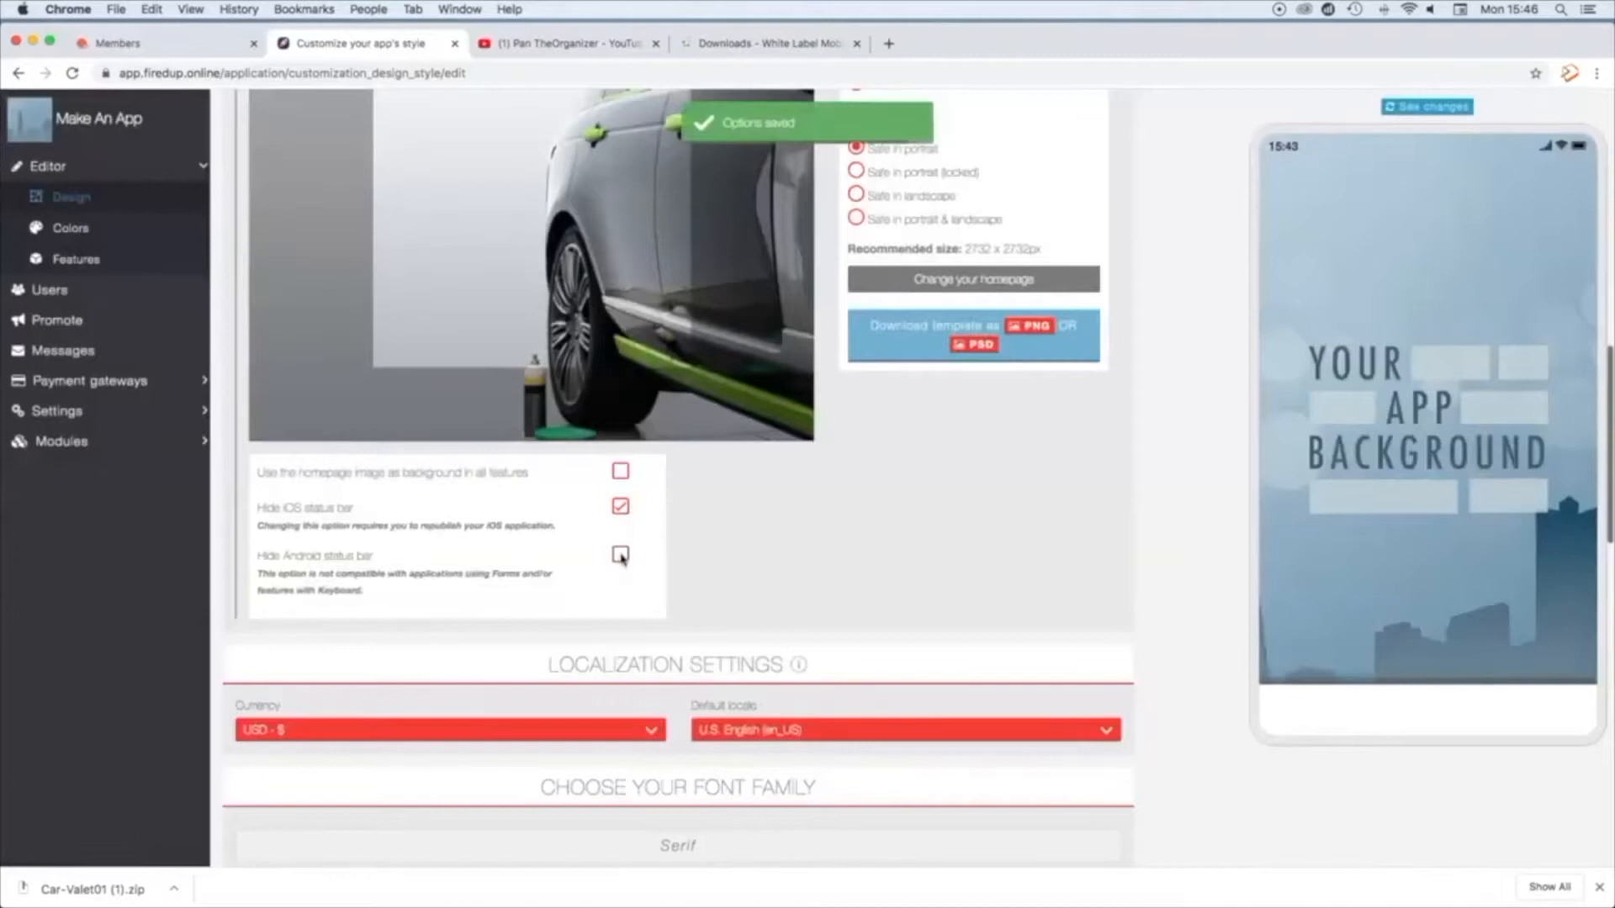
left_click(620, 555)
Step: Set the app's currency to GBP - £ and its default locale to British English (en_GB)
scroll(620, 556, "down", 3)
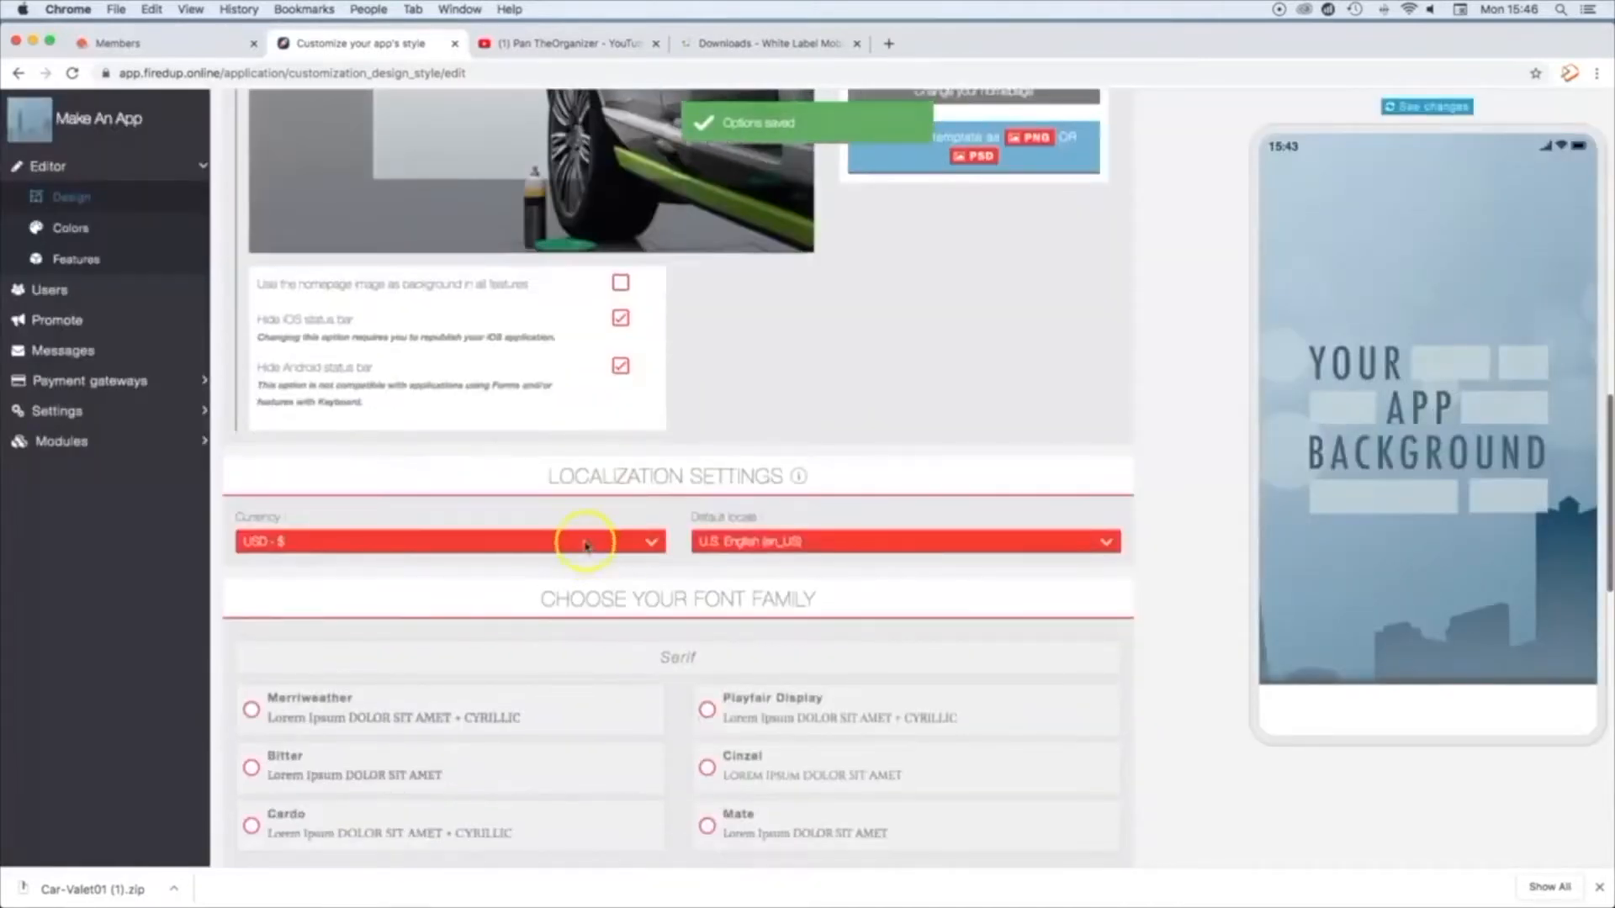
left_click(586, 546)
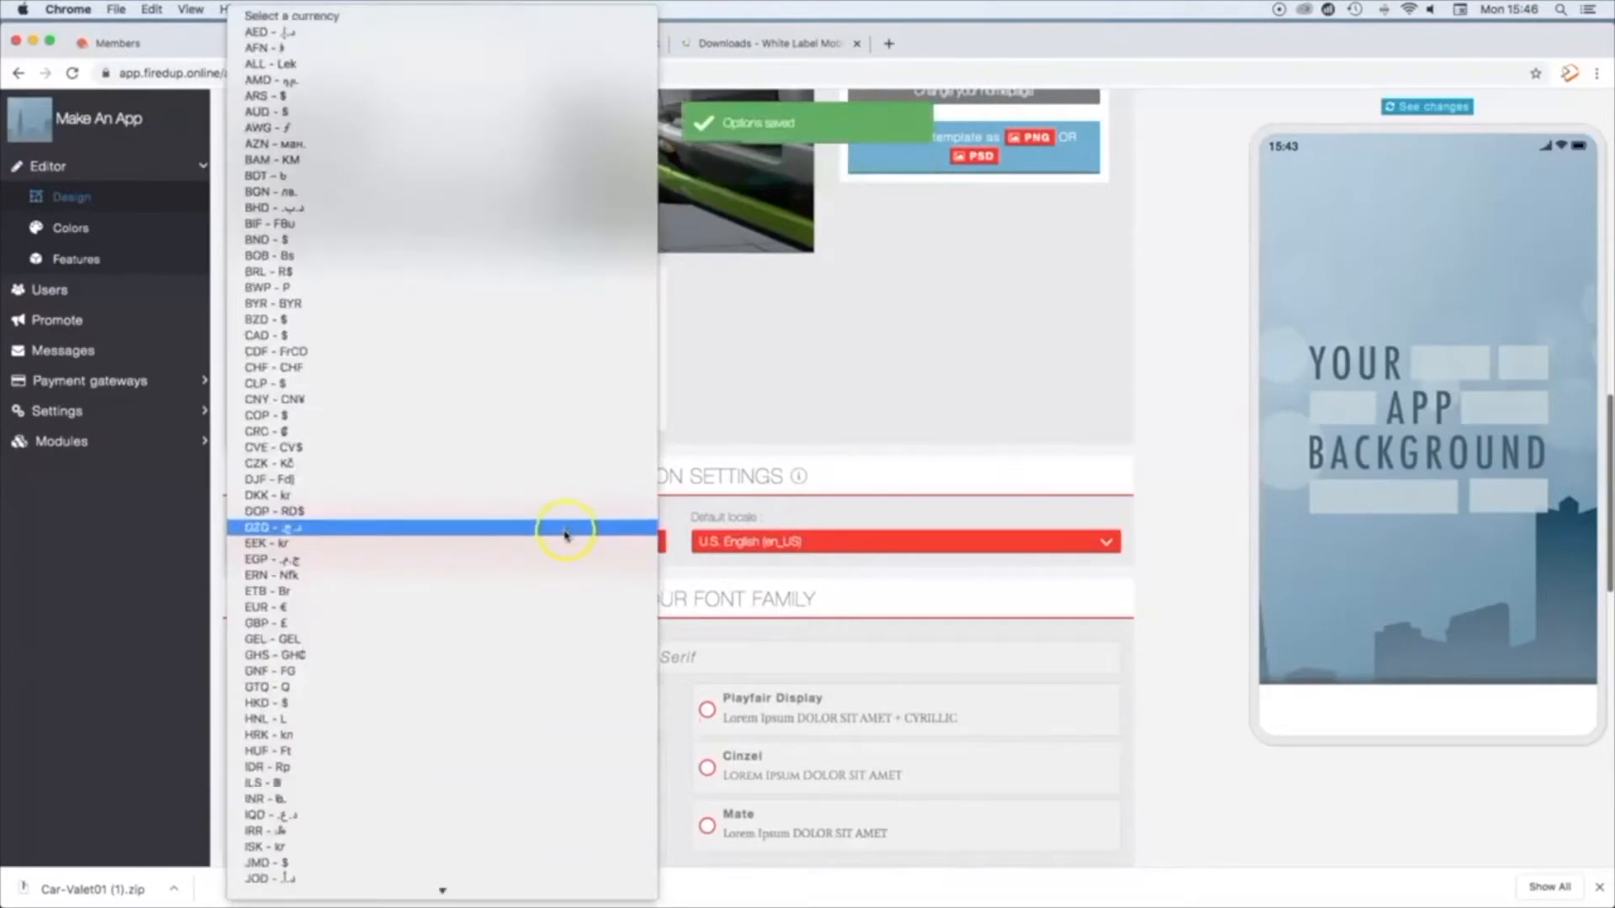
left_click(346, 622)
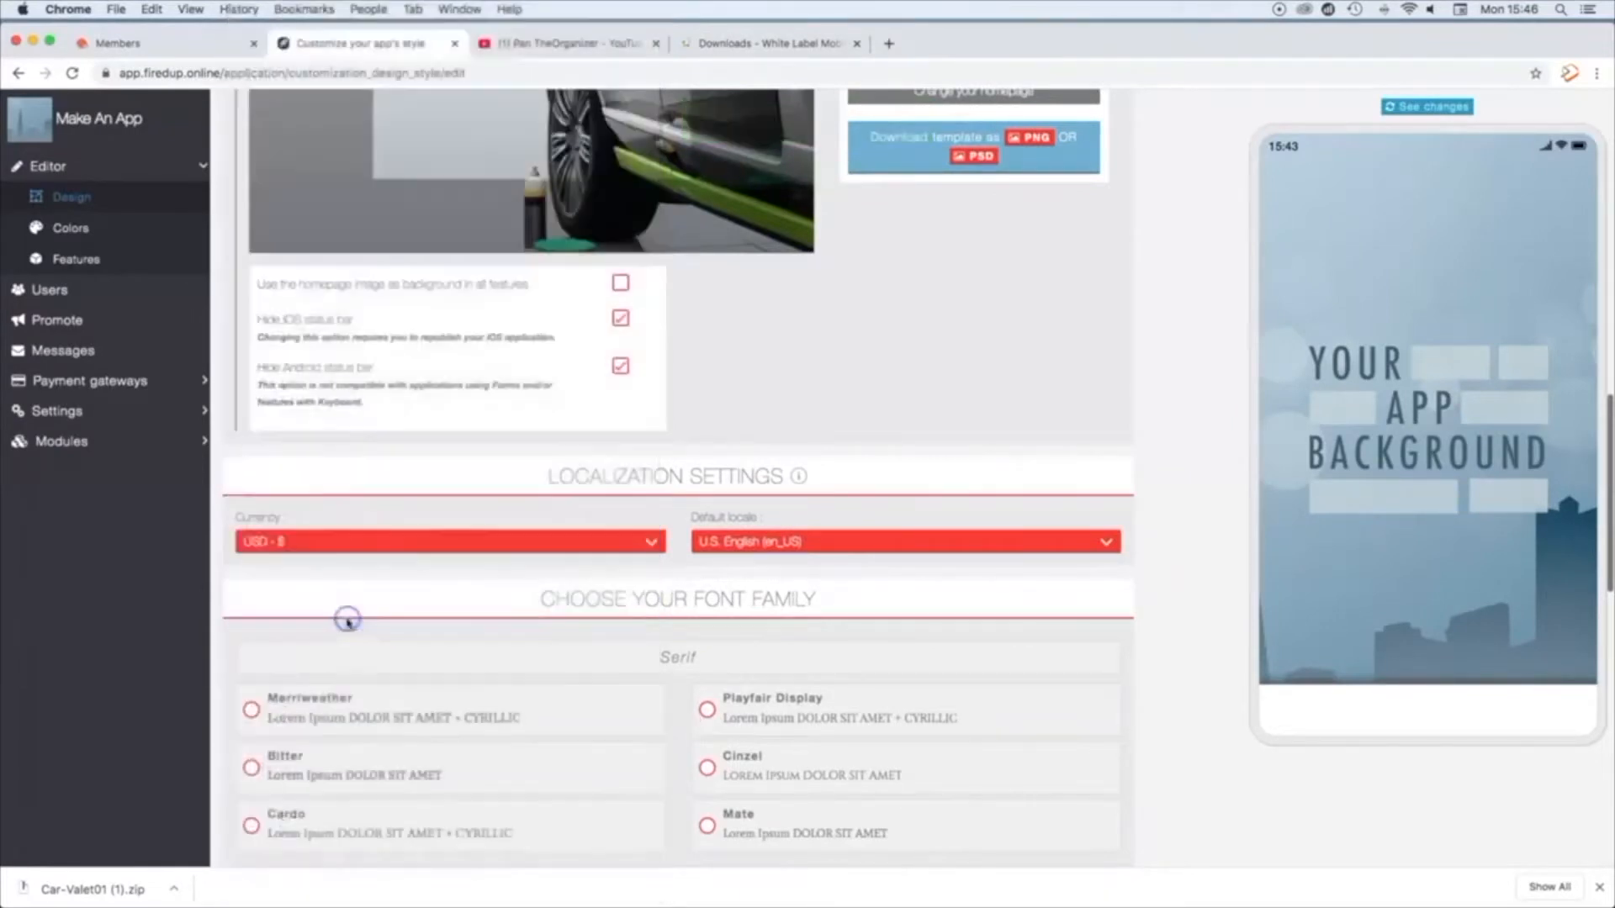
left_click(805, 542)
left_click(850, 463)
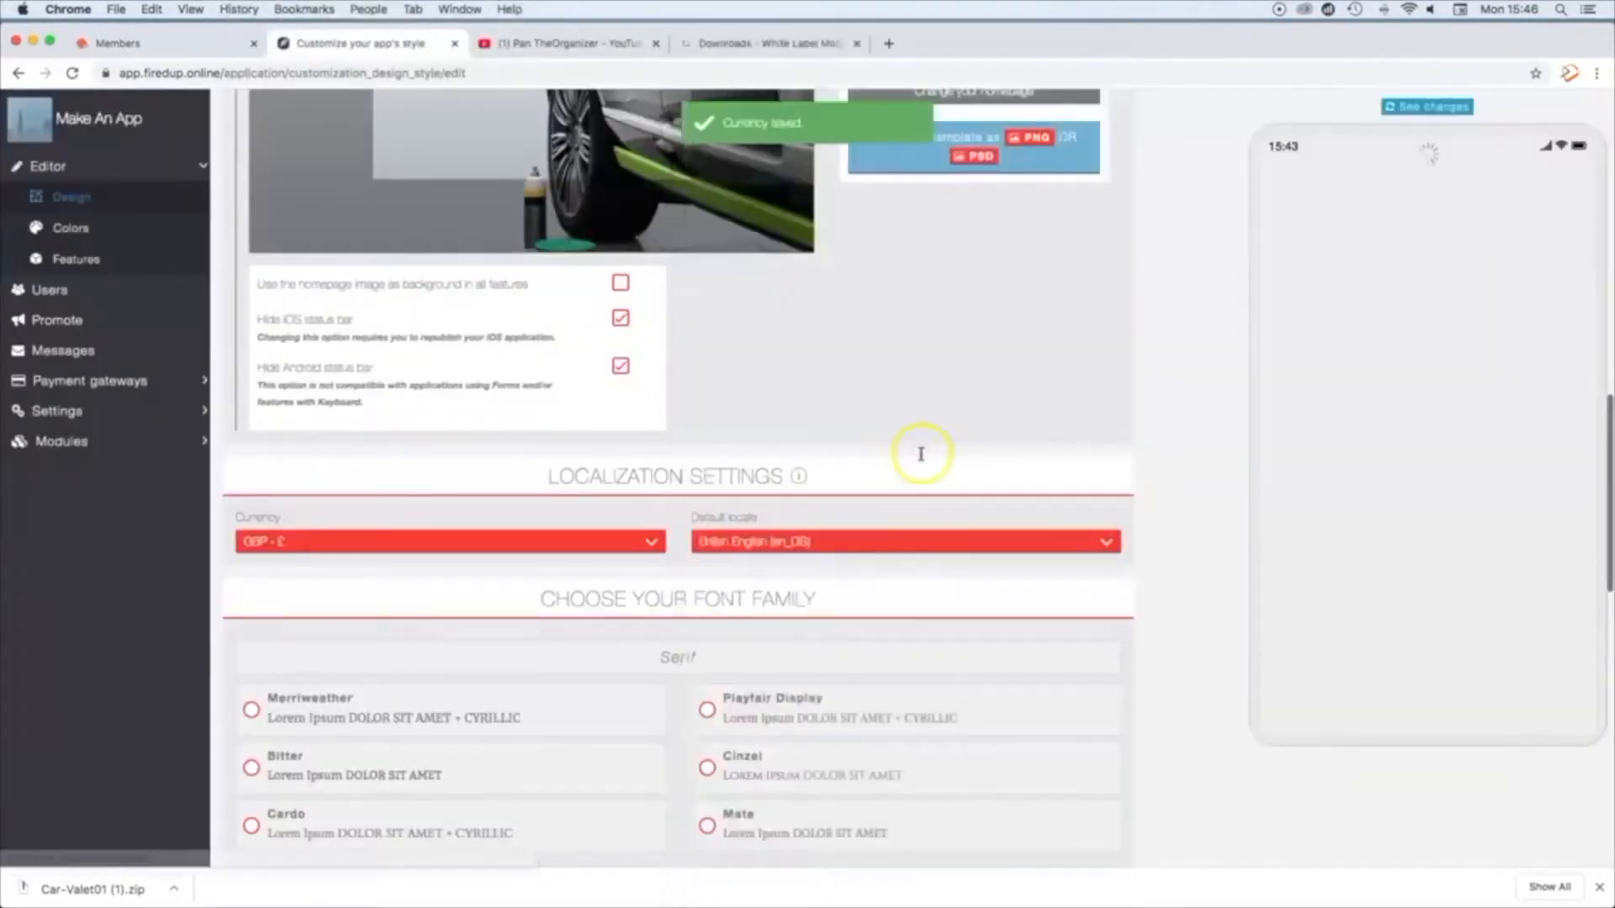
Step: Choose the sans serif font Nunito as the app's font family
scroll(860, 478, "down", 5)
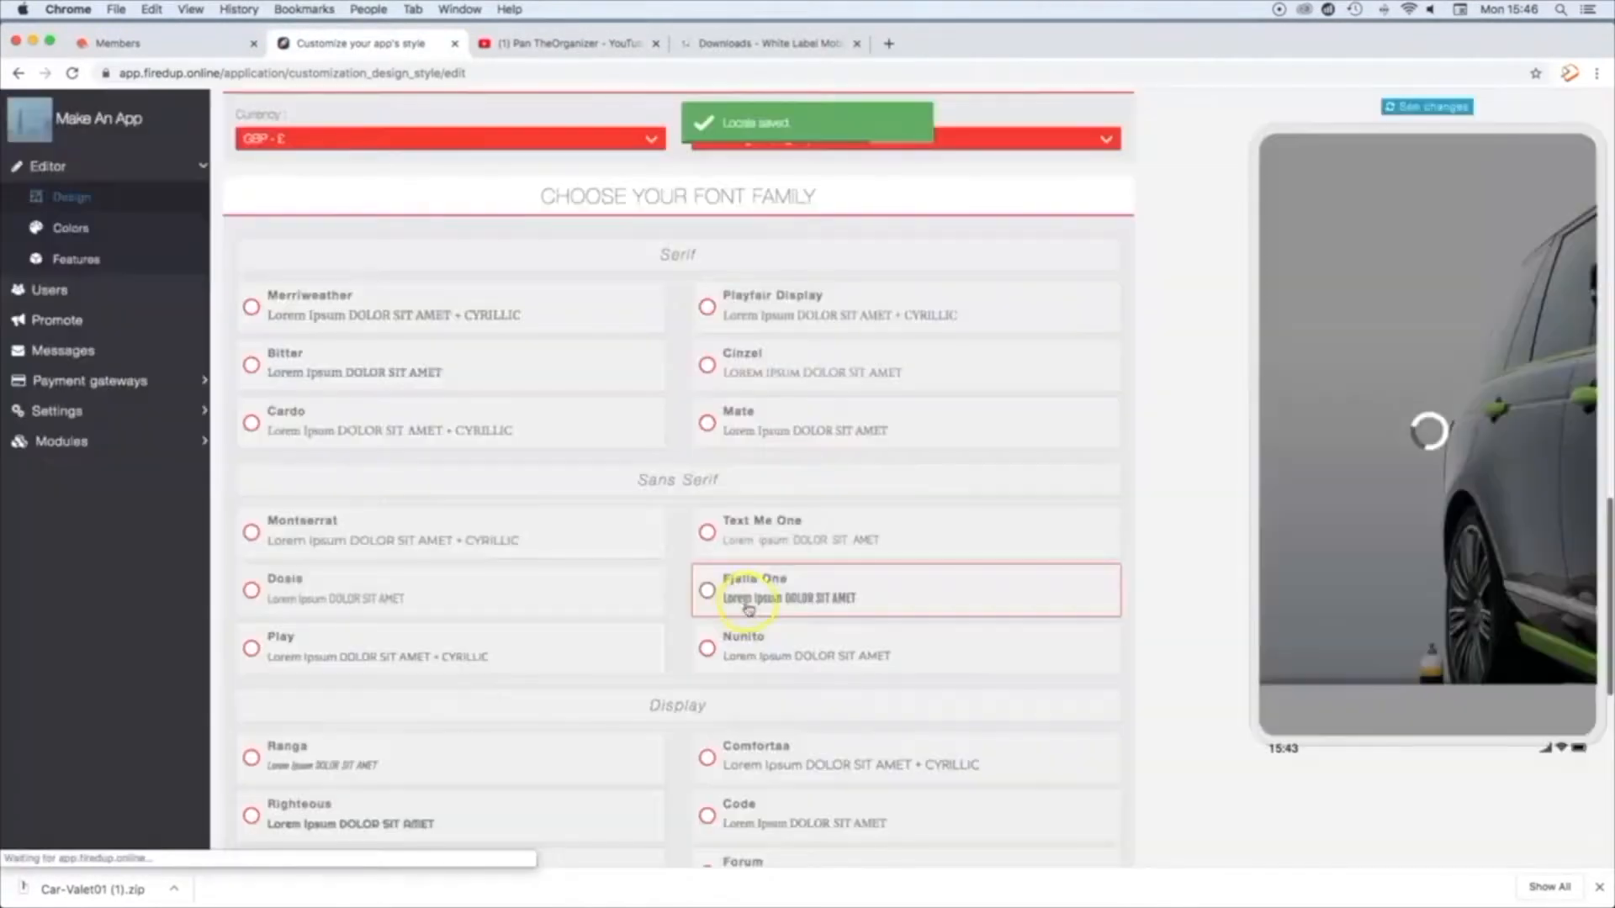
left_click(705, 650)
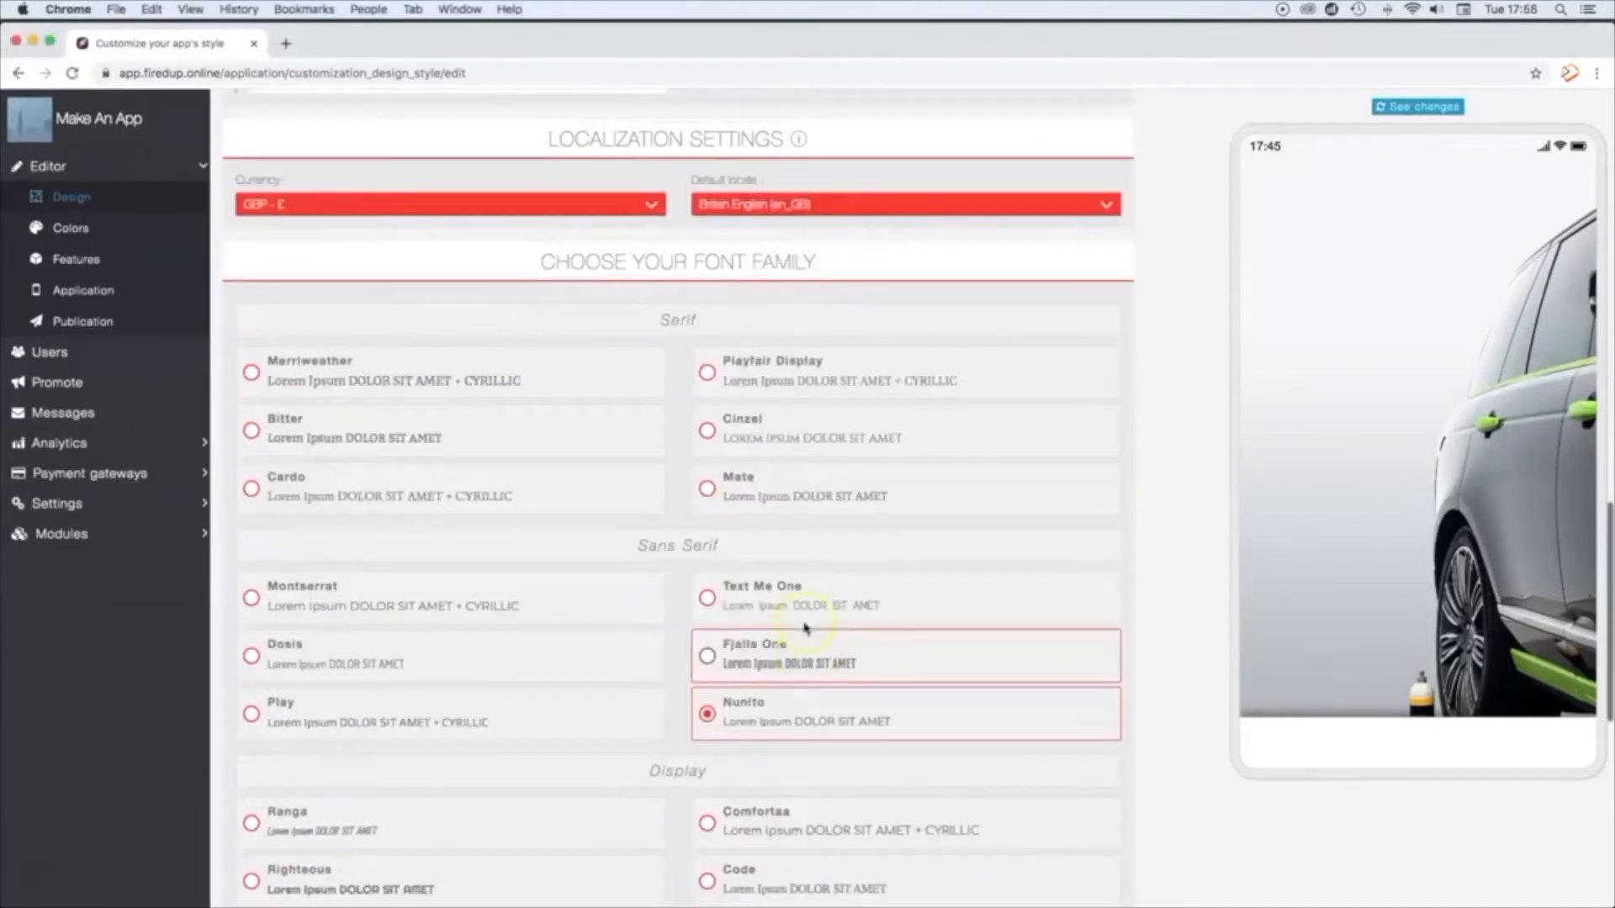
Step: Browse the available layouts and change the app's layout to Layout 6
scroll(782, 622, "up", 3)
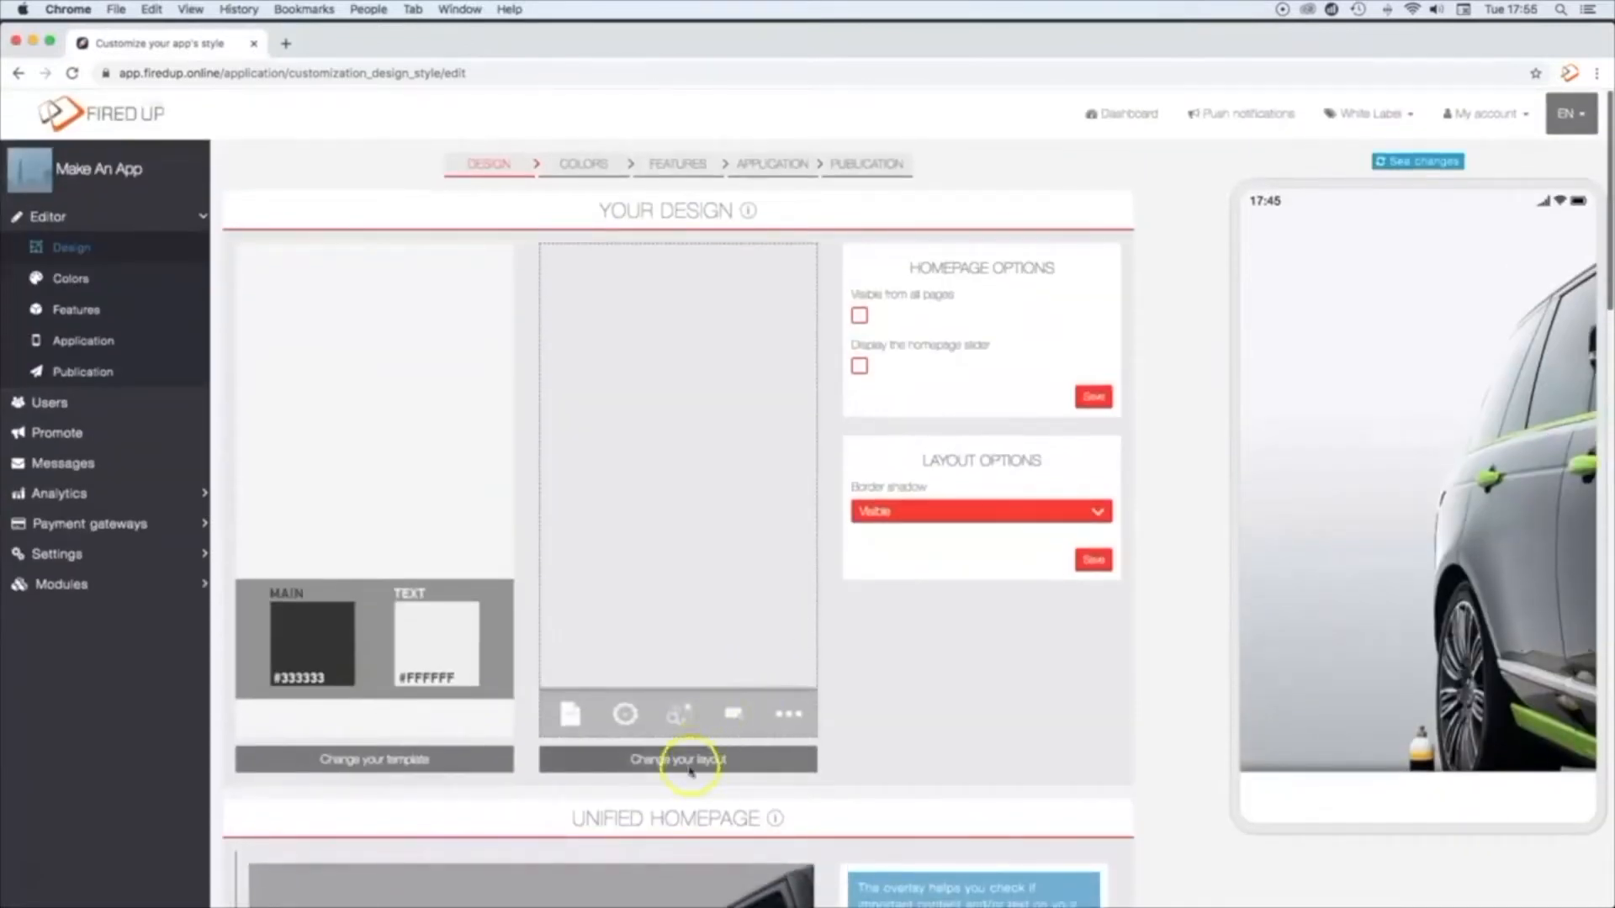
left_click(690, 767)
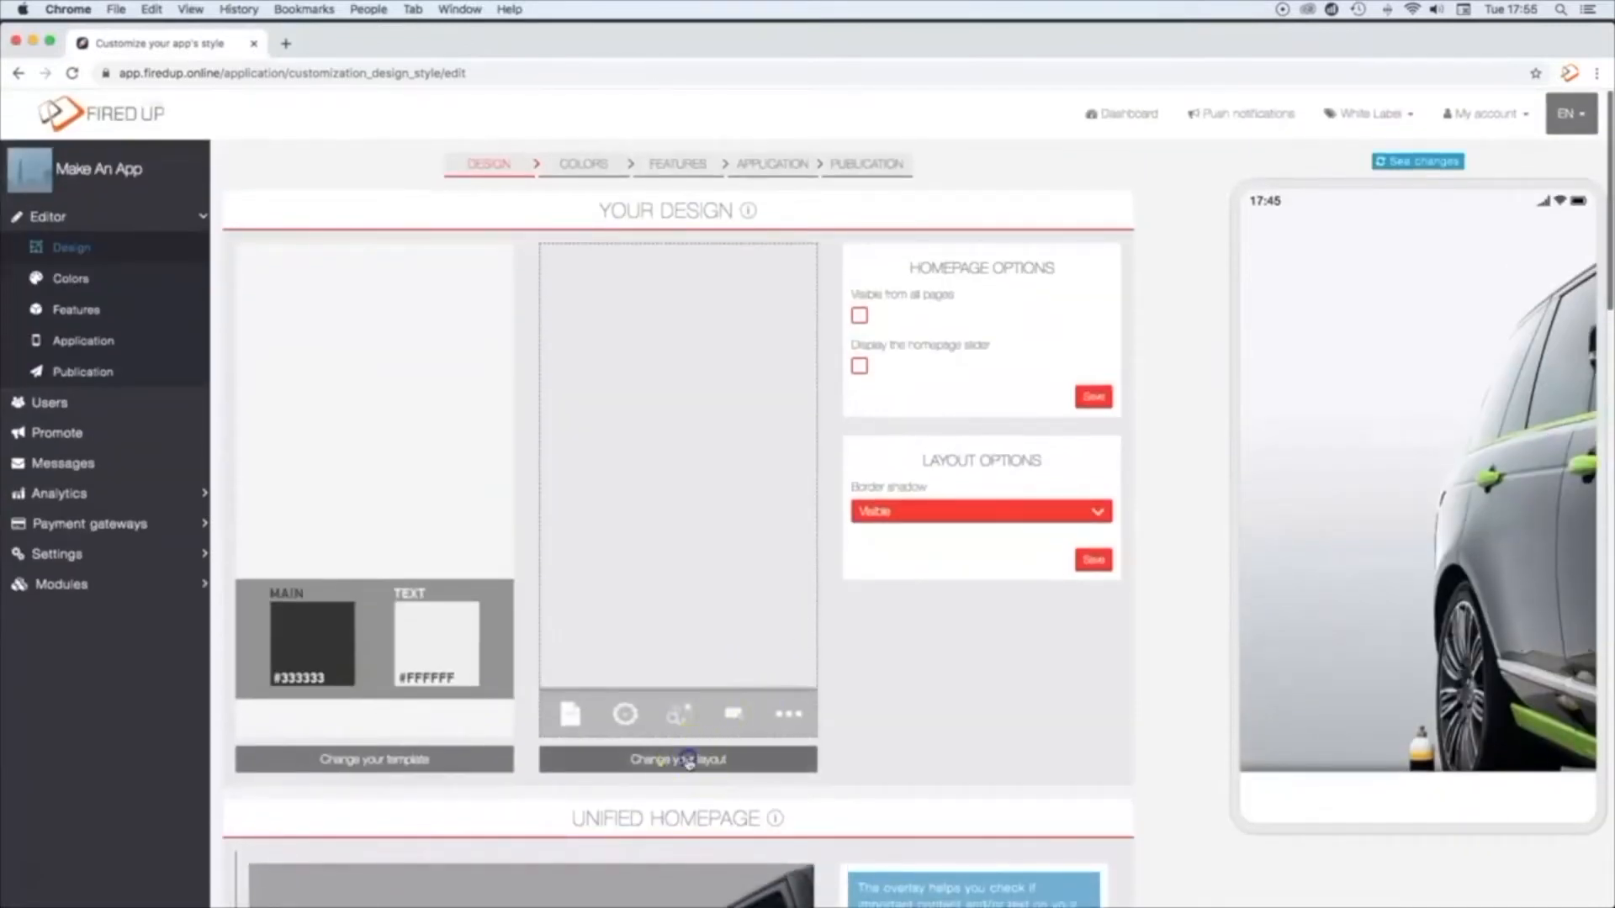
scroll(969, 434, "down", 15)
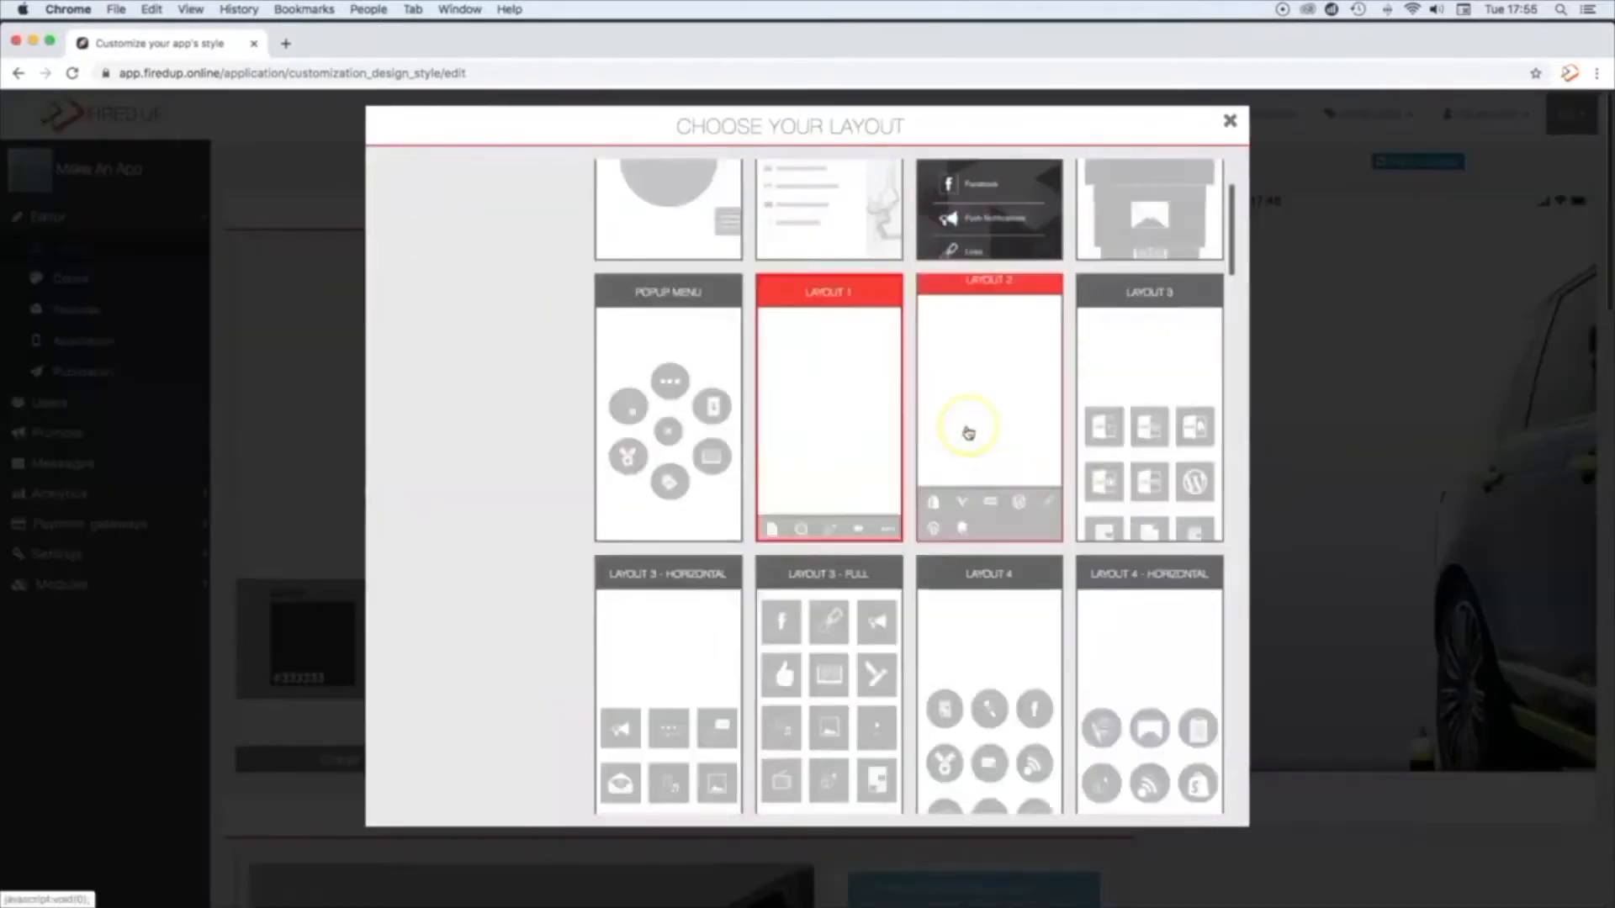
scroll(969, 433, "down", 20)
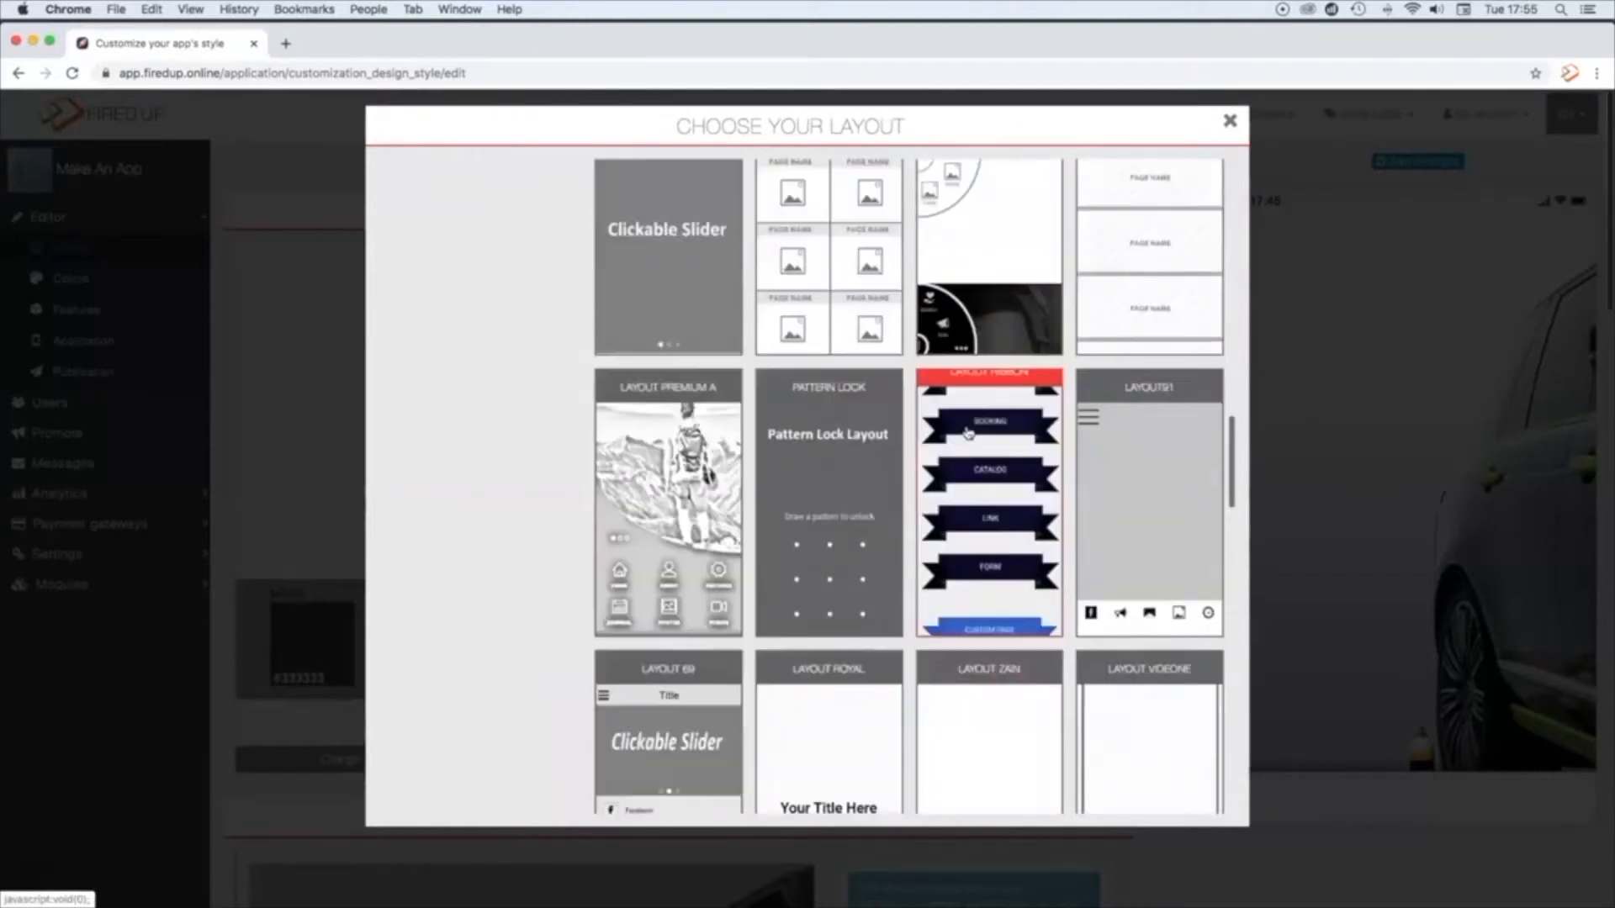
scroll(967, 433, "up", 10)
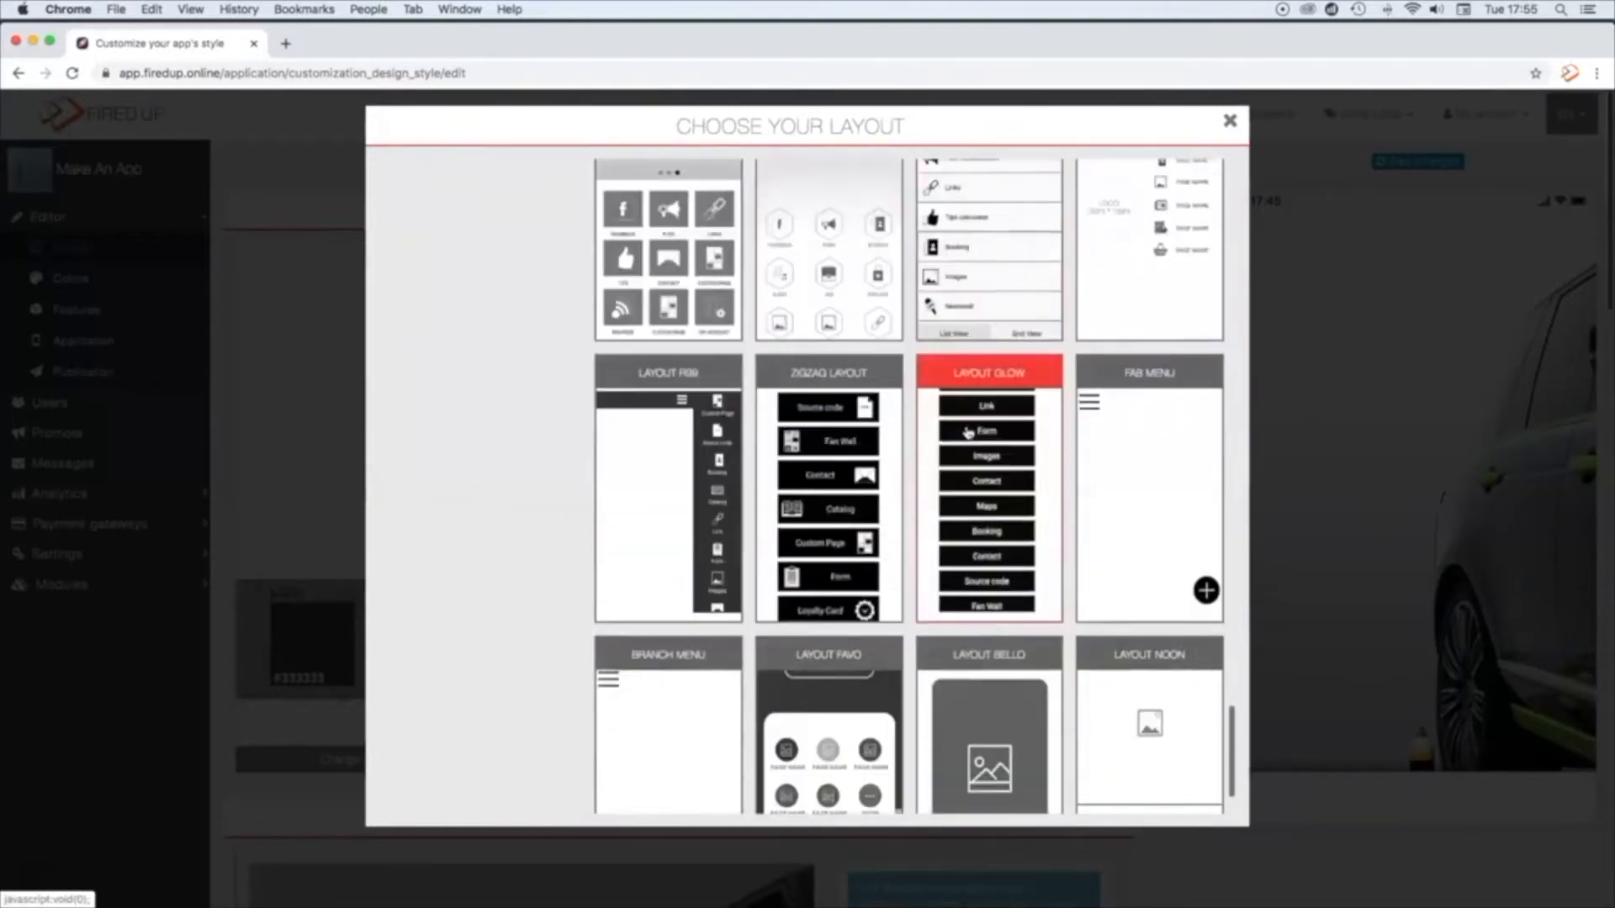
scroll(968, 433, "up", 15)
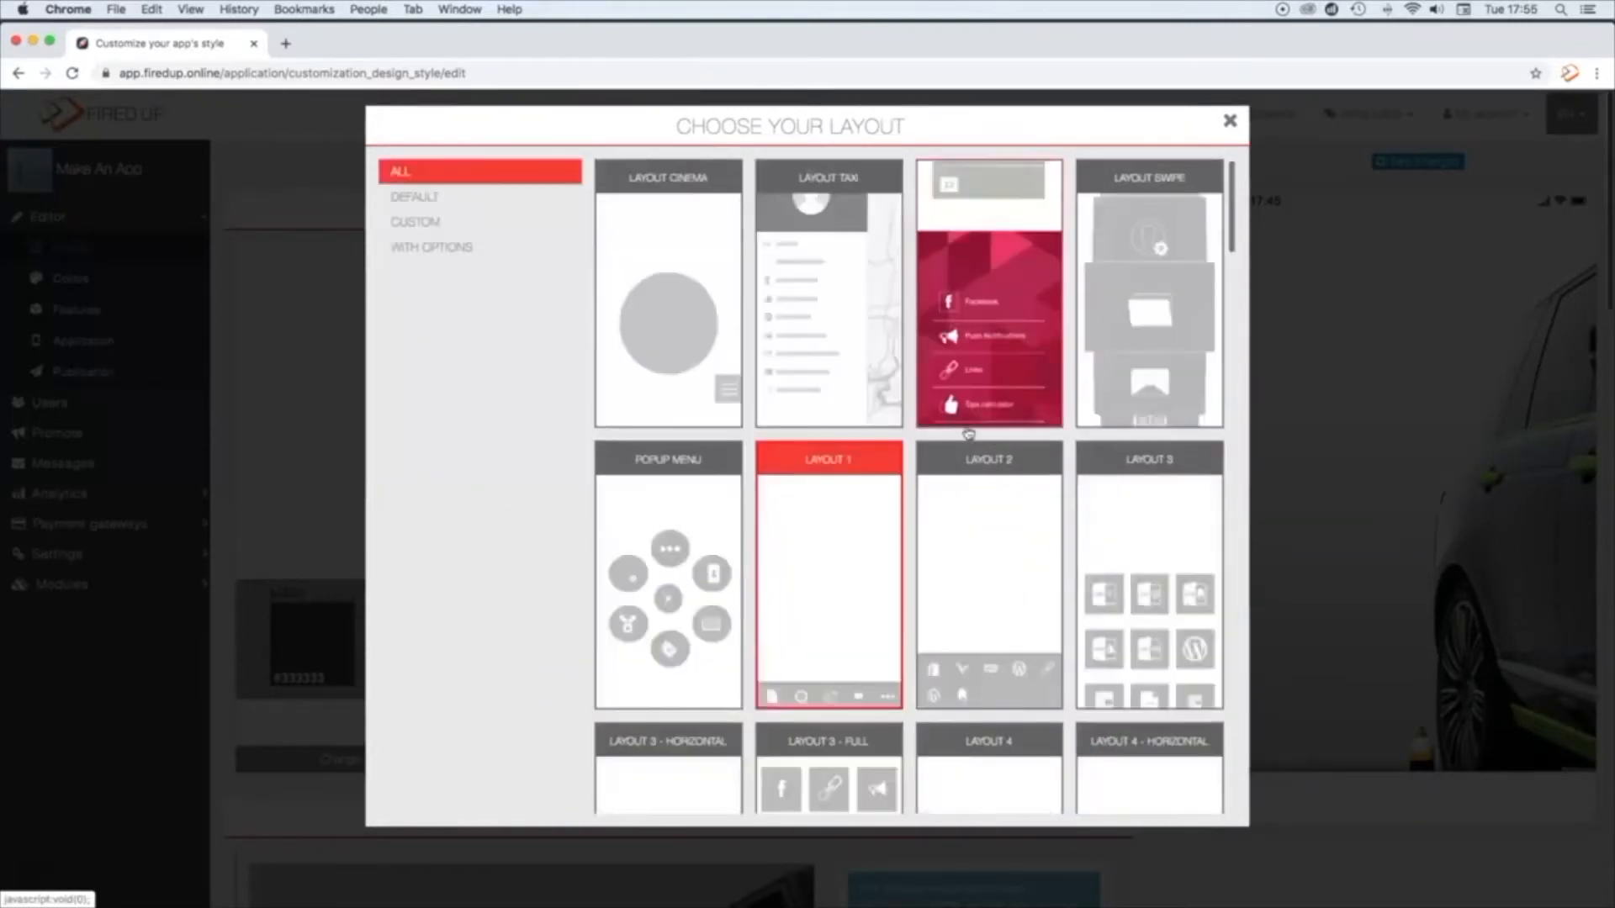
scroll(967, 434, "down", 5)
scroll(968, 433, "down", 3)
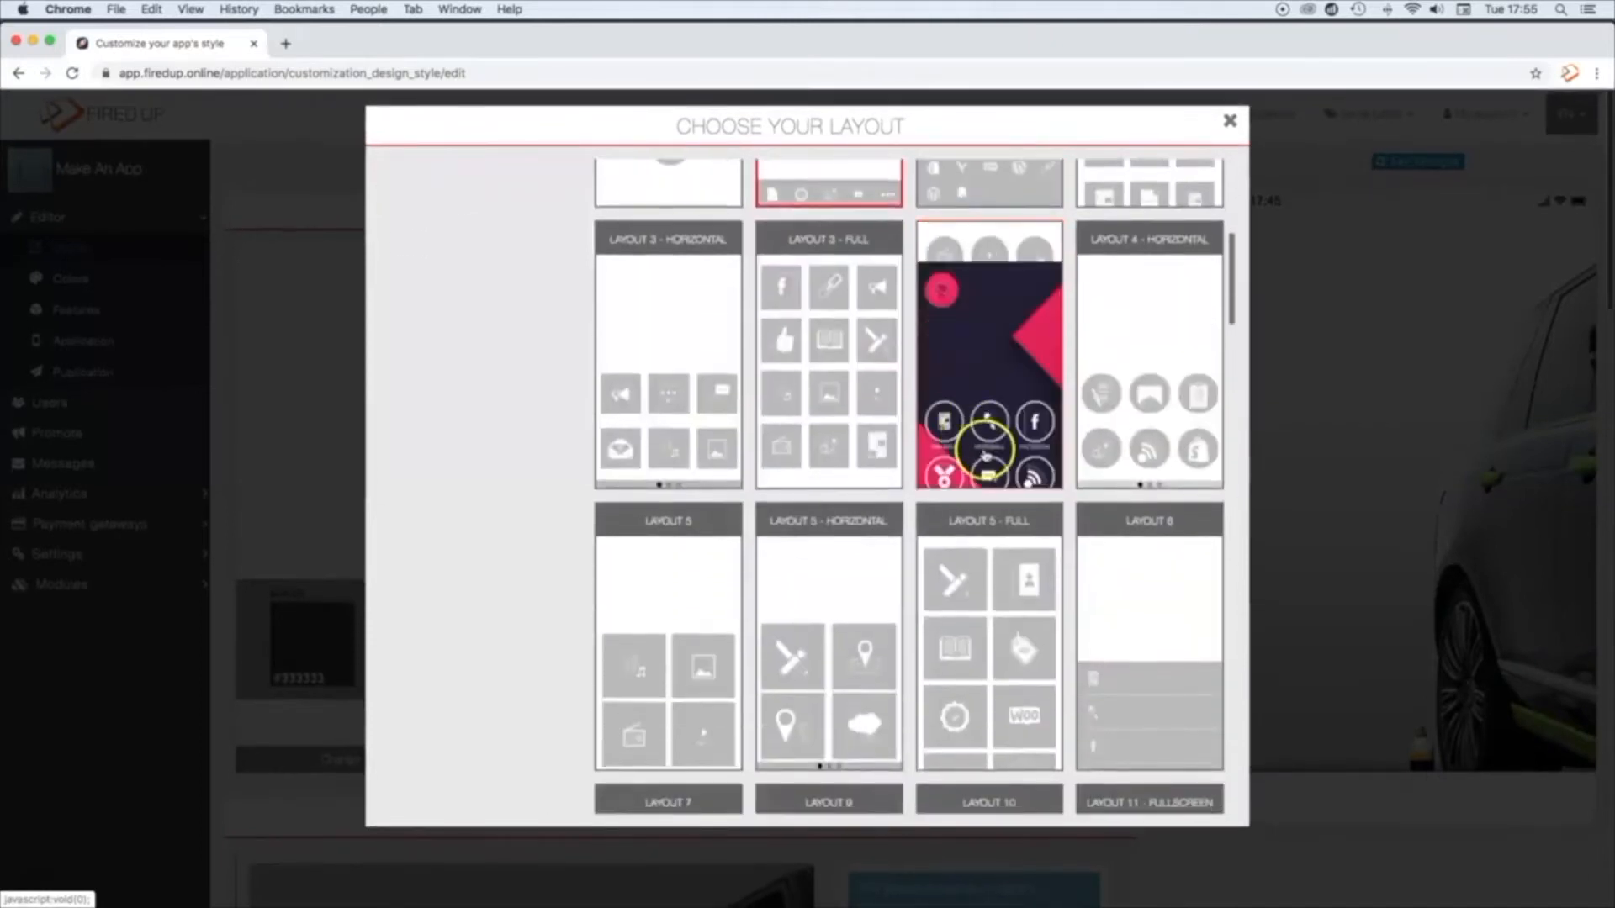
left_click(1137, 587)
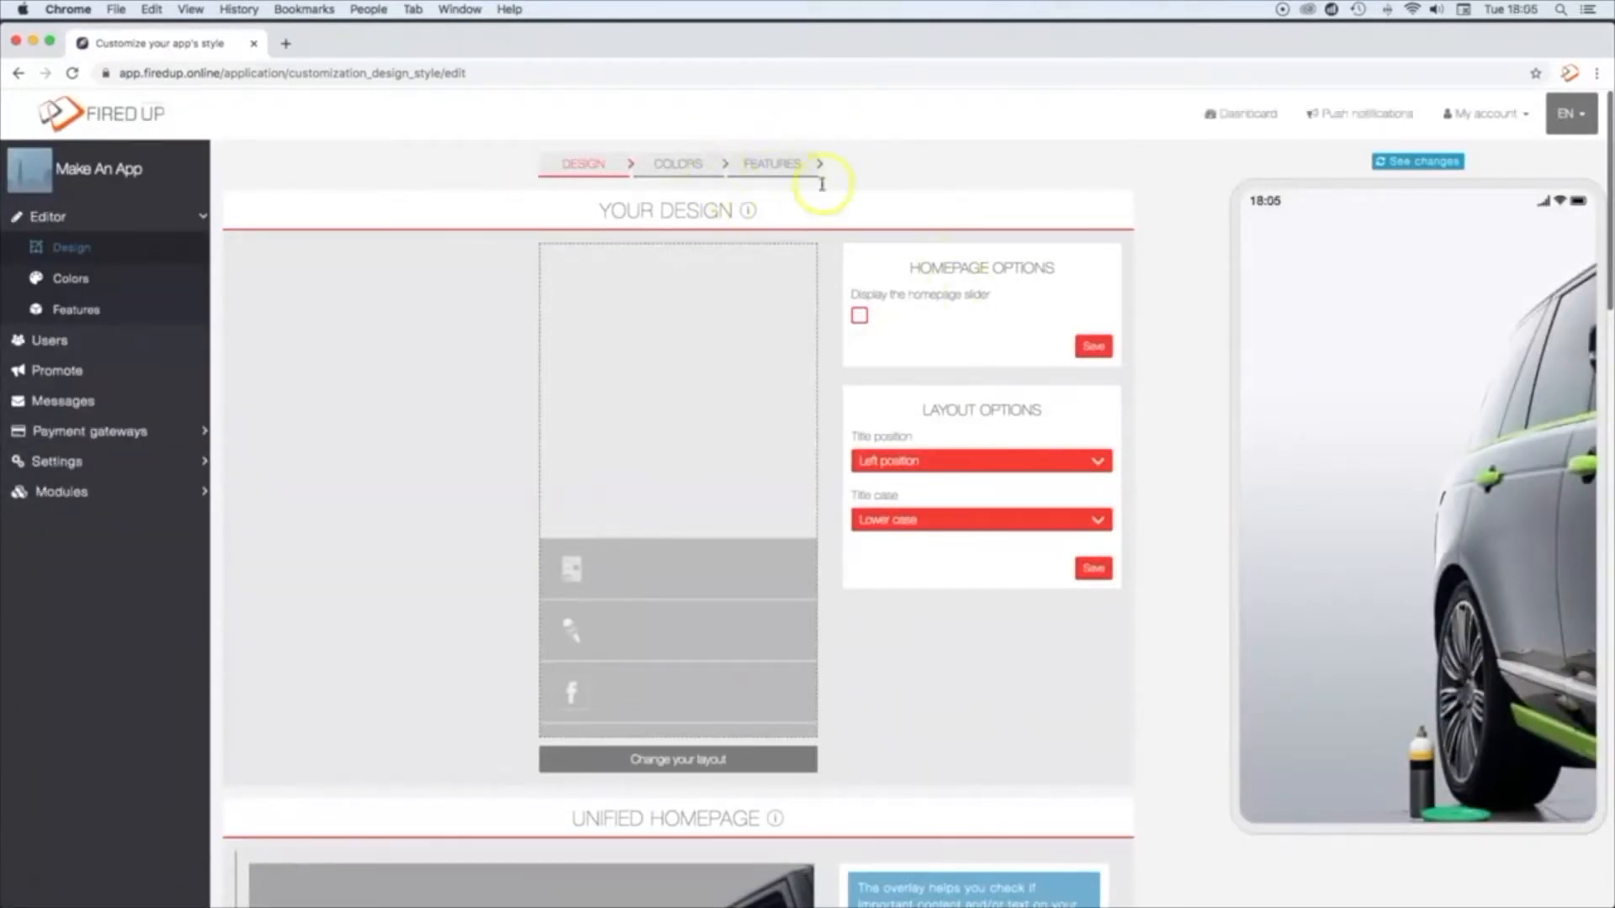
Step: Go to the app's features and look through the page types that can be added
left_click(772, 166)
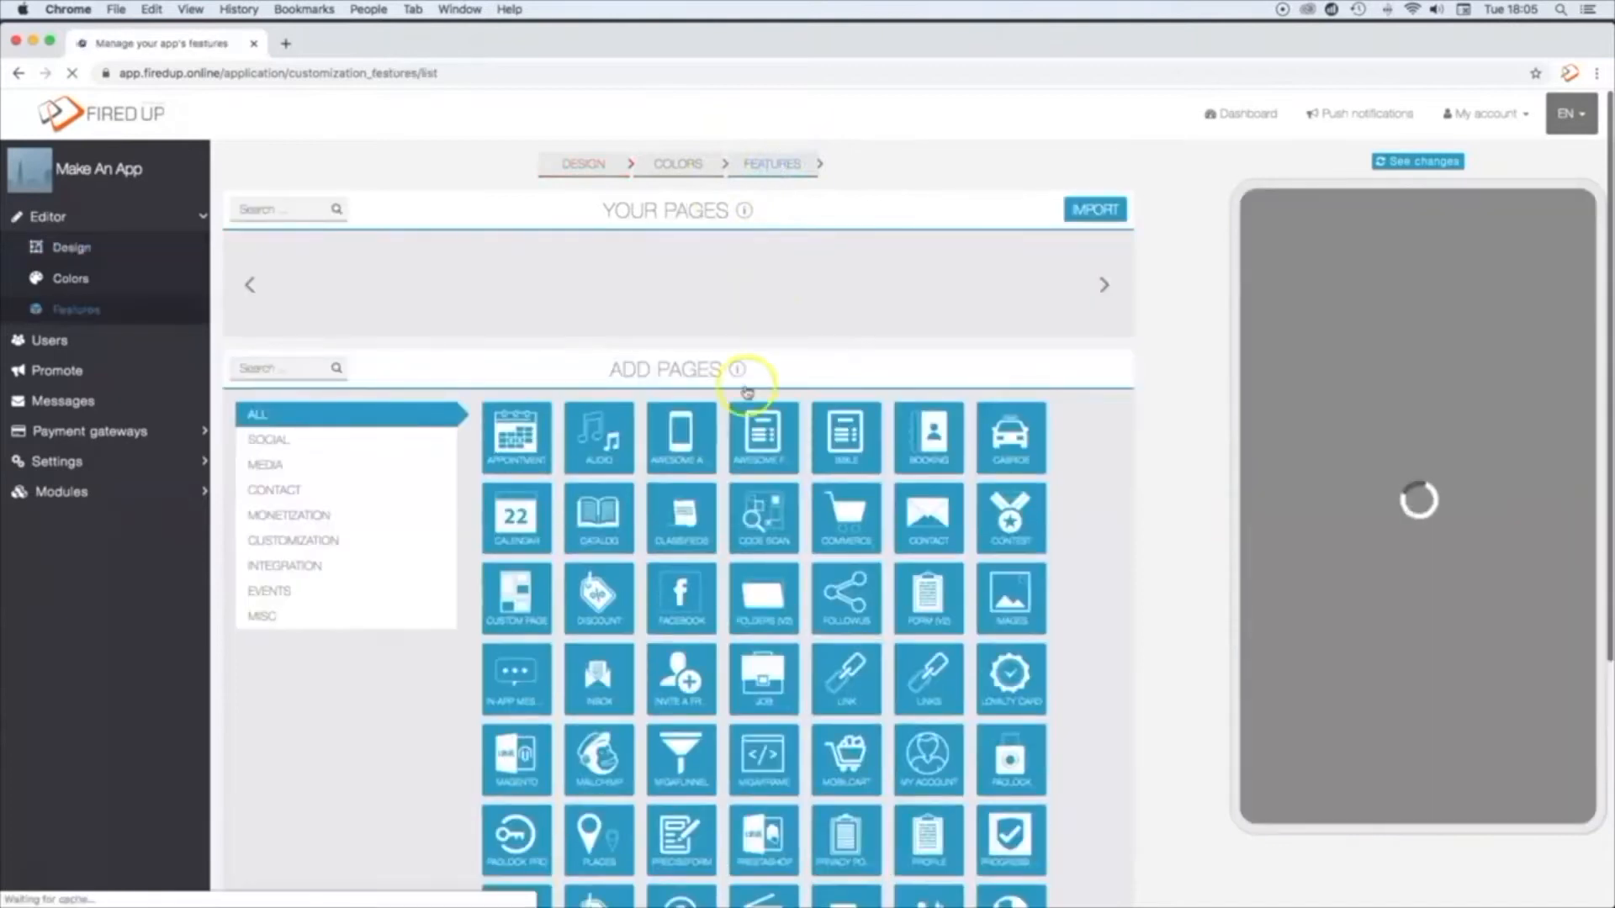
scroll(747, 406, "down", 5)
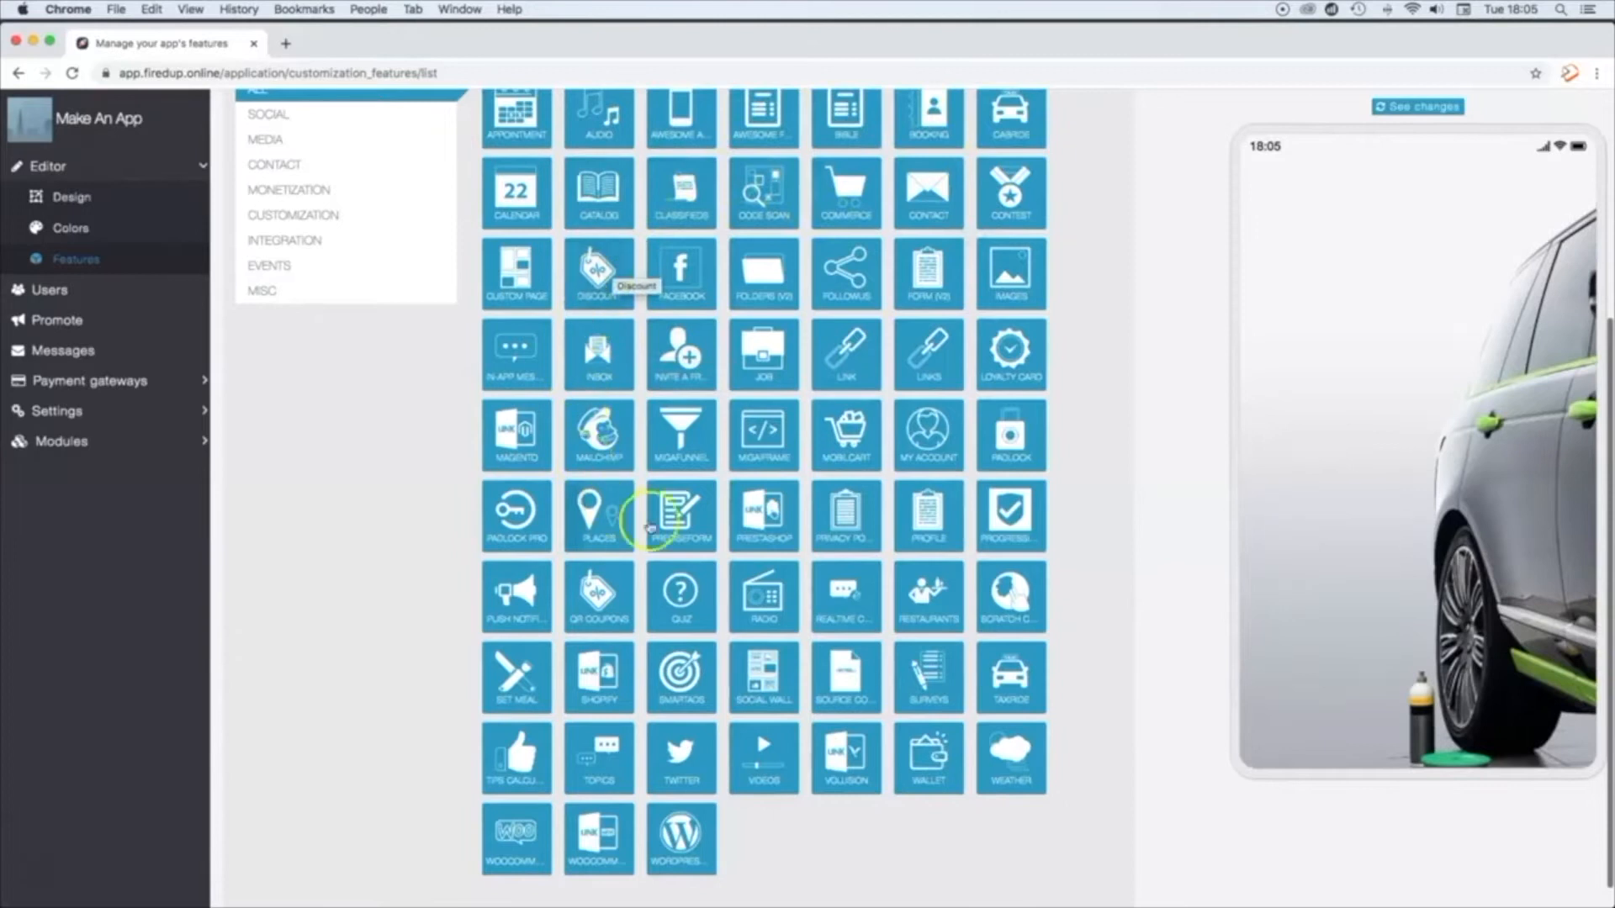
left_click(670, 347)
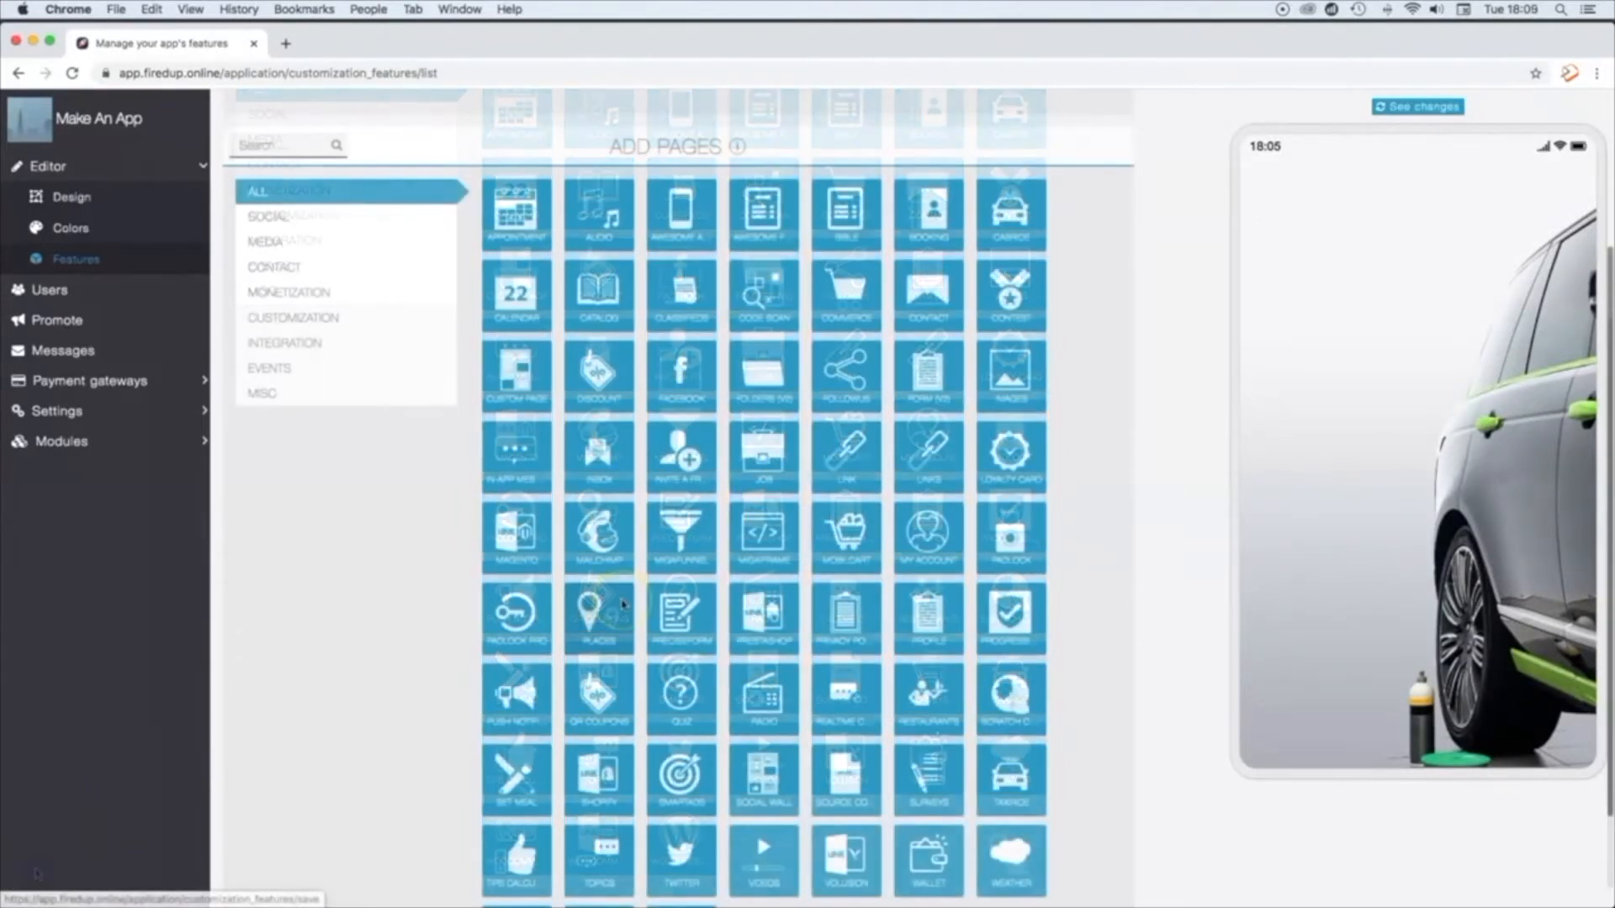
scroll(623, 603, "up", 3)
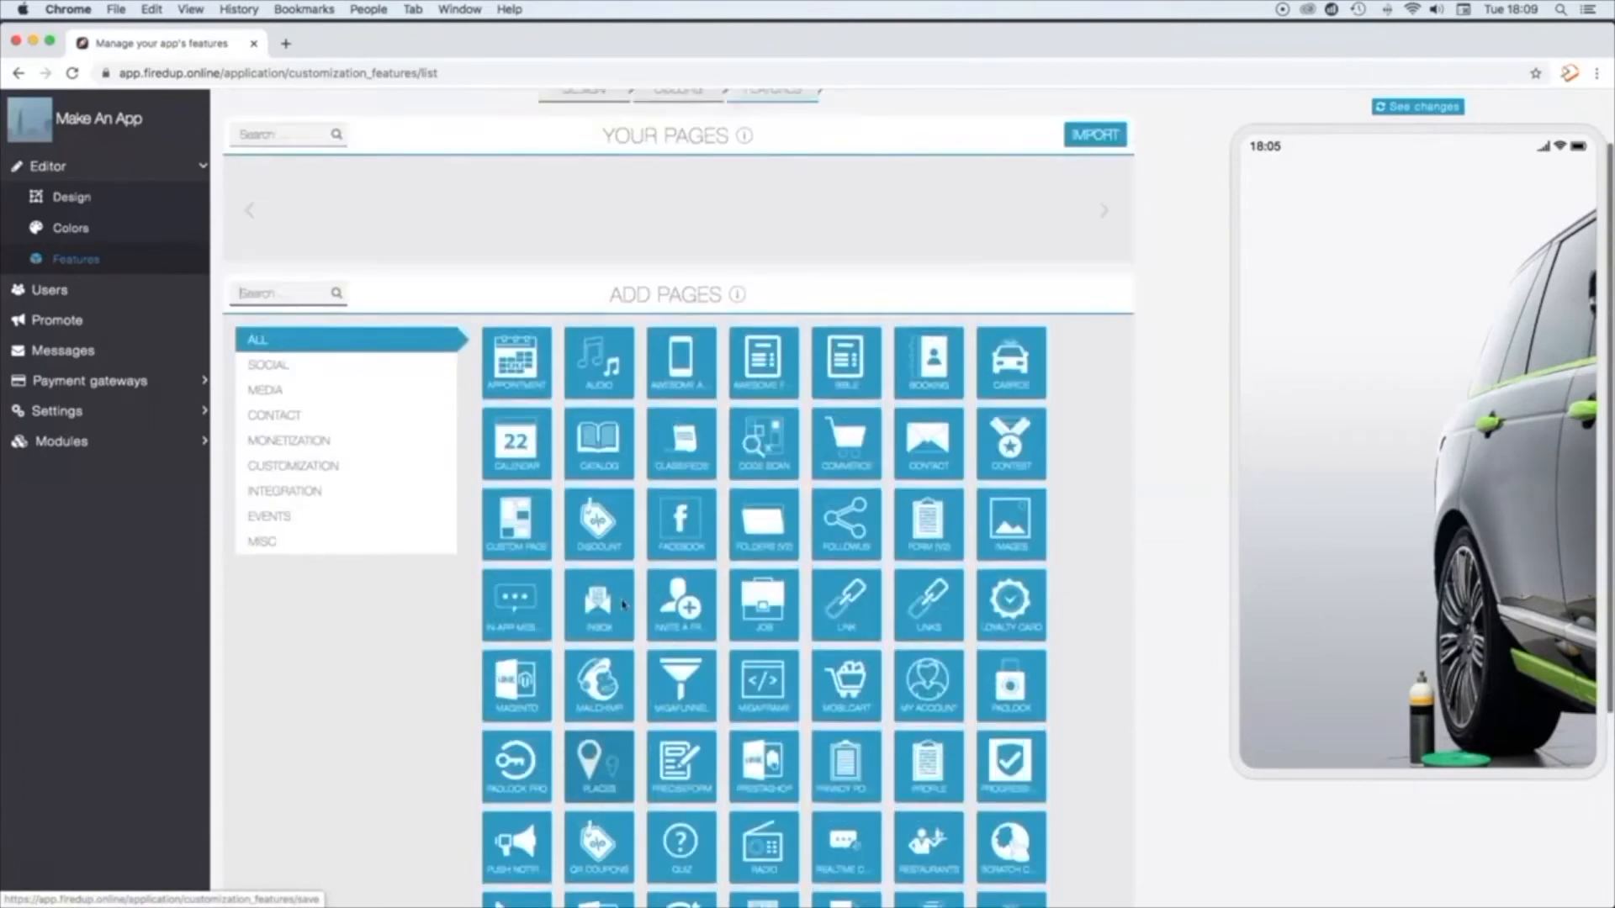
scroll(623, 603, "up", 2)
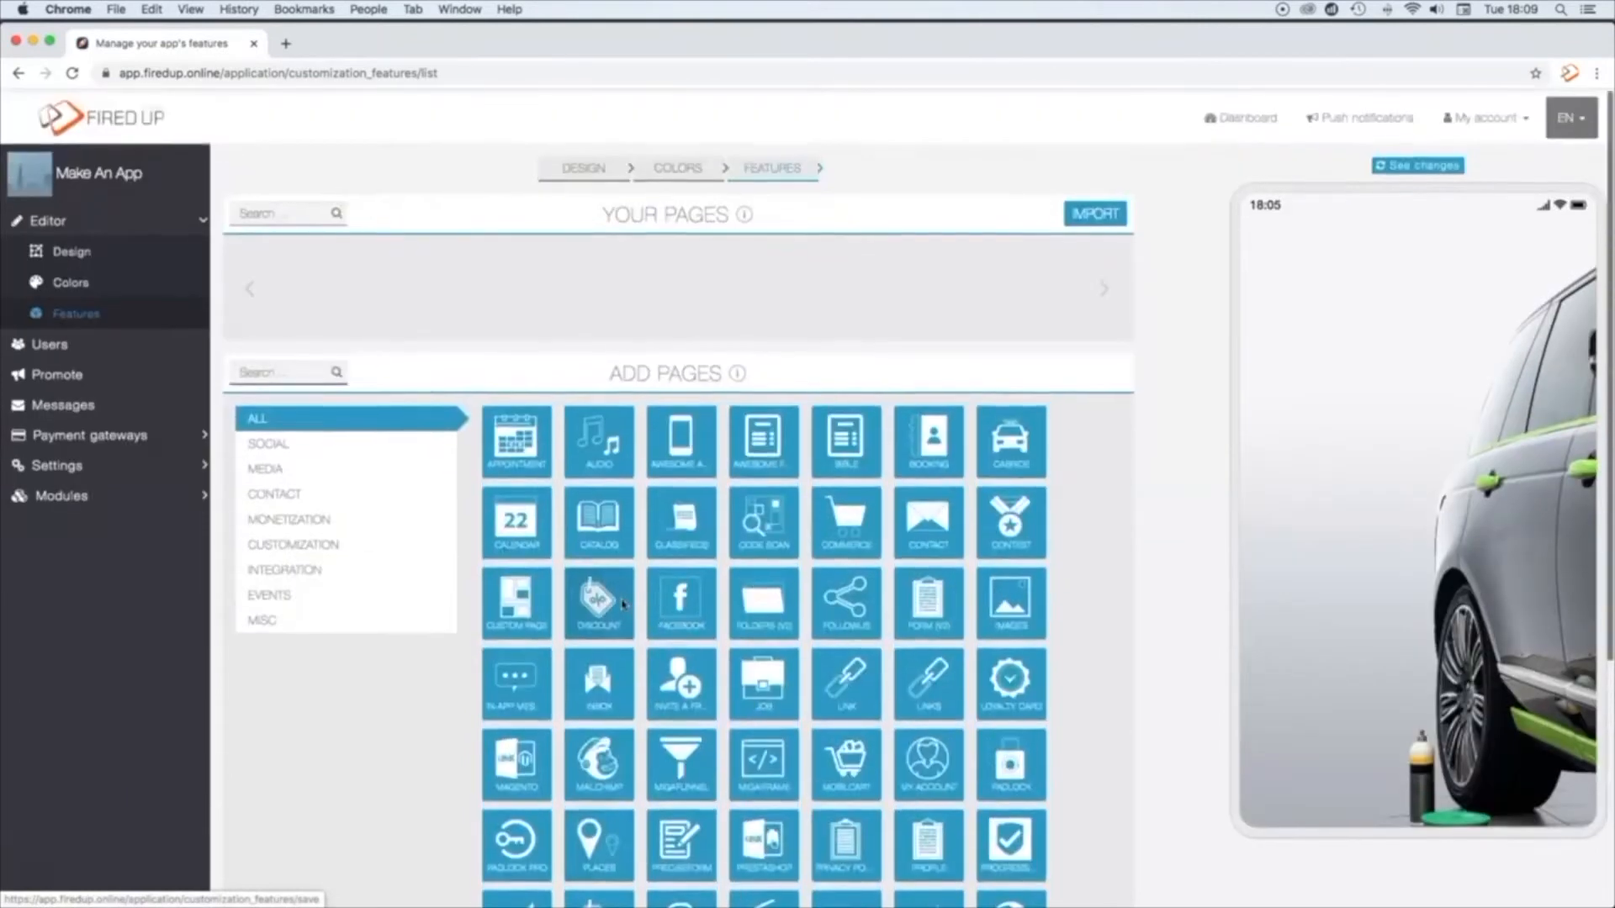
Step: Search the addable pages for Privacy Policy and add that page to the app
left_click(277, 368)
type("pri")
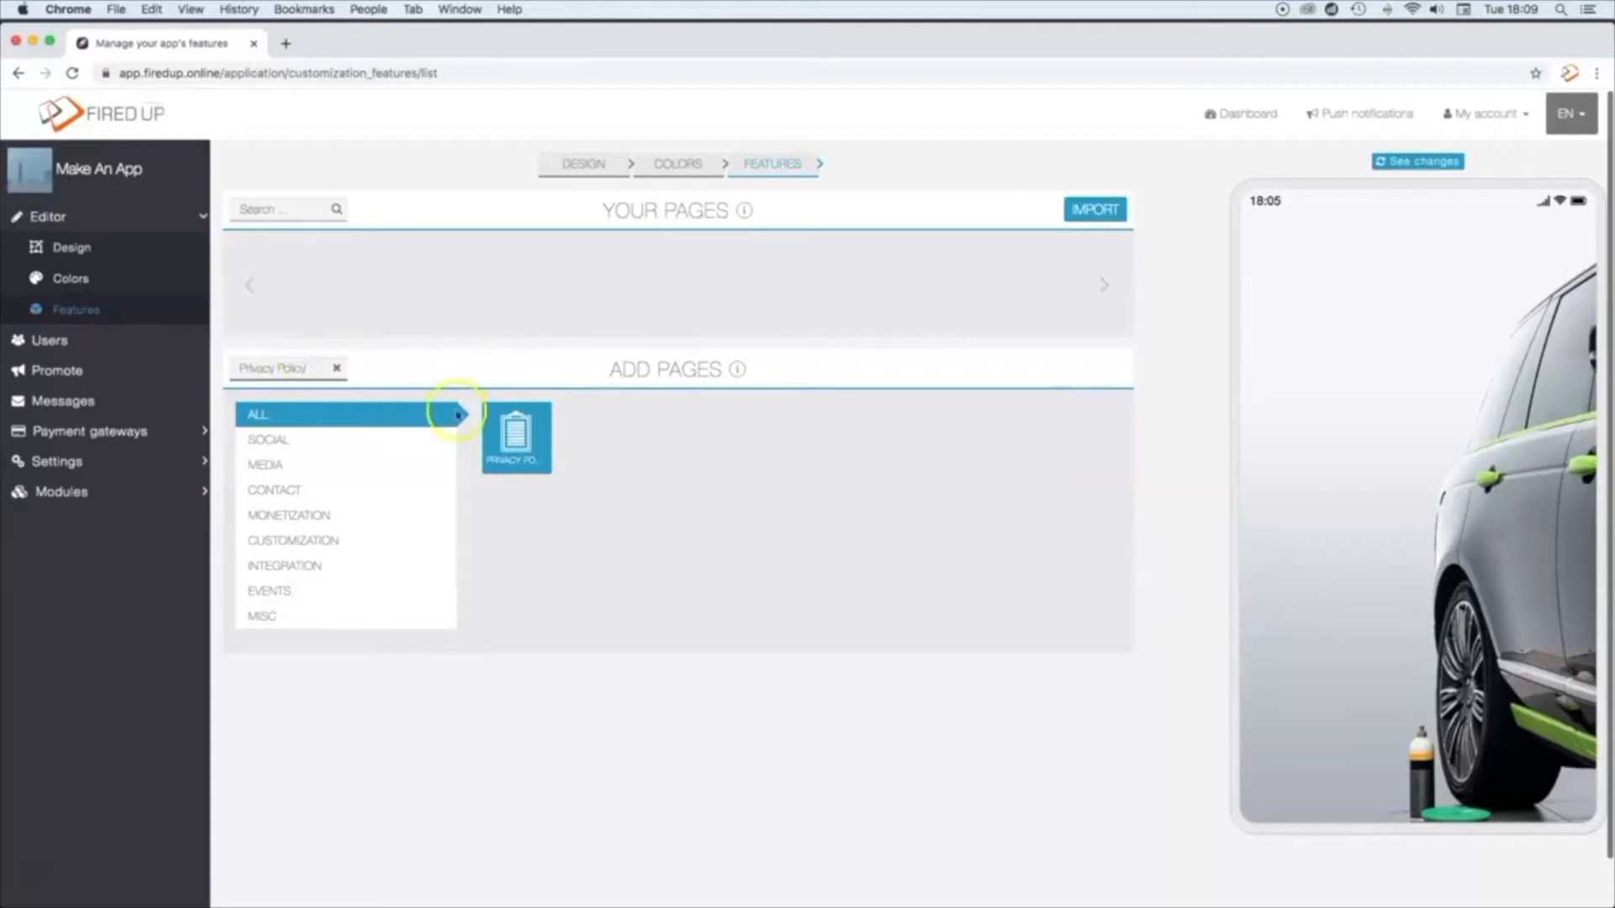
left_click(519, 447)
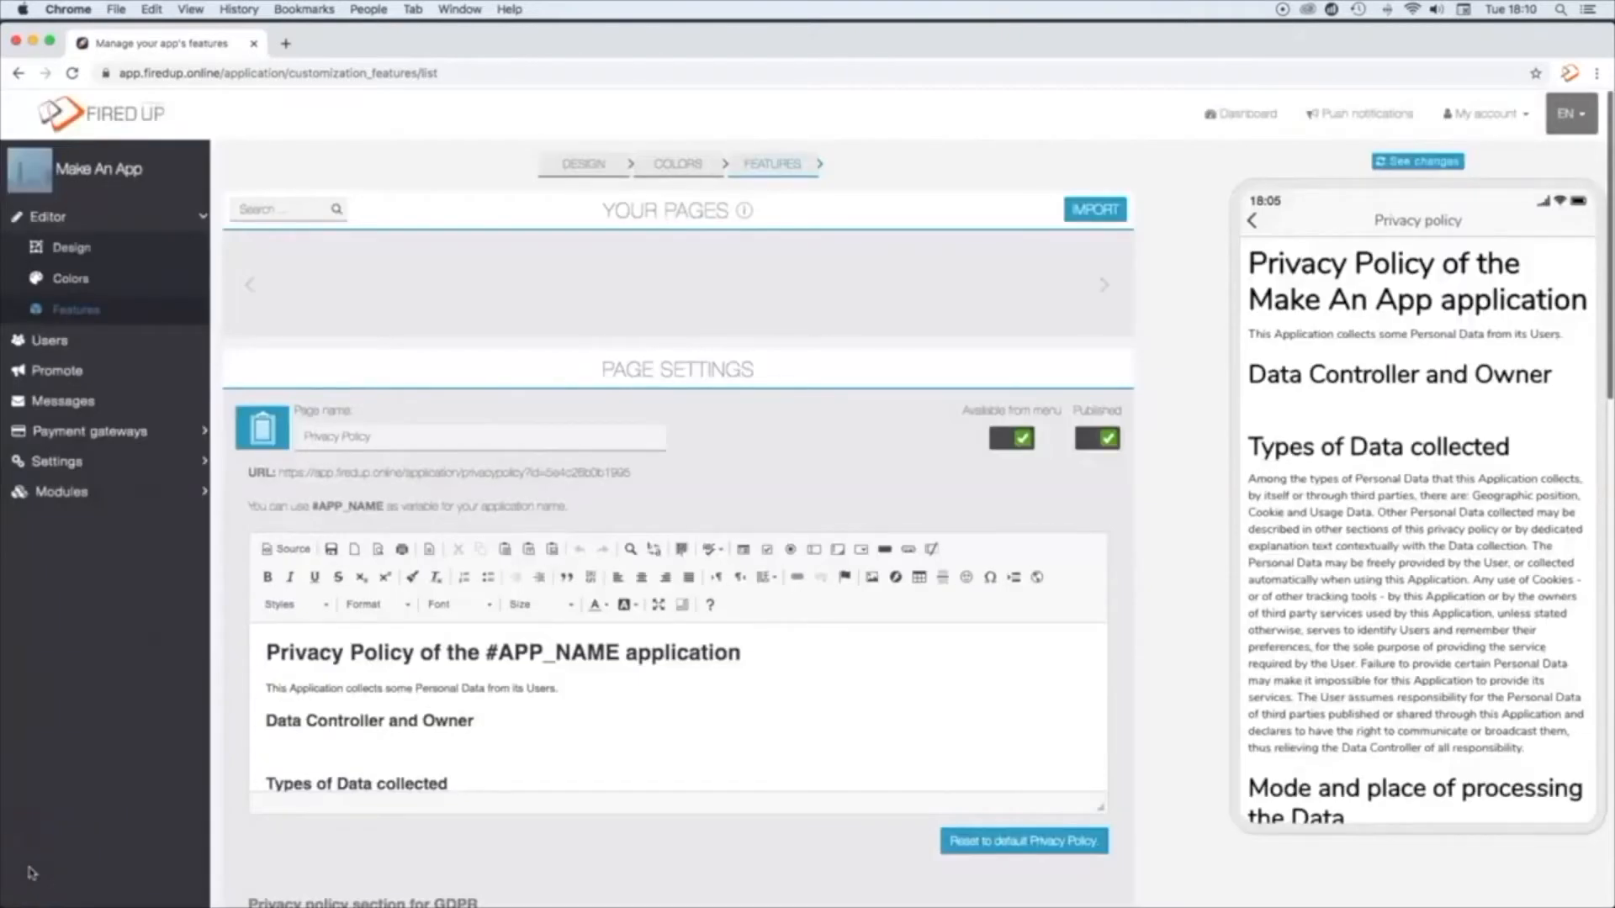
Step: Read through the Privacy Policy text in the page editor and in the phone preview
scroll(894, 676, "down", 15)
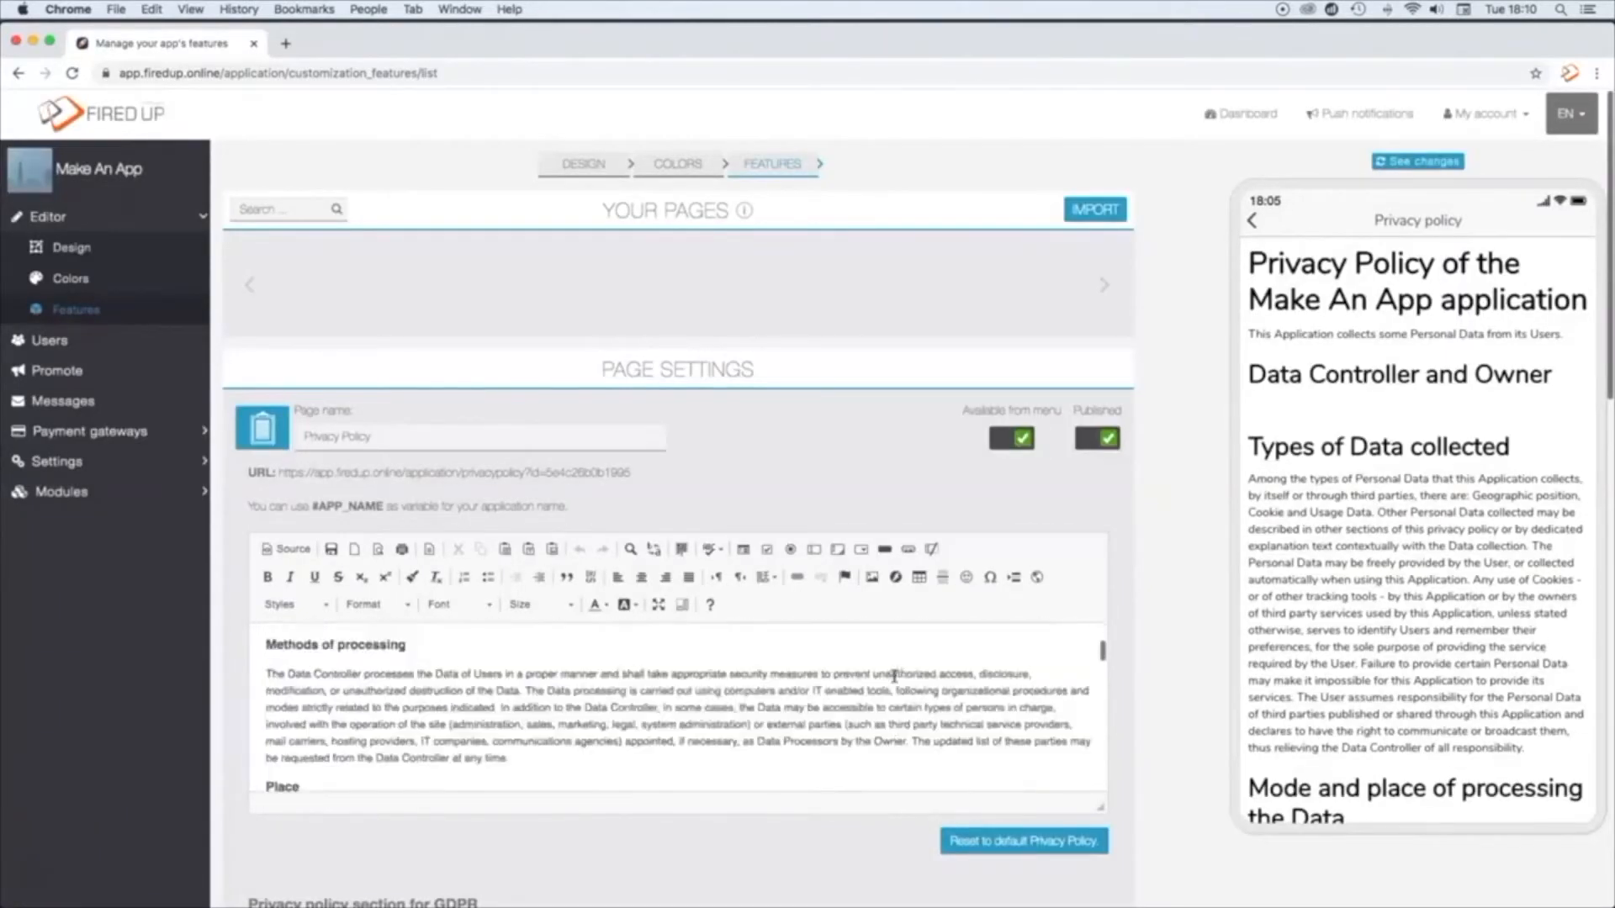
scroll(894, 676, "down", 10)
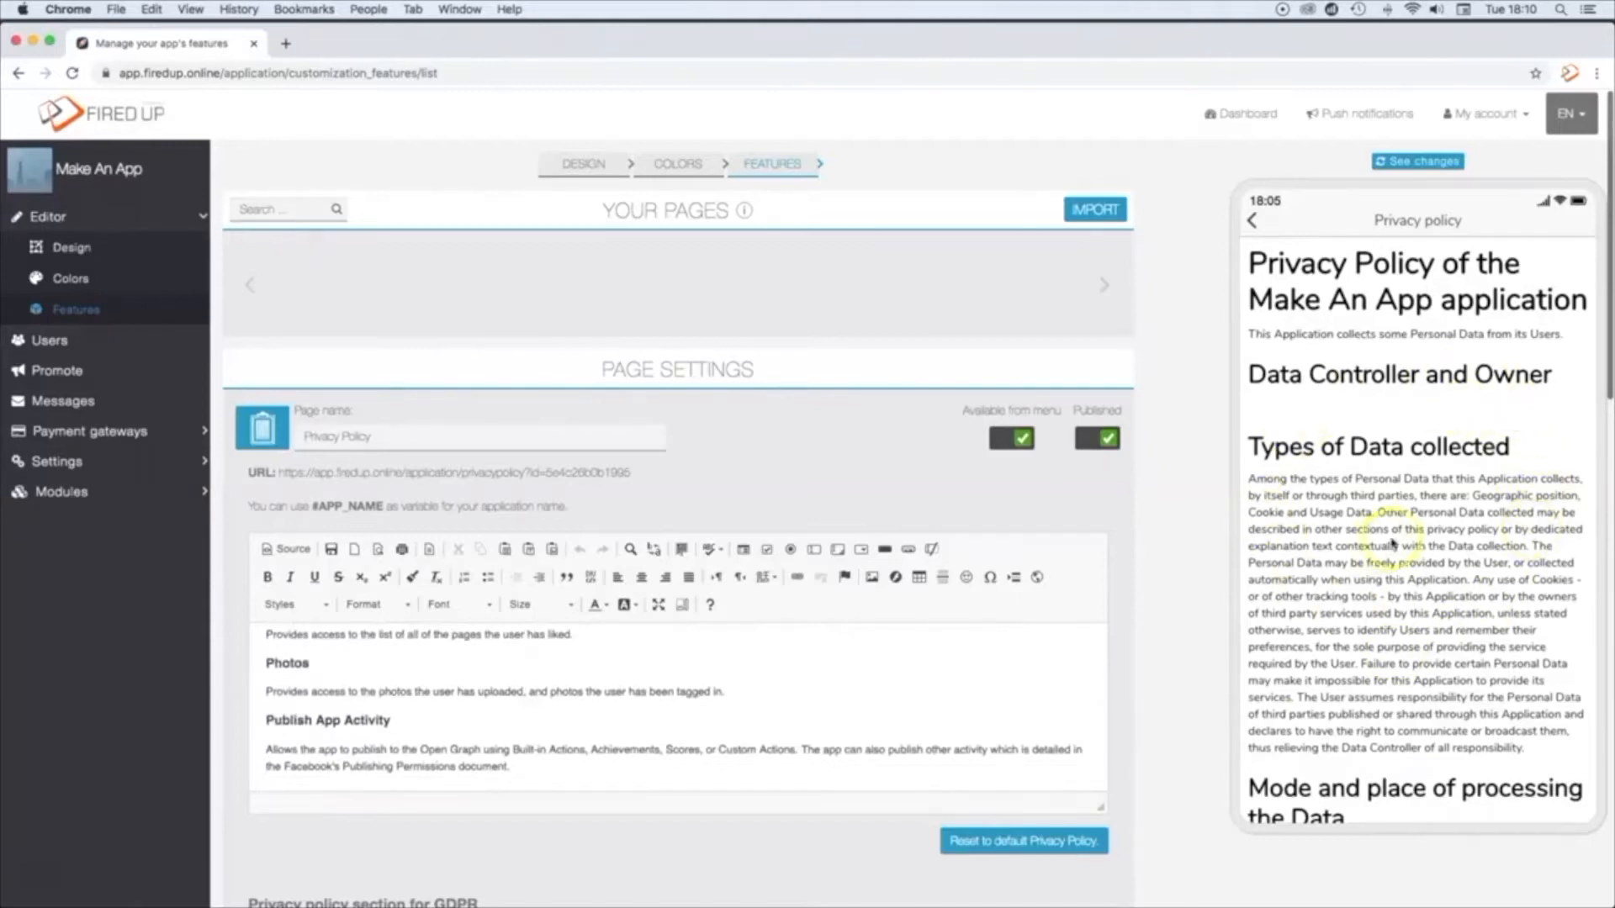
scroll(1392, 543, "down", 15)
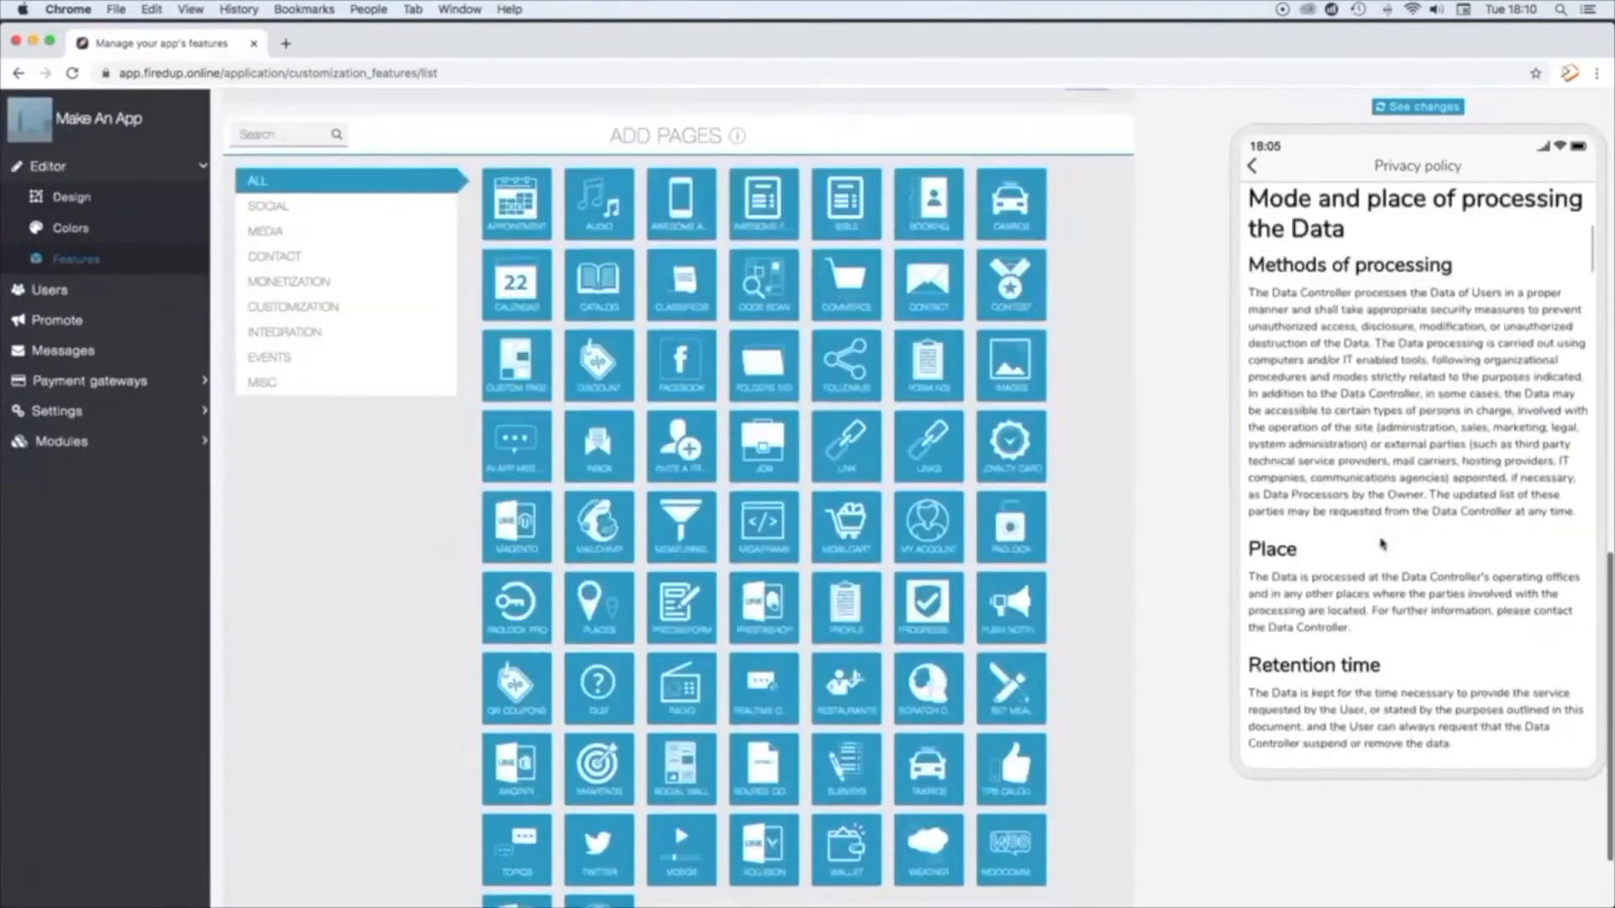
scroll(1382, 544, "down", 10)
scroll(1382, 544, "down", 5)
left_click(153, 860)
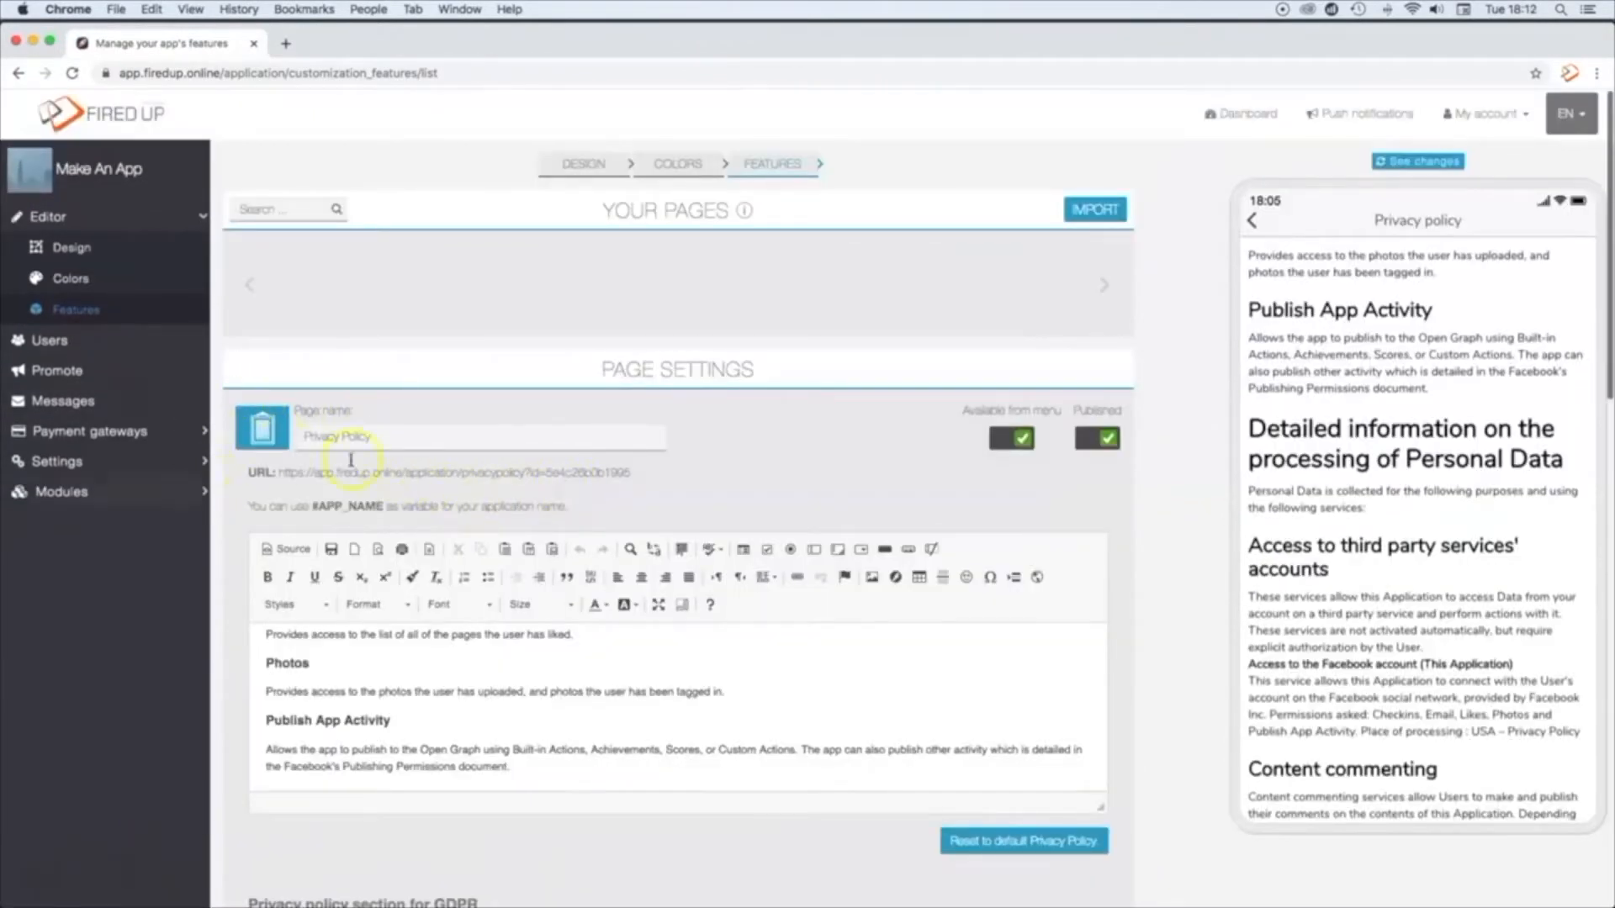
Step: Browse the icon library for the Privacy Policy page, from the plain white icons to the coloured ones
left_click(262, 429)
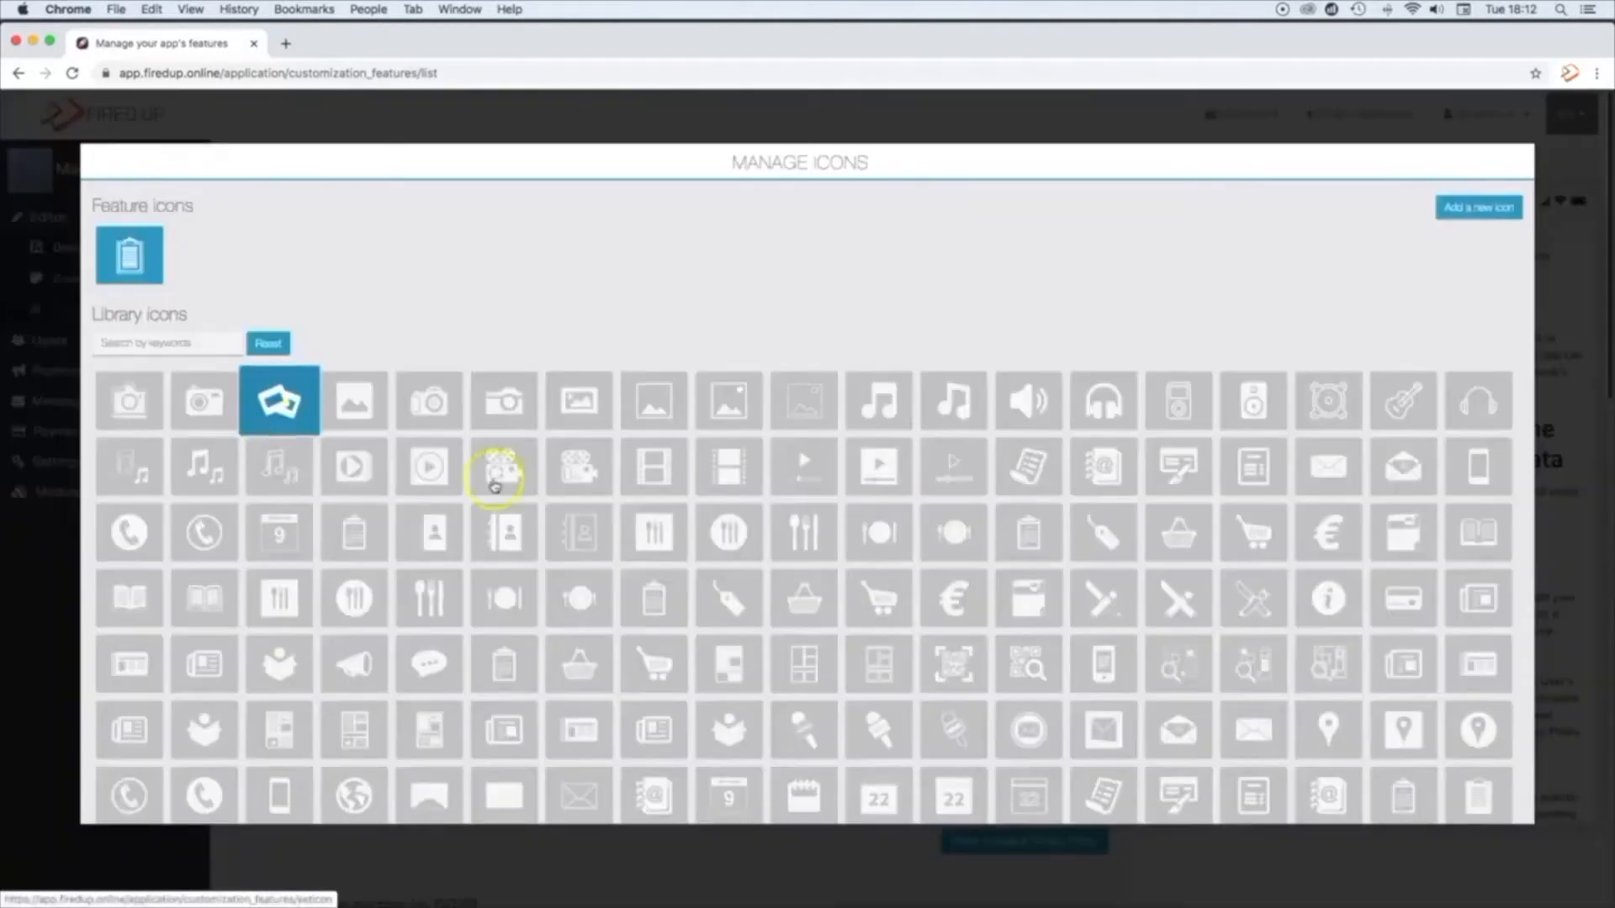
scroll(740, 533, "down", 5)
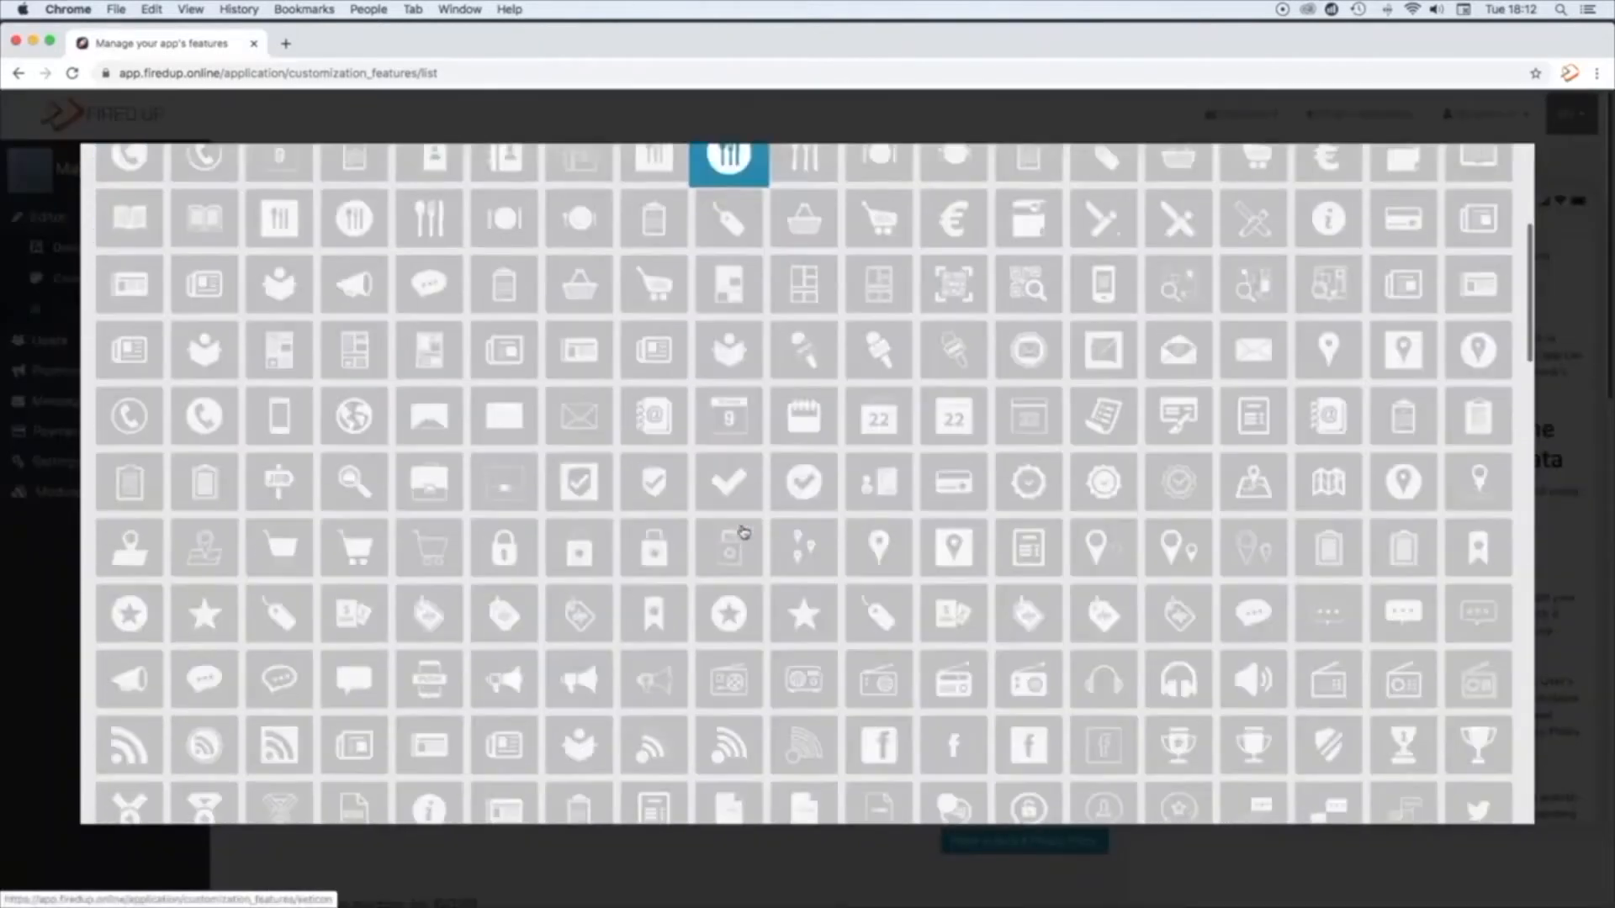
scroll(743, 532, "down", 5)
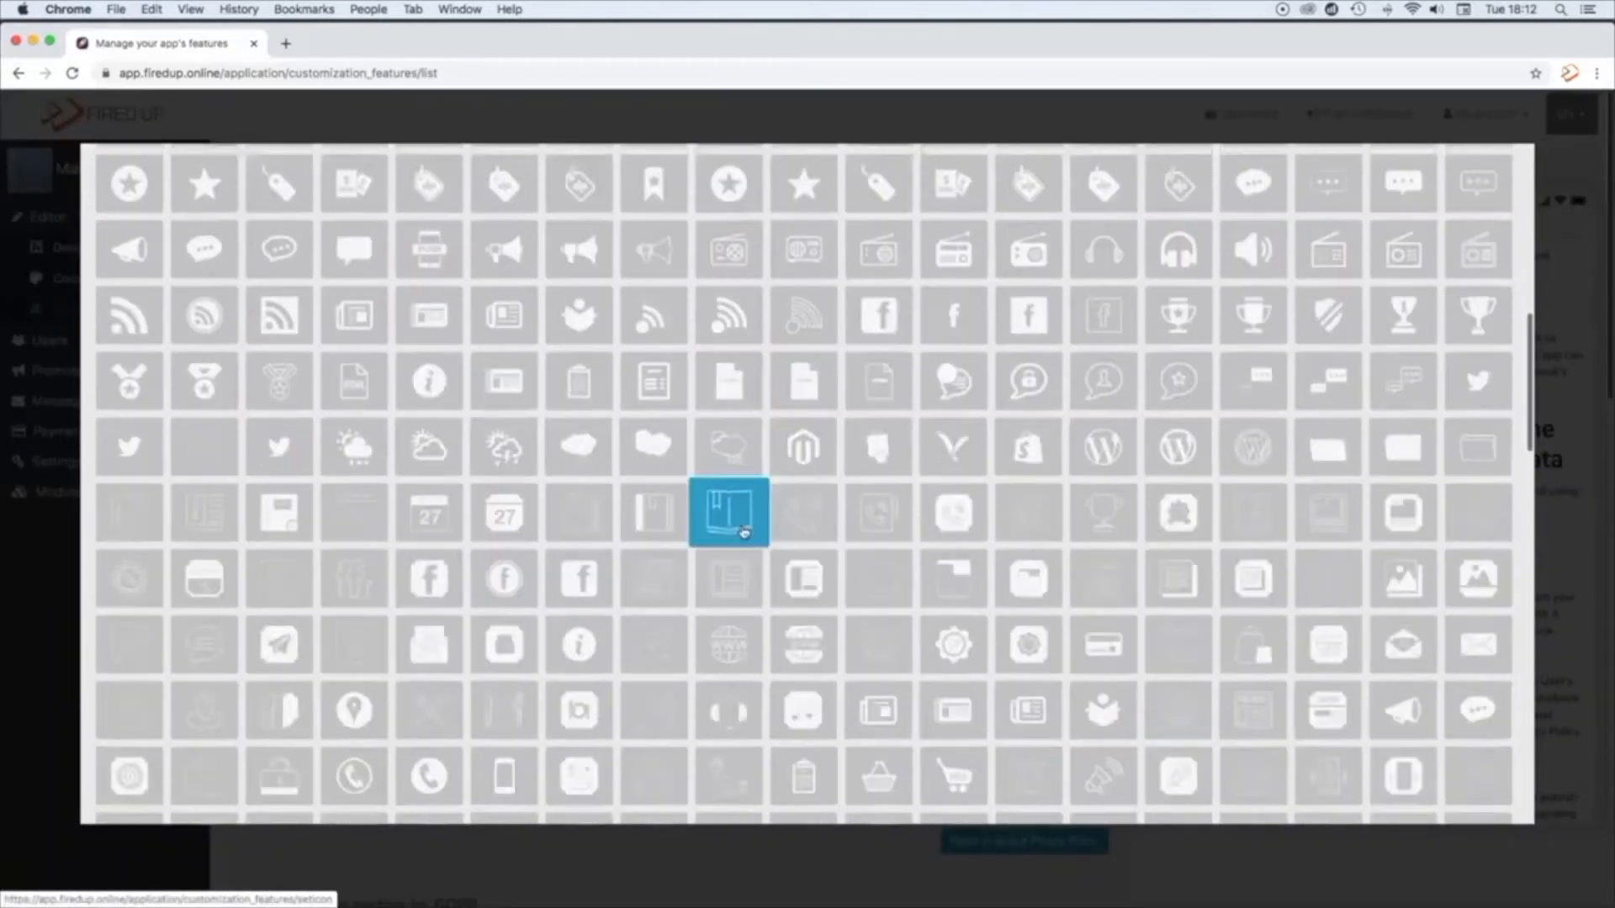
scroll(744, 532, "down", 5)
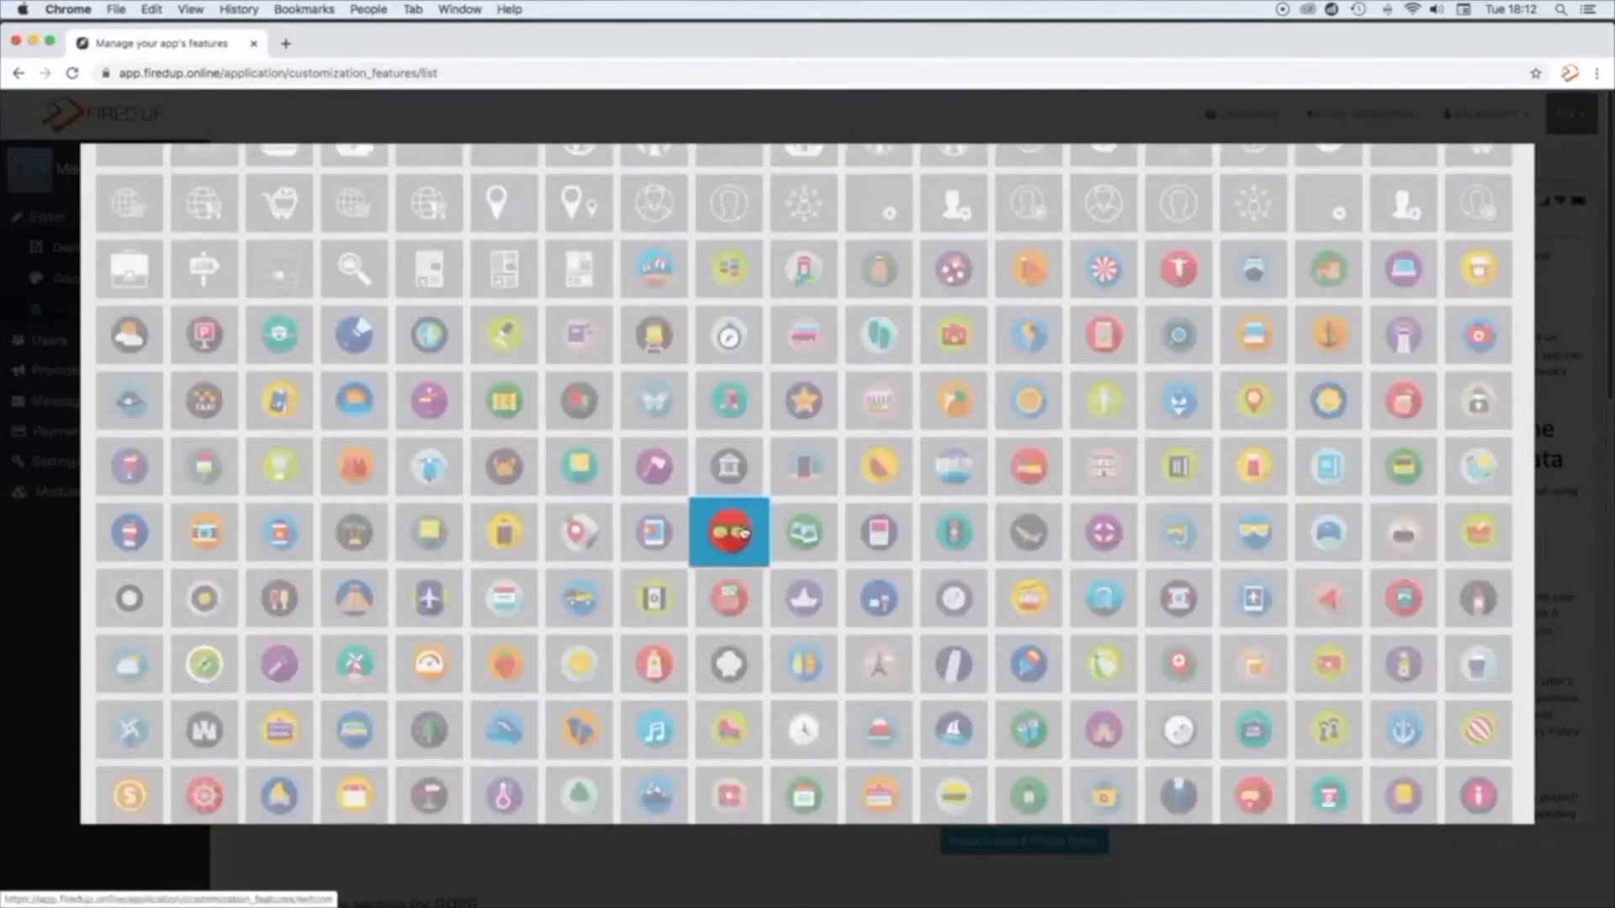
scroll(743, 531, "down", 10)
scroll(743, 532, "up", 15)
scroll(743, 532, "up", 8)
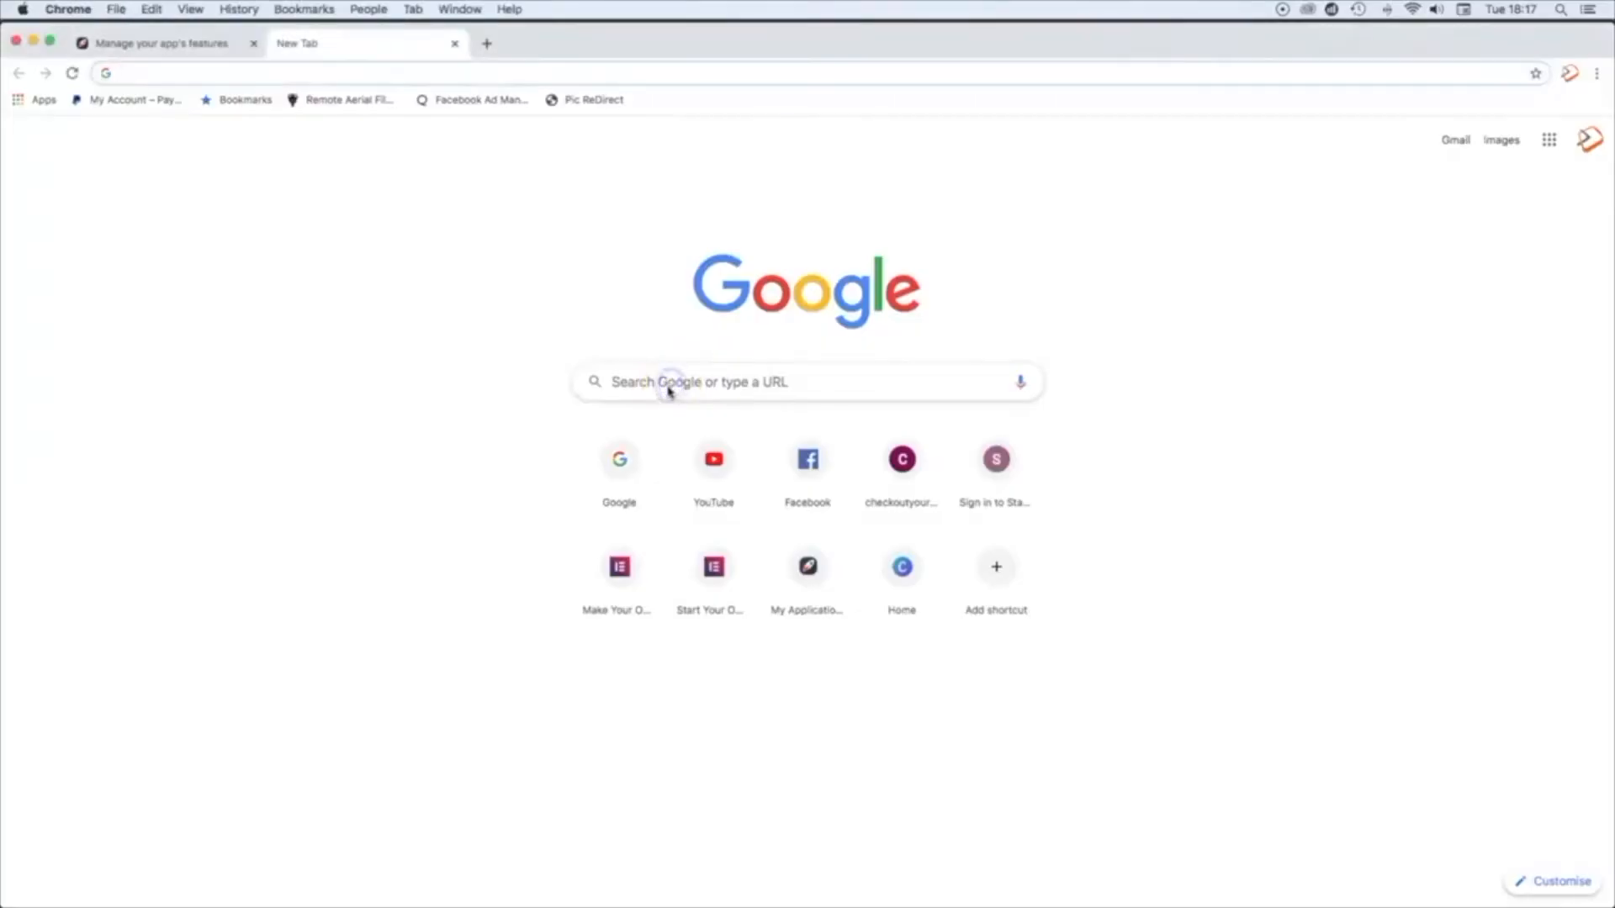
Step: Search Google for "app icon transparent background" and go to the image results
left_click(670, 385)
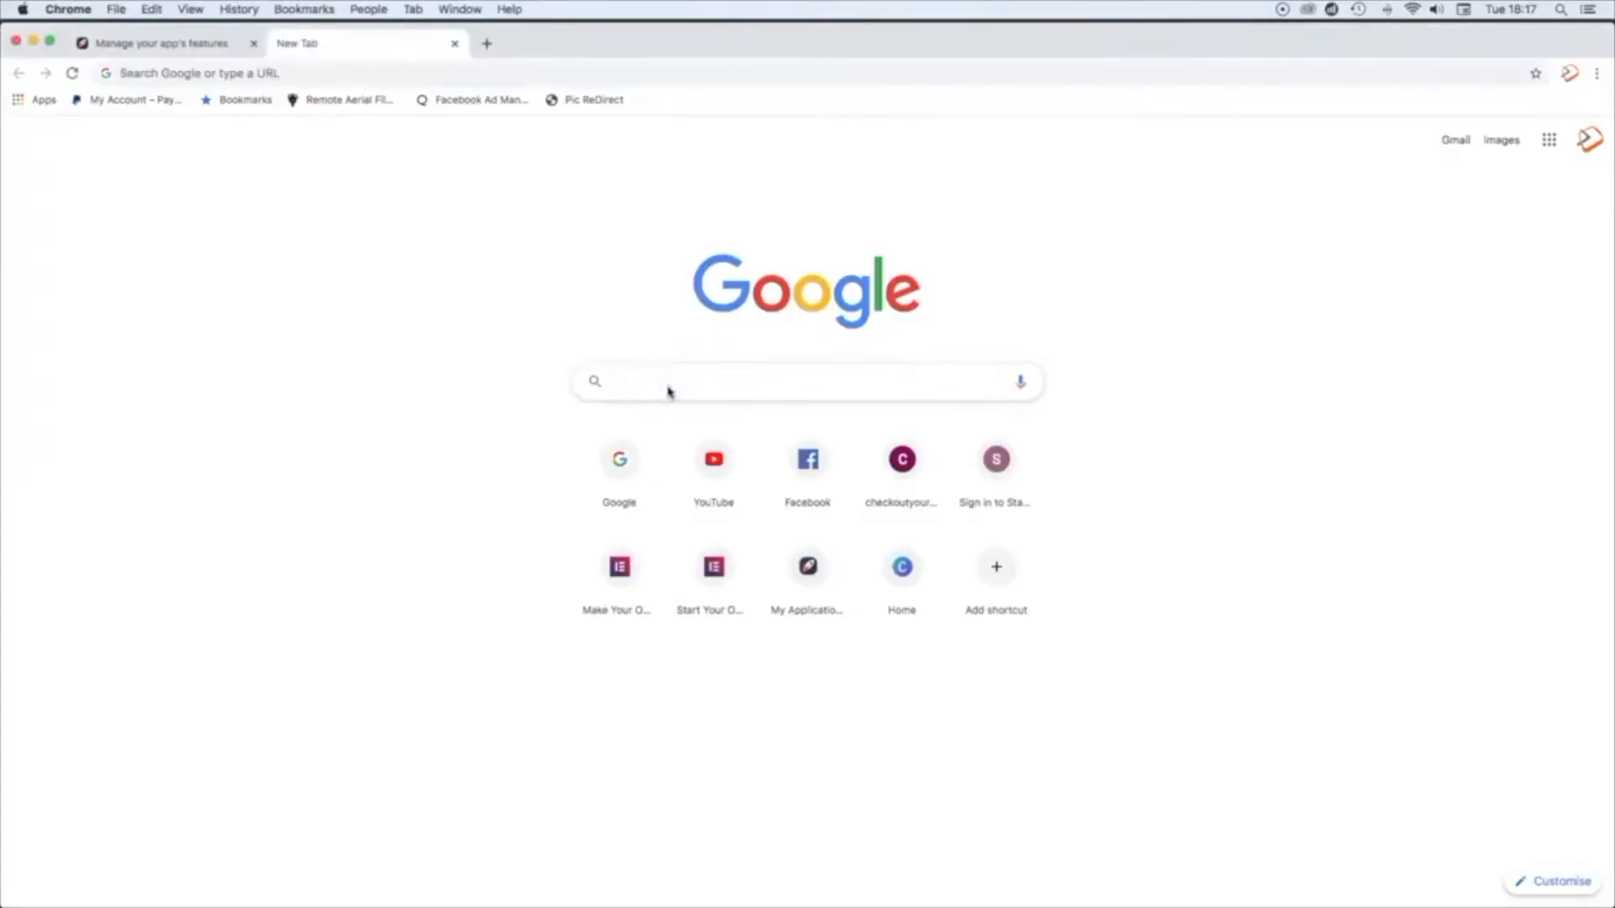
type("app icons")
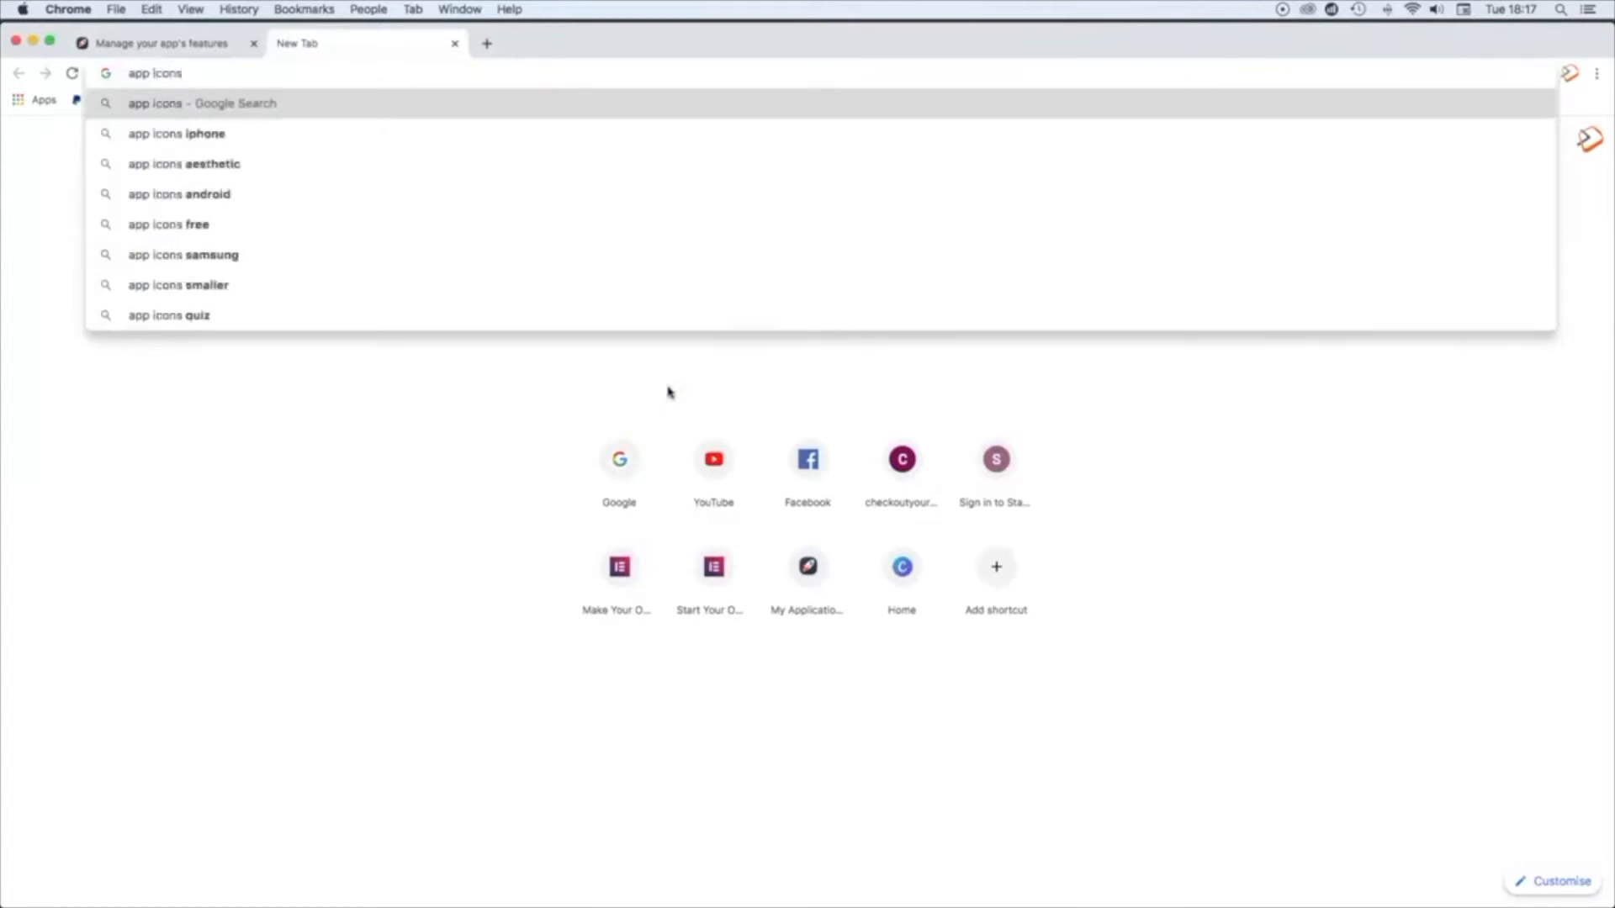
type(" tra")
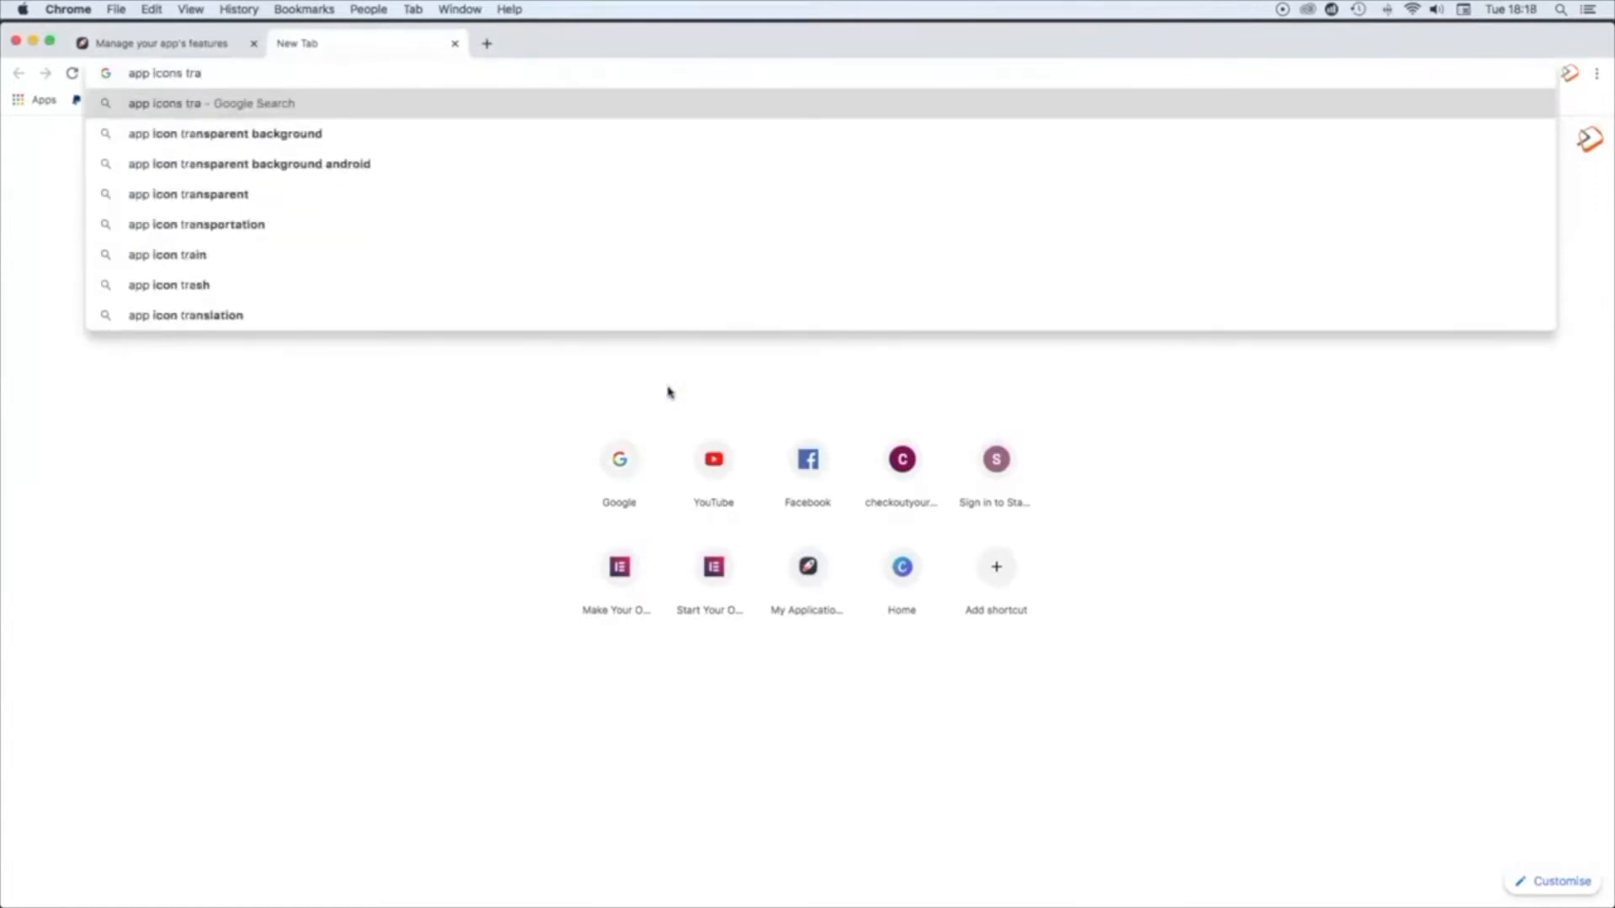
key("Down")
key("Return")
left_click(633, 408)
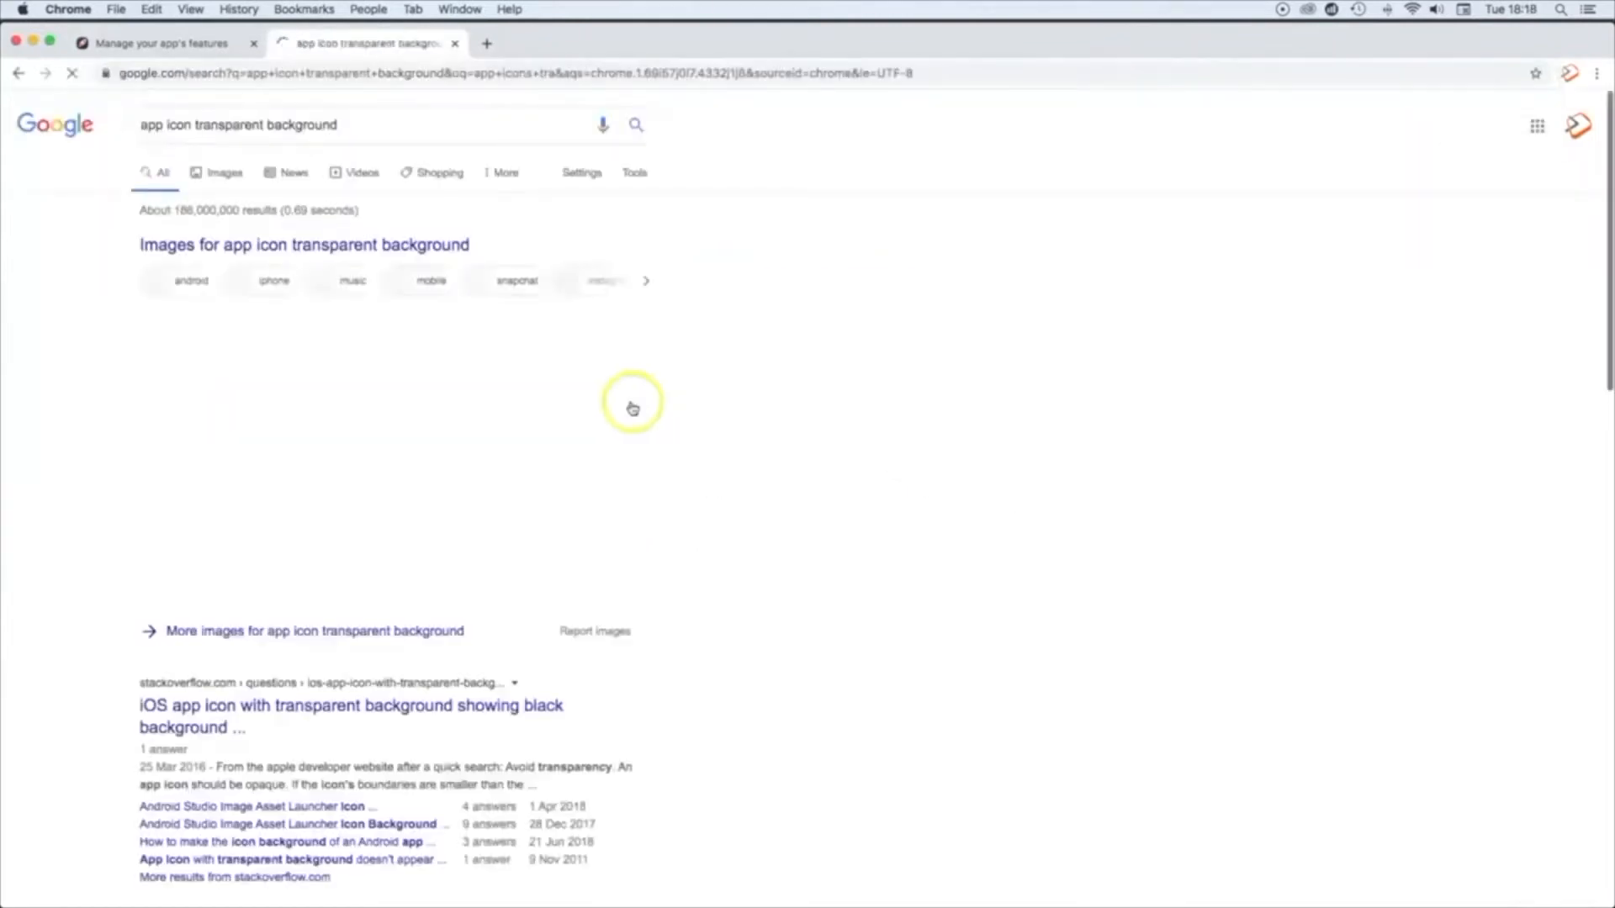
left_click(217, 173)
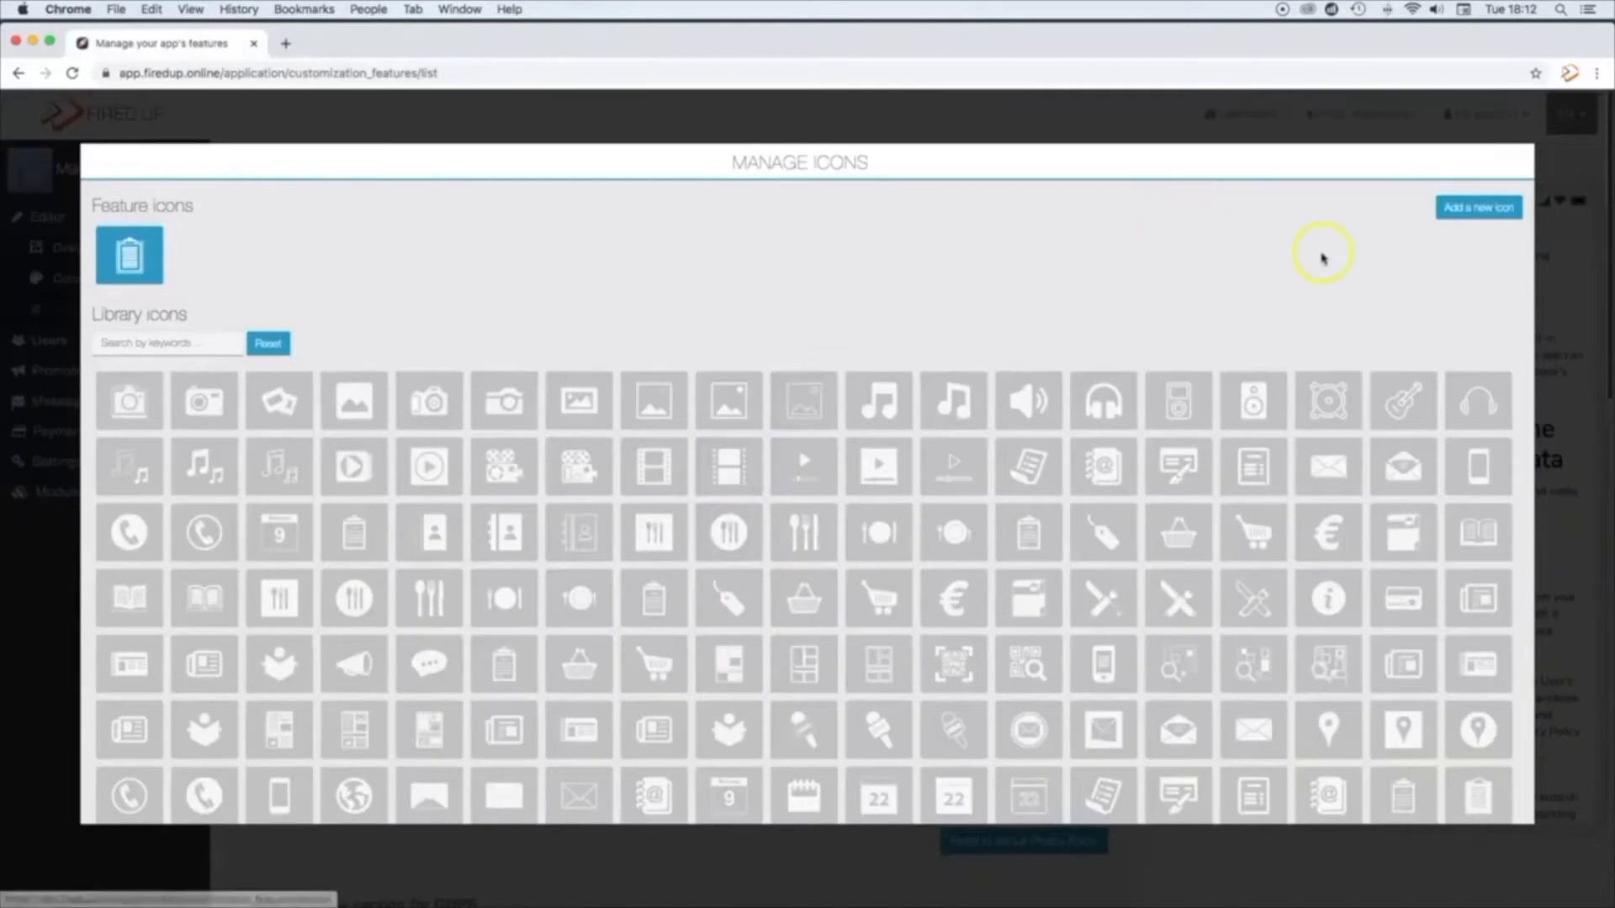
Step: Upload privacy.png as a new icon for the Privacy Policy page, accept the proposed crop and close the icon manager
left_click(1478, 207)
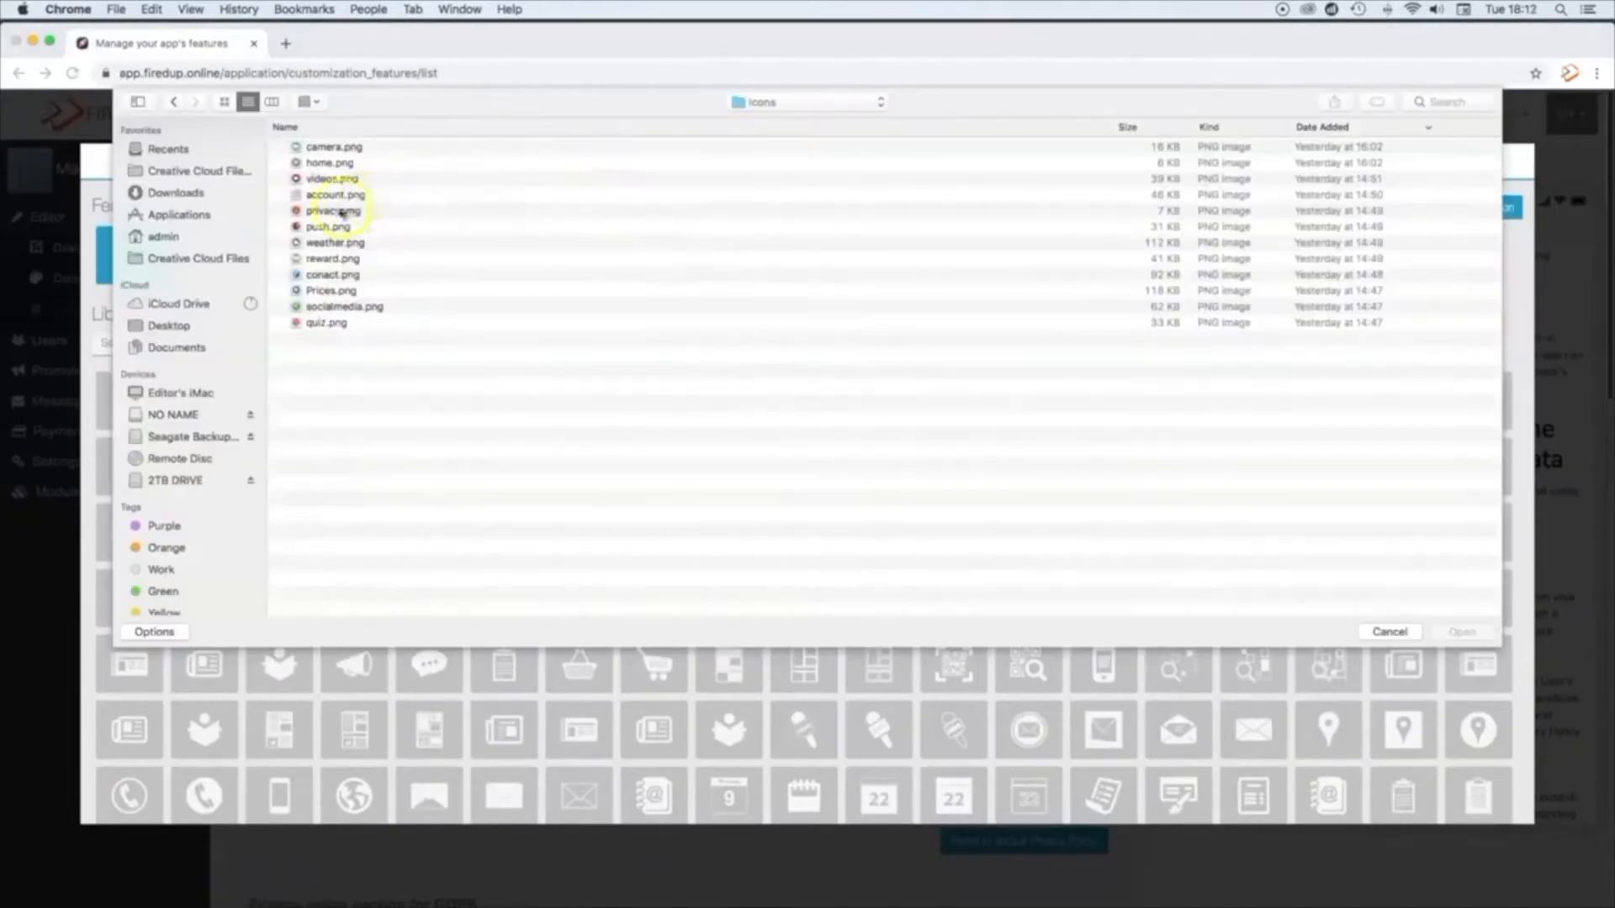
left_click(340, 211)
left_click(1455, 632)
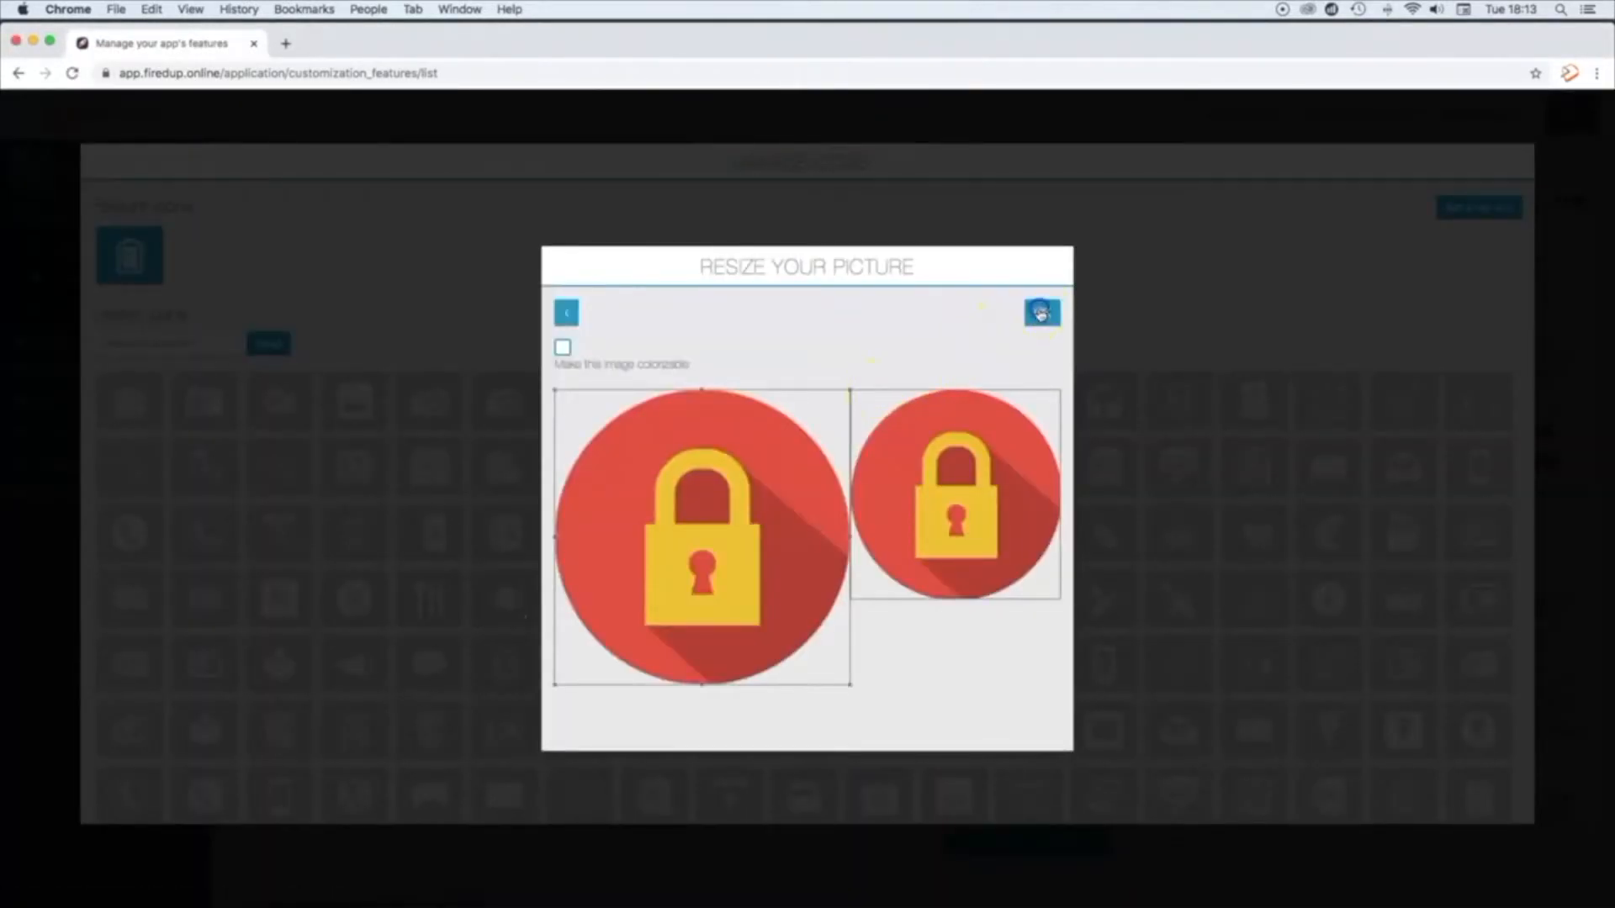
left_click(1041, 313)
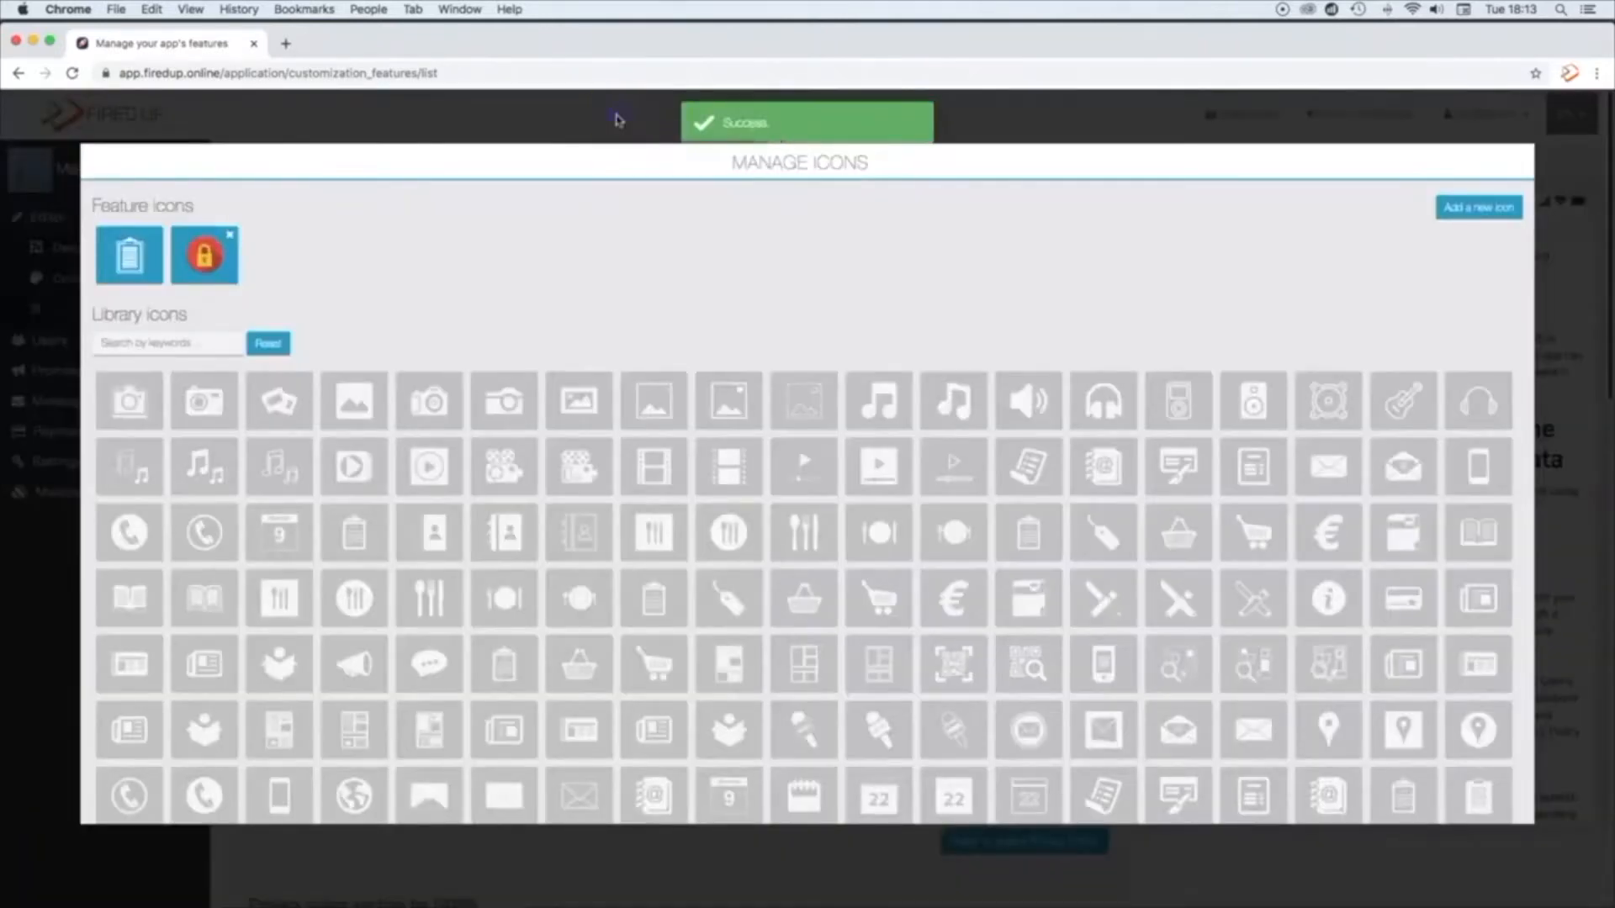
left_click(616, 119)
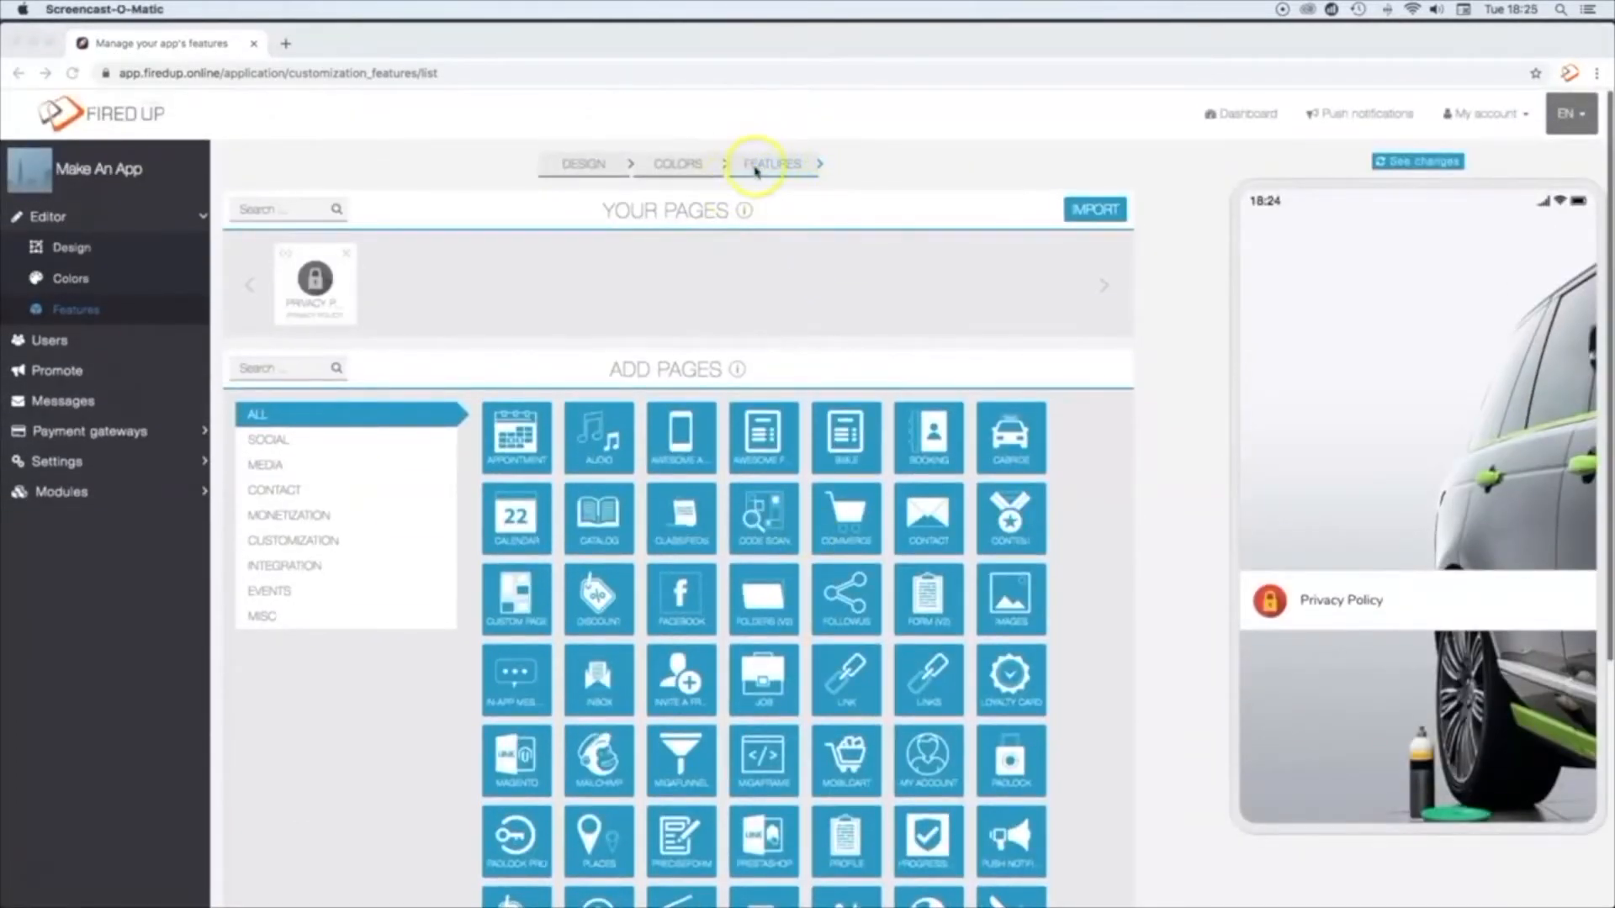
Step: Search the addable pages for "Loyal" and add the Loyalty Card page to the app
left_click(272, 370)
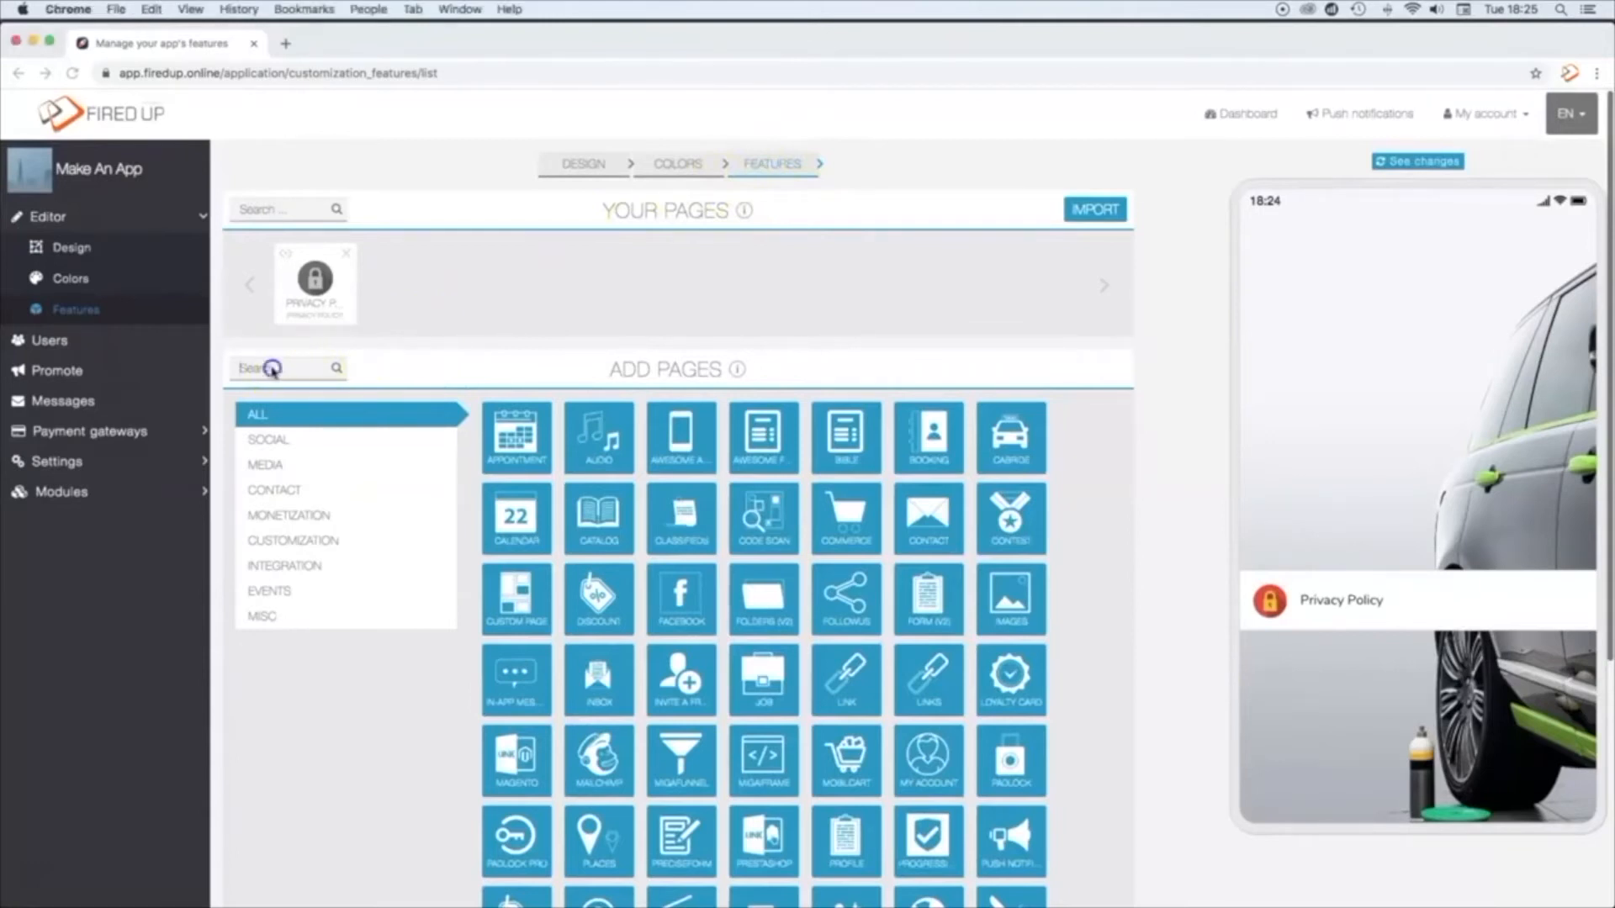
type("Loyal")
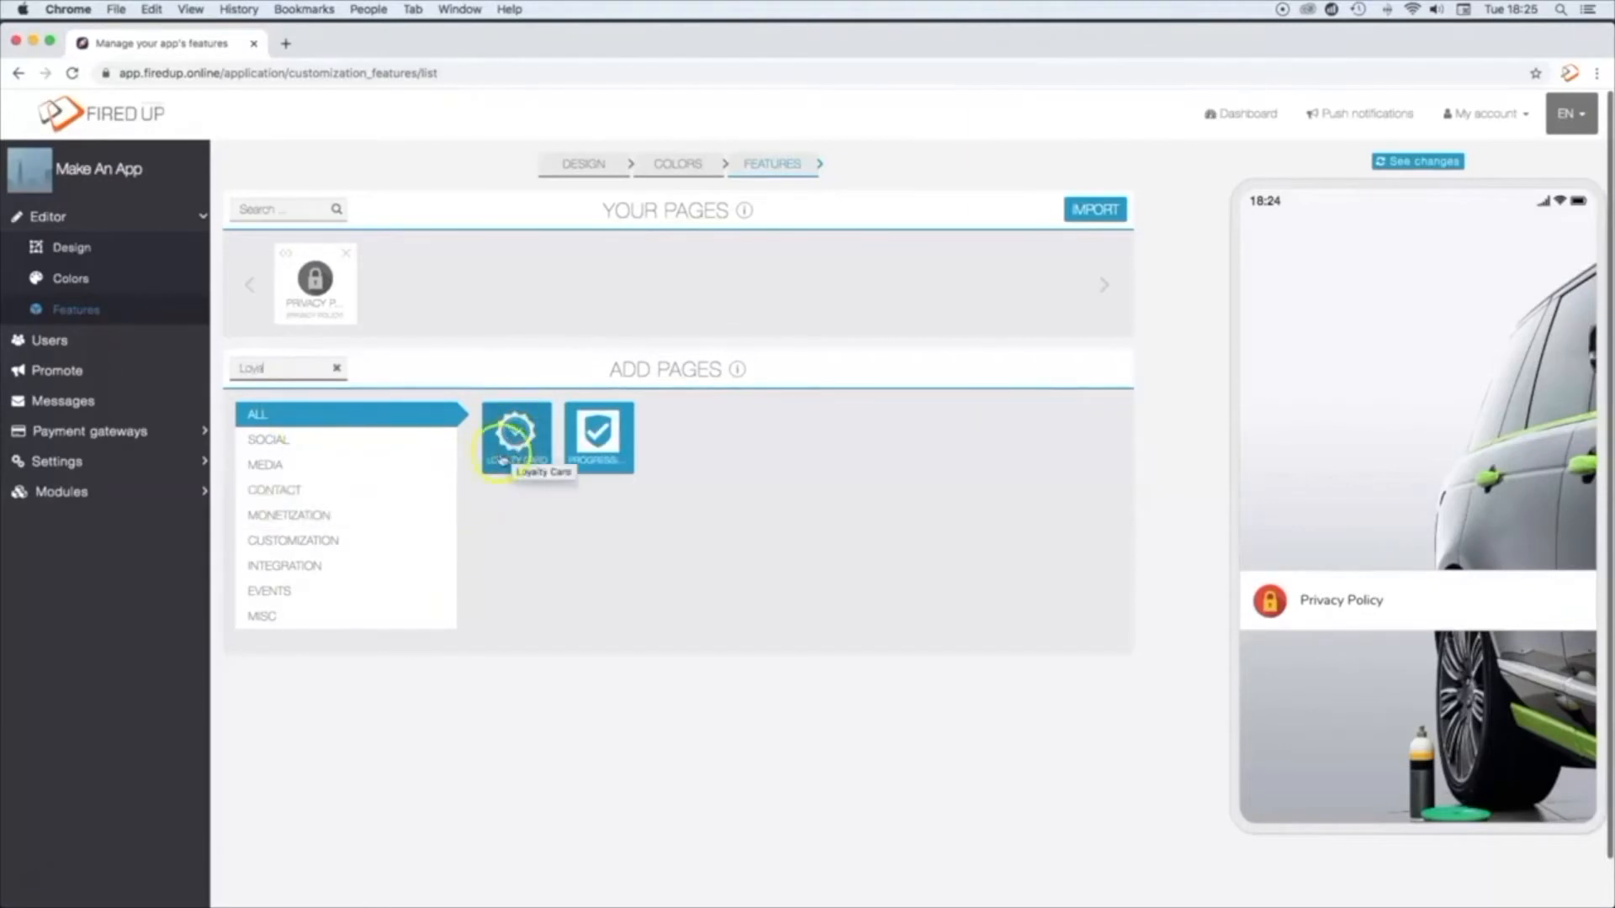
left_click(512, 433)
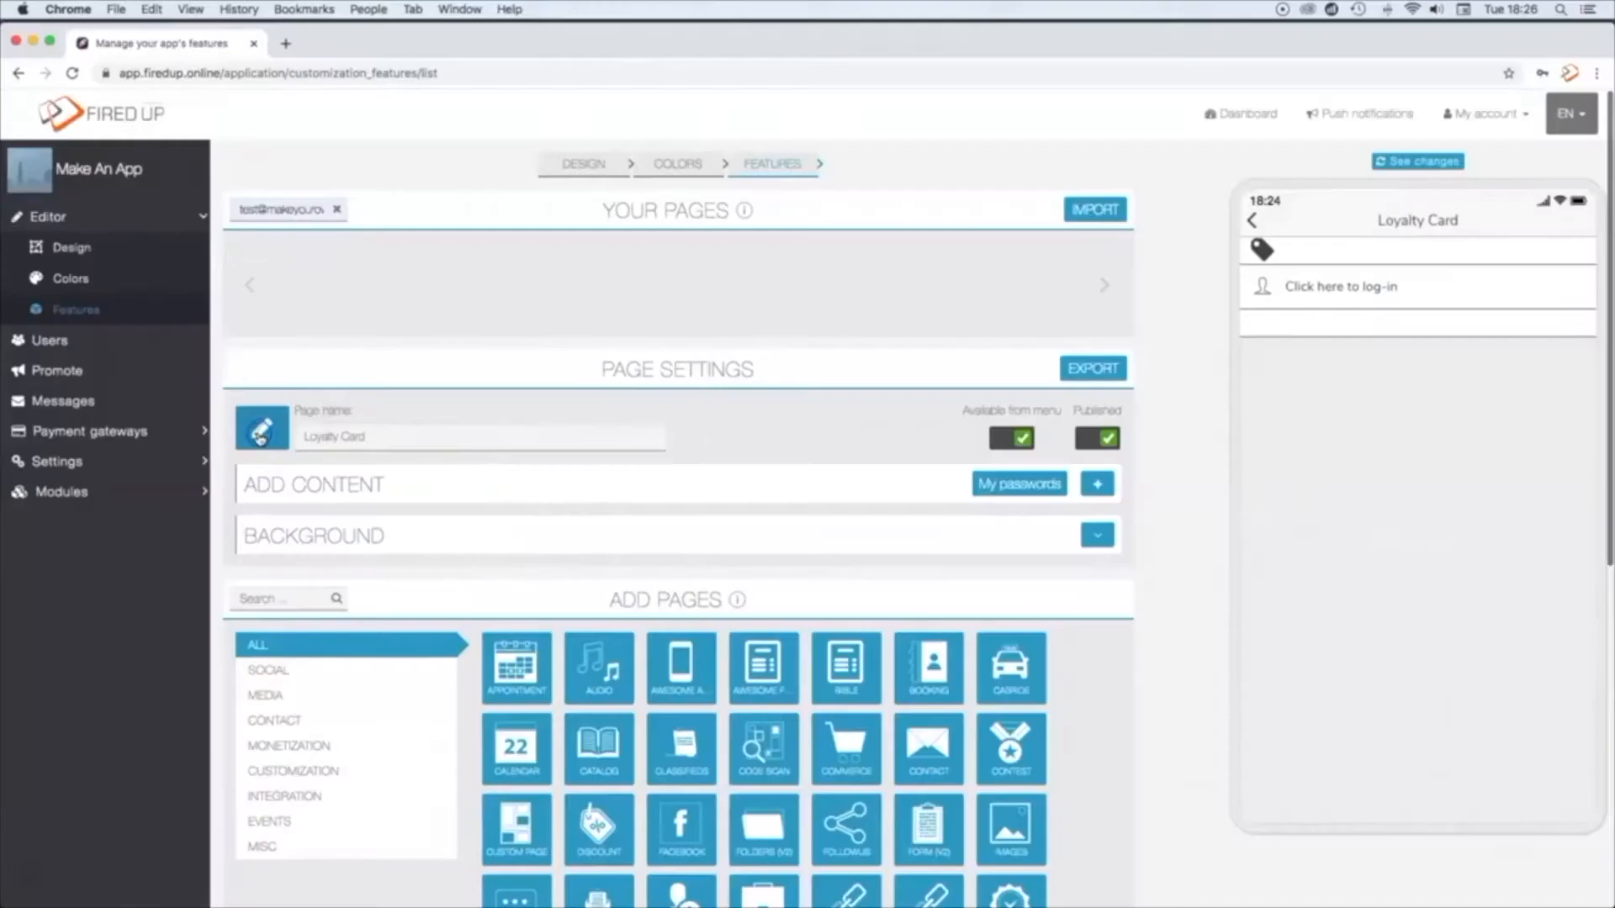
Step: Upload reward.png as the Loyalty Card page's icon and accept the proposed crop
left_click(261, 430)
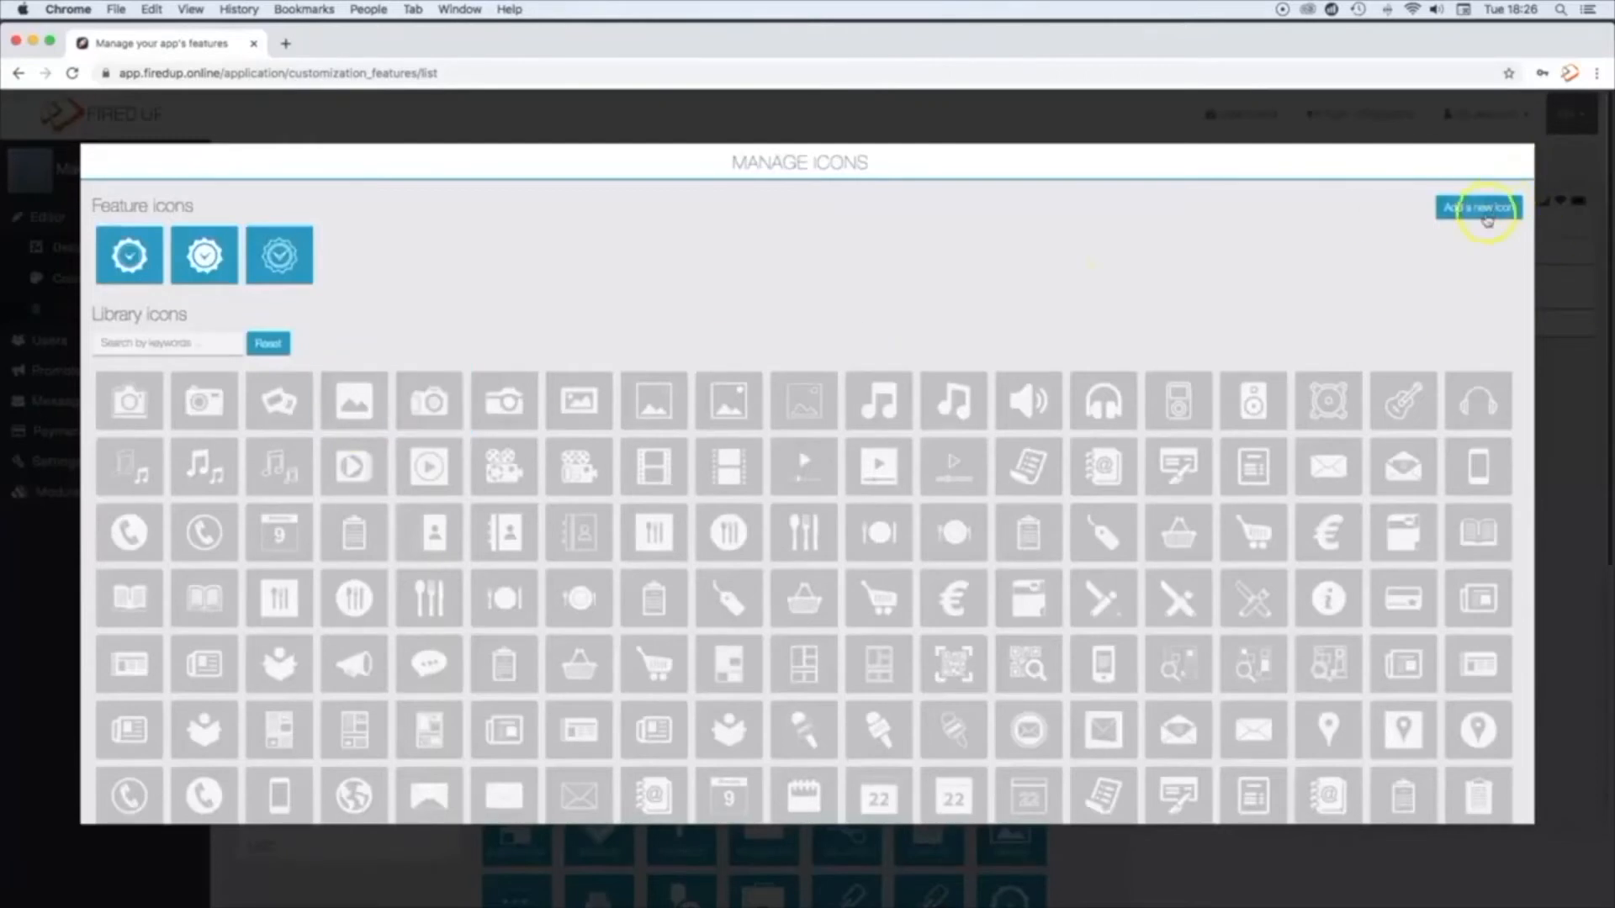
left_click(1486, 212)
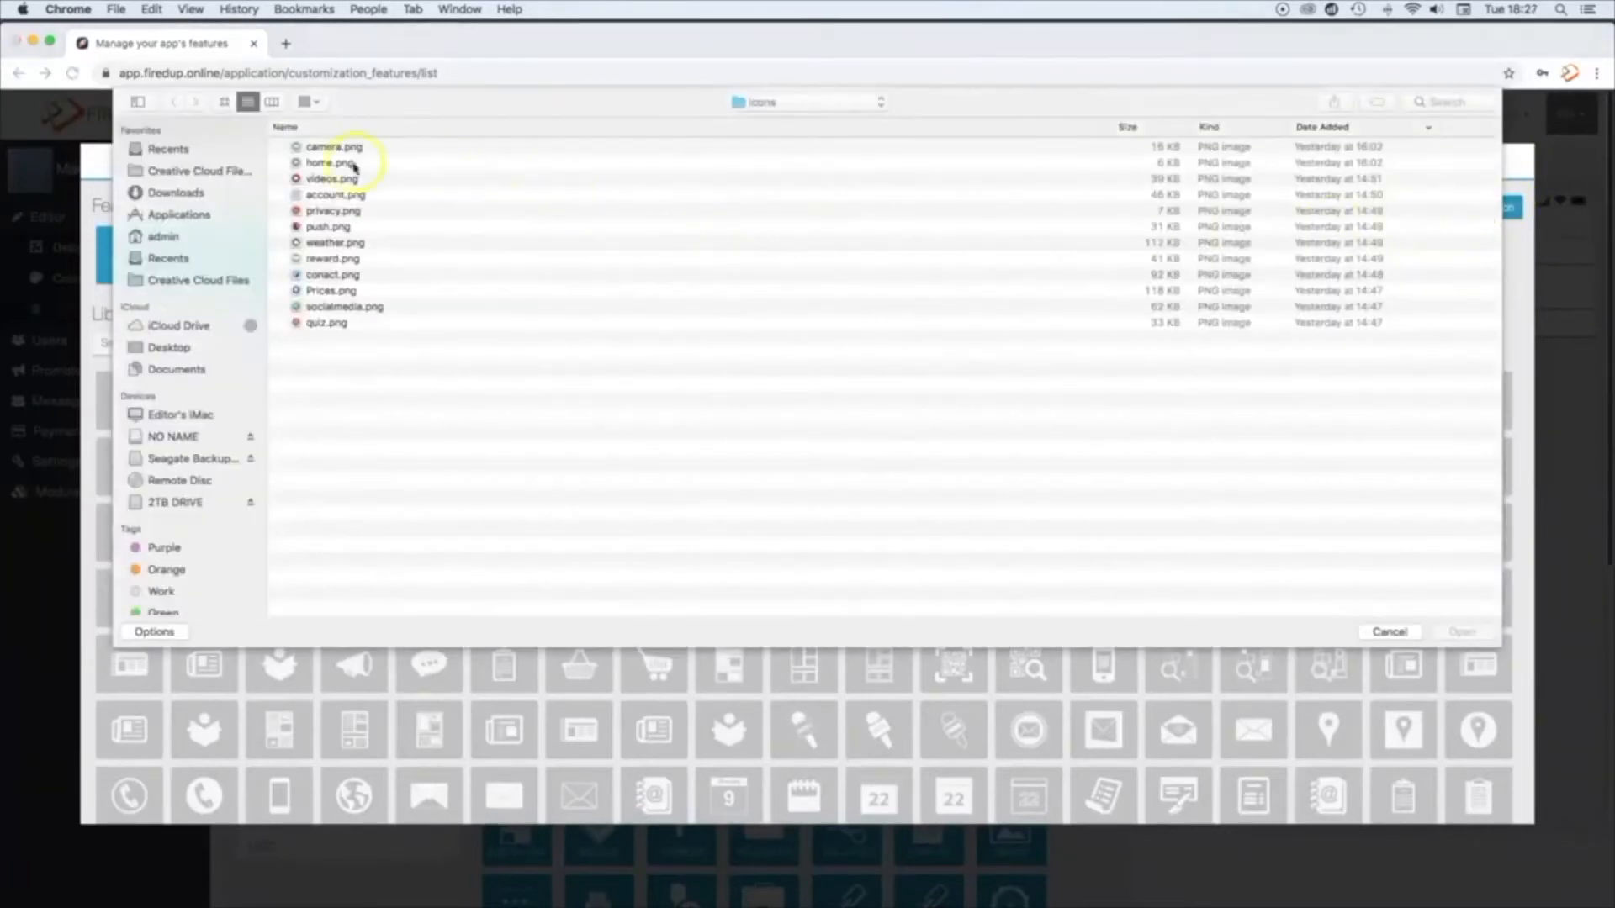
left_click(318, 260)
left_click(1461, 631)
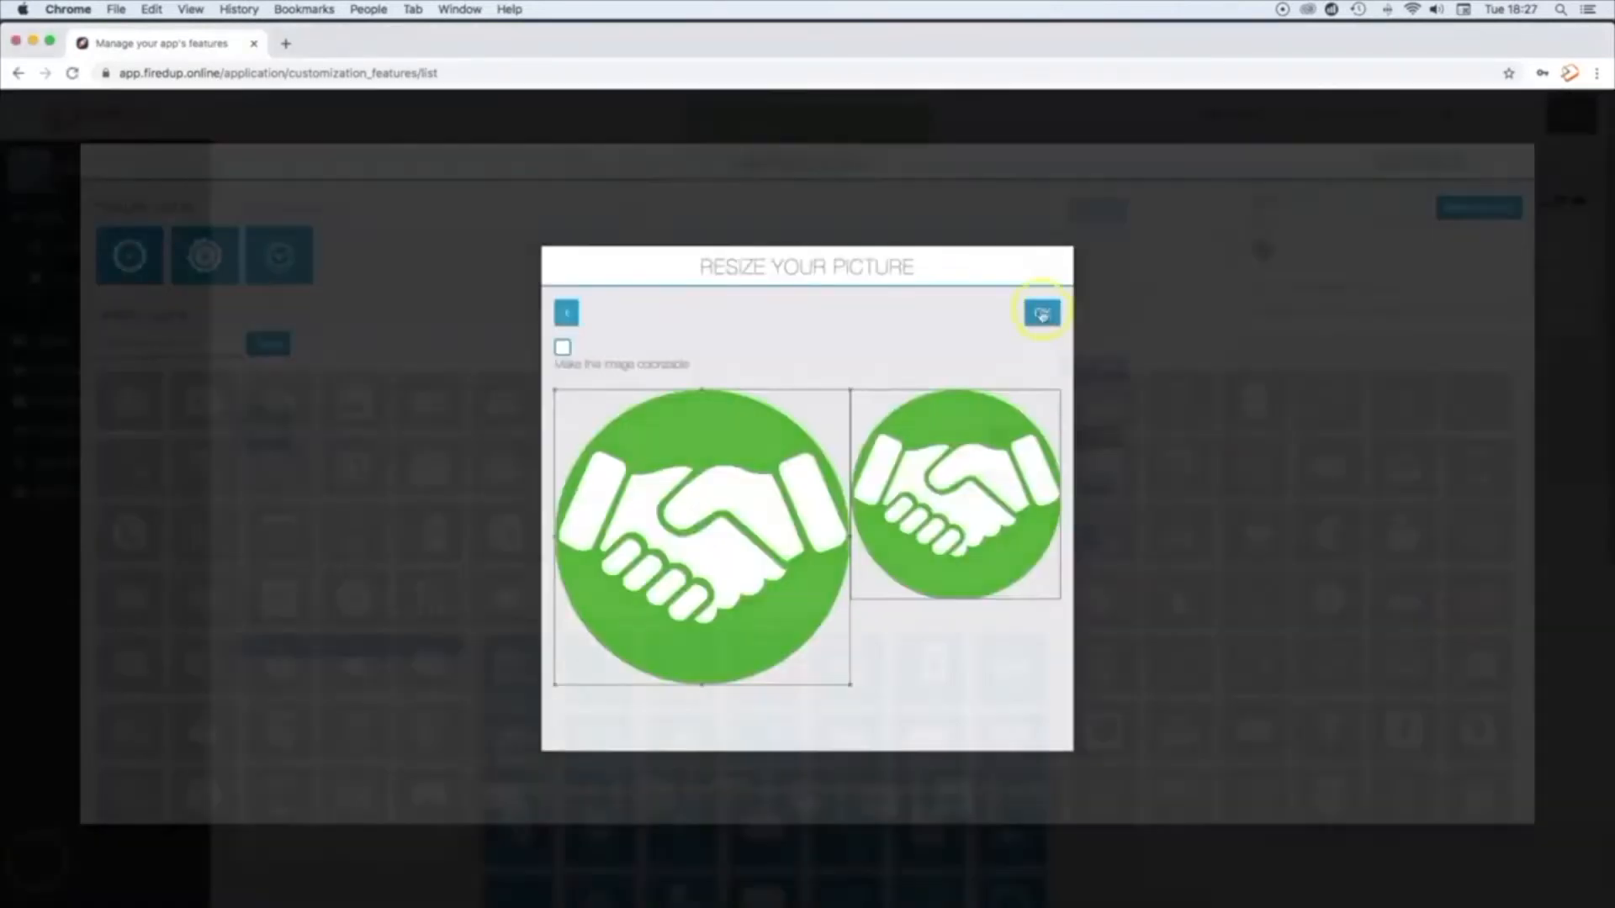
left_click(1042, 315)
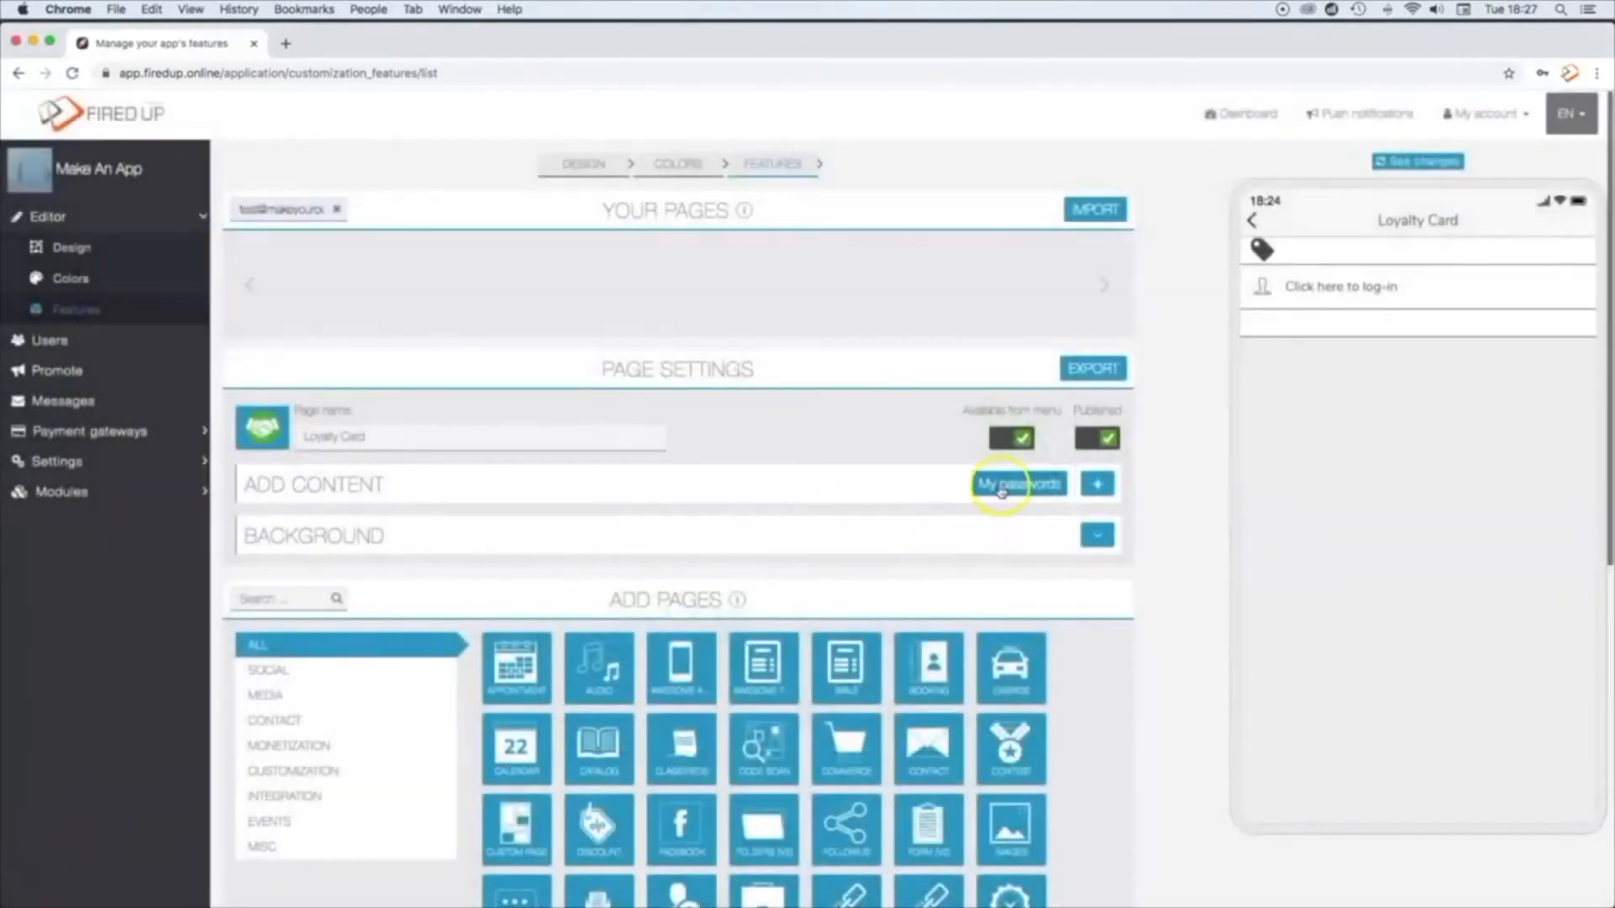
Step: Add an employee named "test" with an employee's password to the loyalty card's passwords and return to the page settings
left_click(1001, 485)
left_click(379, 603)
type("test")
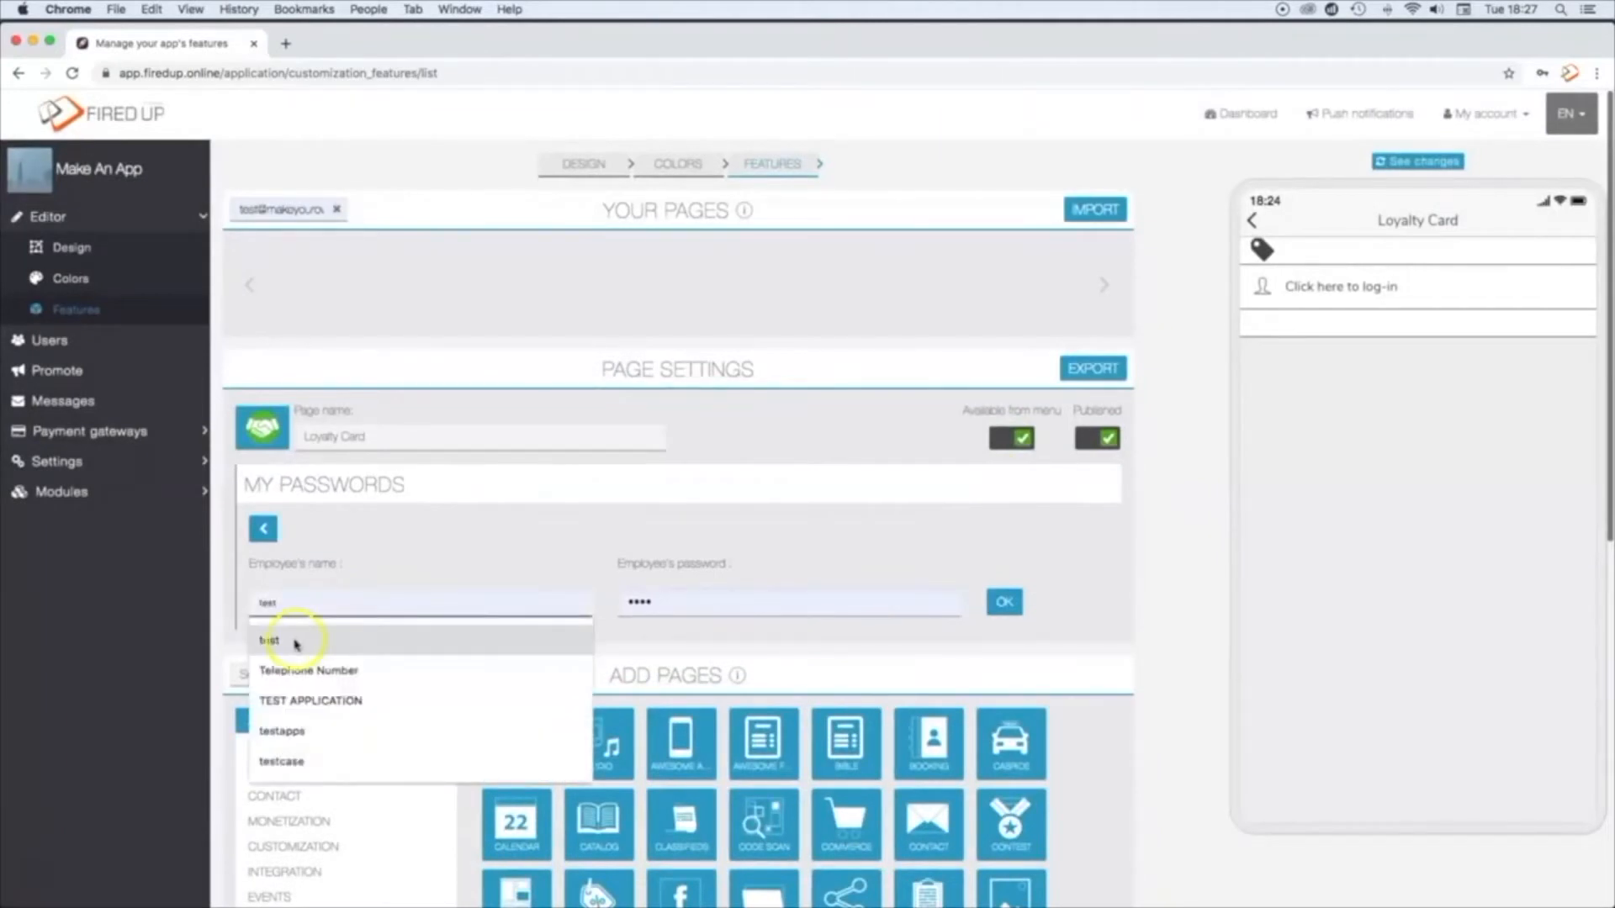
left_click(295, 644)
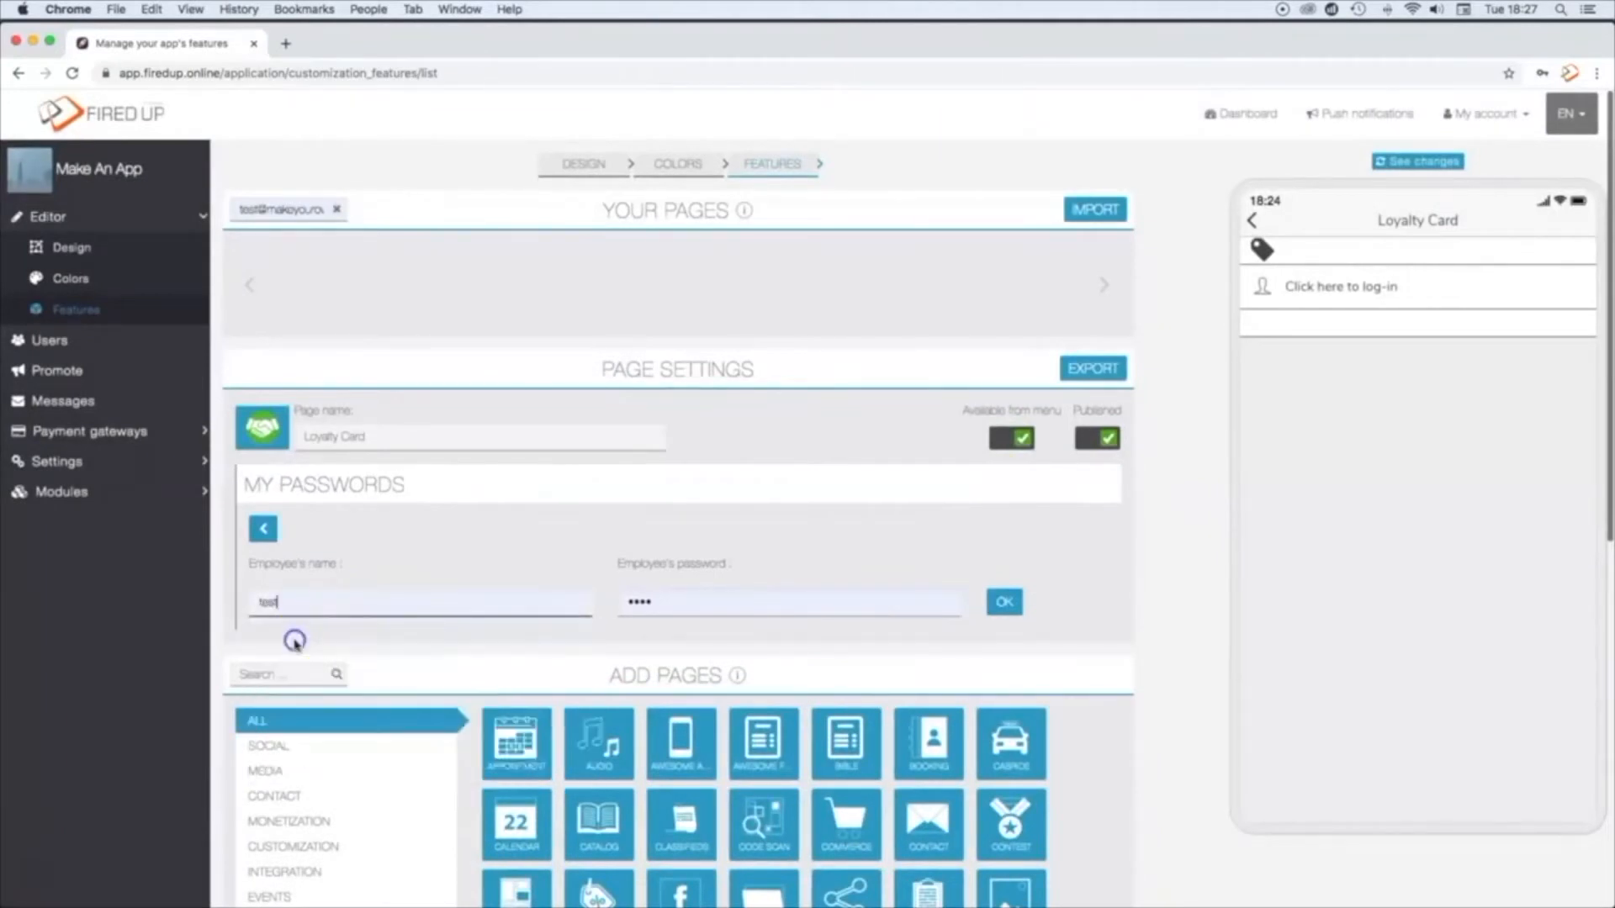
left_click(264, 529)
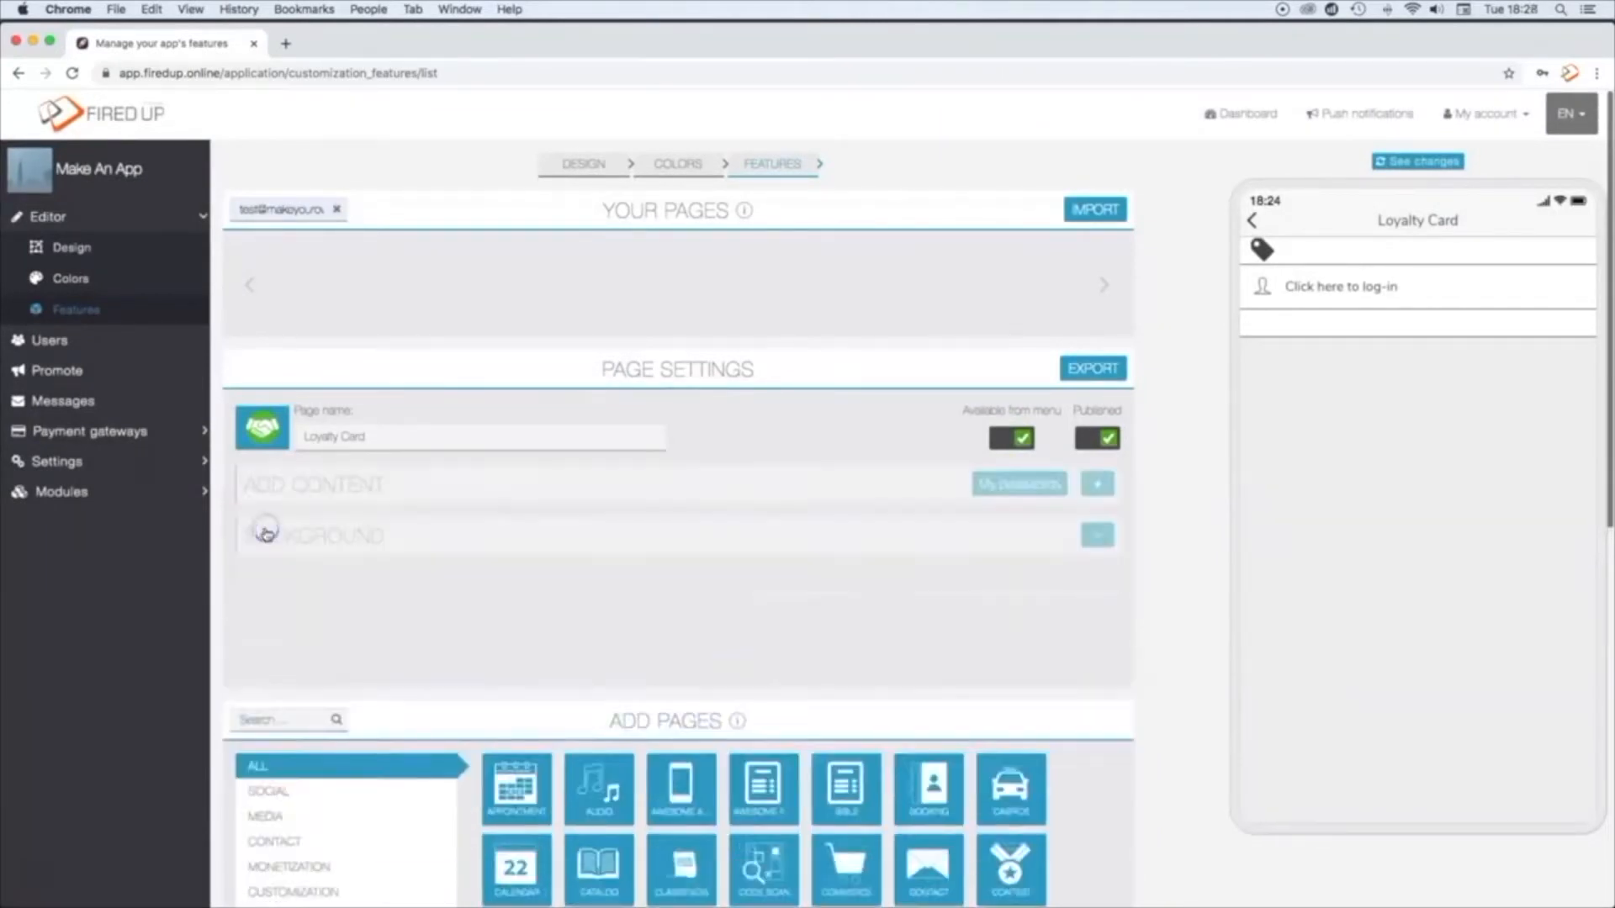
Step: Set Car-Valet01-Home-Splash-Screen.jpg as the Loyalty Card page's portrait background, with the crop moved over the car
left_click(1099, 539)
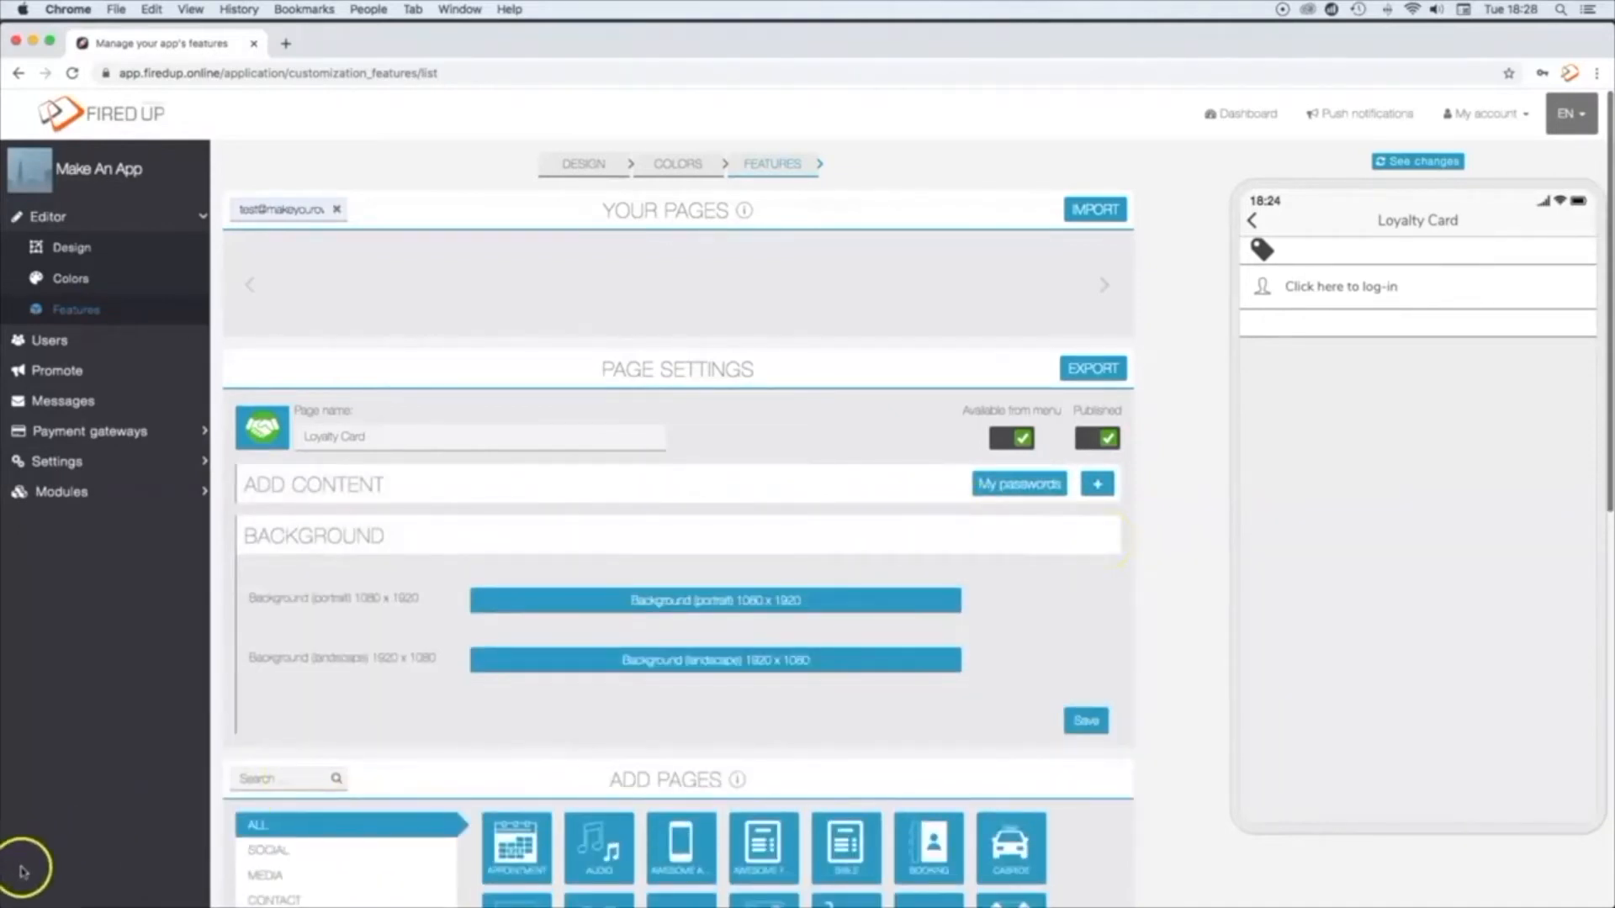
left_click(738, 602)
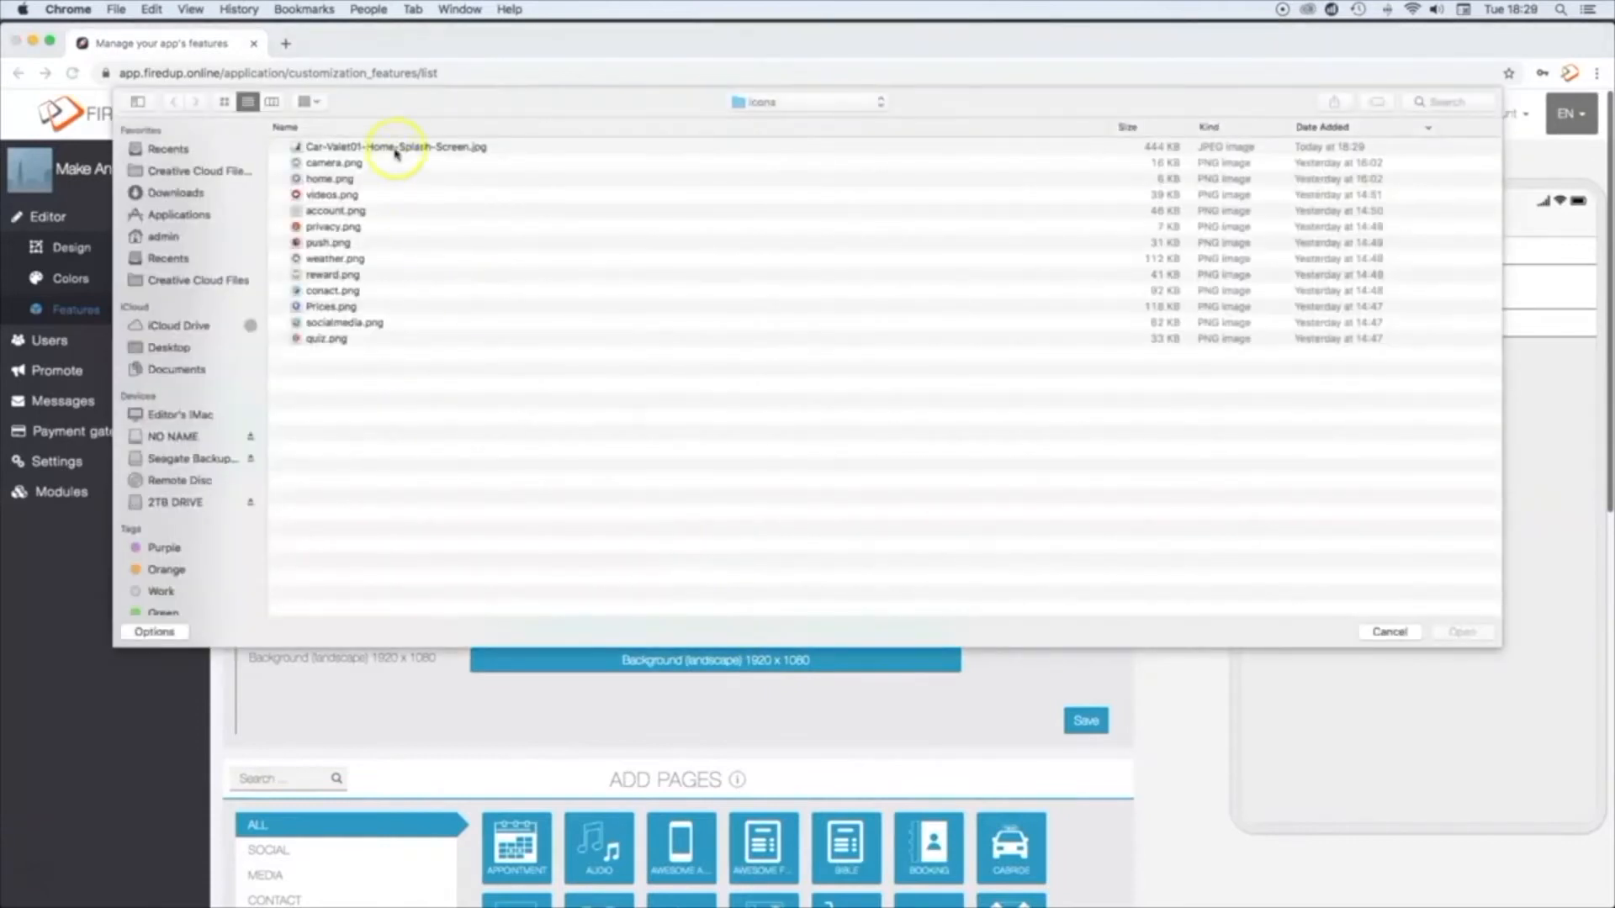
left_click(395, 147)
left_click(1462, 632)
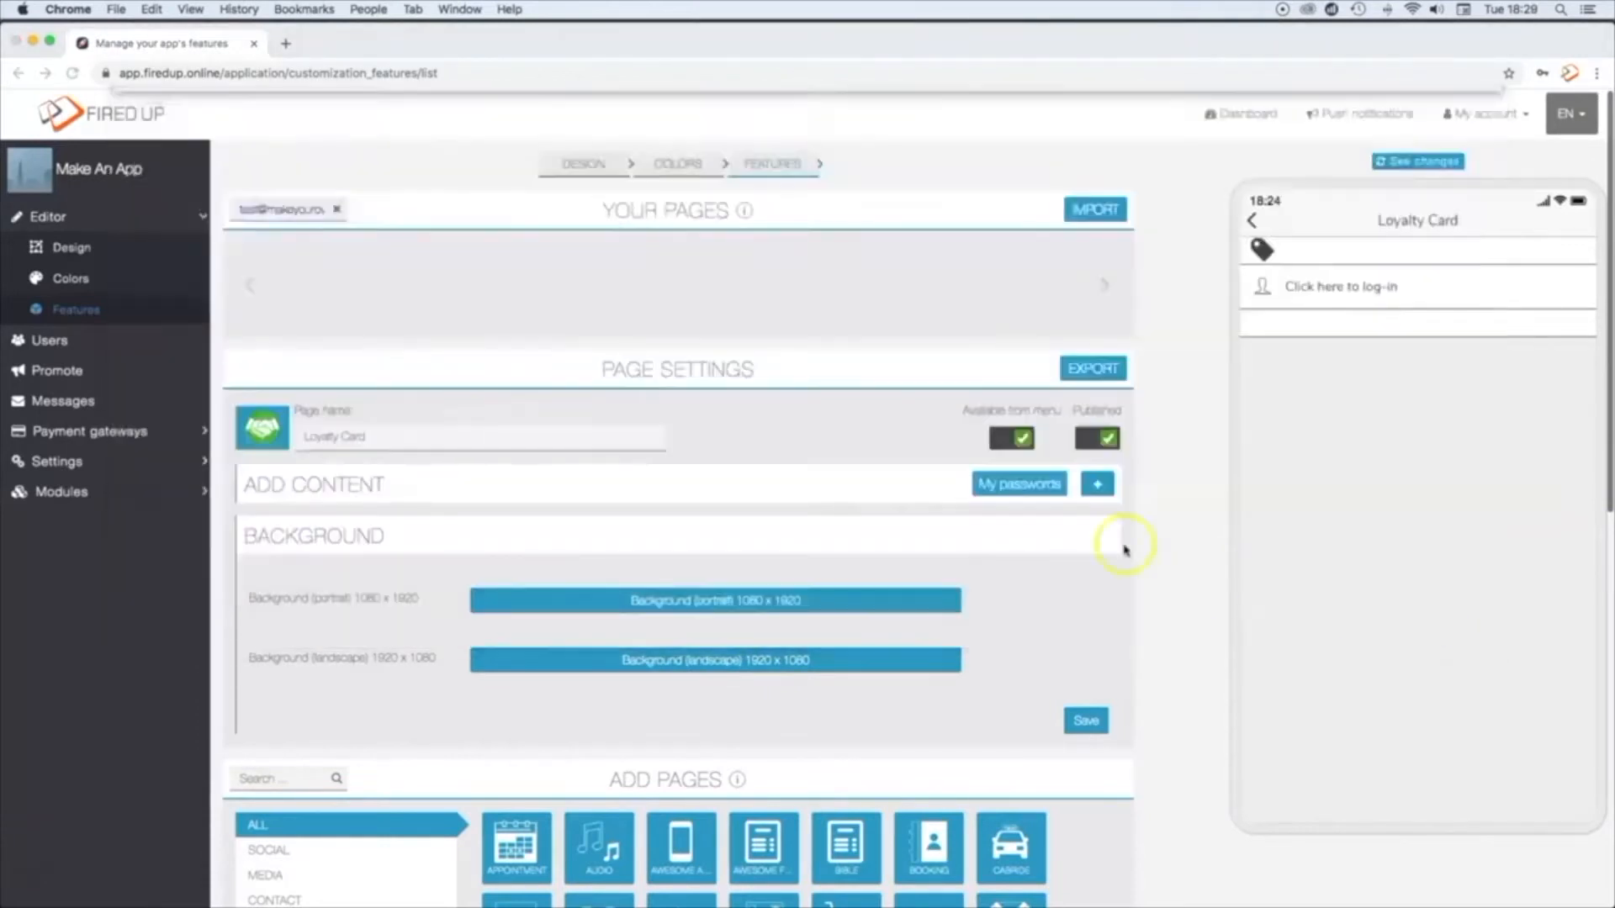
left_click_drag(747, 516, 839, 516)
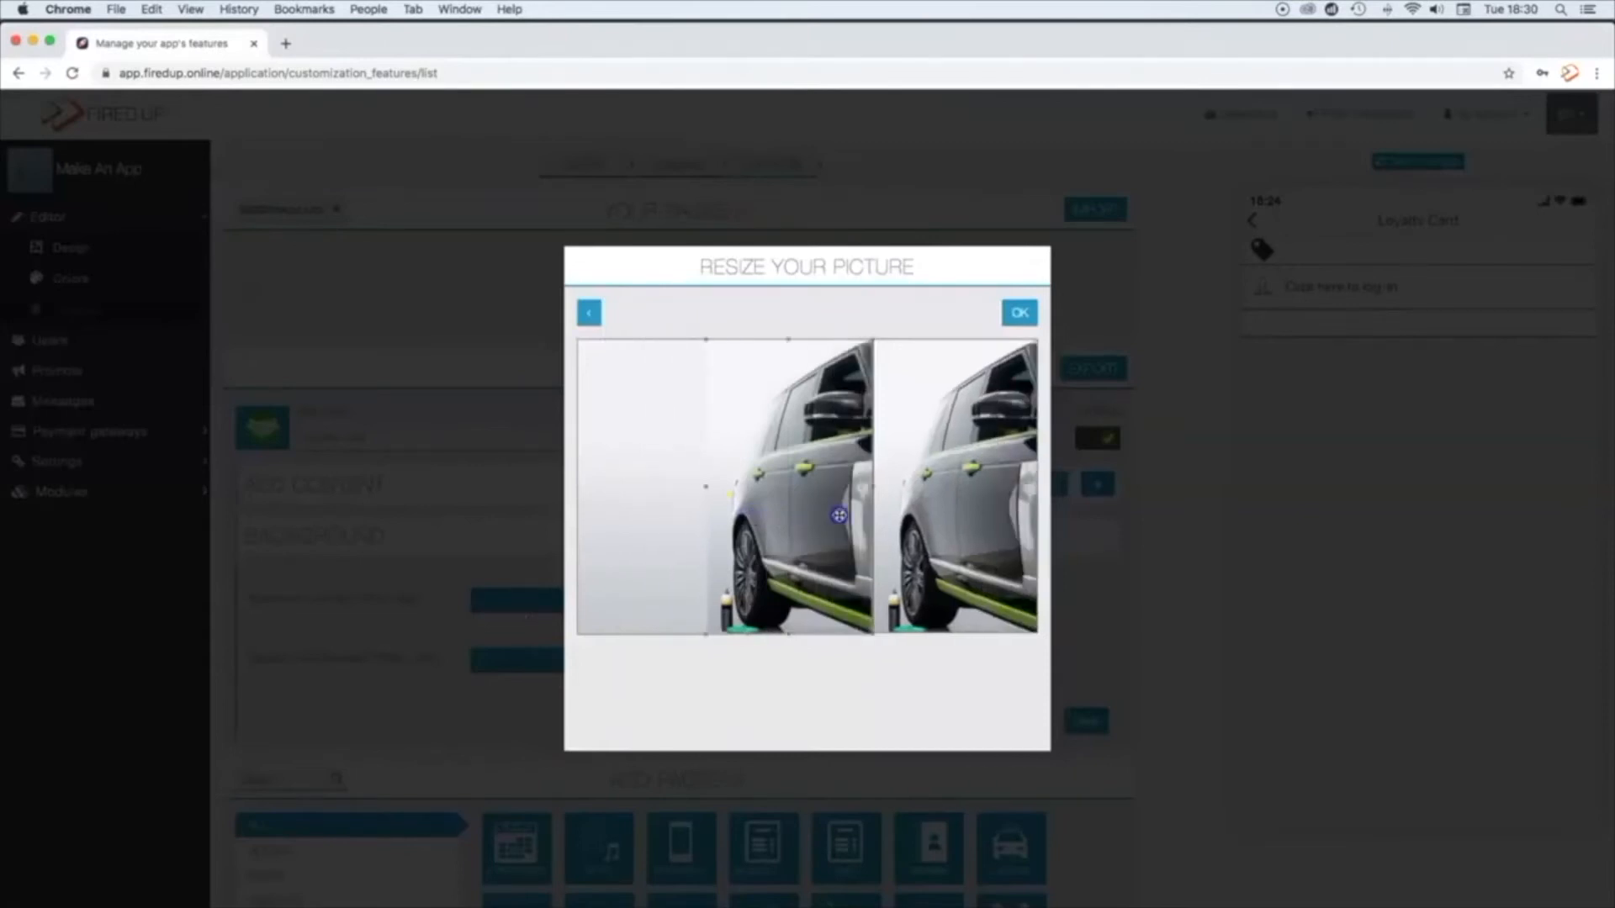
left_click(1020, 313)
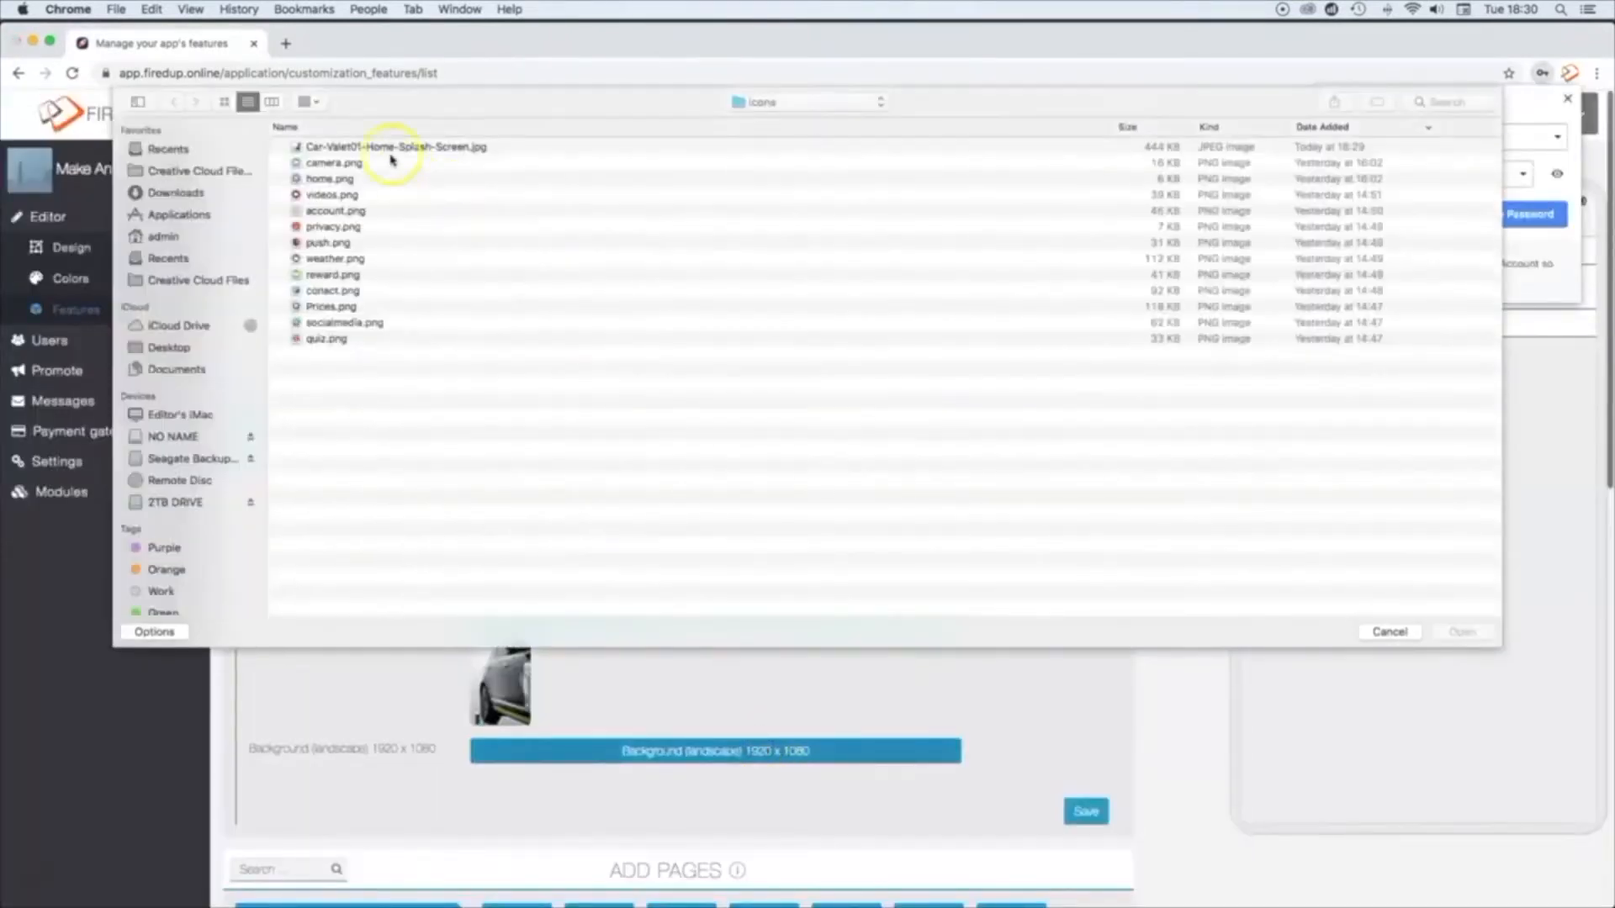
Step: Set Car-Valet01-Home-Splash-Screen.jpg as the Loyalty Card page's landscape background and accept the proposed crop
left_click(390, 152)
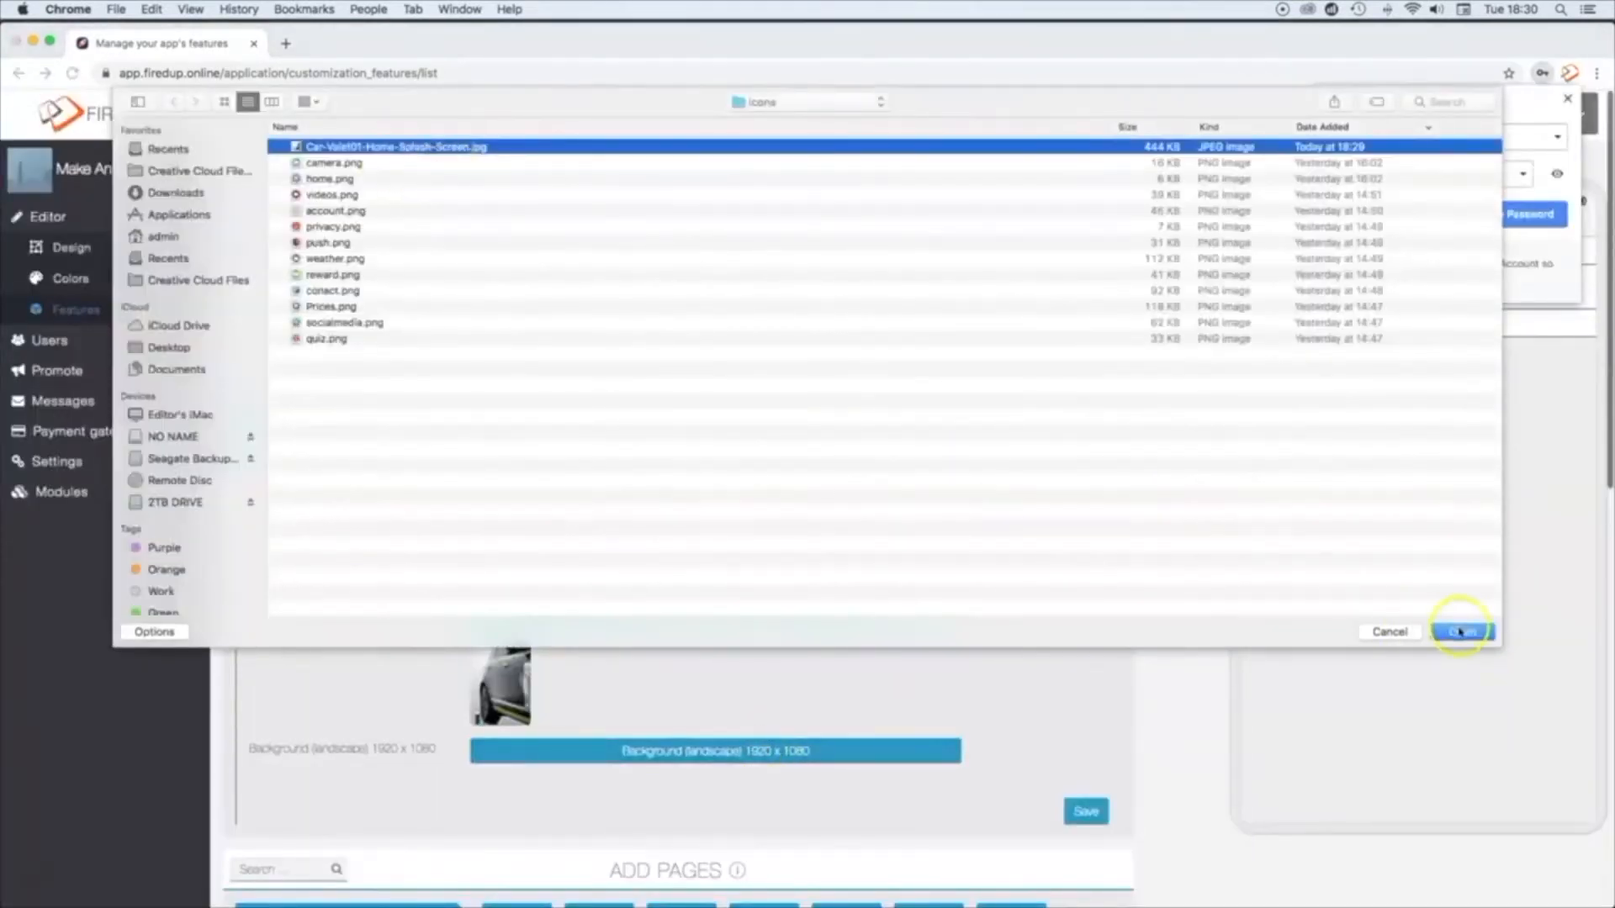
left_click(1455, 633)
left_click(1039, 313)
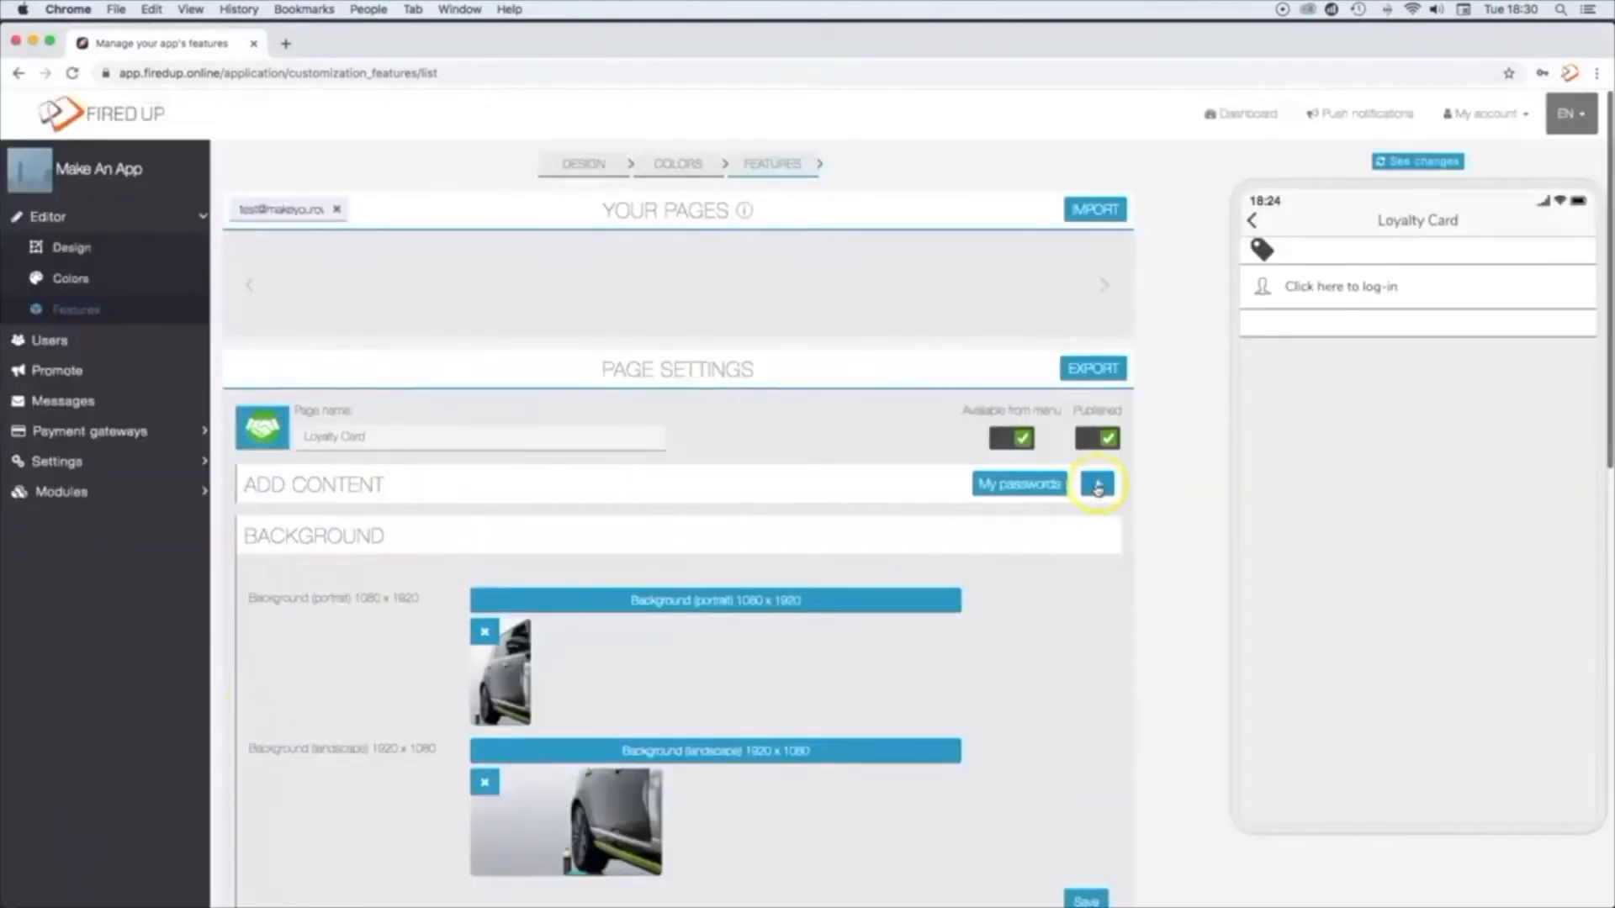
Step: Add a loyalty card named "Reward Card" with 5 points, reward "Free mini Valet" and 1 point "= One Valet Purchased"
left_click(1097, 485)
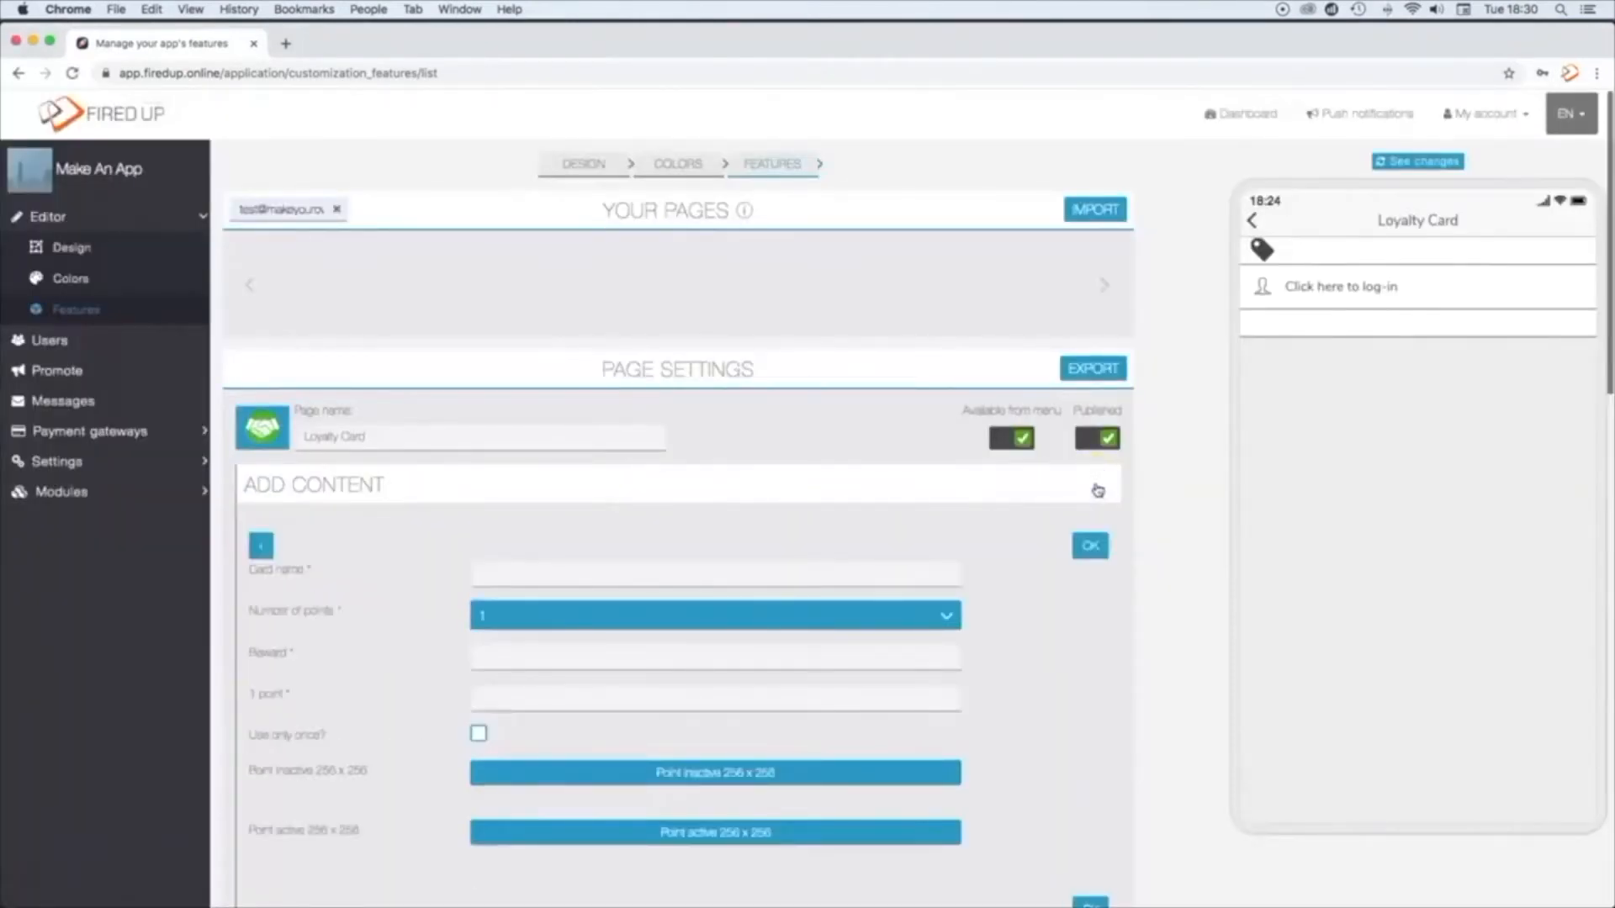
left_click(511, 576)
type("Pi")
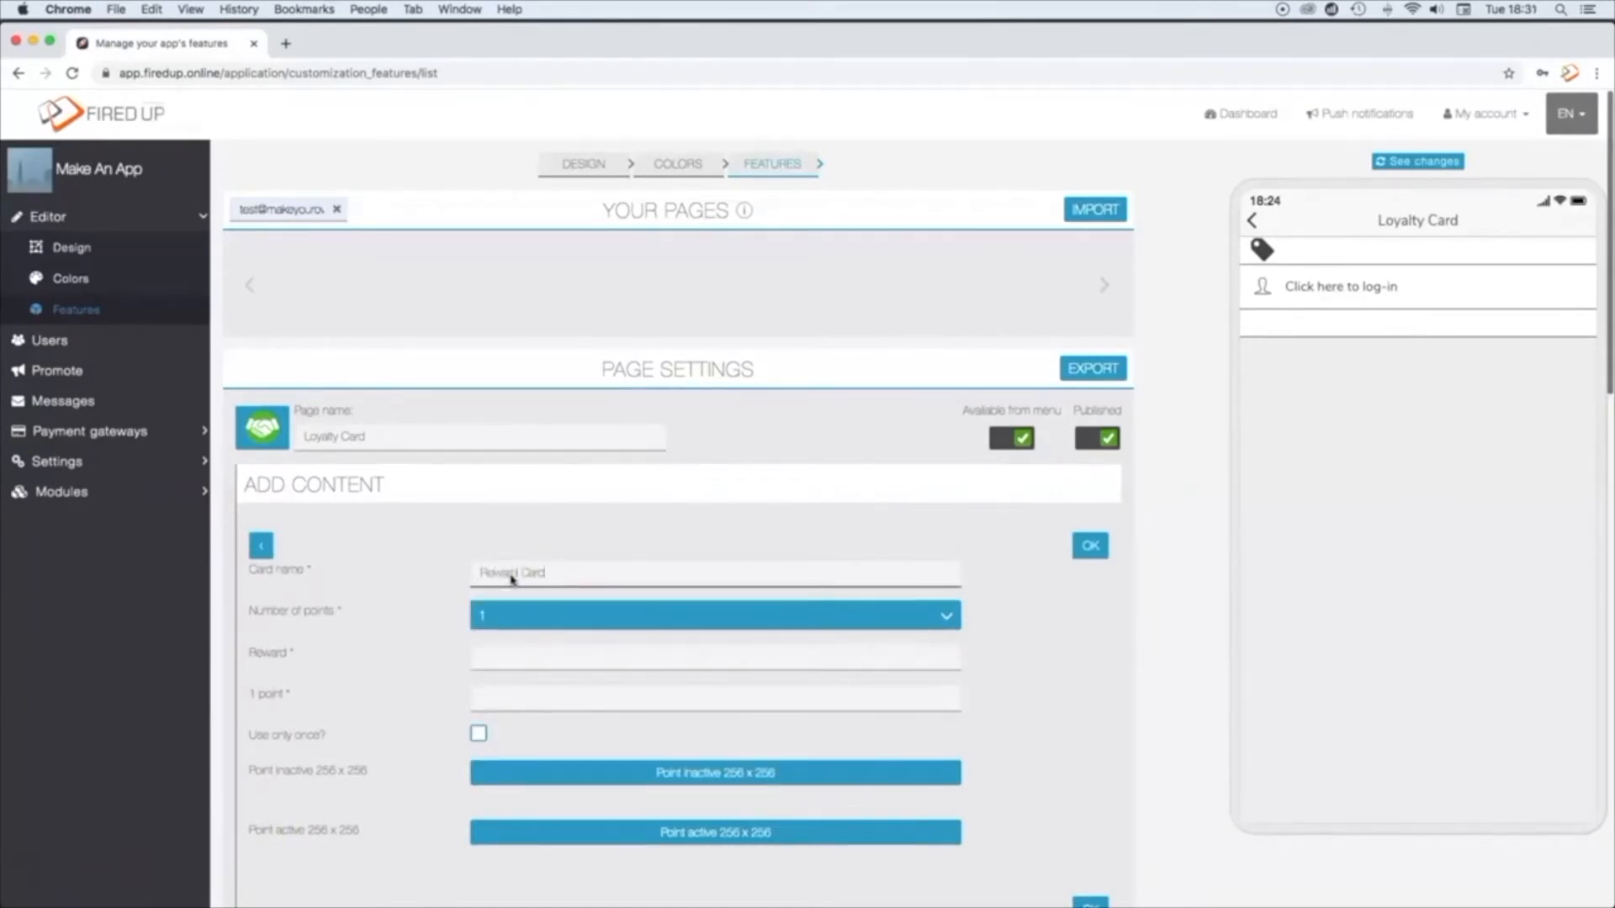
left_click(539, 616)
left_click(508, 692)
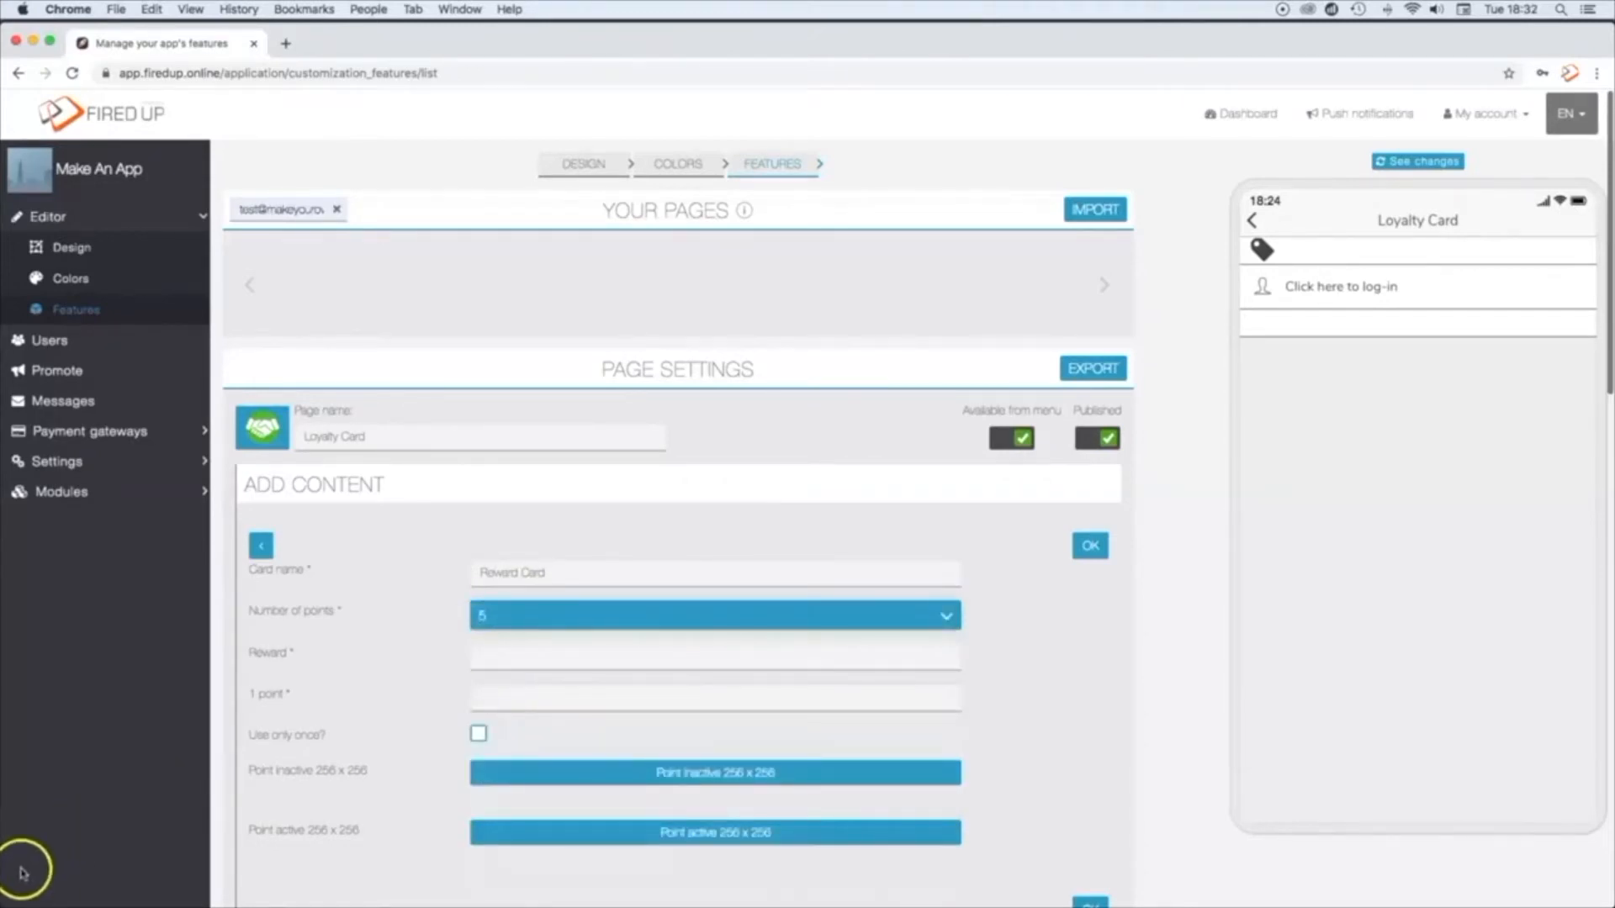
left_click(528, 667)
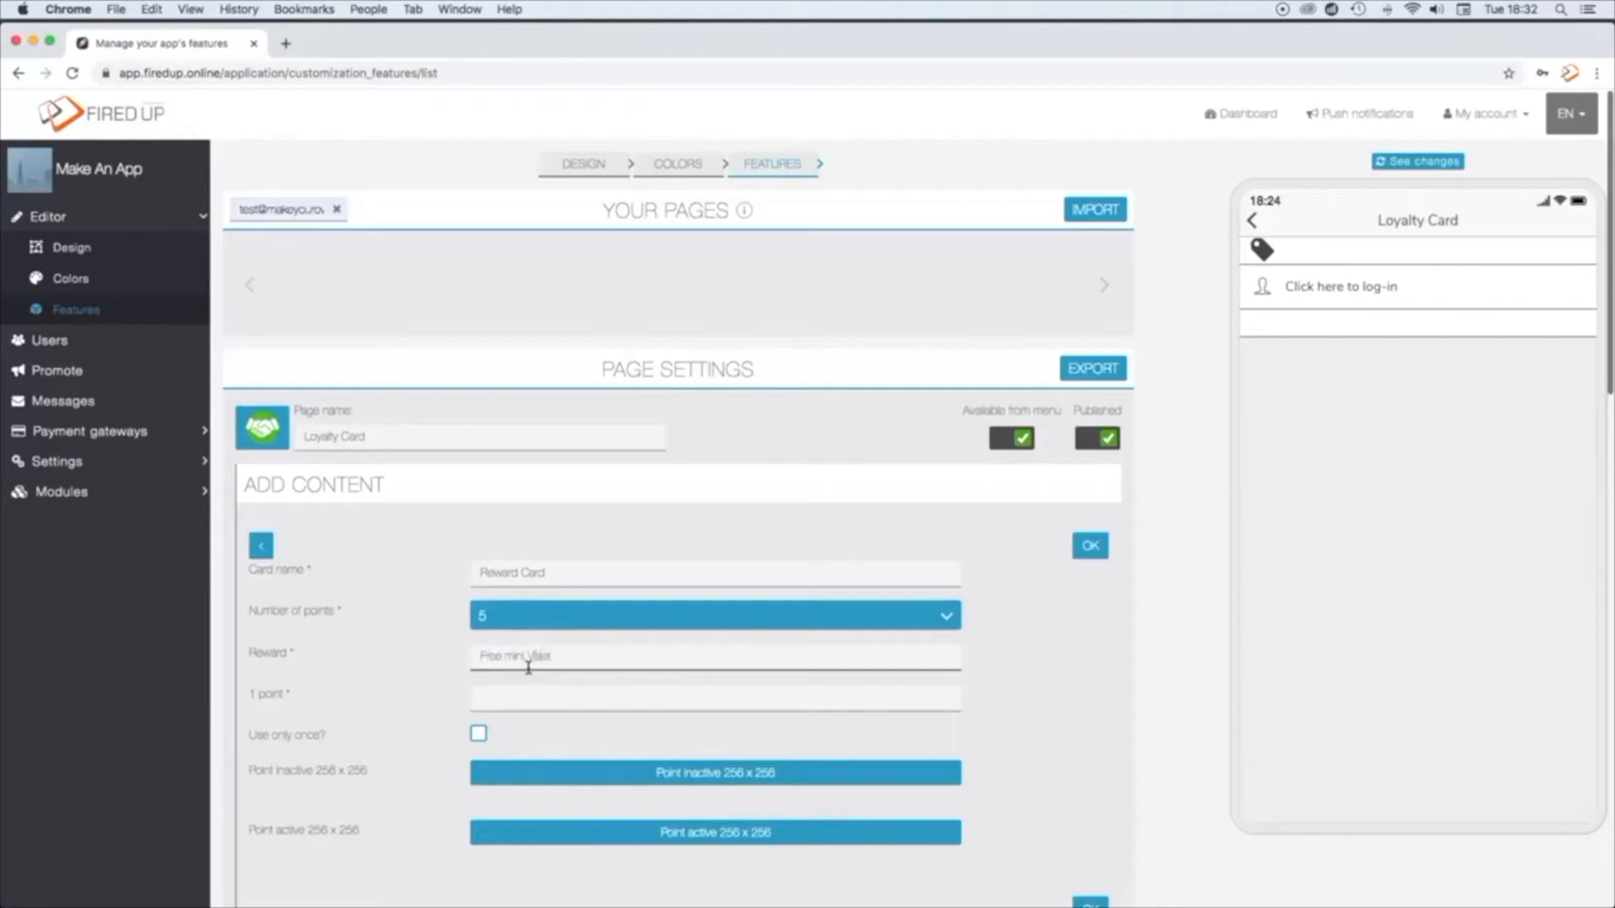
left_click(520, 698)
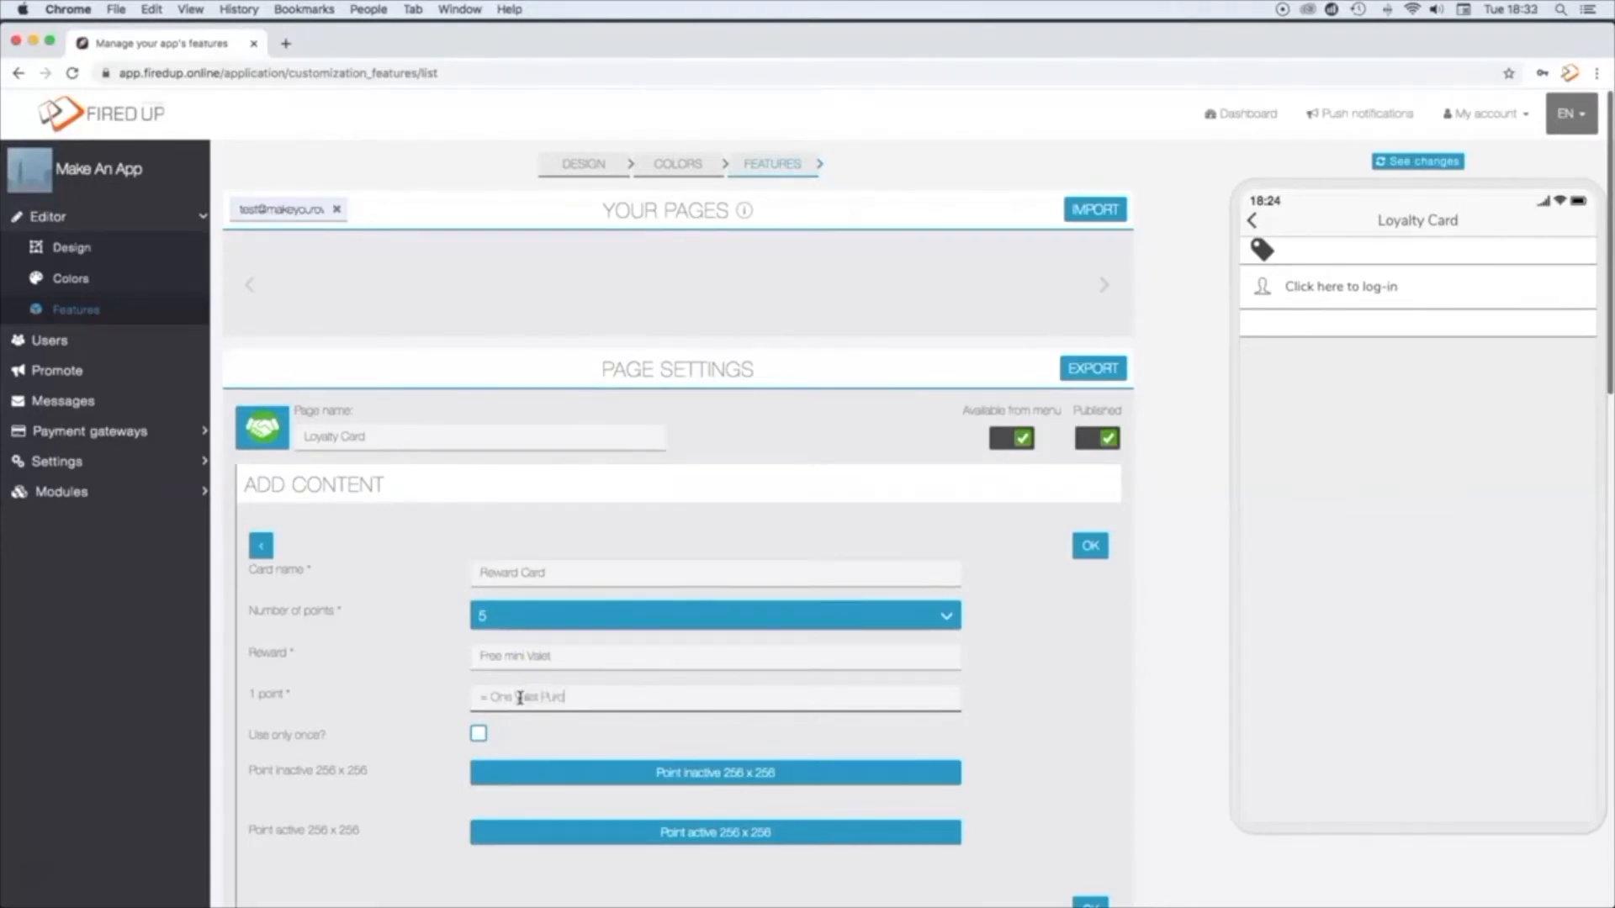
Step: Upload carinactive.png from the Reward Card folder as the card's inactive point image and accept the proposed crop
scroll(519, 698, "down", 3)
left_click(703, 617)
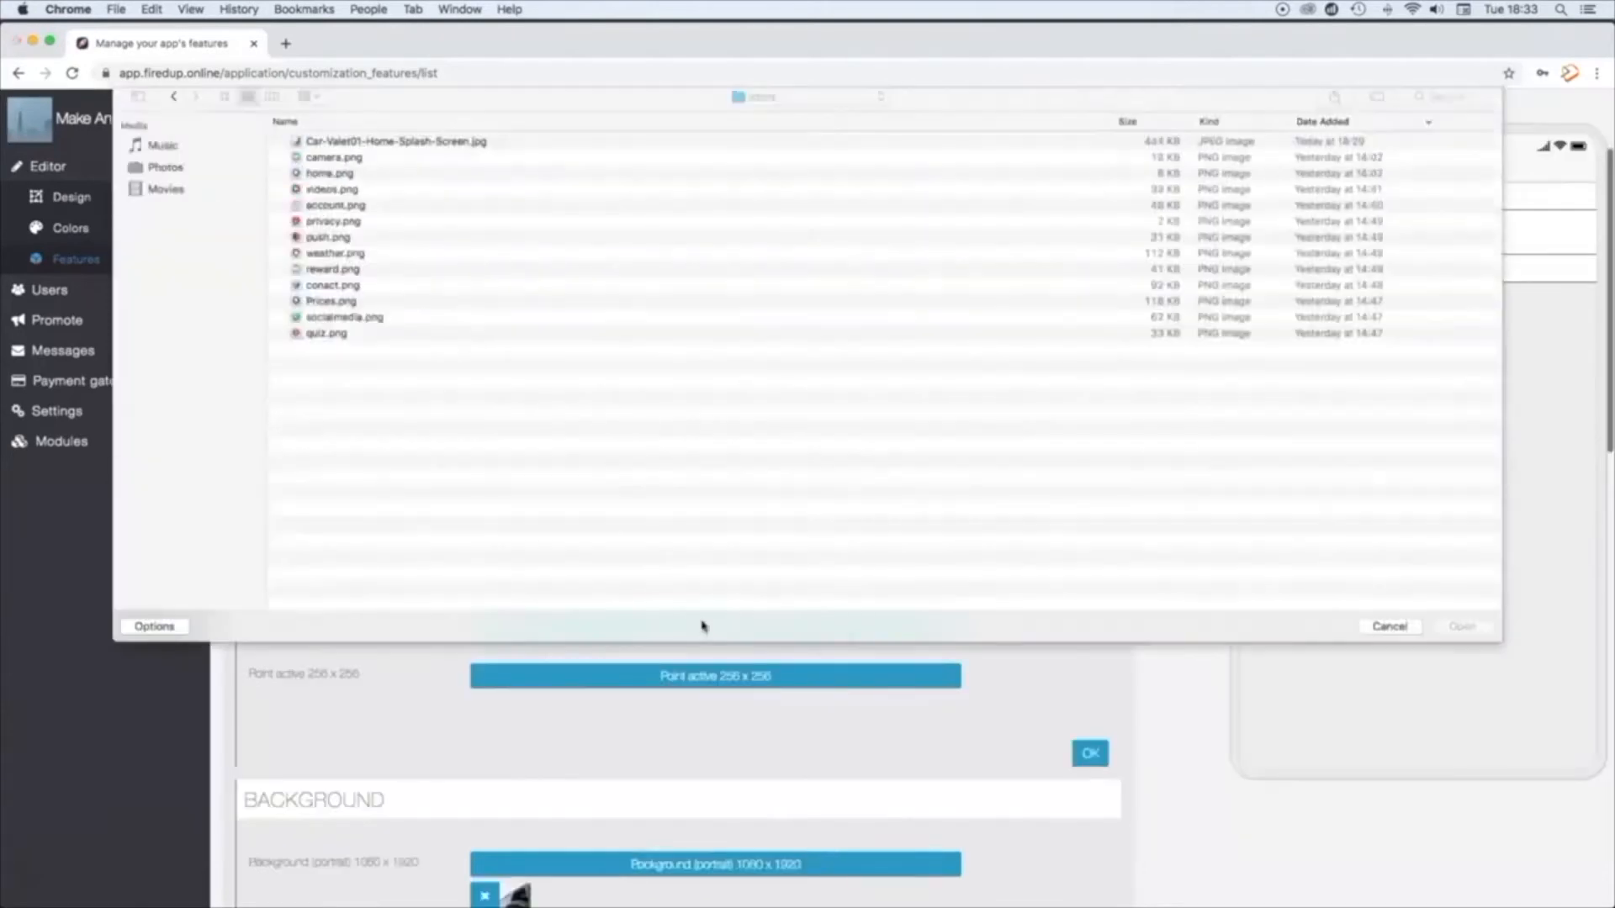
left_click(762, 103)
left_click(765, 121)
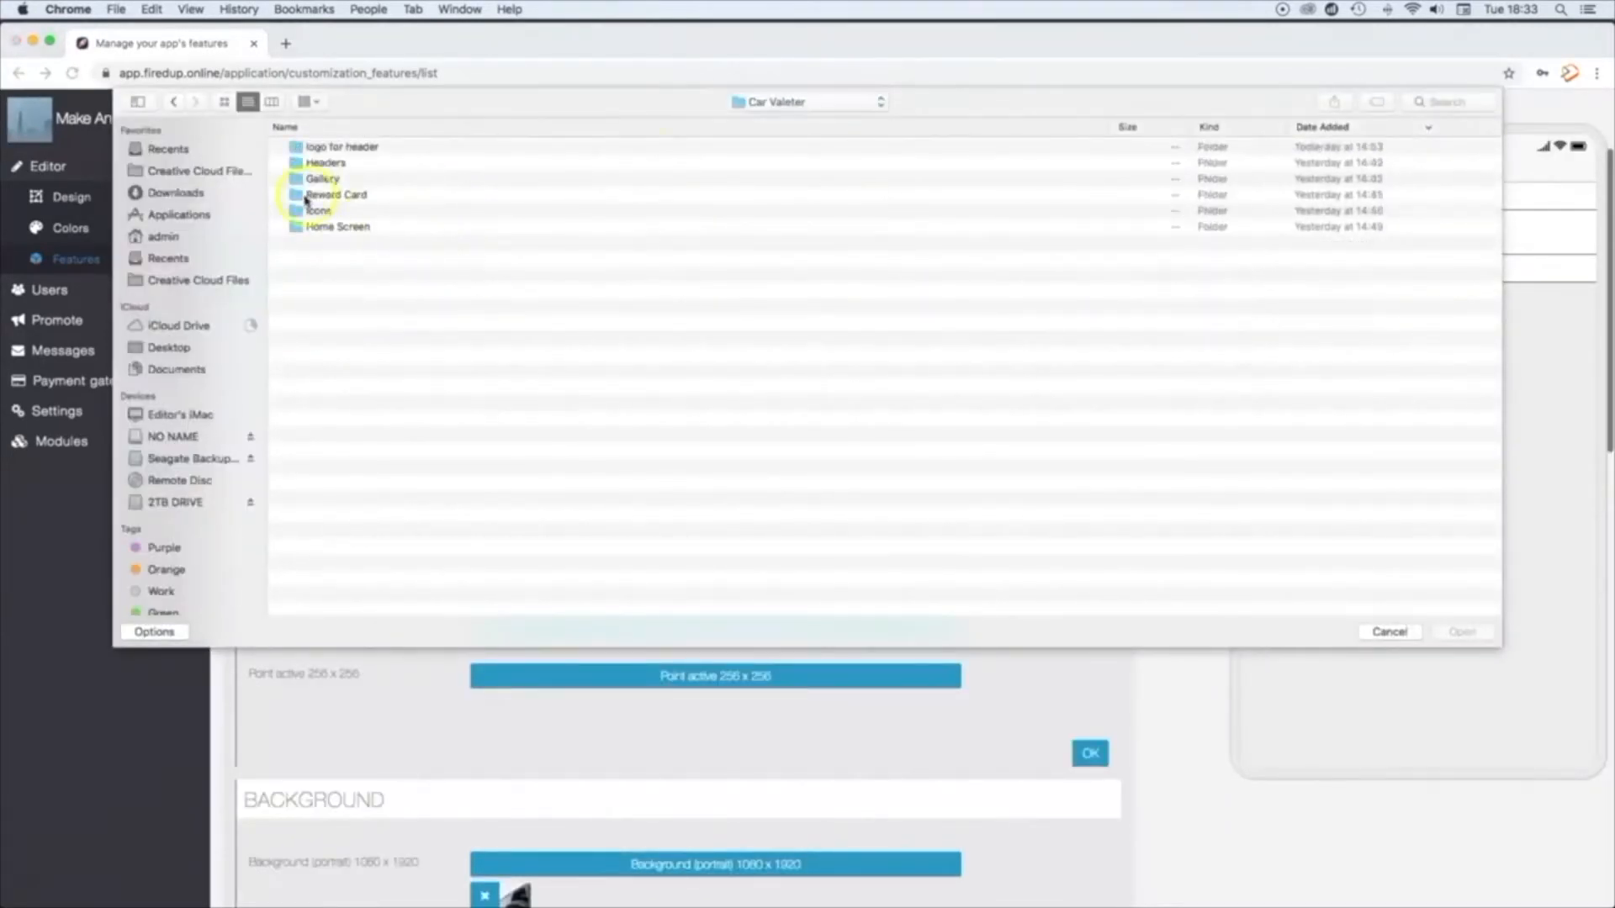
double_click(319, 195)
left_click(328, 148)
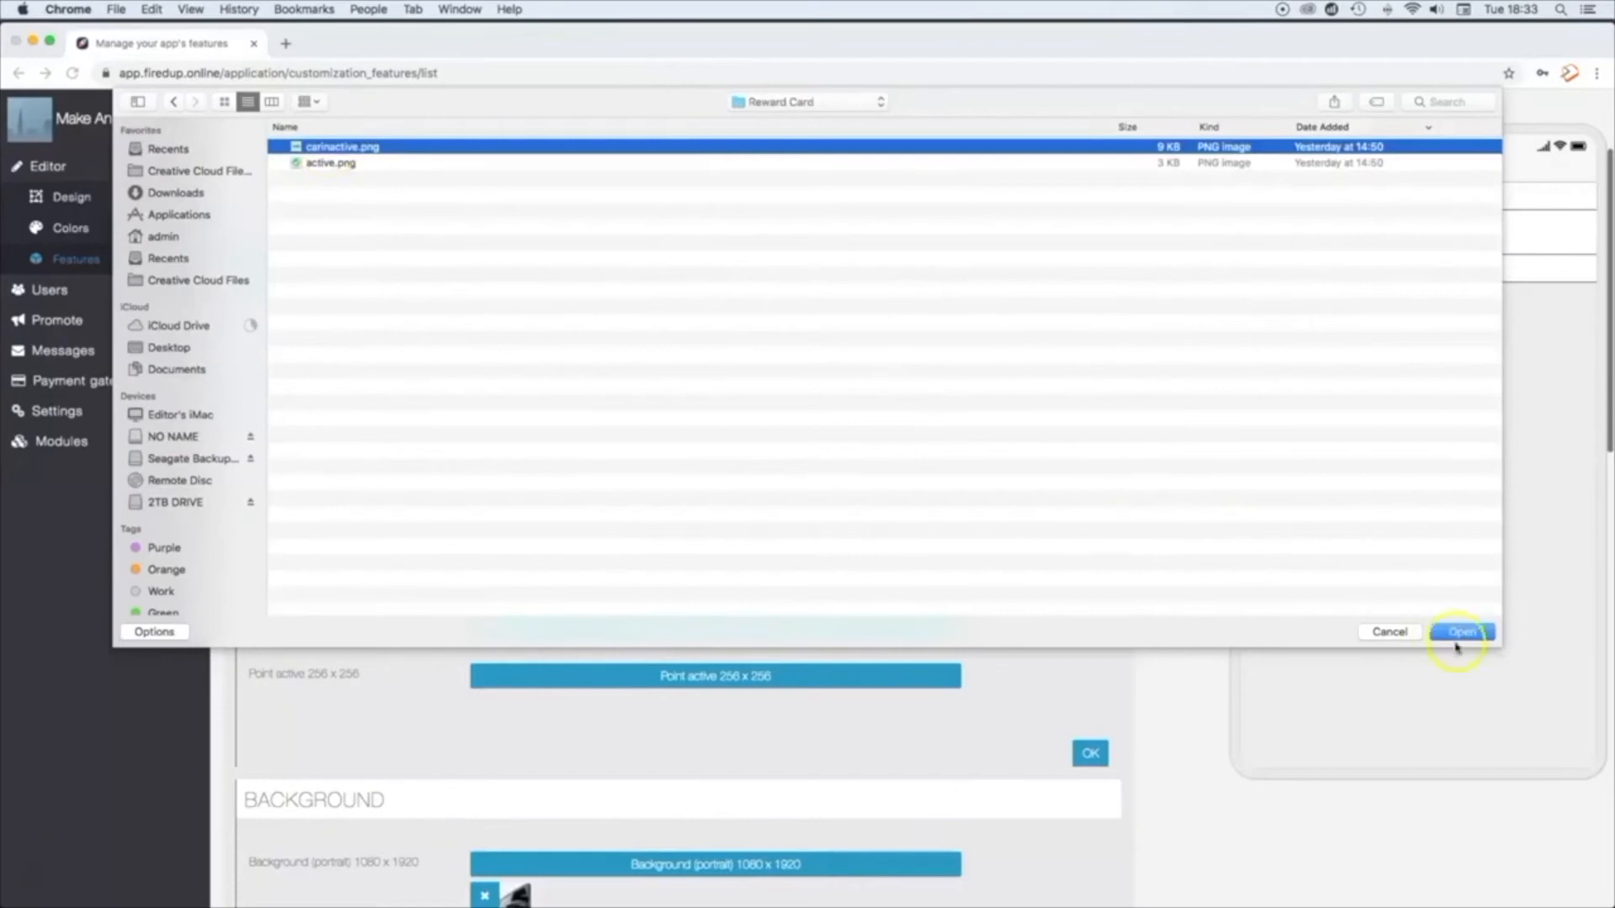
left_click(1461, 632)
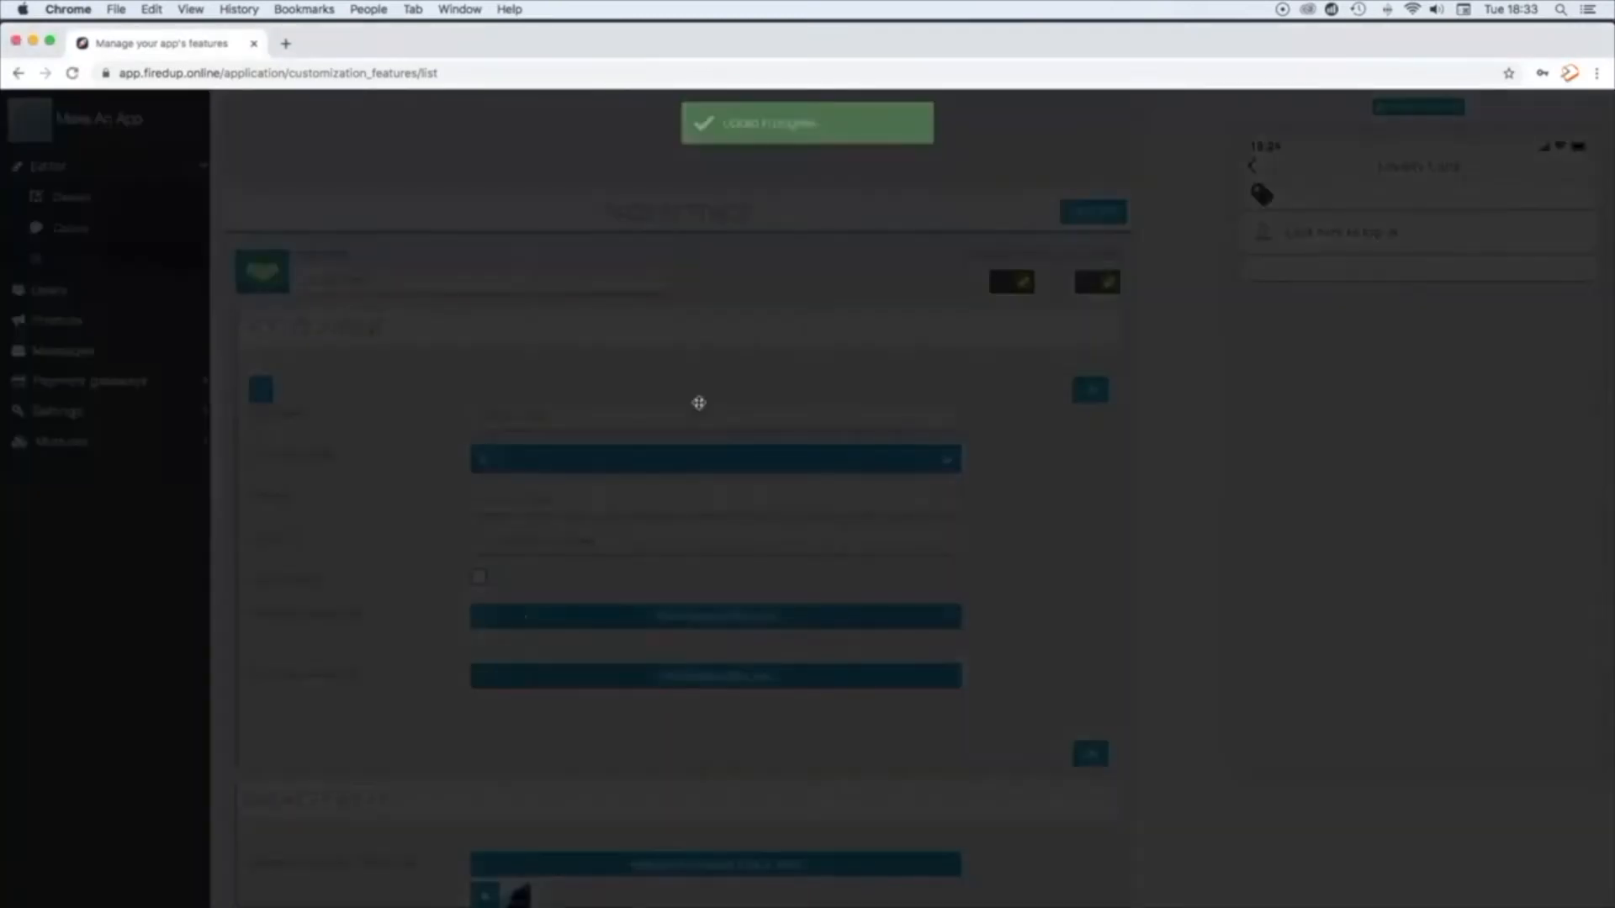
left_click(1041, 314)
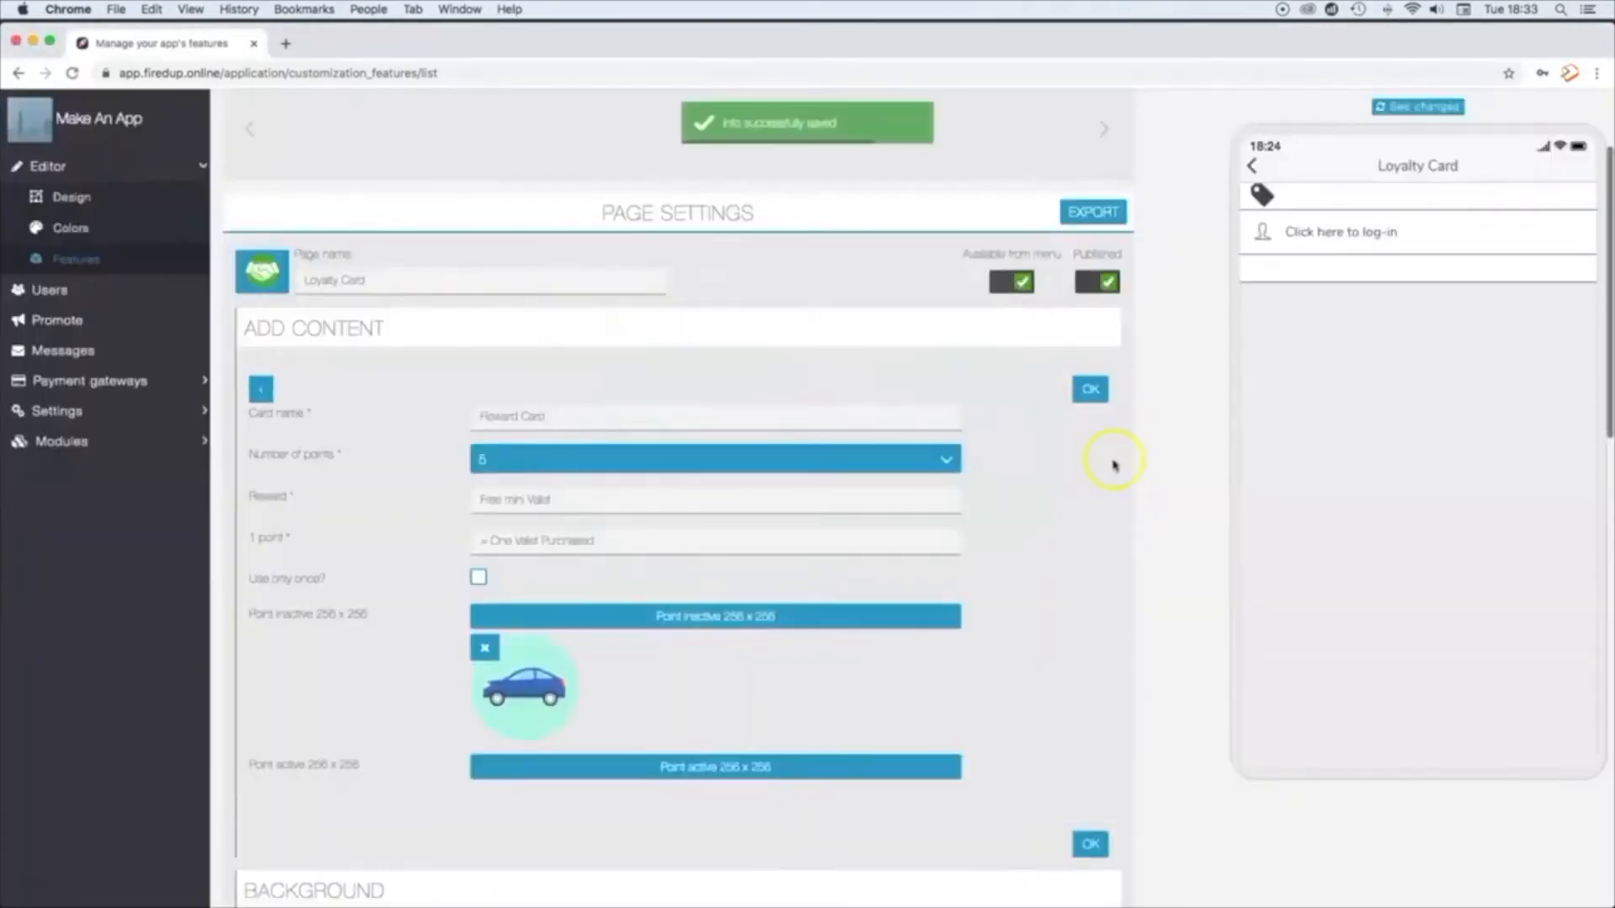
Step: Upload active.png as the card's active point image with the proposed crop, and save the loyalty card
left_click(728, 768)
double_click(330, 164)
left_click(1041, 313)
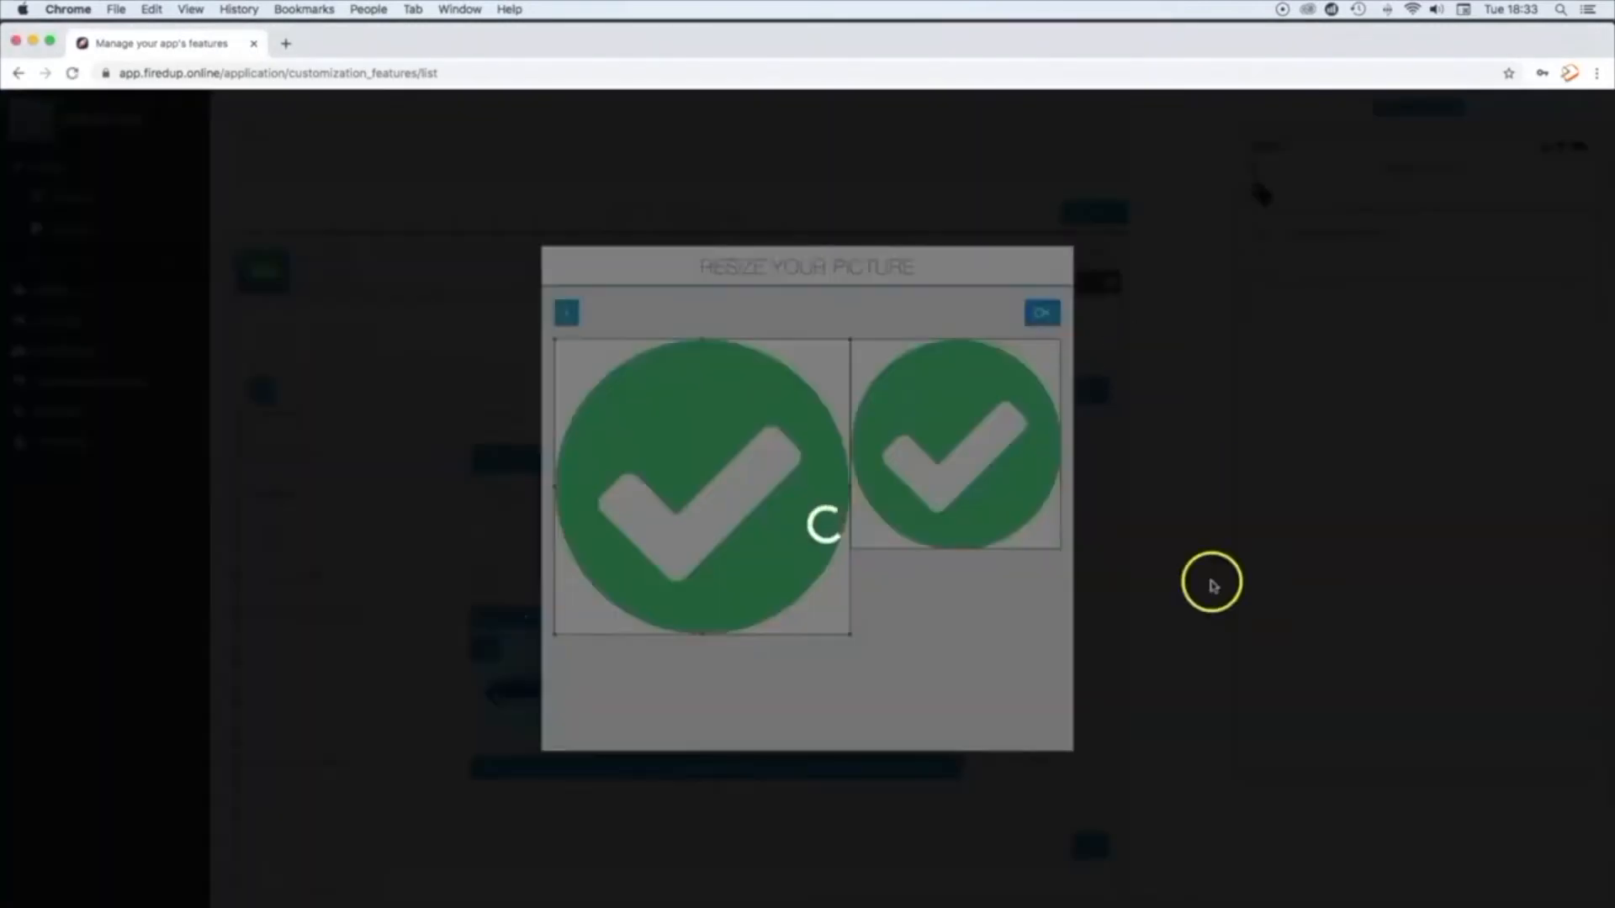
scroll(1027, 760, "down", 5)
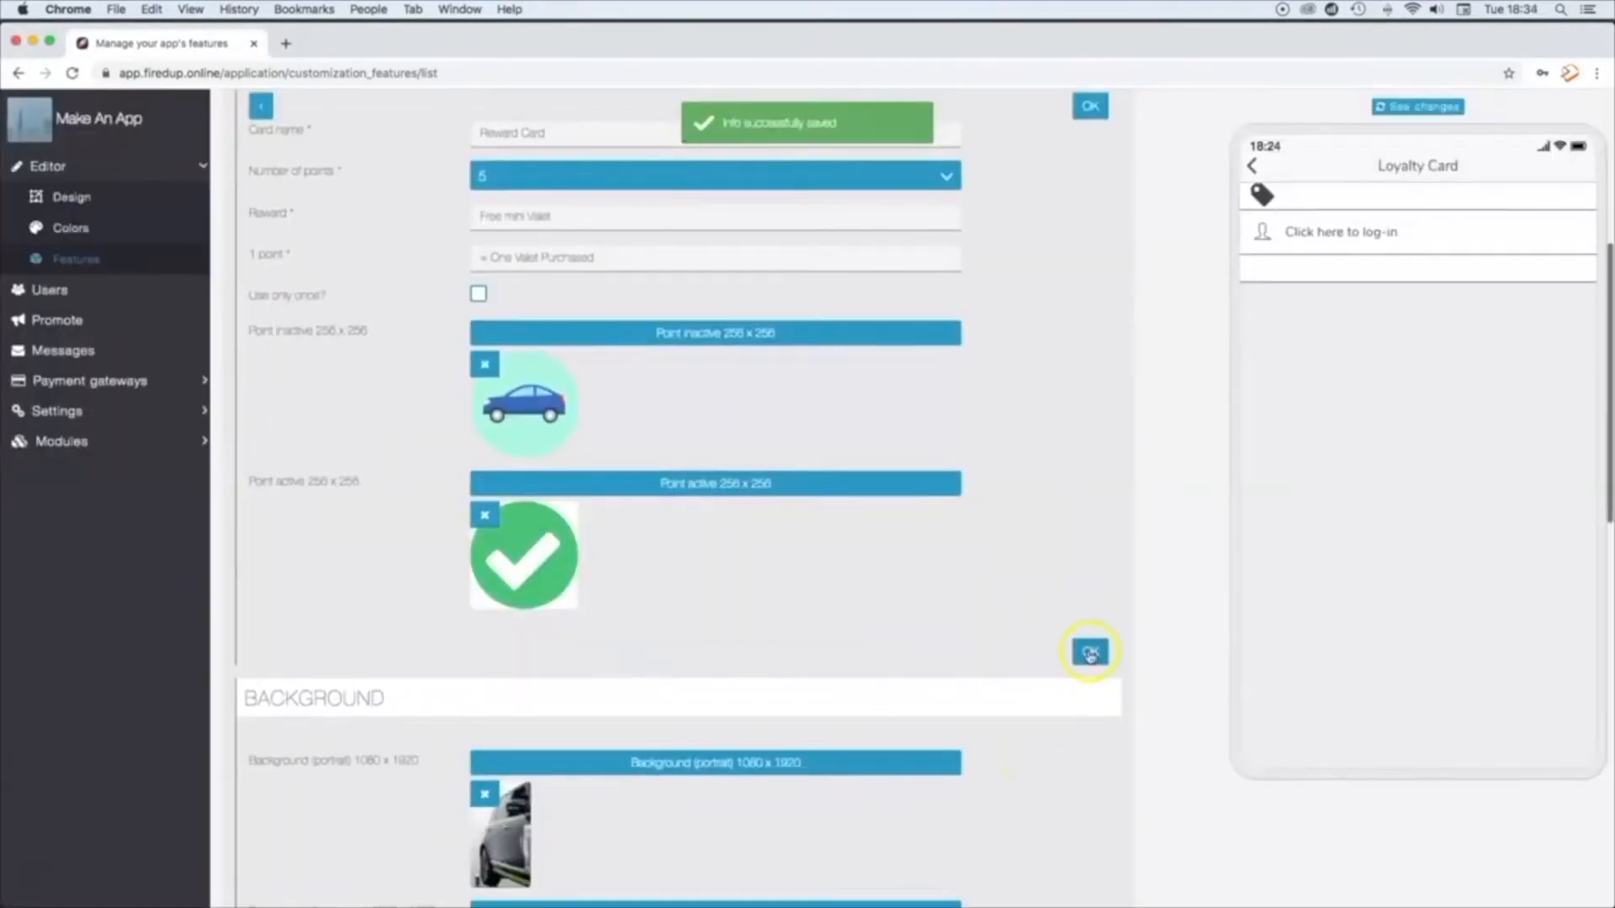
left_click(1090, 655)
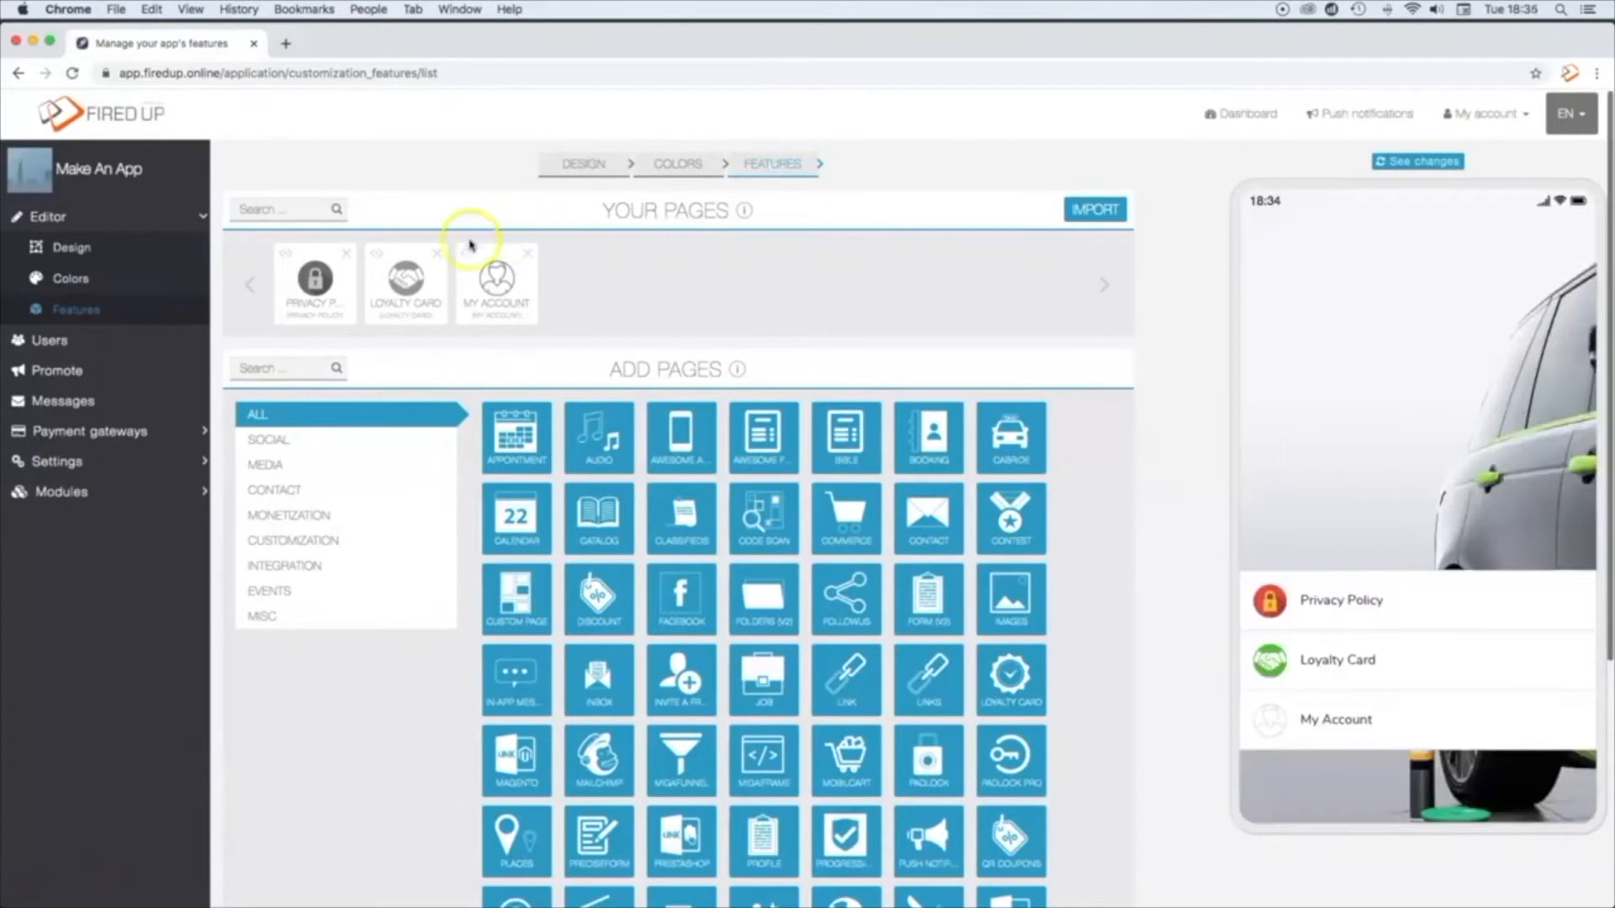
Step: Upload account.png from the Icons folder as the My Account page's icon and accept the proposed crop
left_click(498, 286)
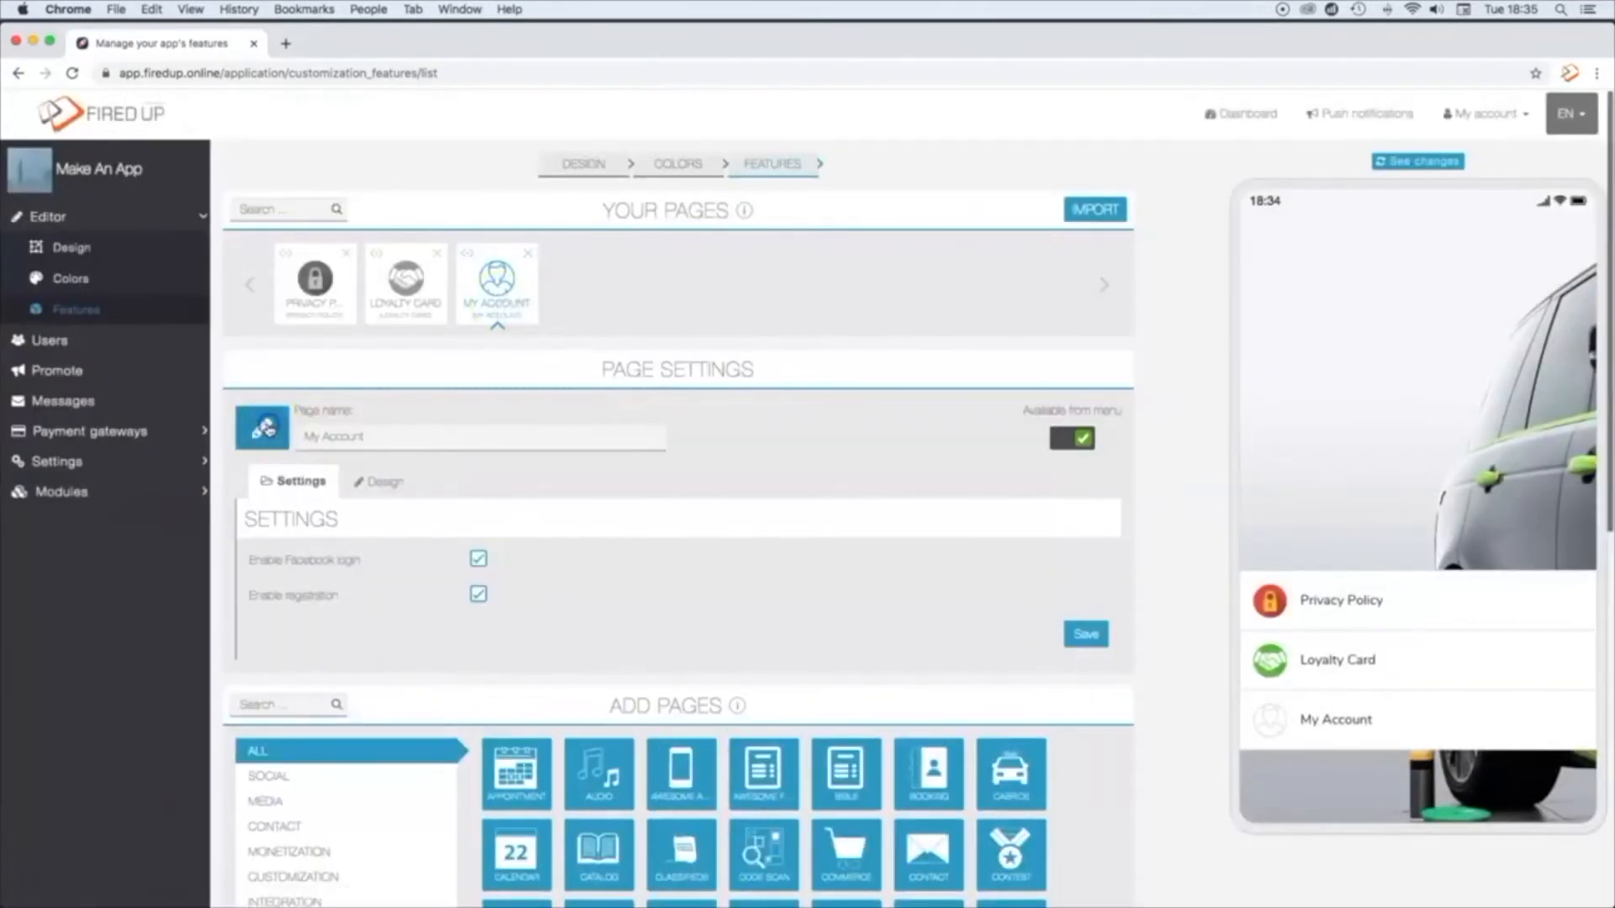
left_click(262, 427)
left_click(1467, 208)
double_click(322, 210)
left_click(328, 210)
left_click(1462, 632)
left_click(1037, 314)
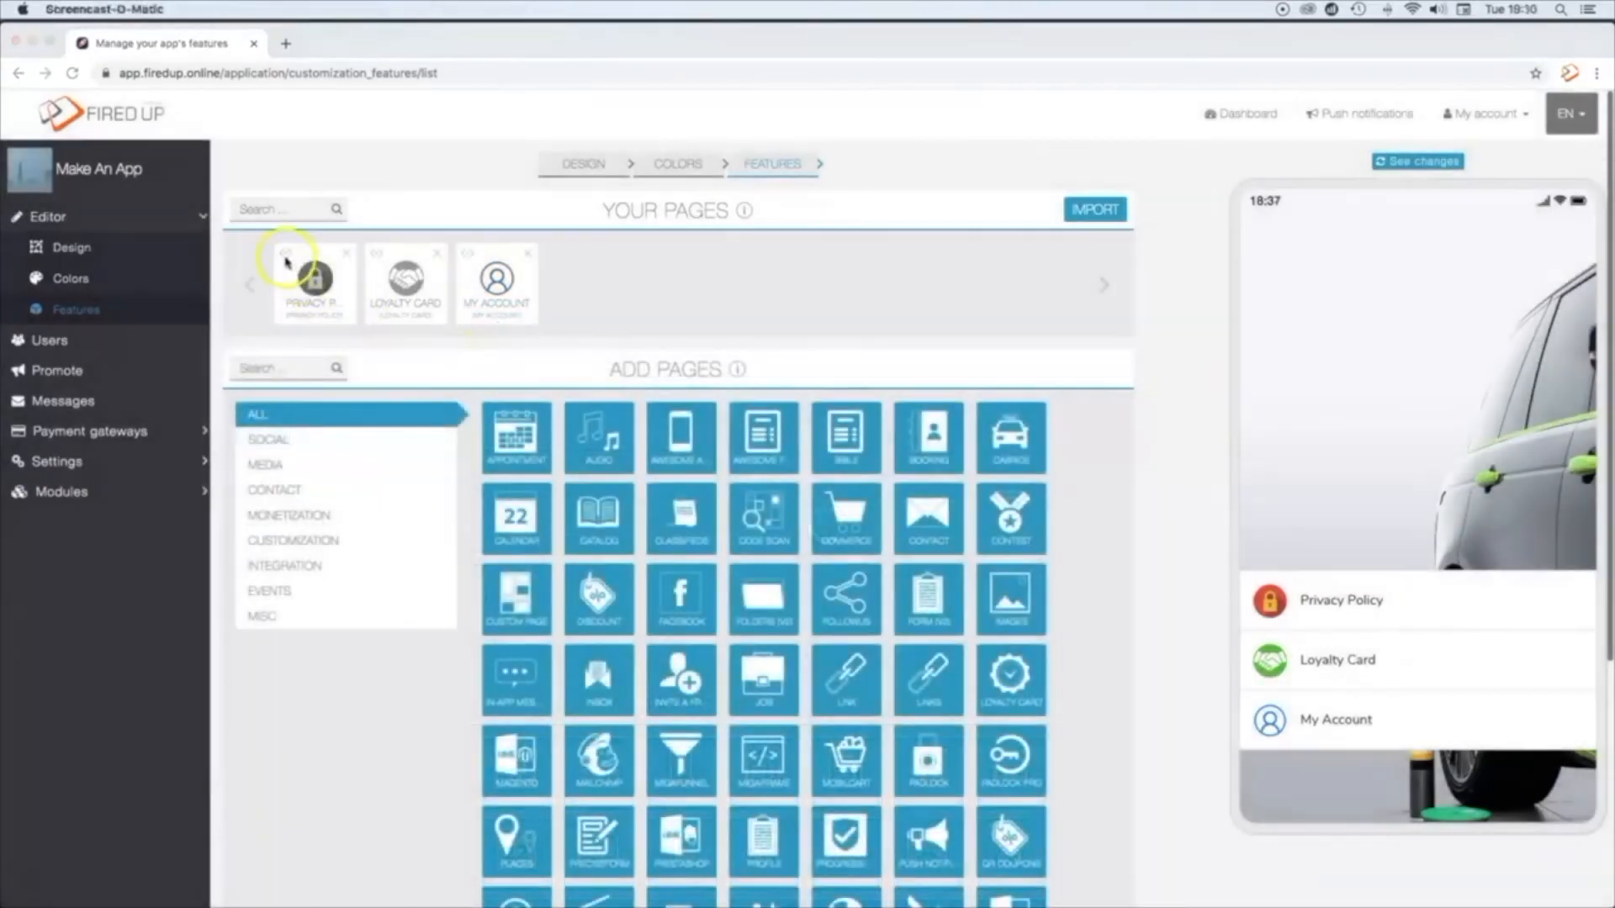
Step: Reorder the app's pages to My Account, Privacy Policy, Loyalty Card, and add an Images page after them
left_click(284, 256)
left_click_drag(296, 256, 489, 269)
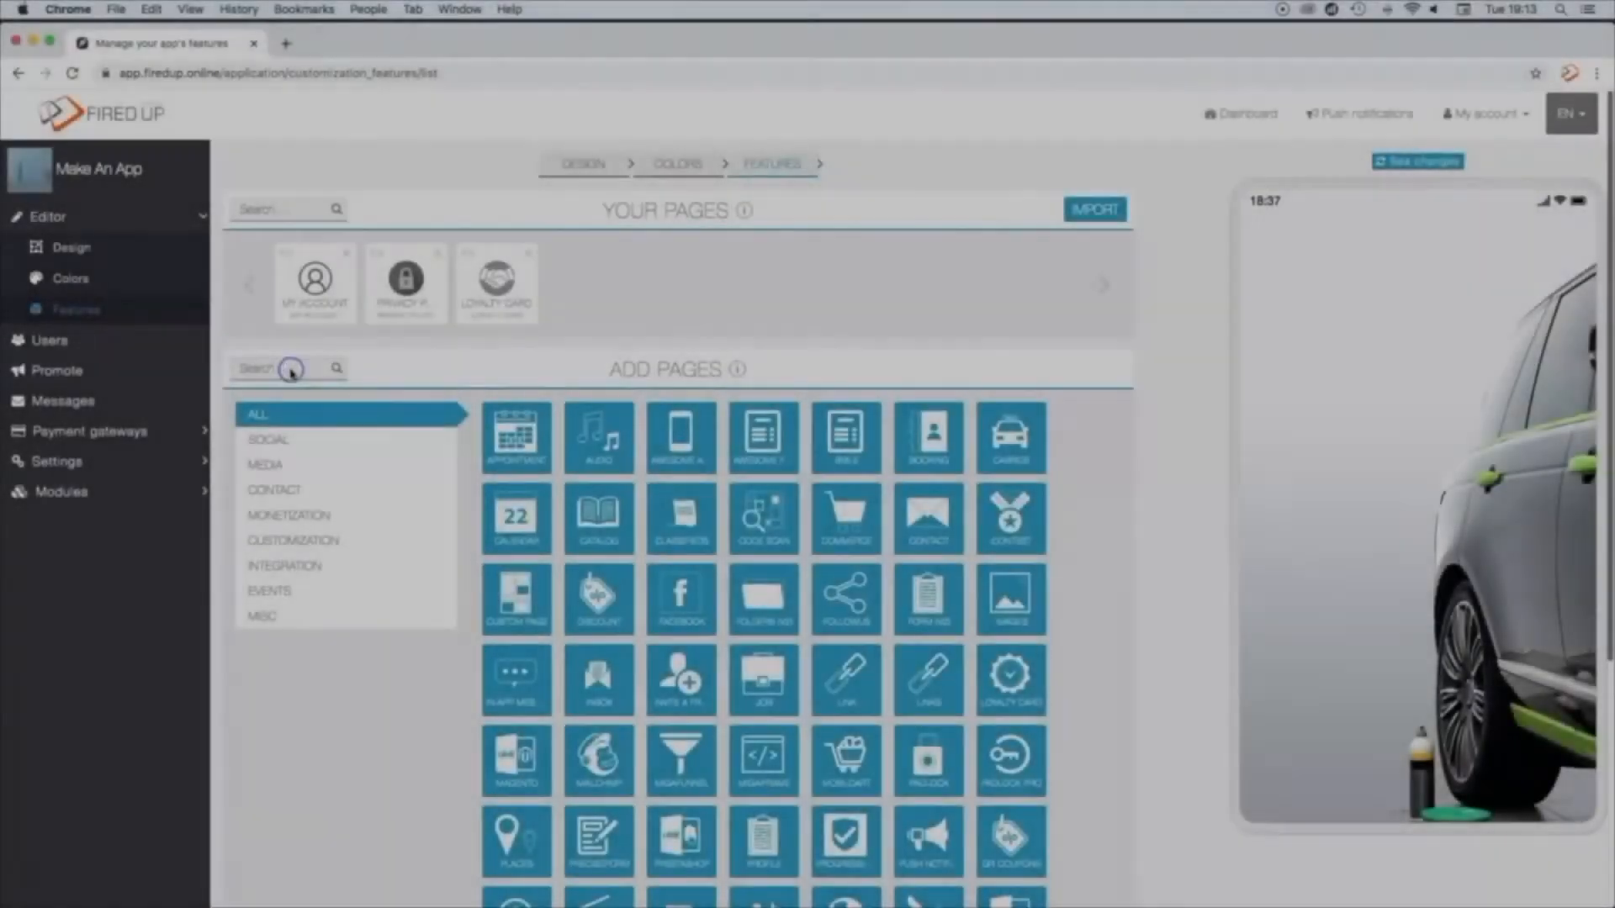
type("images")
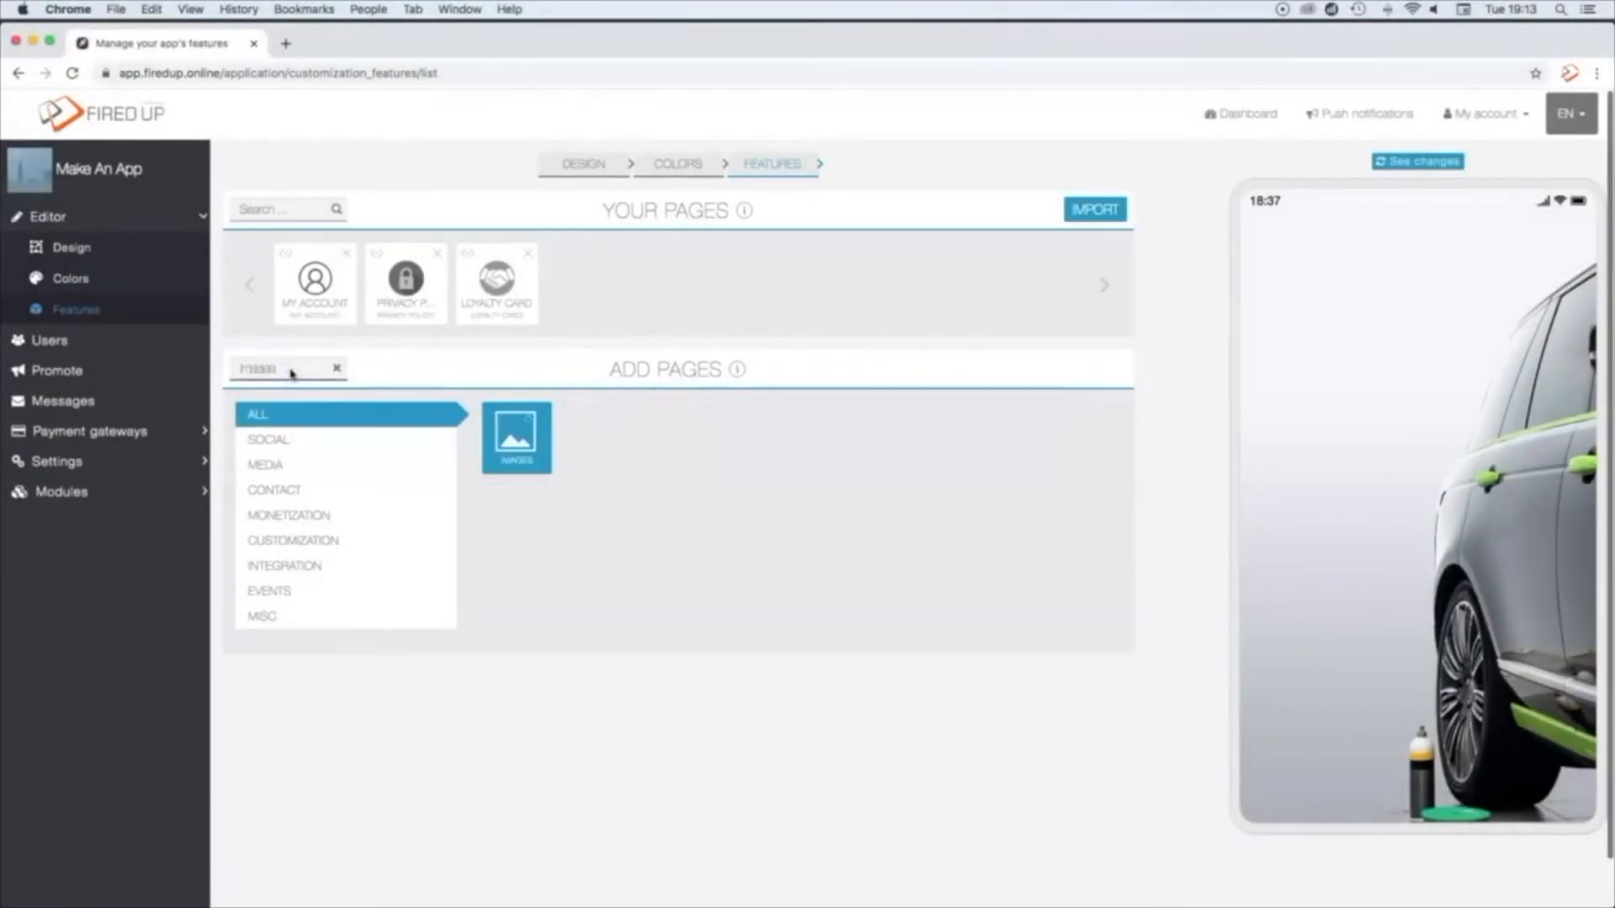
left_click(516, 438)
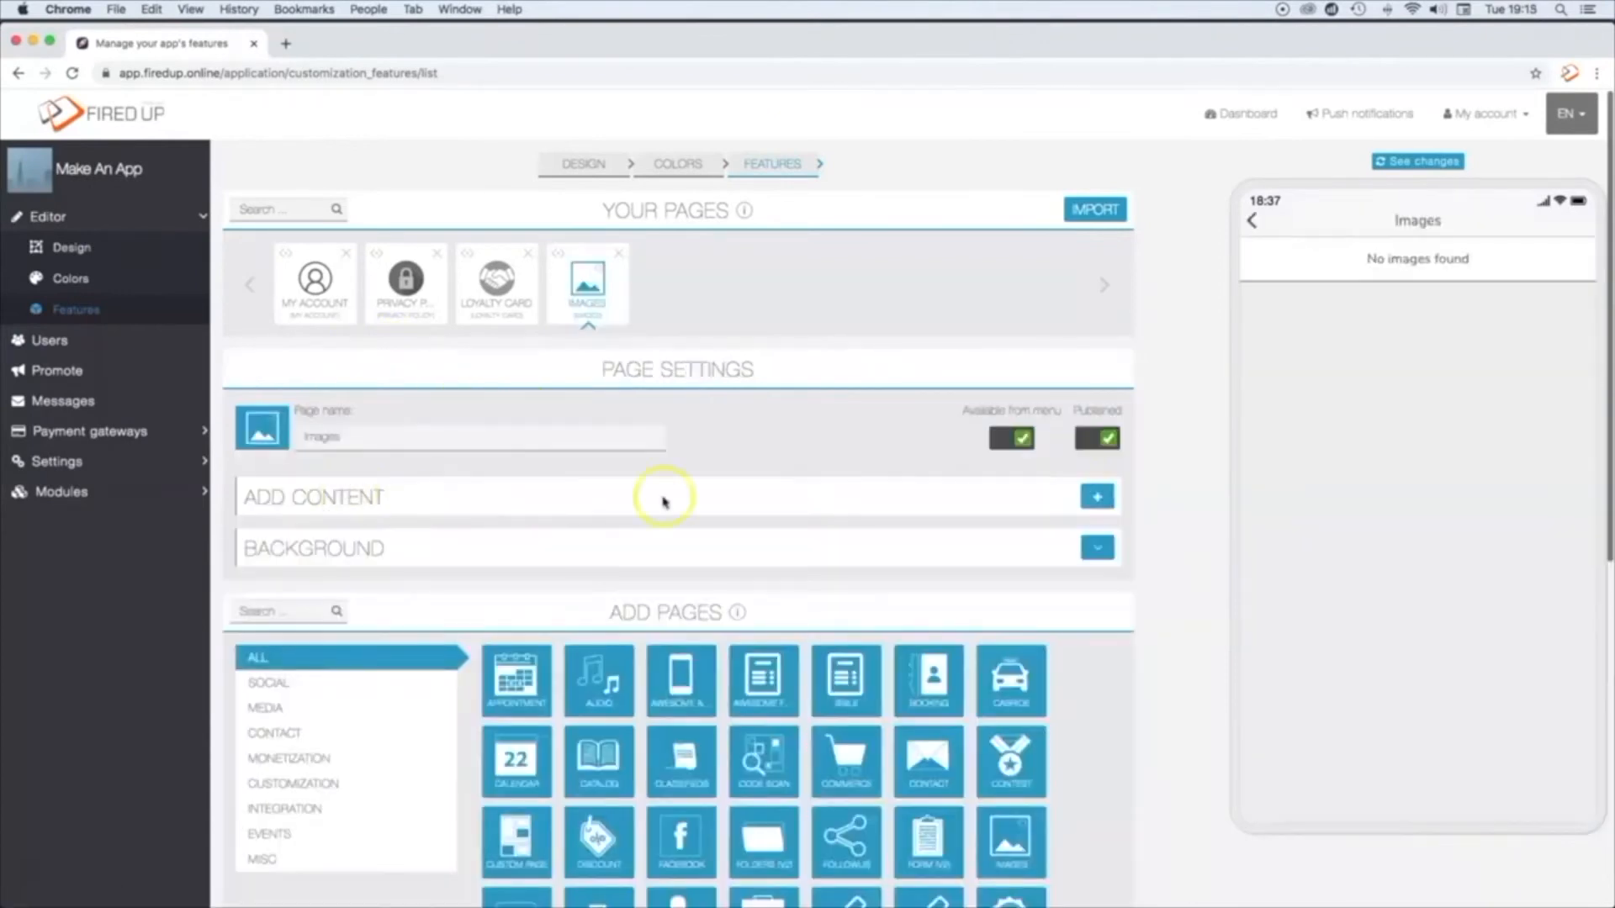
Step: Start a My Images gallery on the Images page and upload all the pictures from the Gallery folder
left_click(1093, 495)
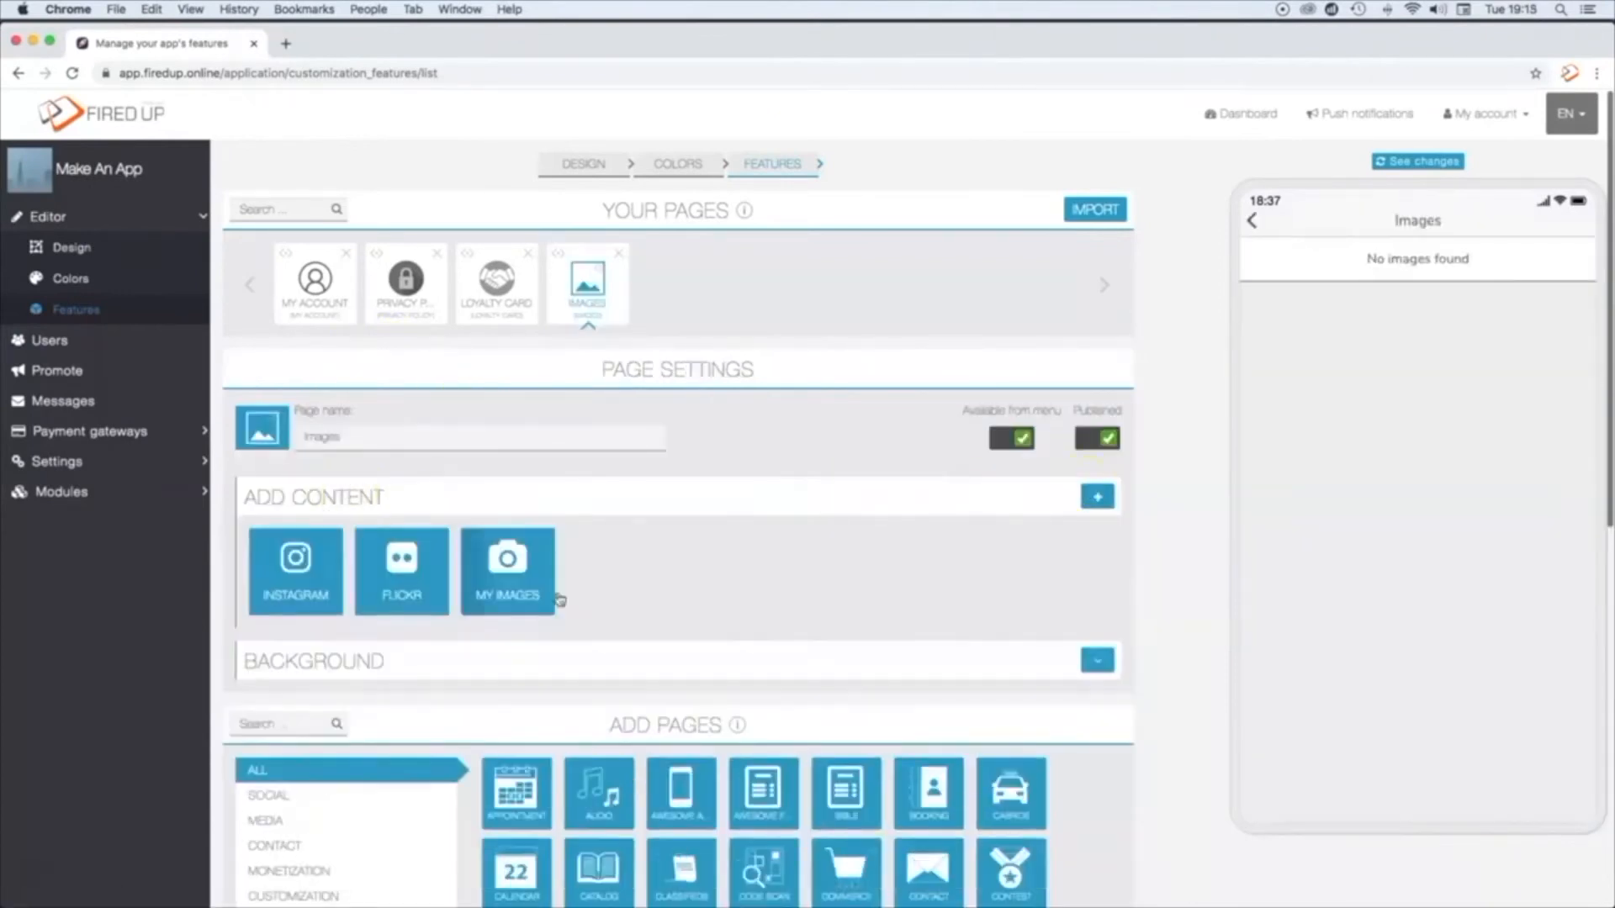
left_click(523, 564)
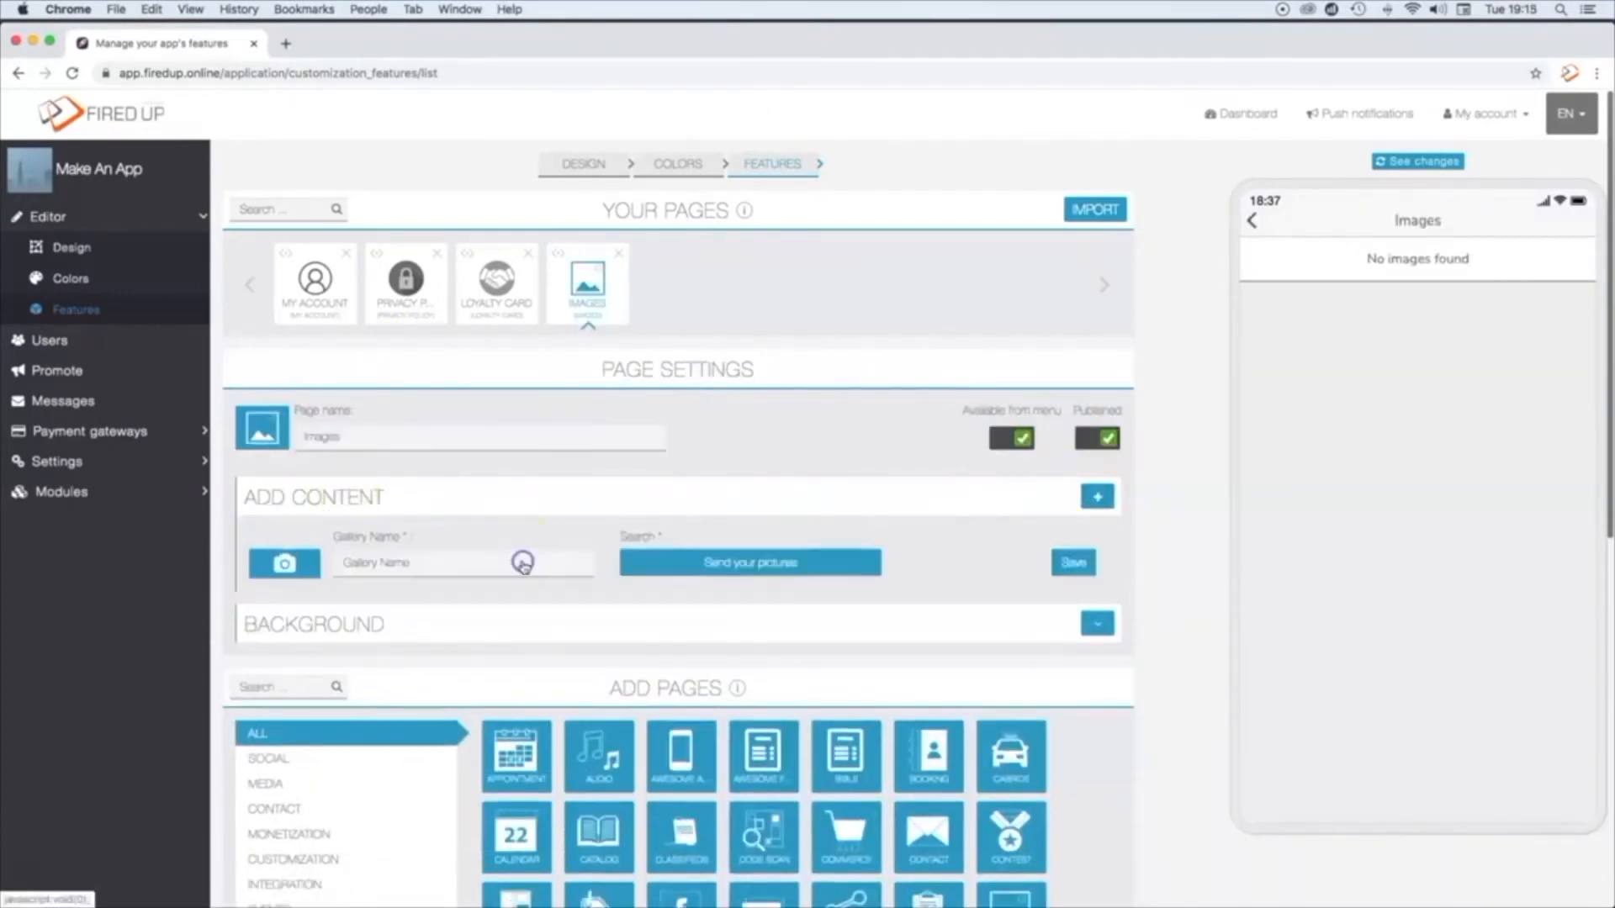
left_click(725, 563)
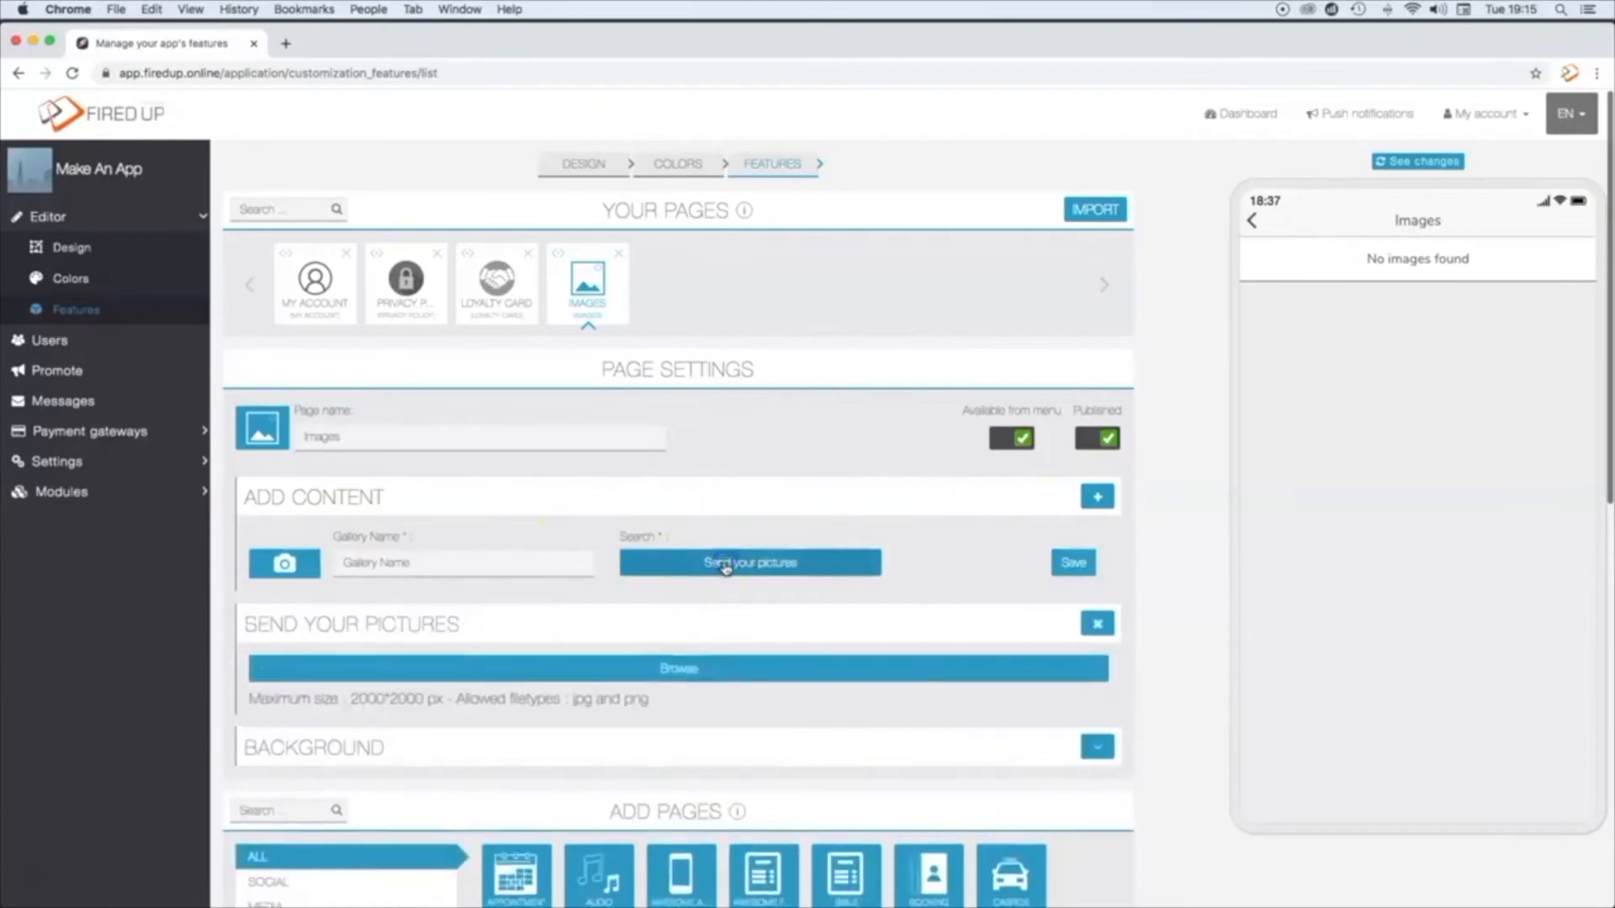
left_click(683, 667)
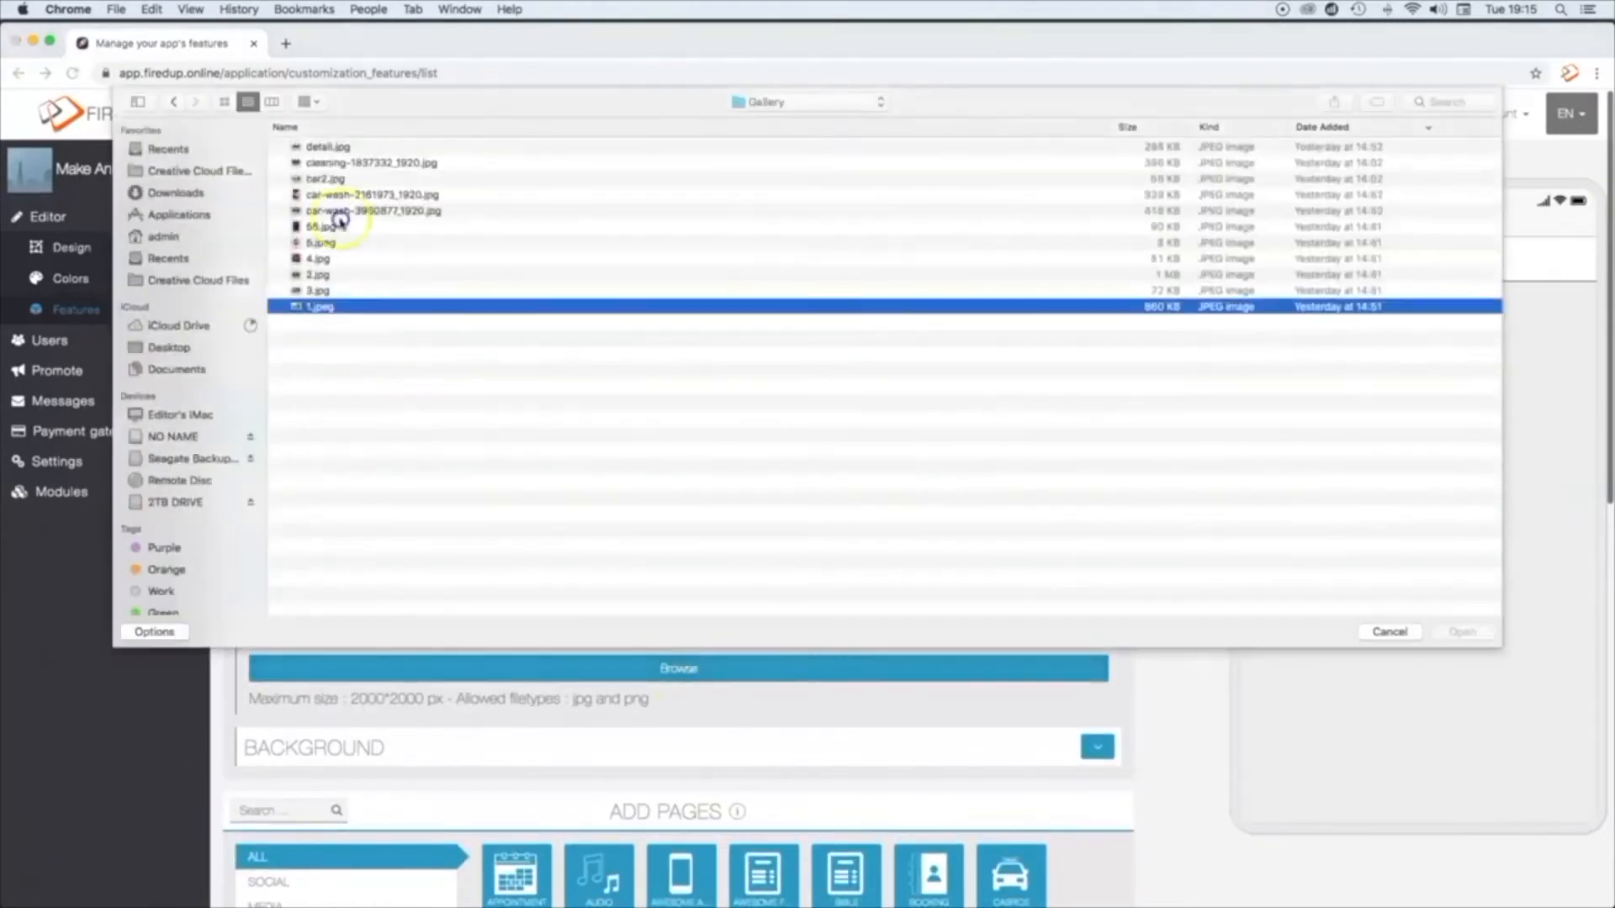
key("super+a")
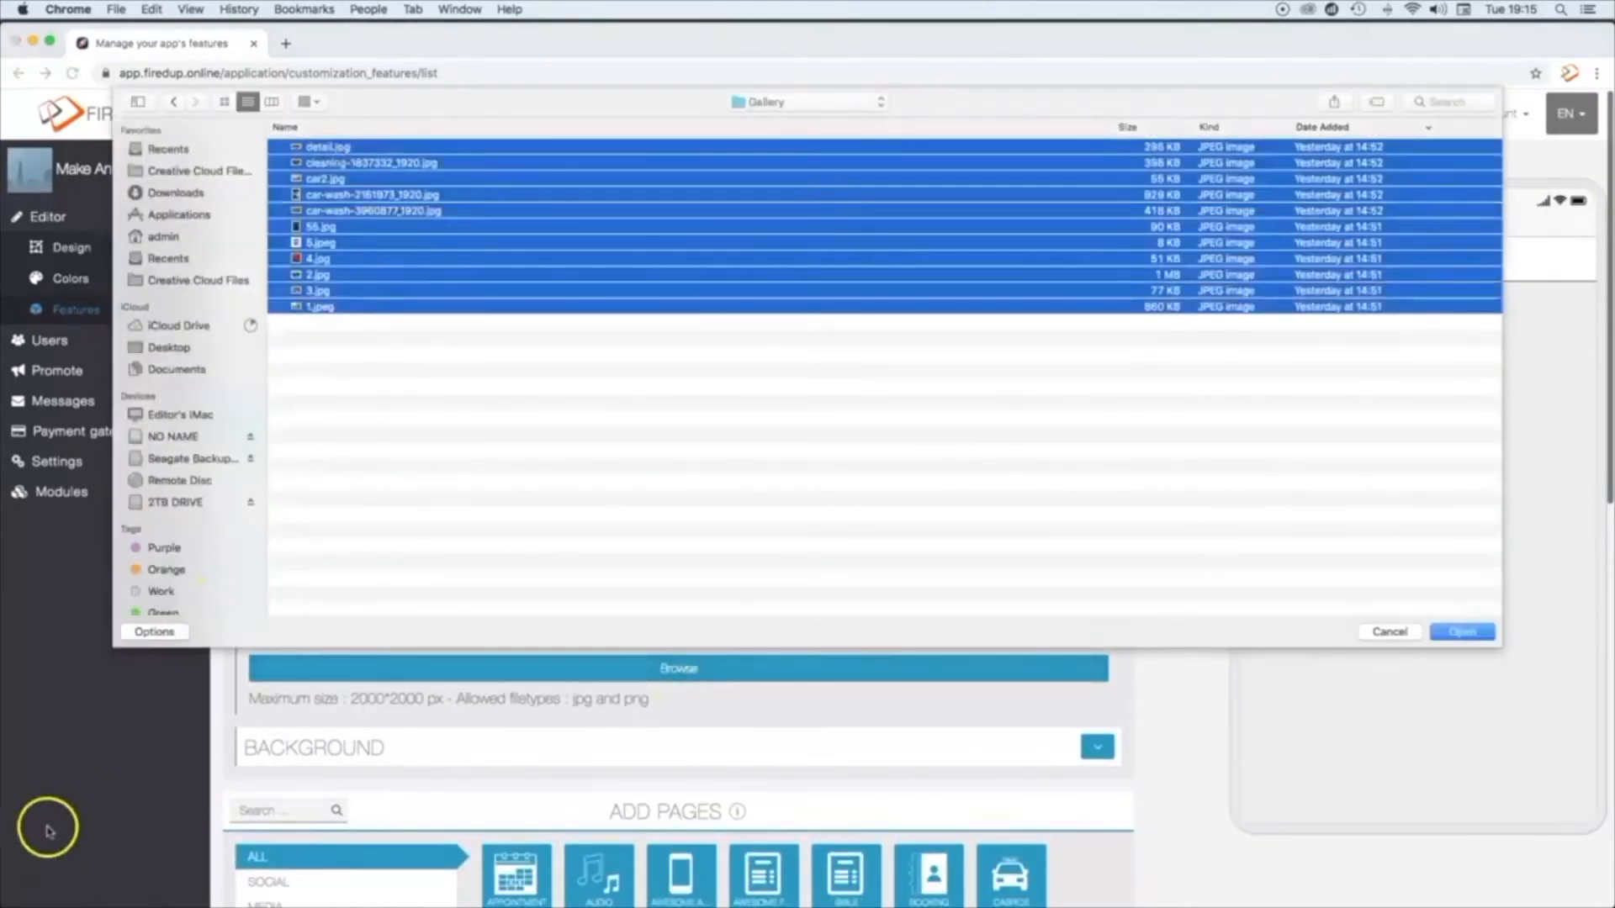
key("Return")
scroll(768, 673, "down", 4)
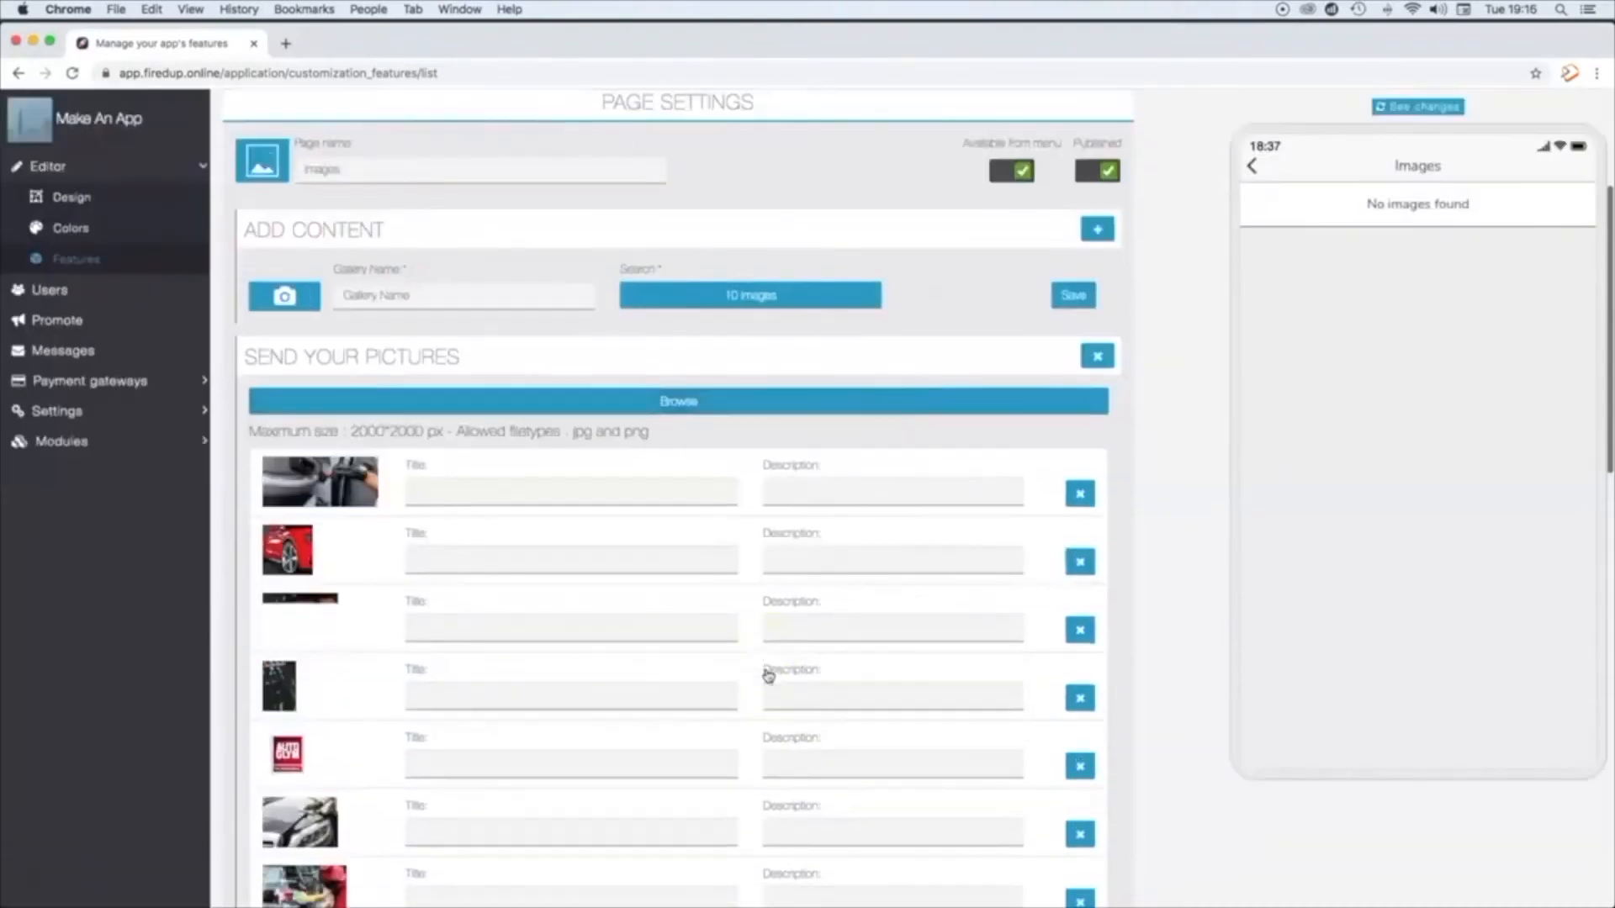
scroll(768, 675, "down", 3)
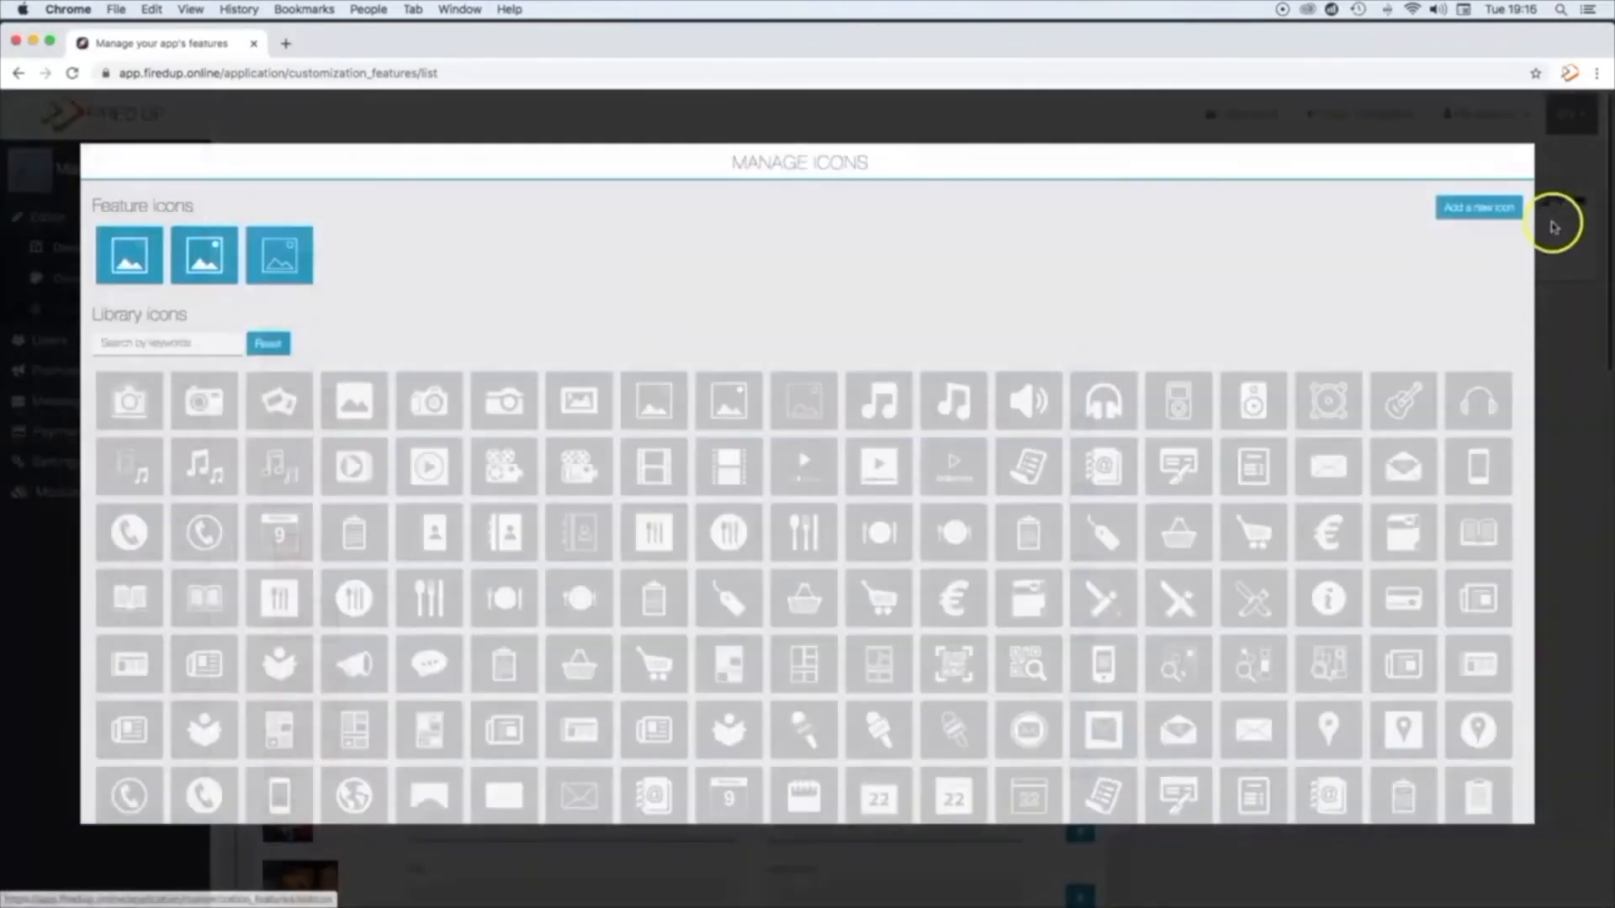
Step: Upload camera.png as the Images page's icon with the proposed crop, and save the gallery under the name "Images"
left_click(1494, 217)
left_click(1460, 629)
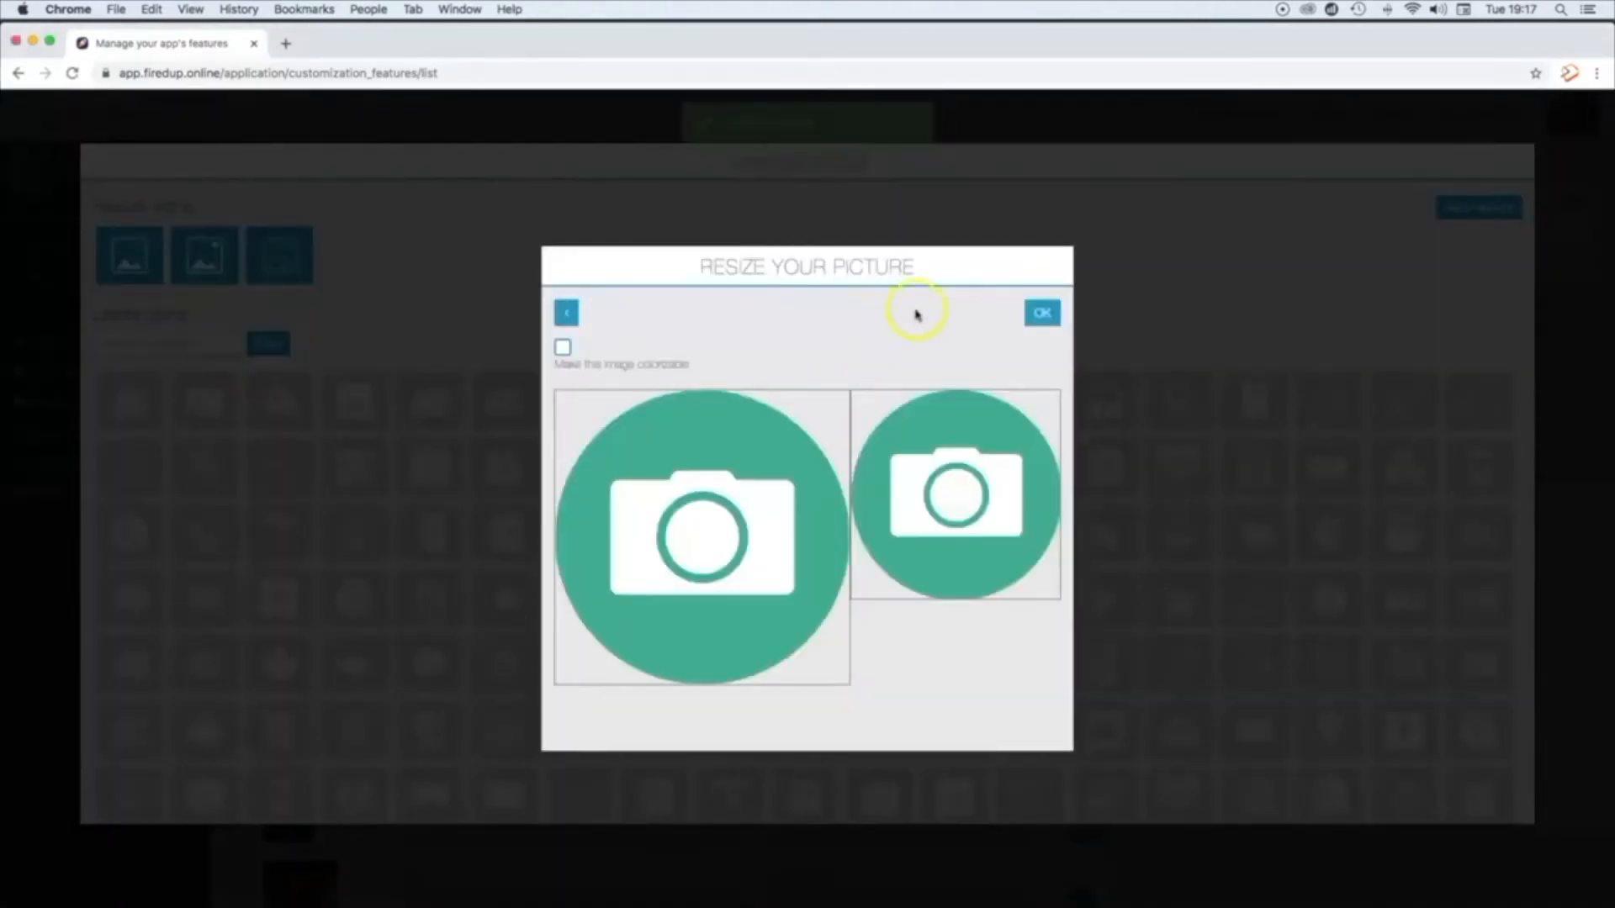
left_click(1043, 313)
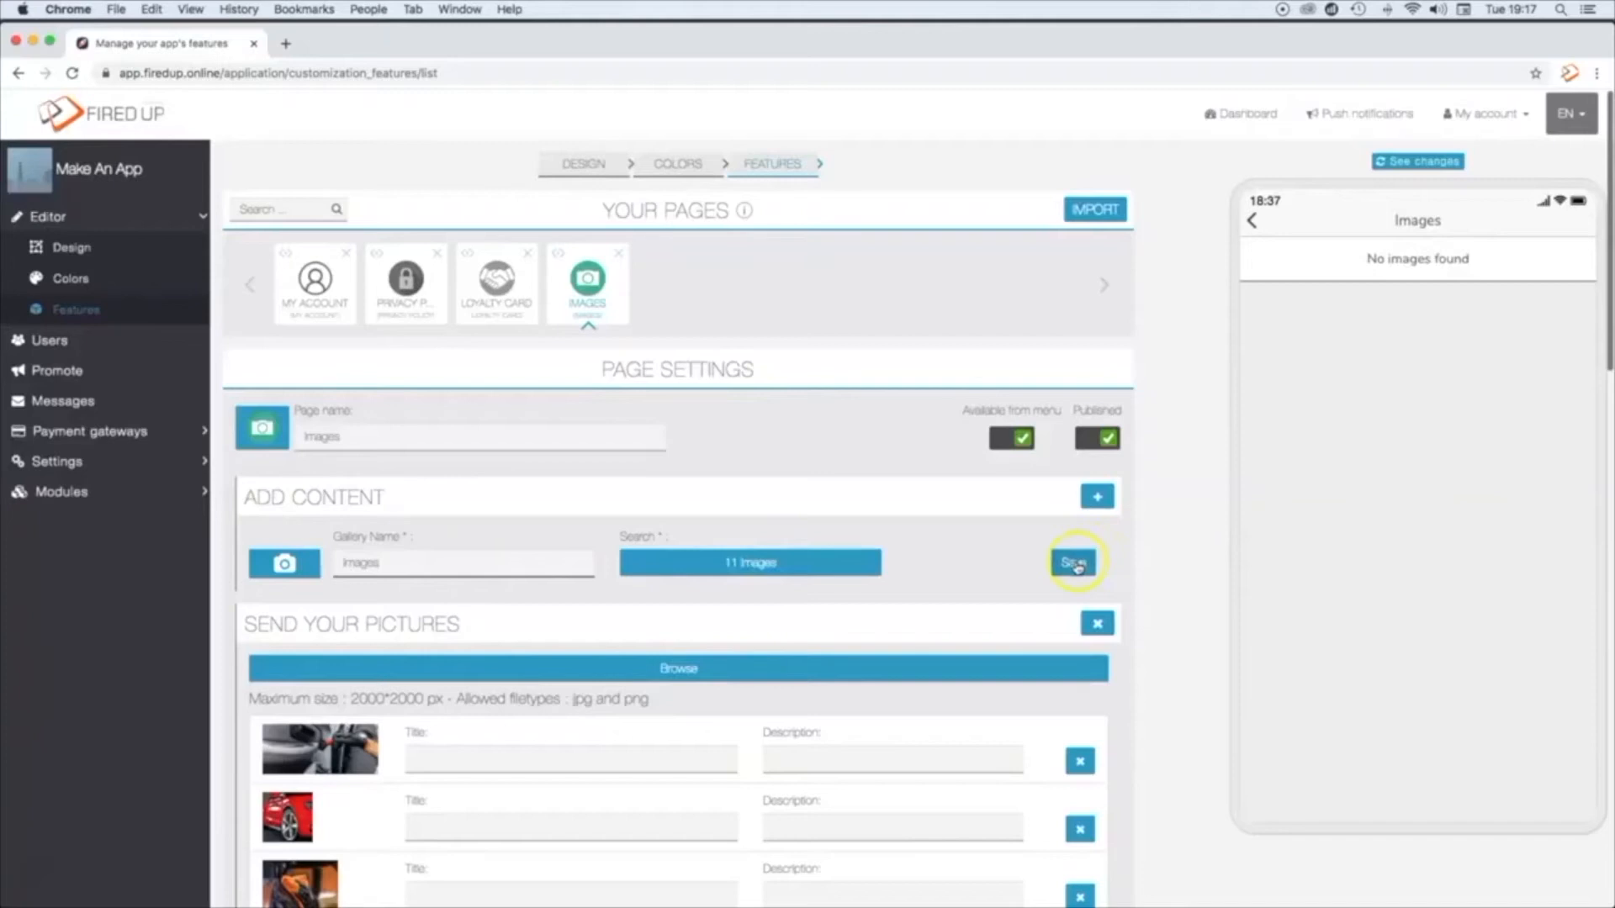
left_click(1074, 563)
left_click(1072, 565)
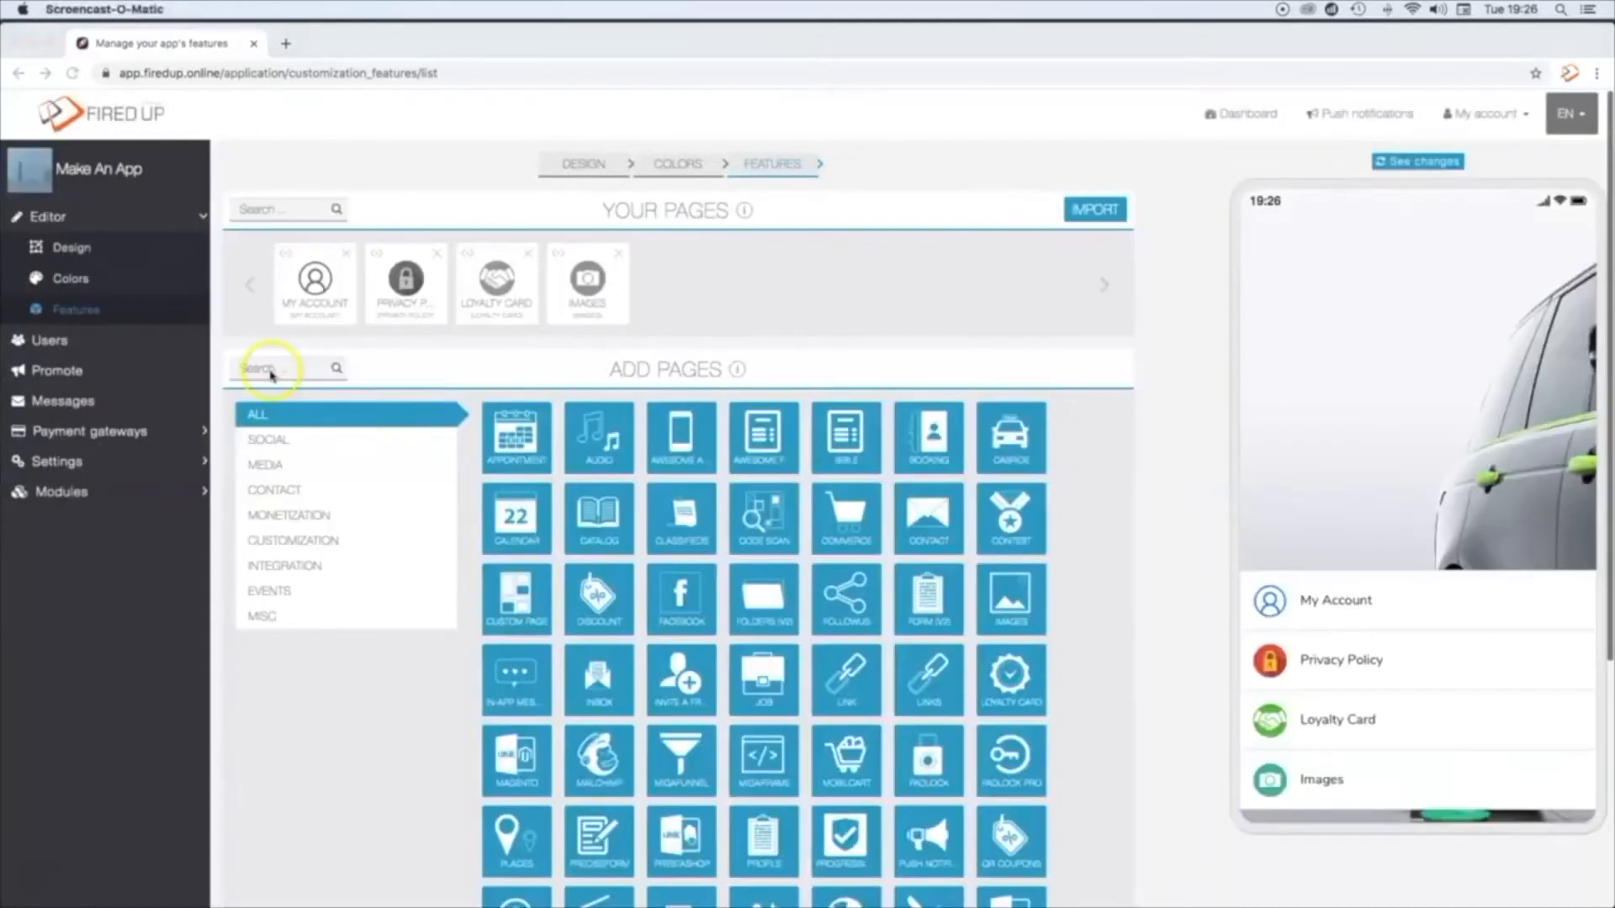
Step: Search the available features for "Weather" and add the Weather page to the app
left_click(271, 375)
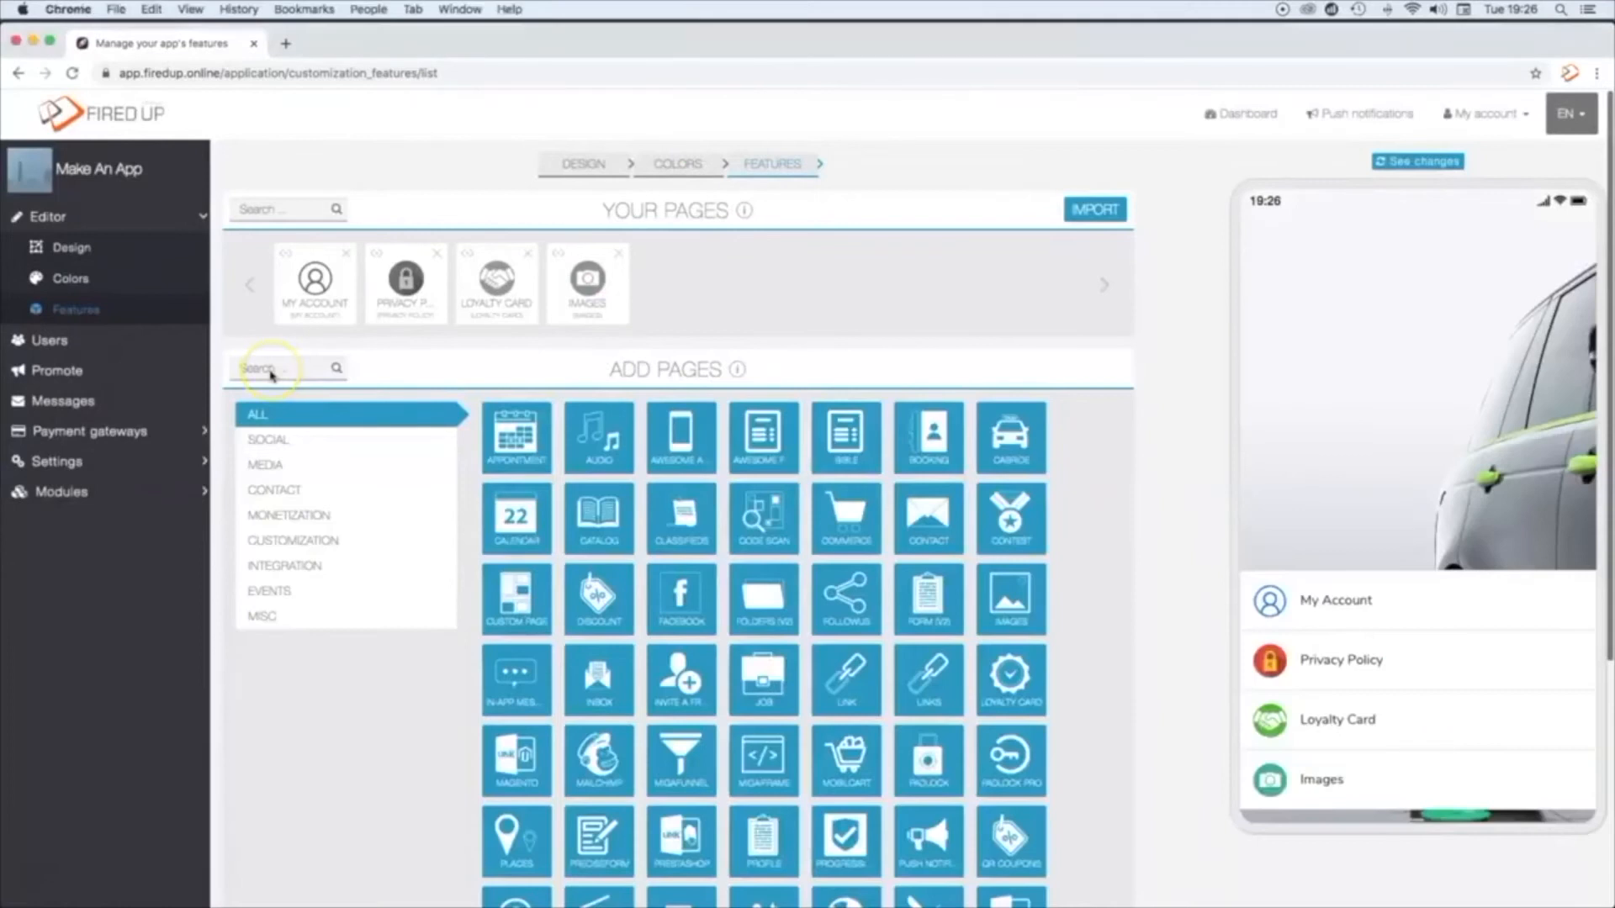
left_click(280, 371)
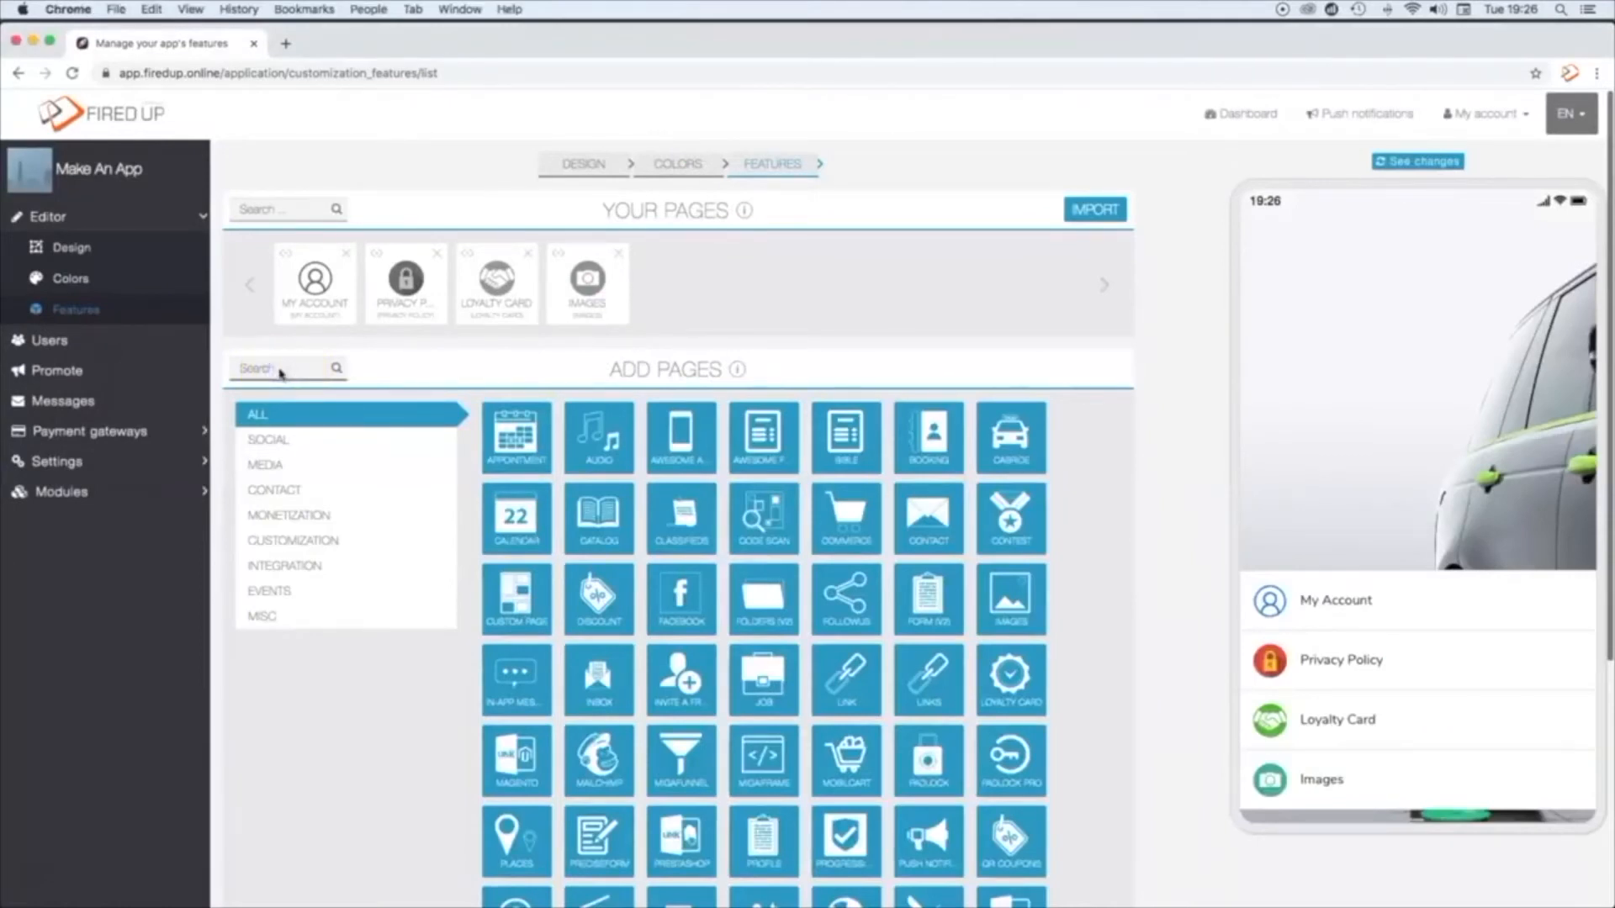
type("Weather")
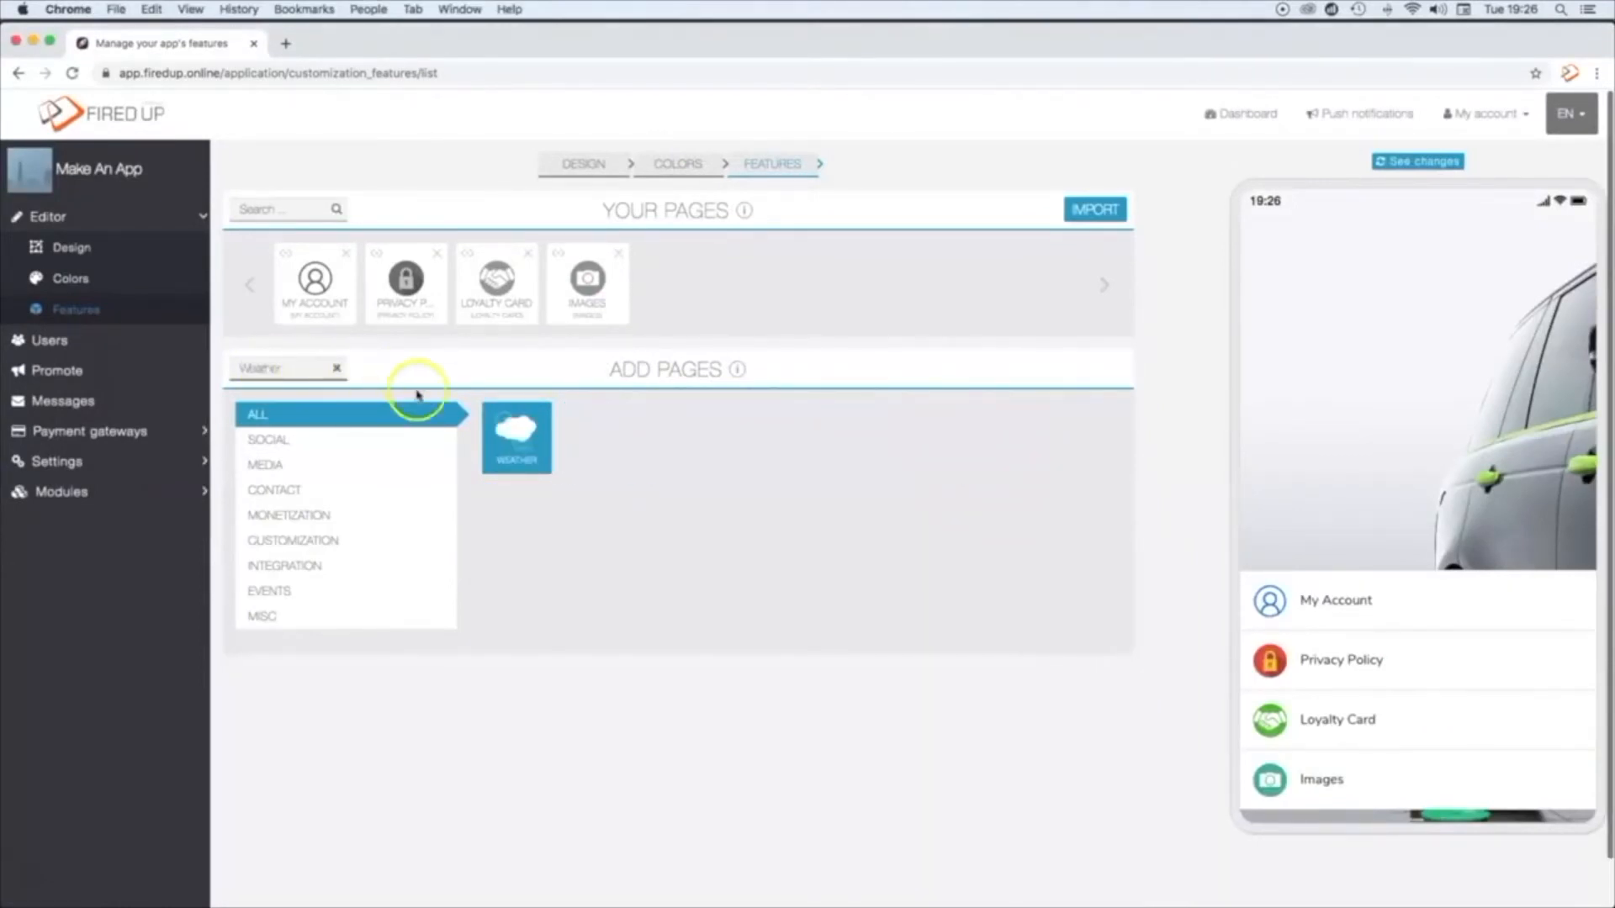
left_click(531, 455)
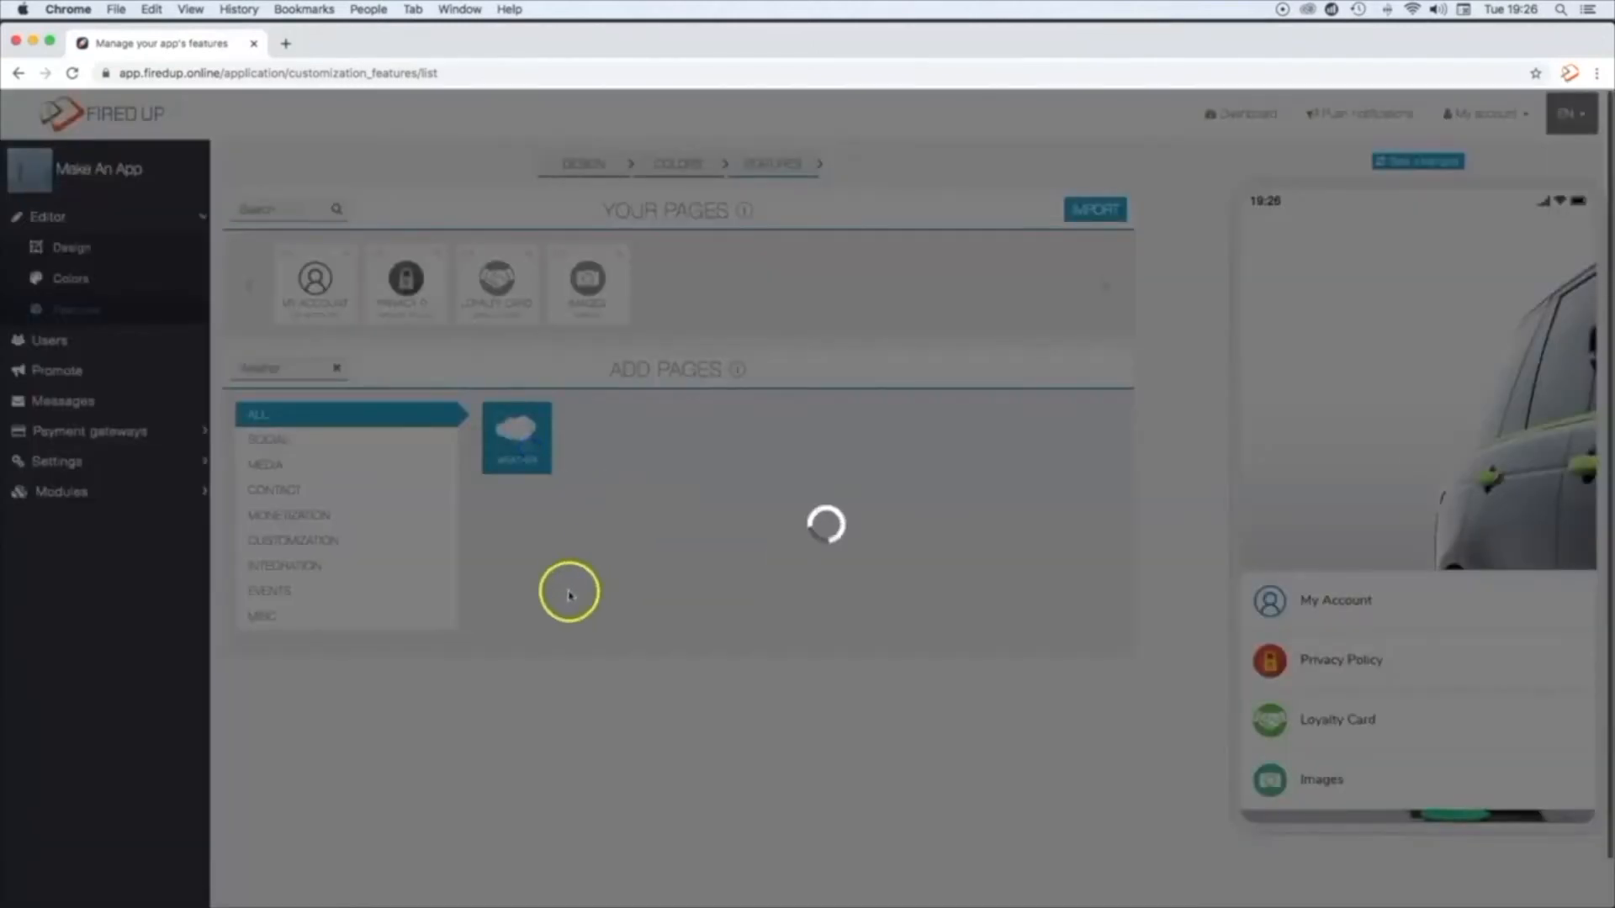
Step: Upload weather.png as the Weather page's icon
left_click(265, 428)
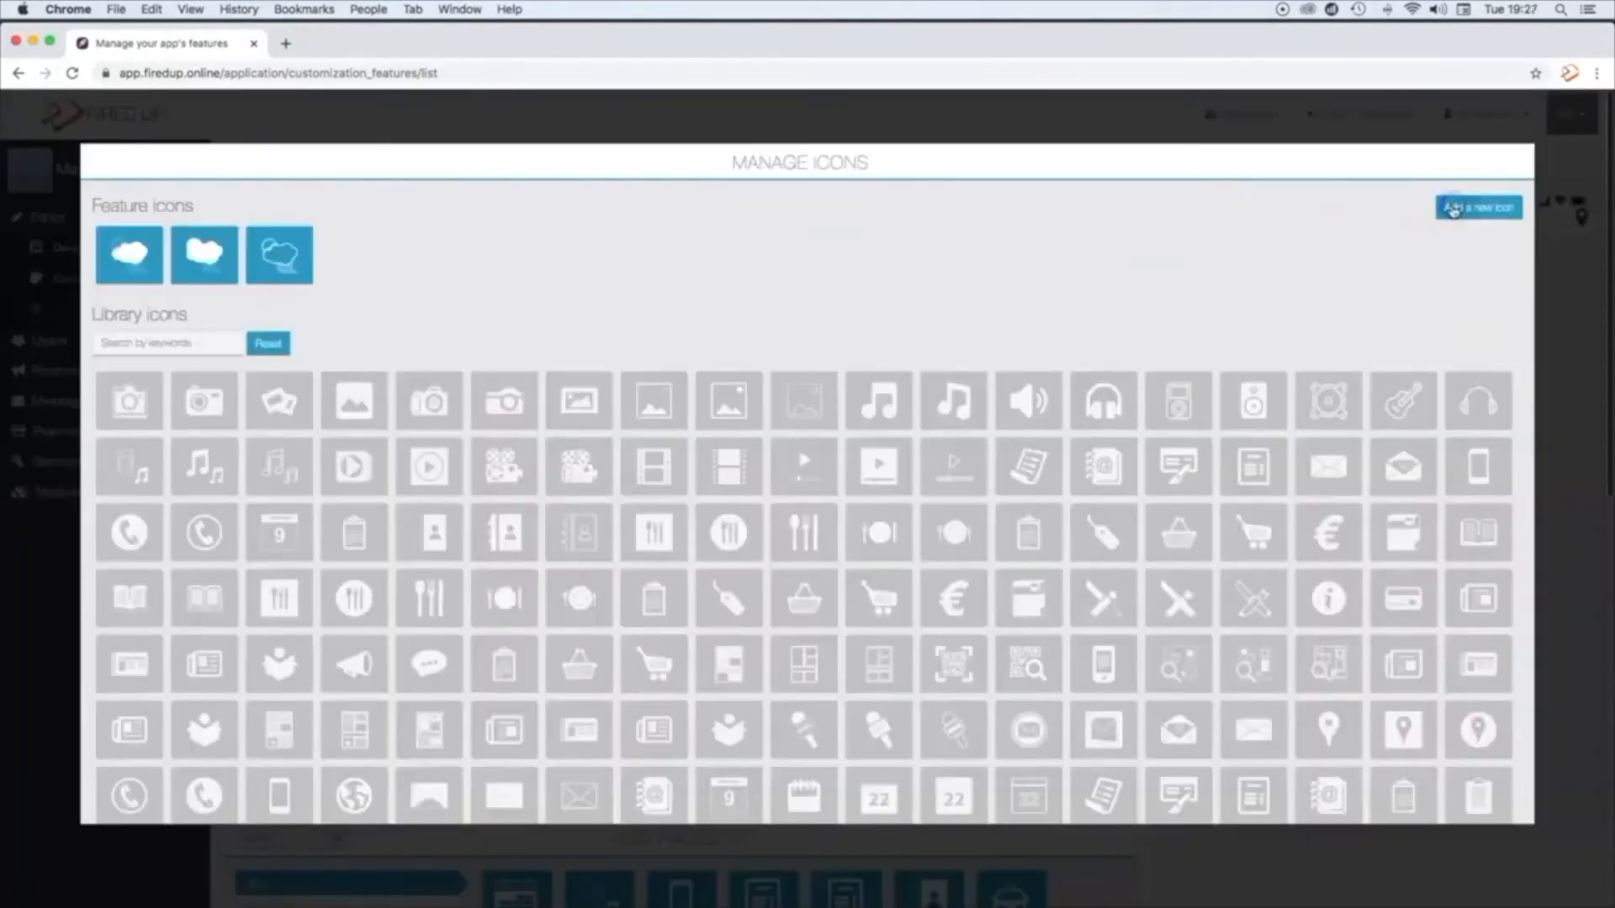
left_click(1453, 210)
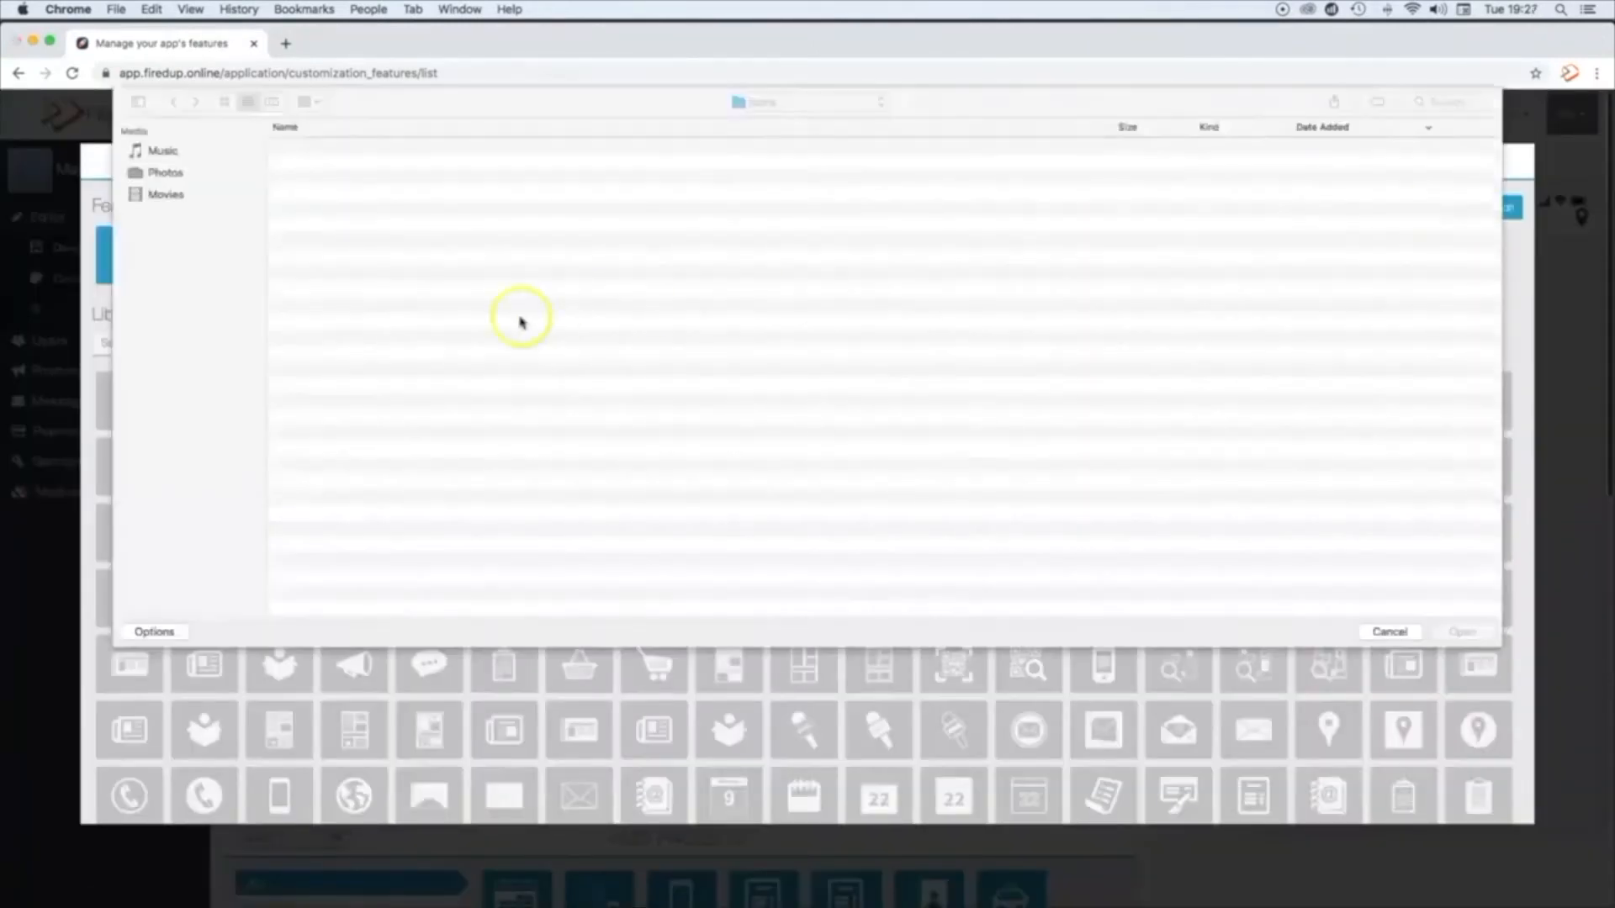
left_click(334, 259)
left_click(1464, 633)
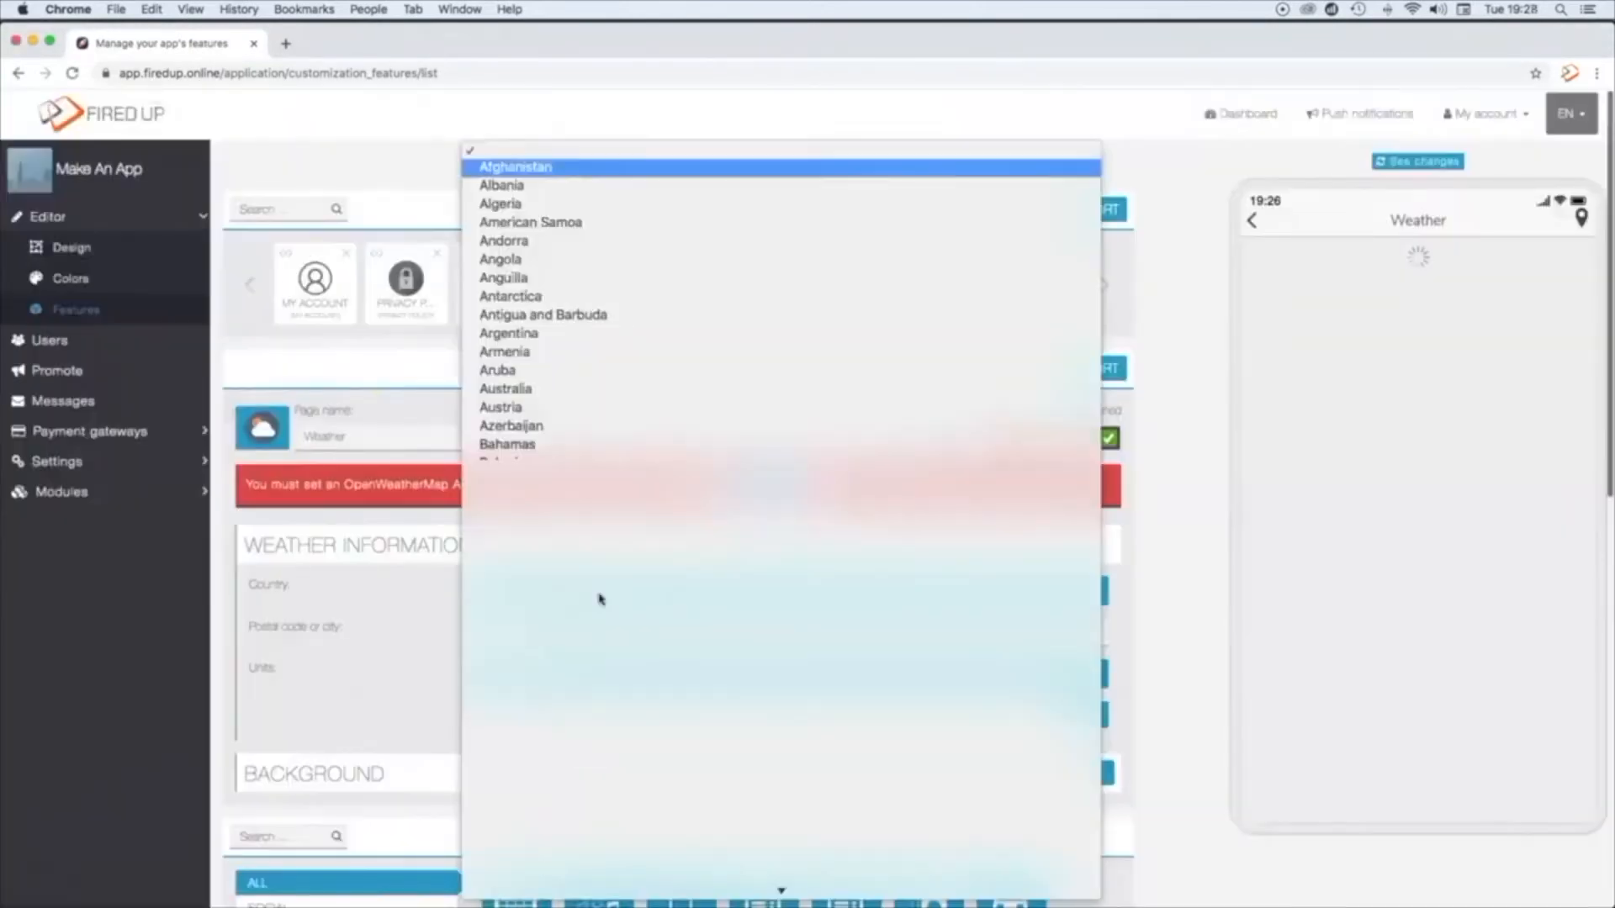
Step: Set the weather location to London, United Kingdom, with units °C, km/h, km, and save the weather information
scroll(601, 599, "down", 20)
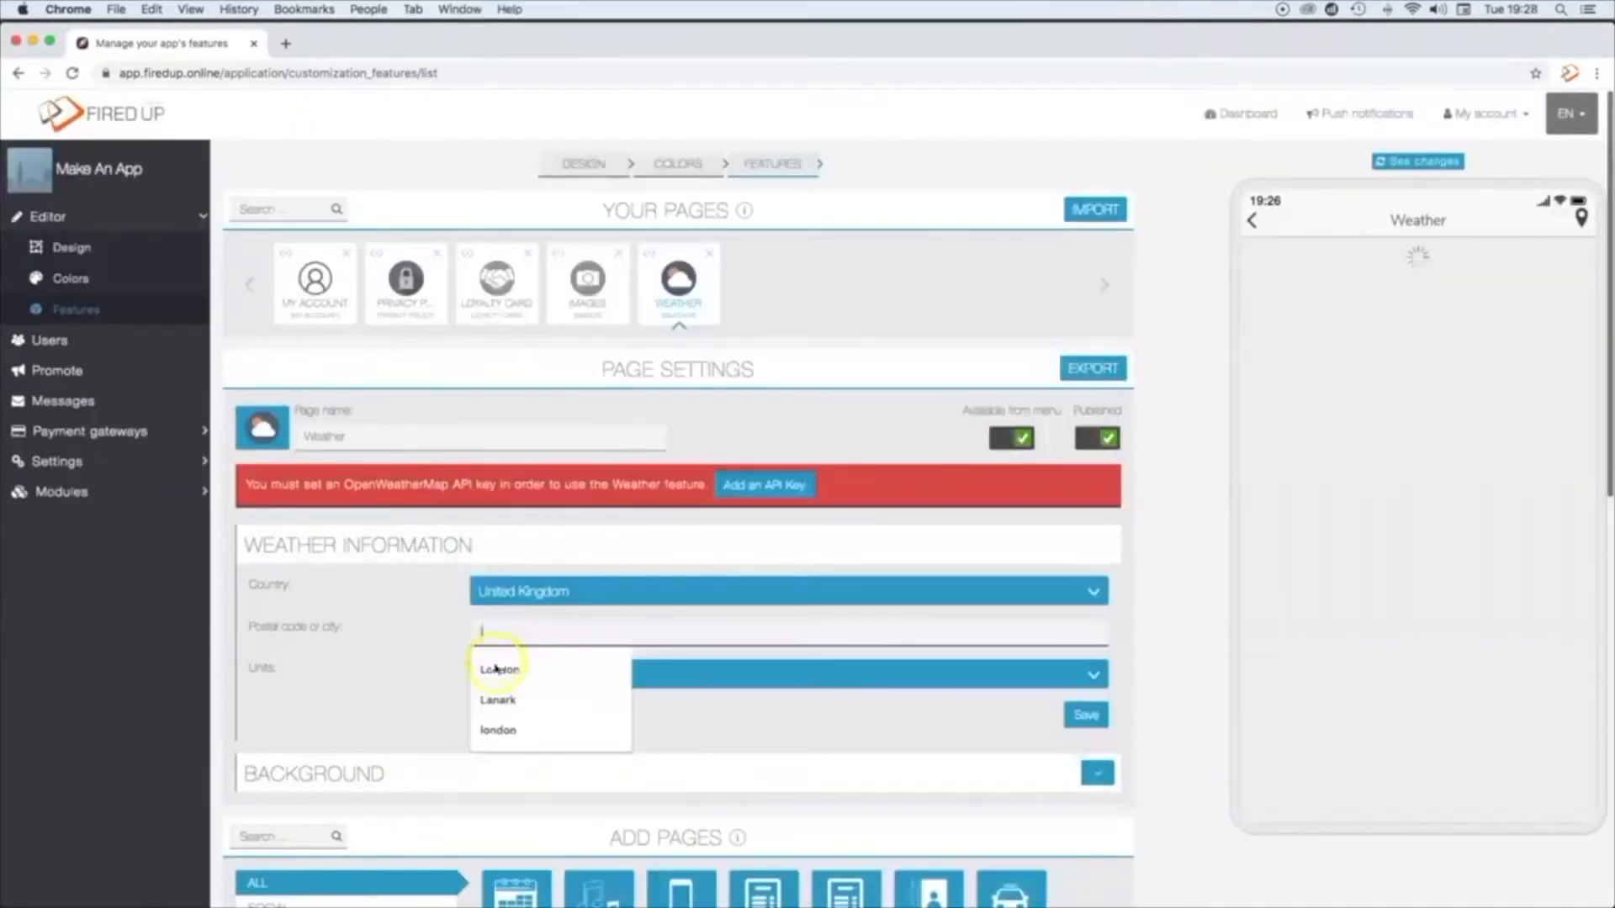
left_click(497, 667)
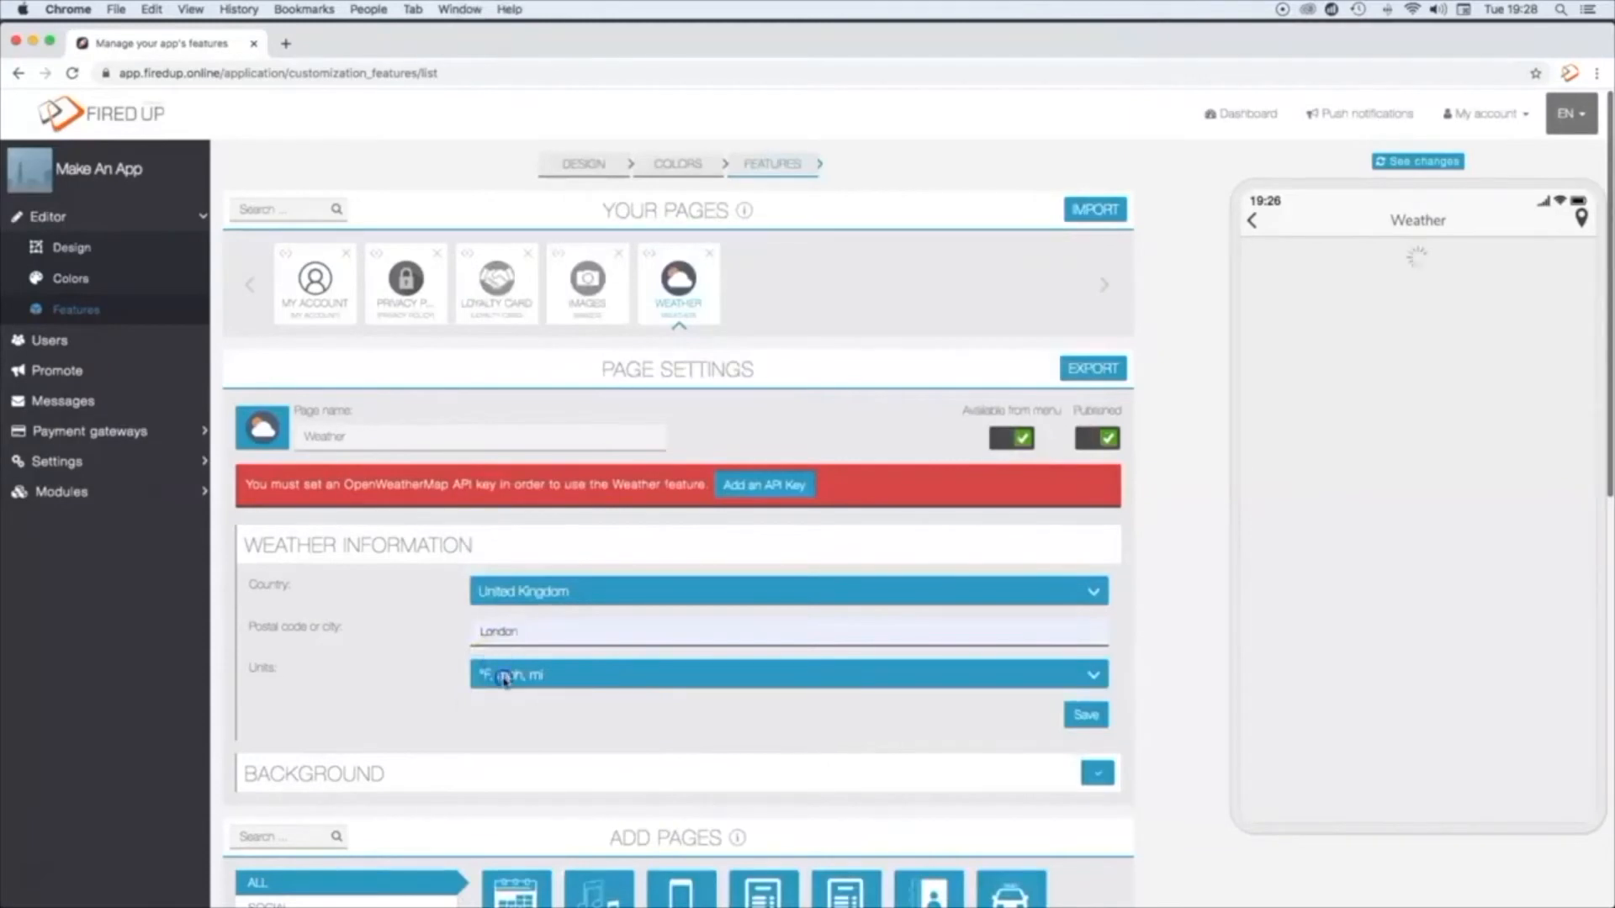
left_click(505, 679)
left_click(505, 696)
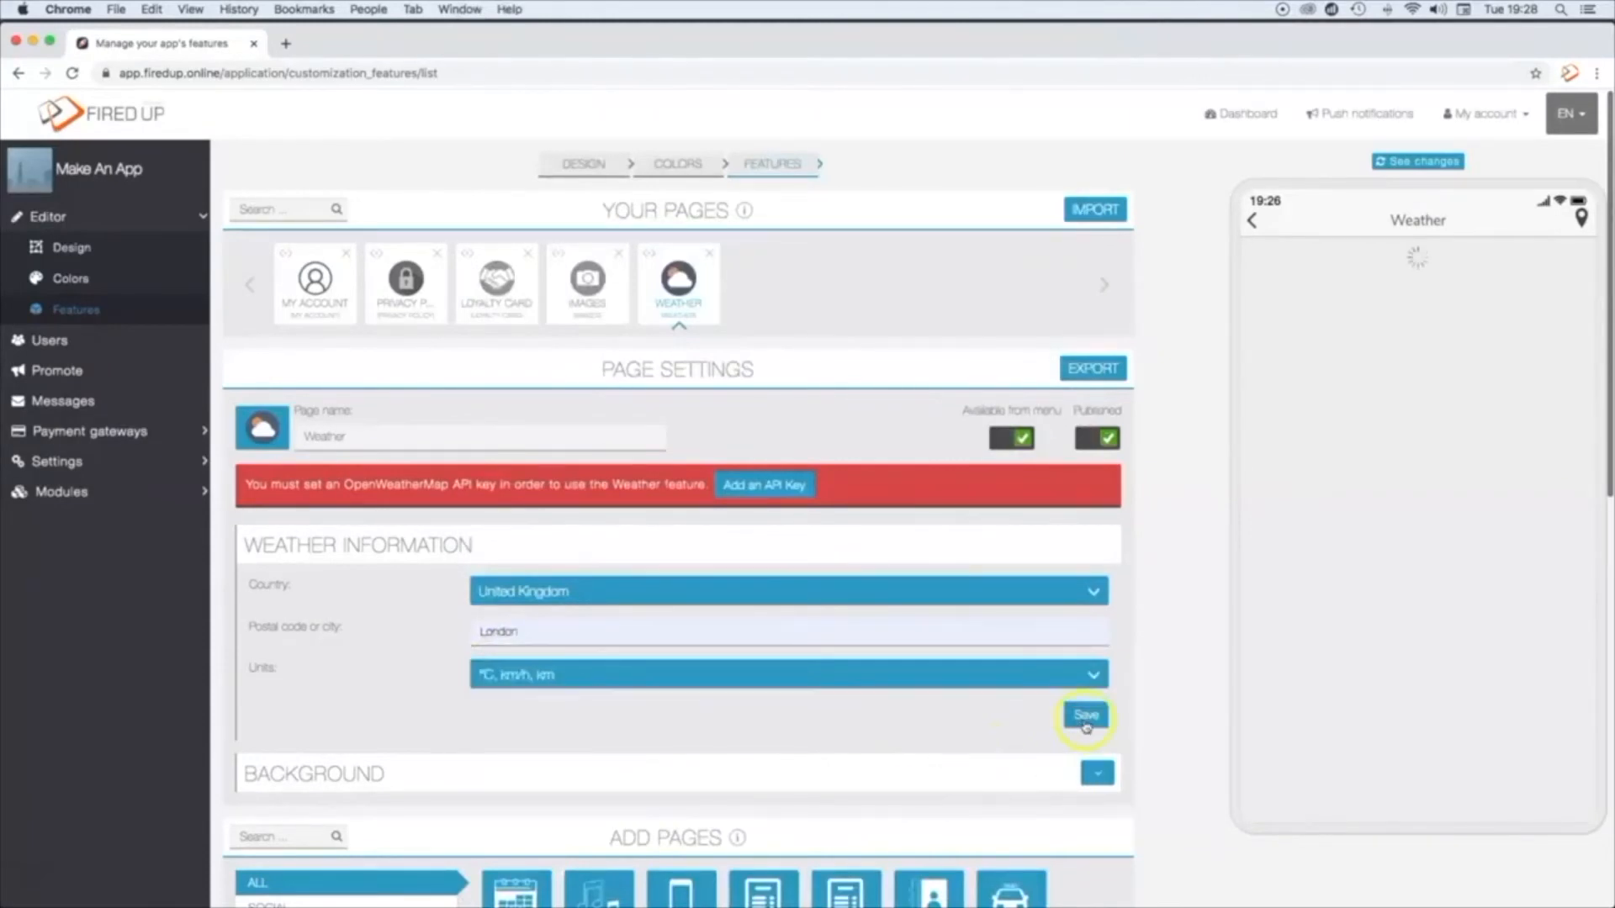
left_click(1085, 716)
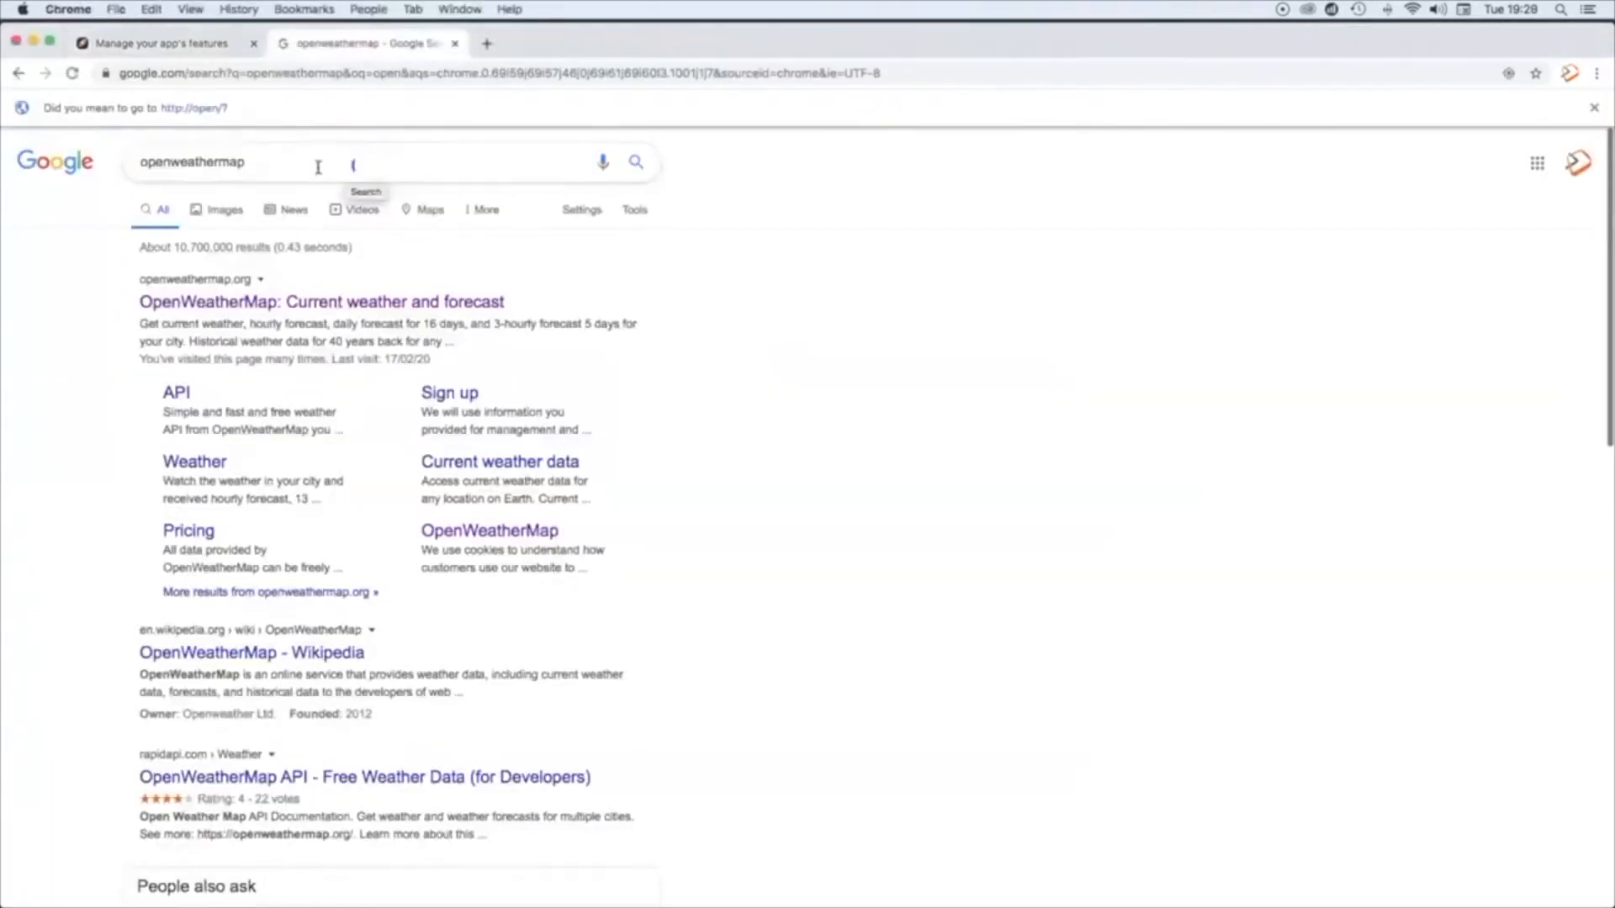
Step: Open the API keys page of the OpenWeatherMap account and generate a new key named "testapp"
left_click(408, 303)
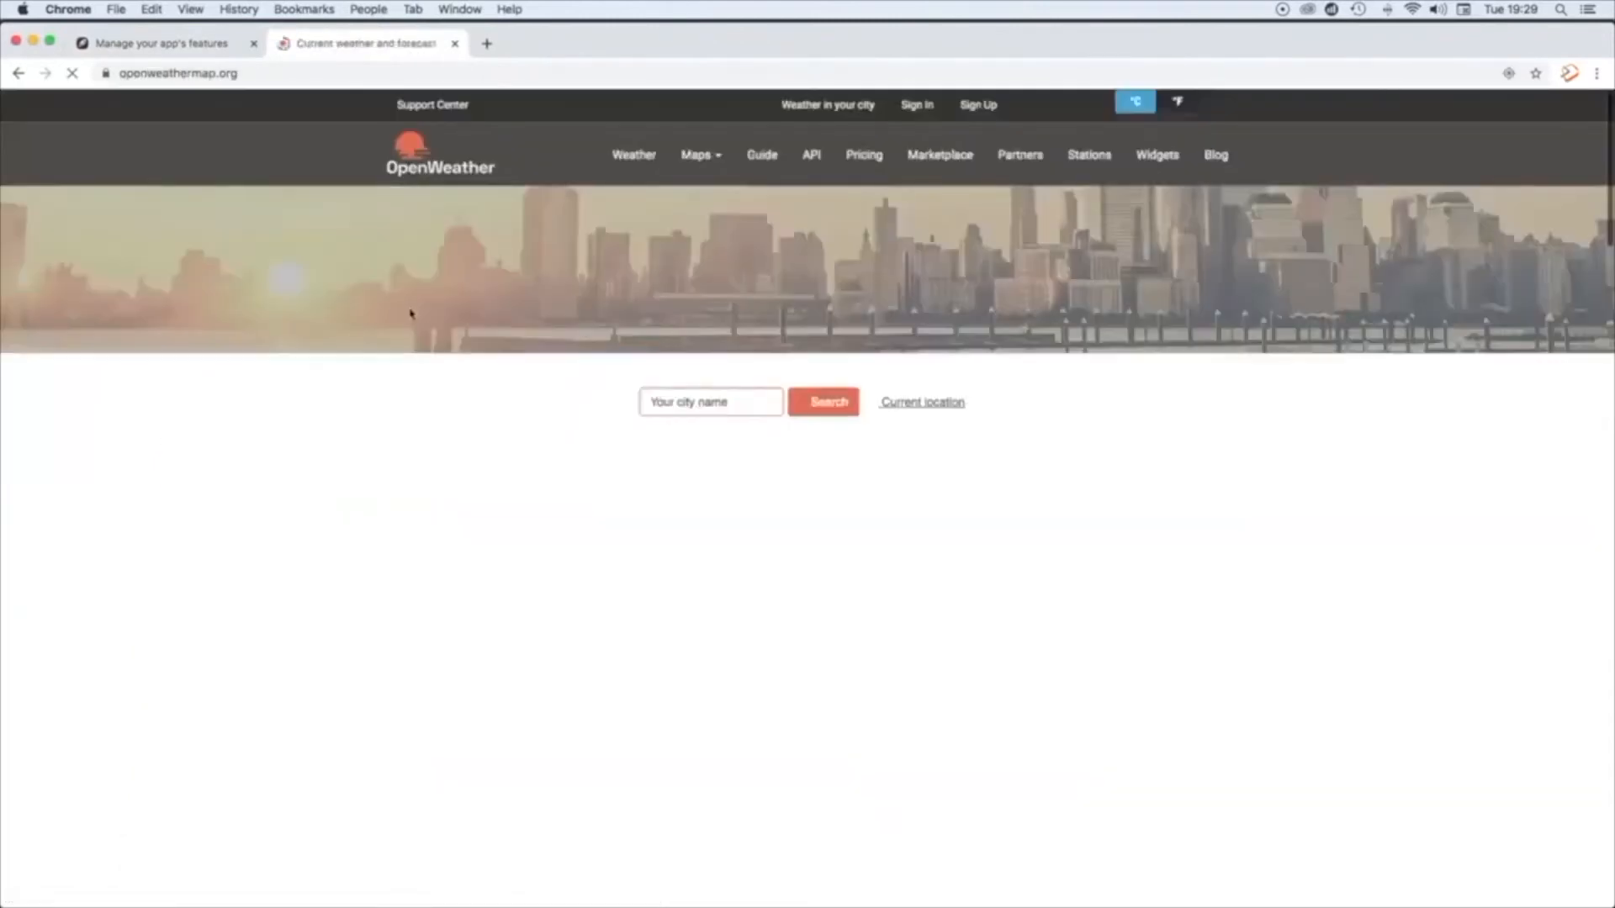
left_click(914, 106)
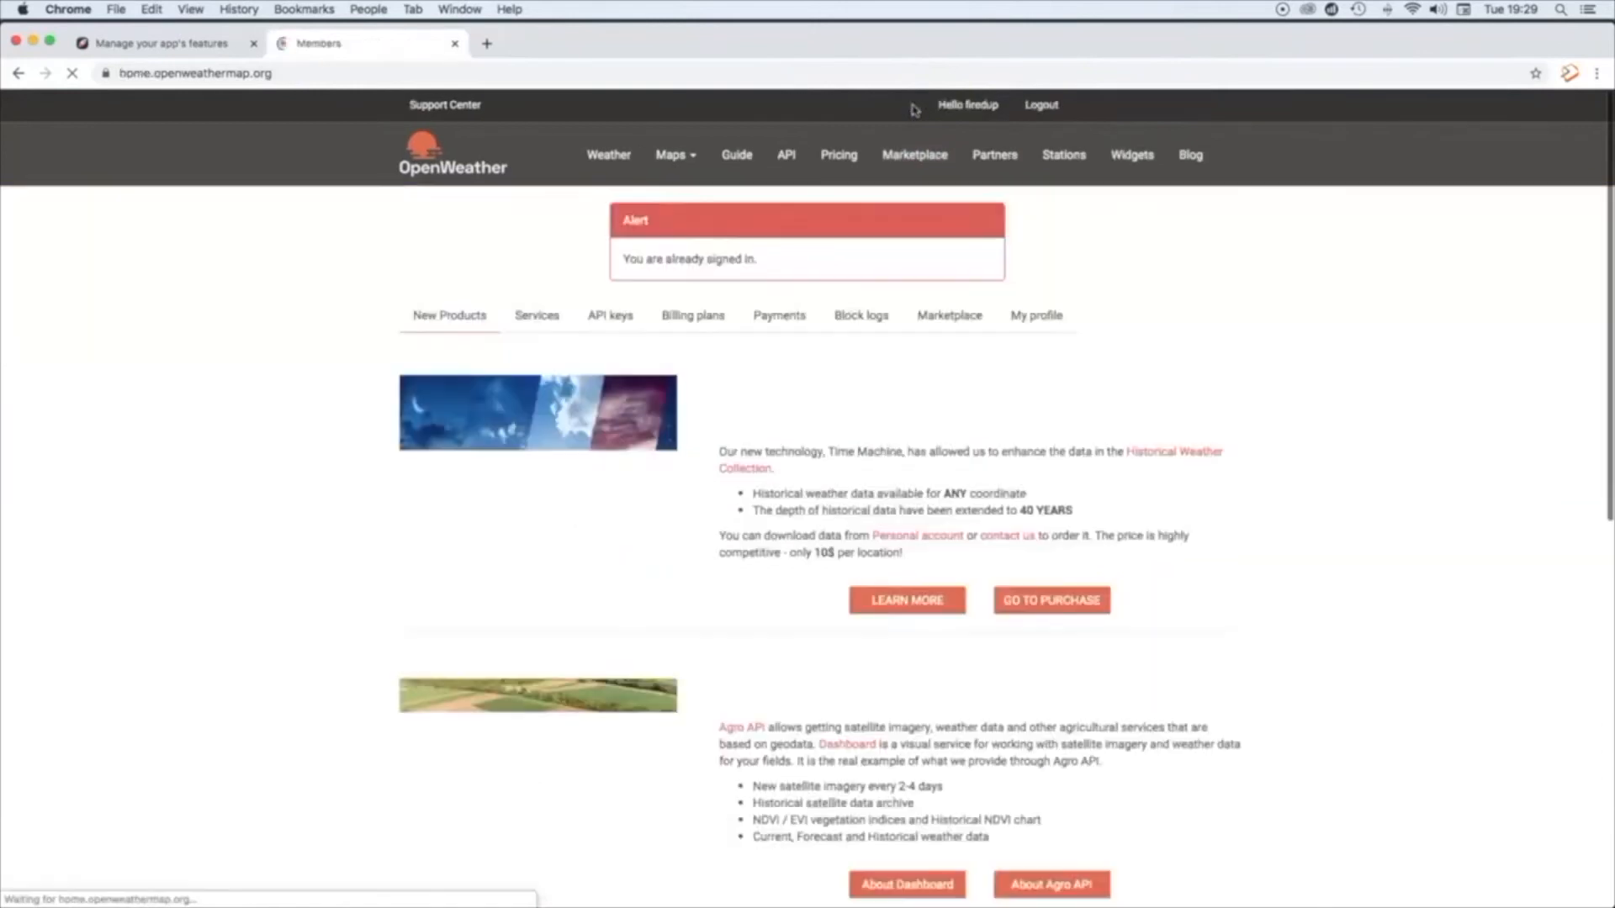
left_click(612, 317)
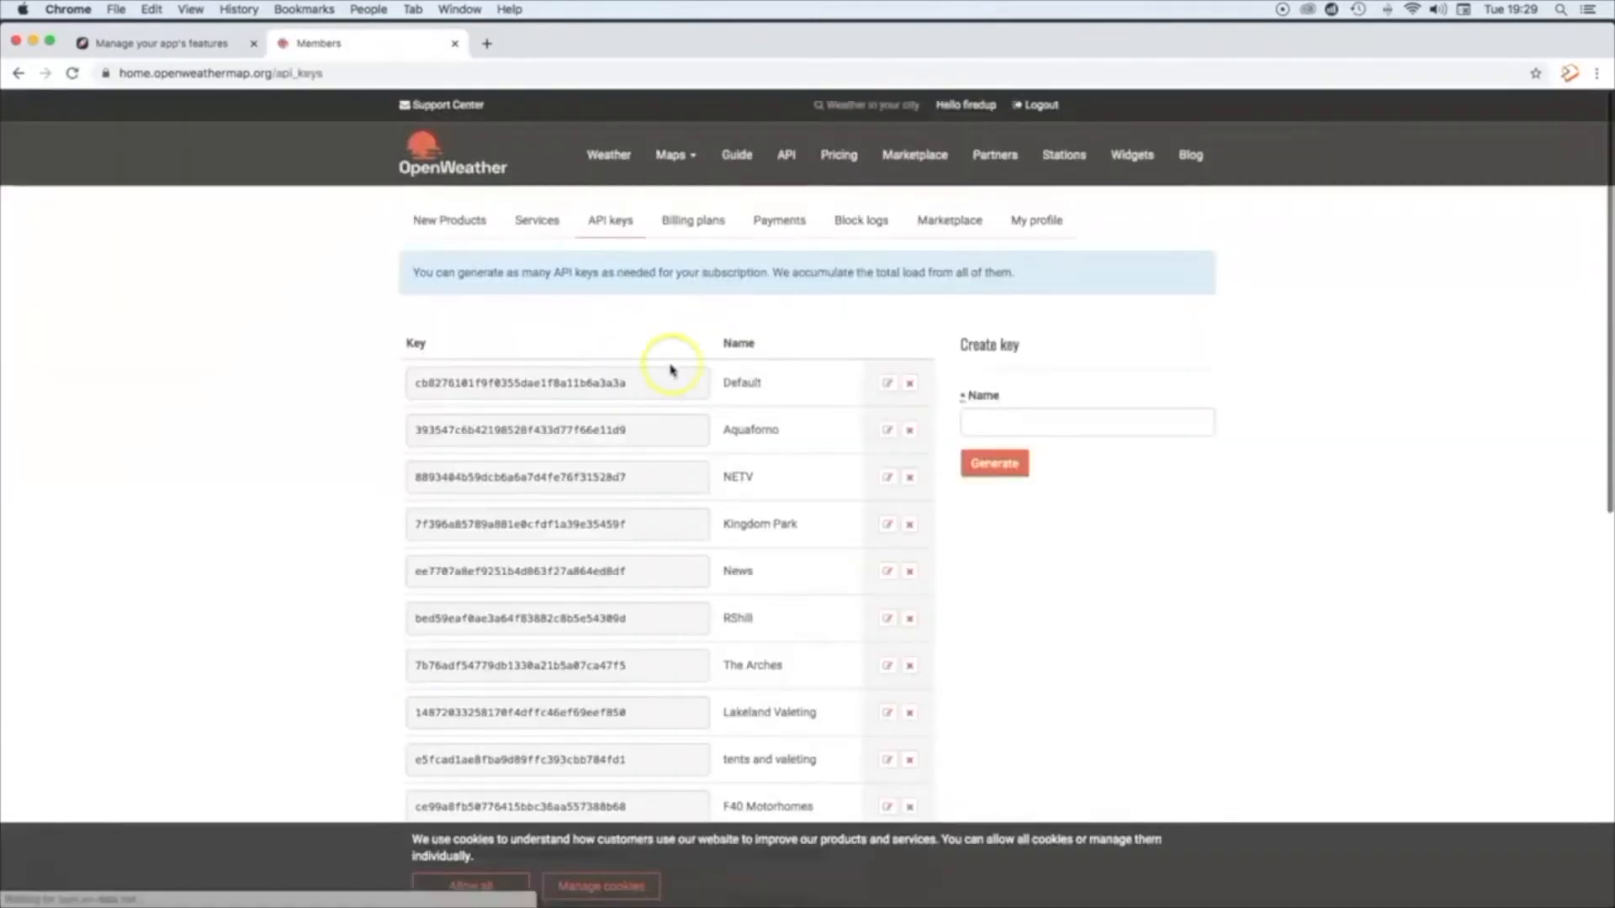
left_click(995, 422)
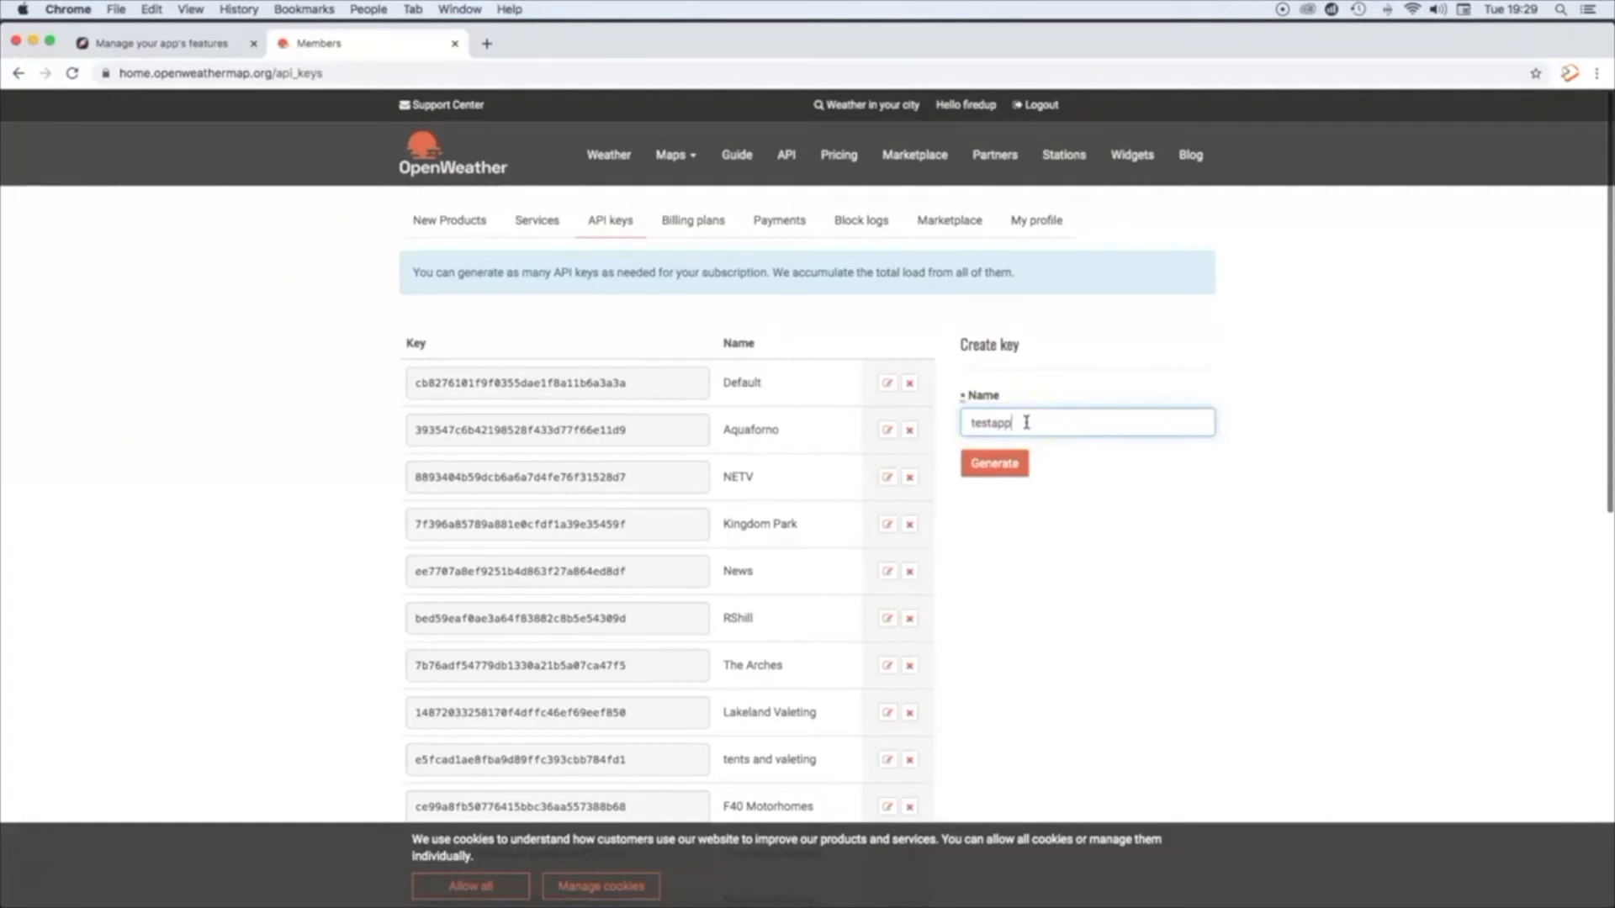
left_click(995, 464)
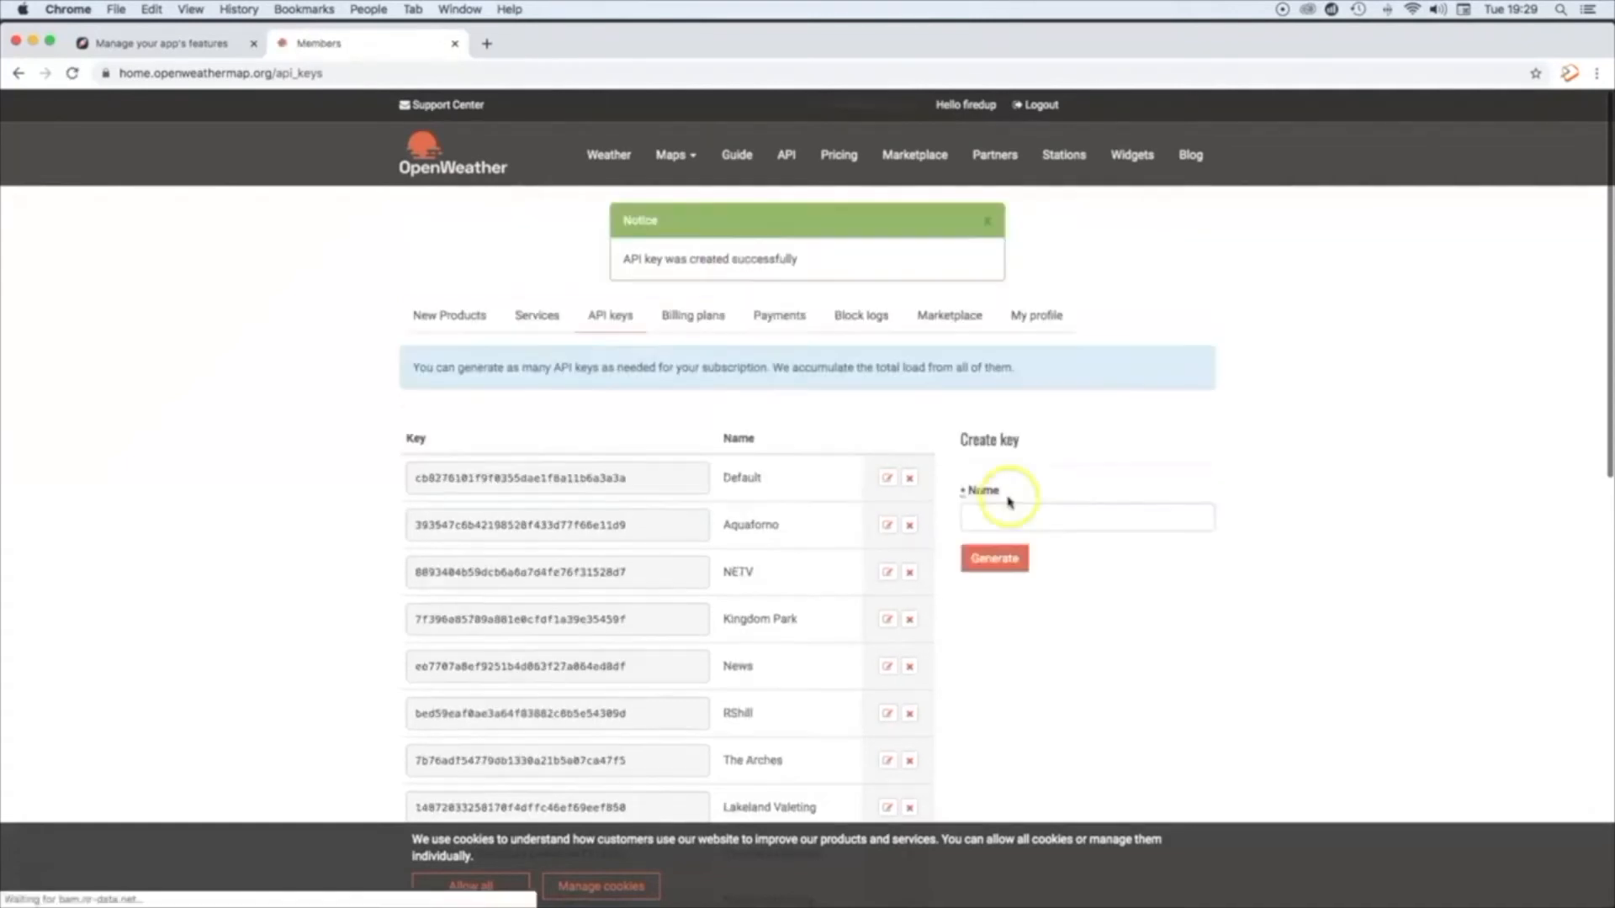
Step: Copy the generated testapp API key, paste it as the OpenWeatherMap API Key in Fired Up's API settings, and save
scroll(976, 538, "down", 15)
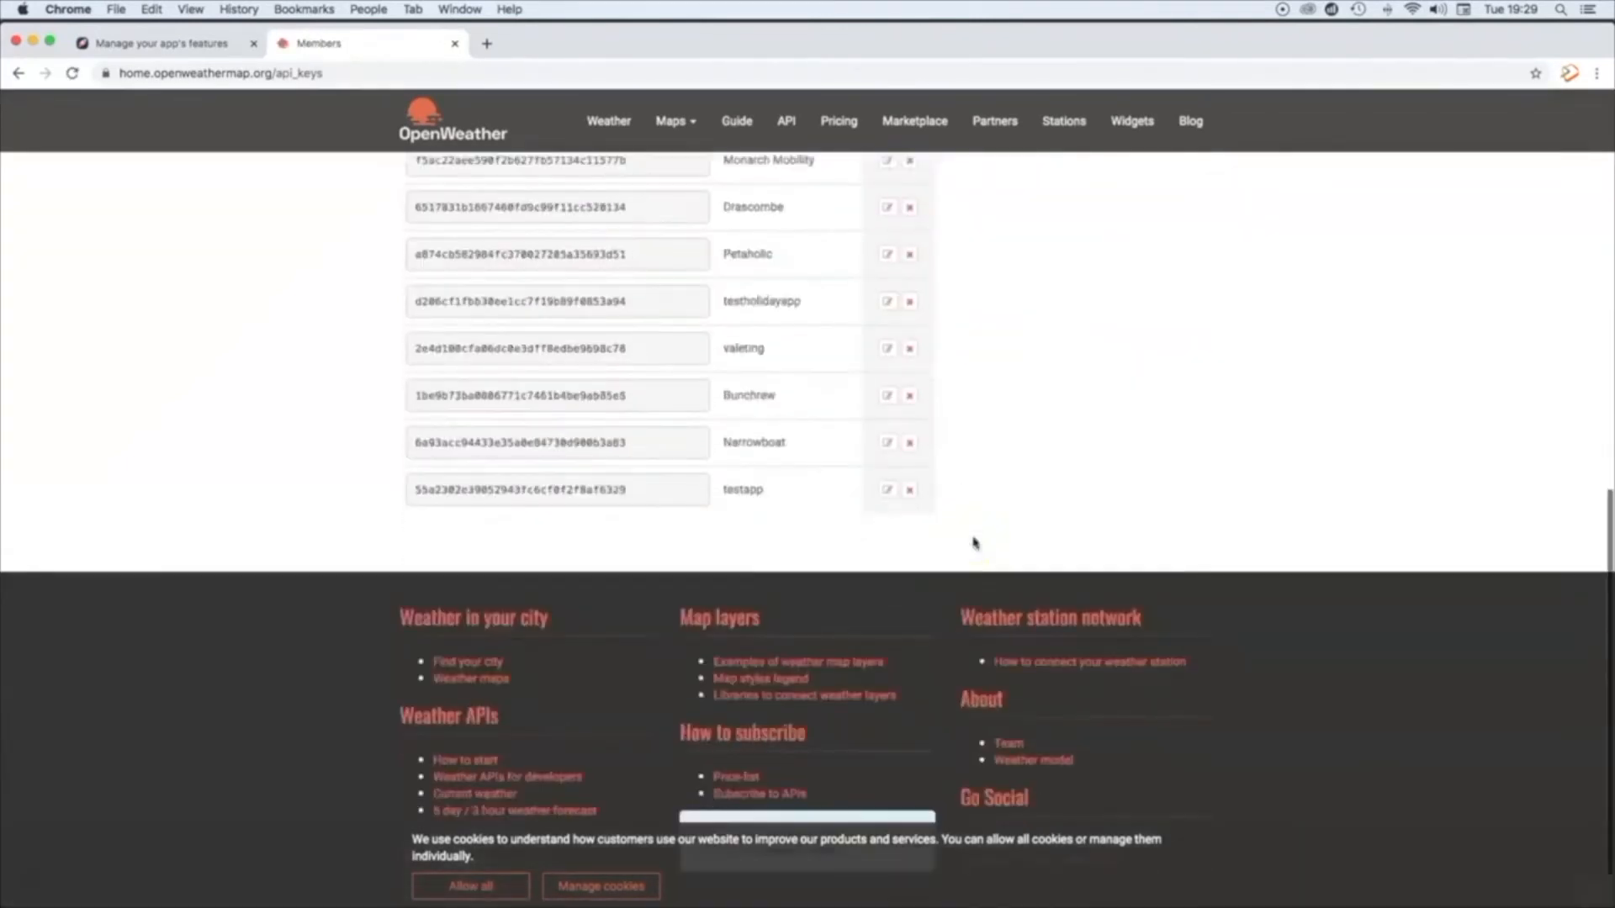
left_click_drag(649, 490, 415, 490)
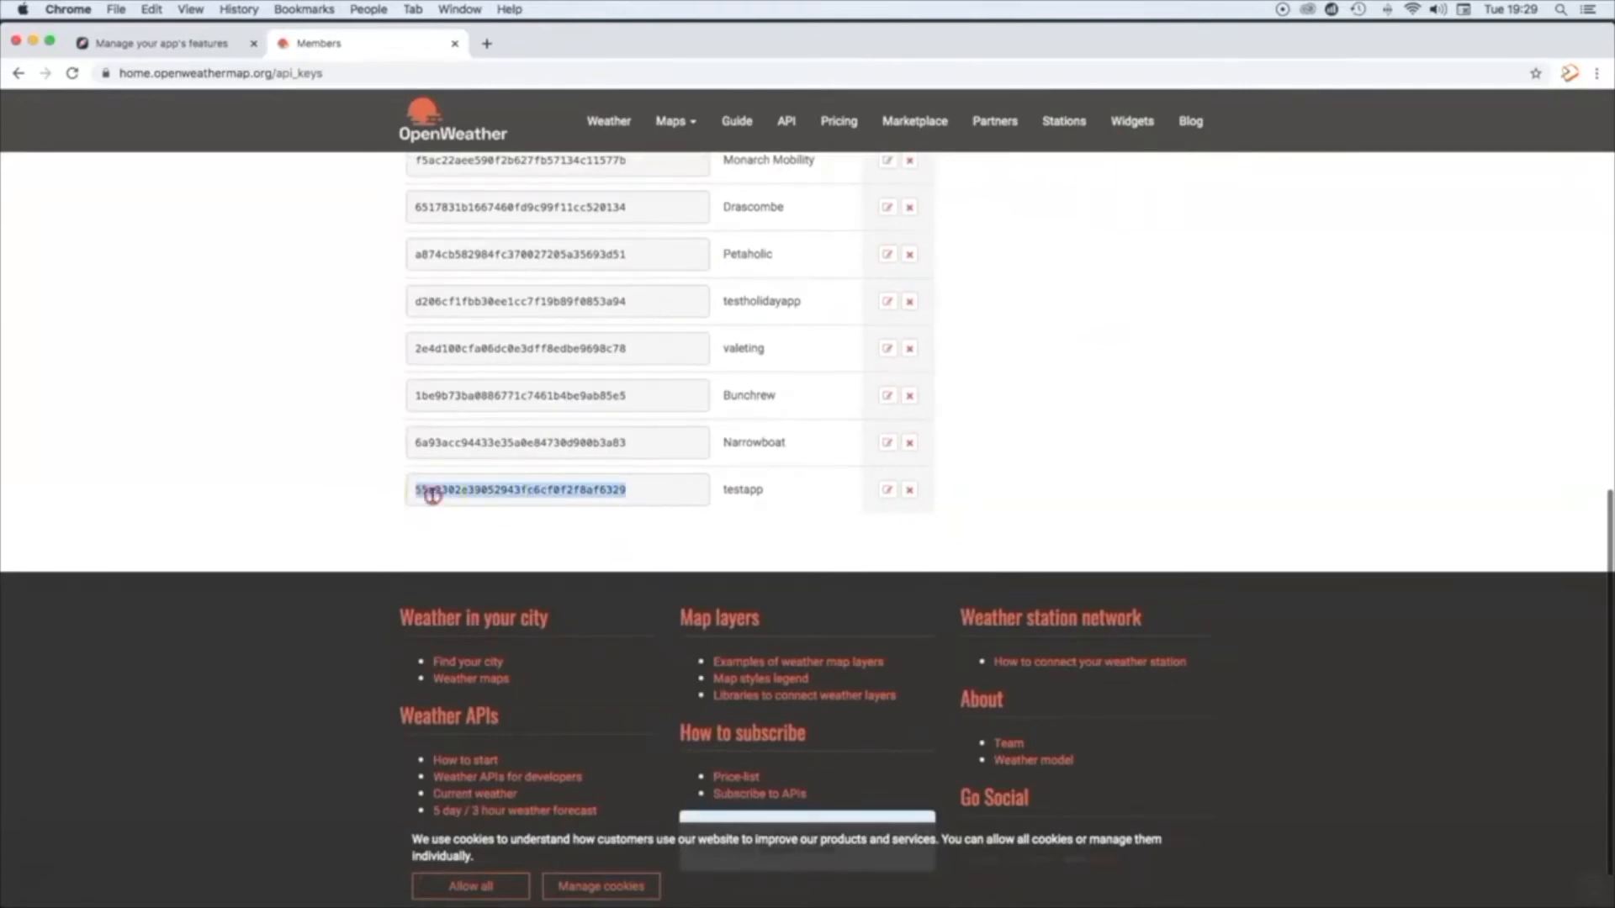
right_click(432, 494)
left_click(452, 526)
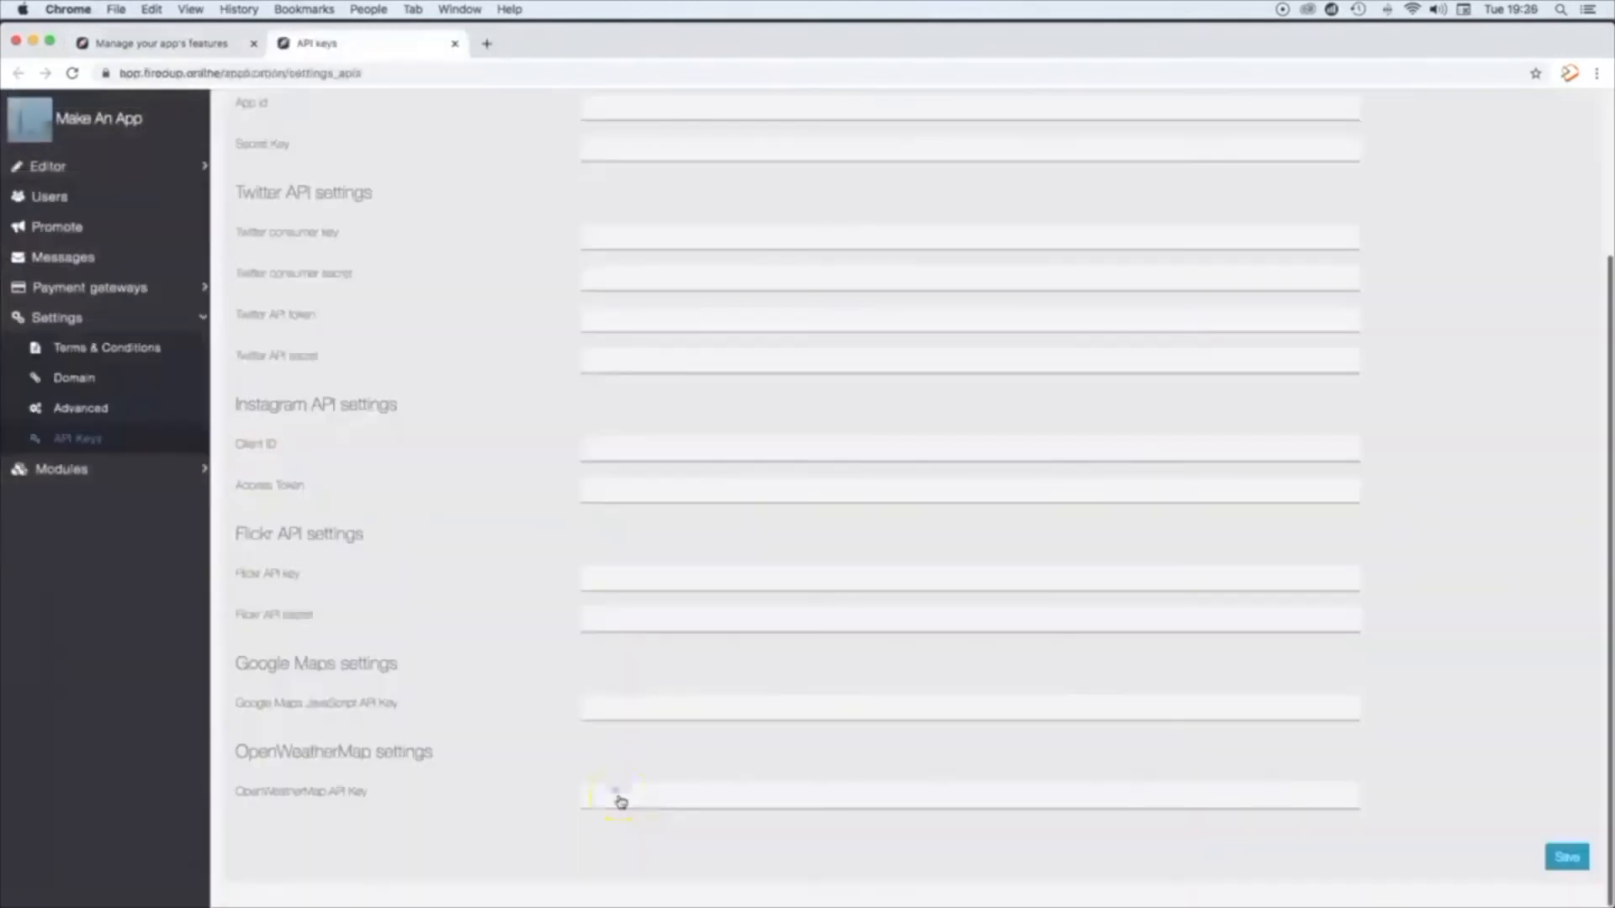
left_click(620, 800)
key("super+v")
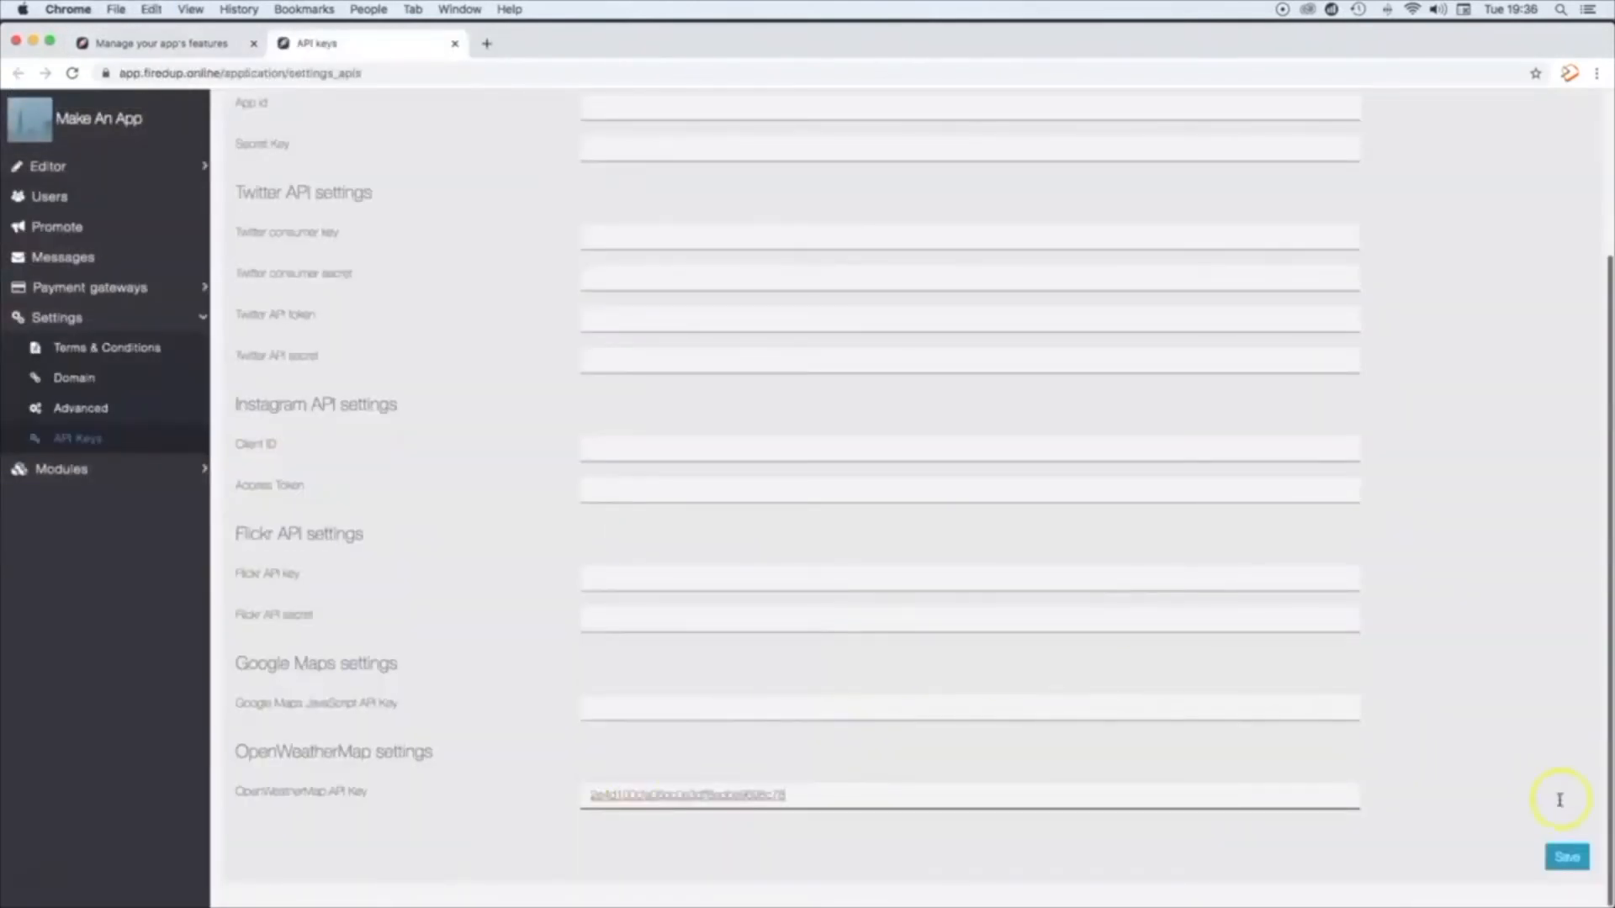
left_click(1567, 858)
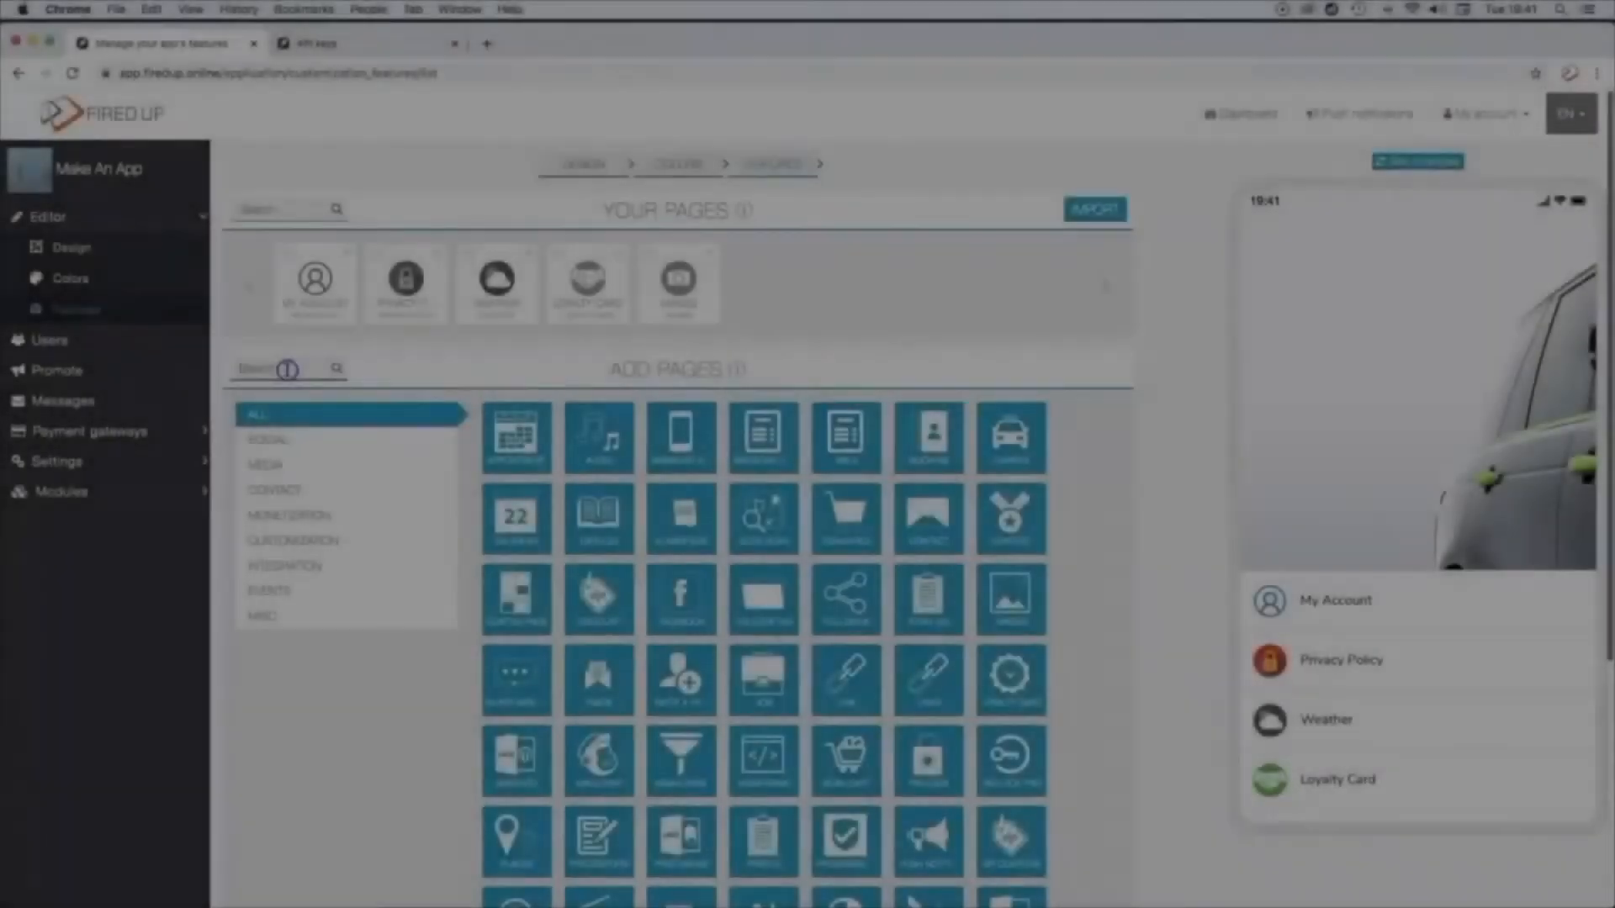
Step: Search the available features for "Push", add the Push Notifications page, and upload push.png as its icon with the proposed crop
type("Push")
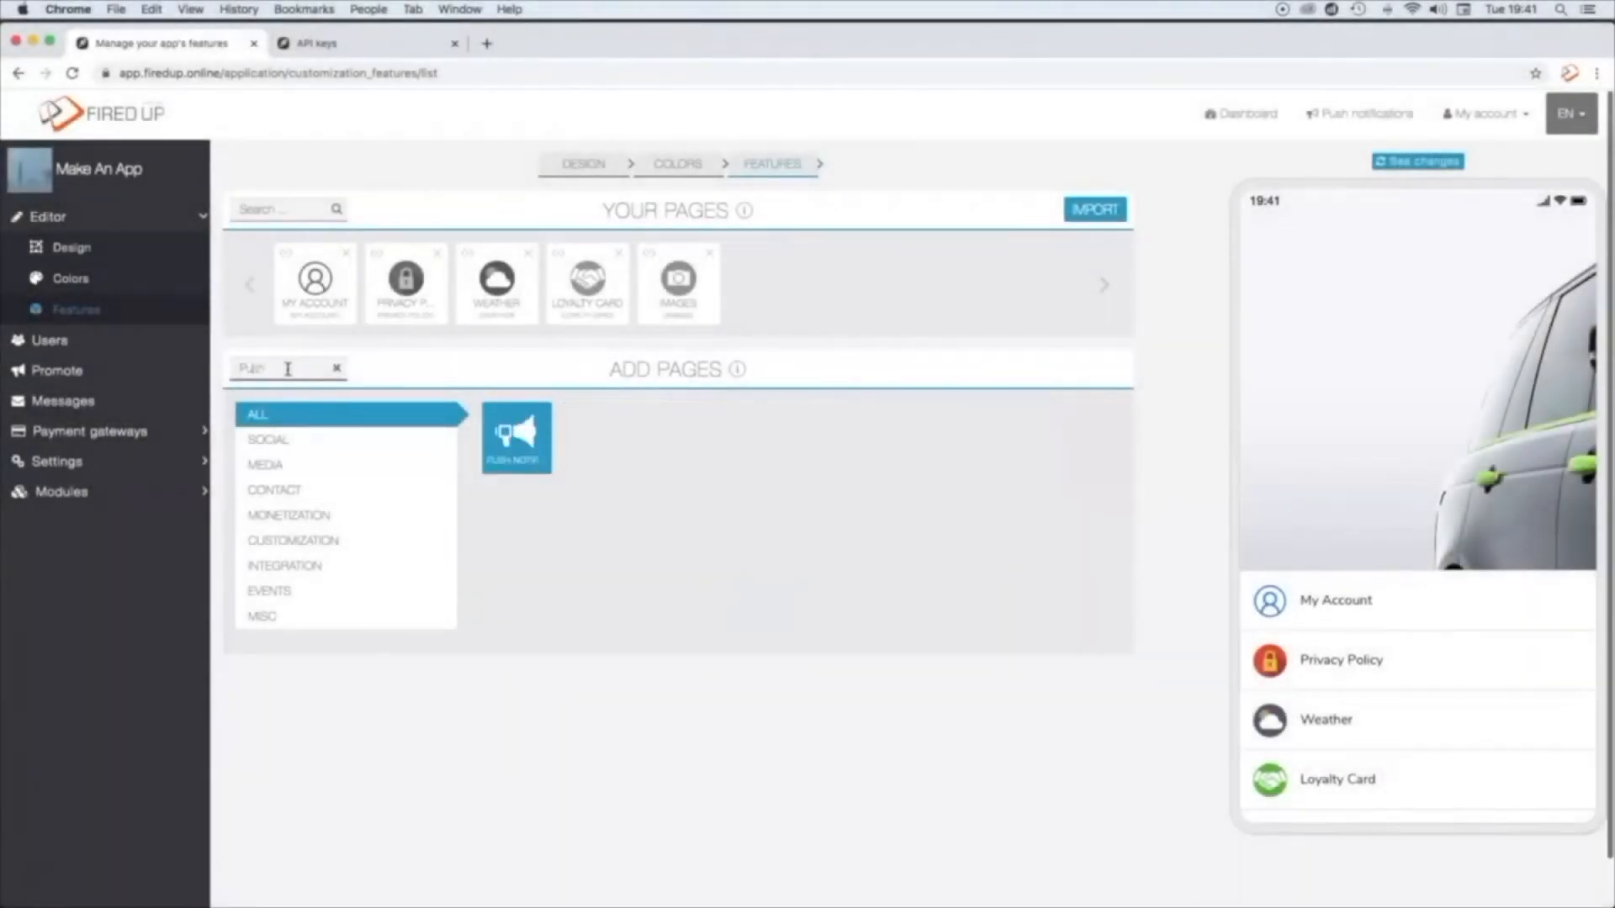
left_click(501, 454)
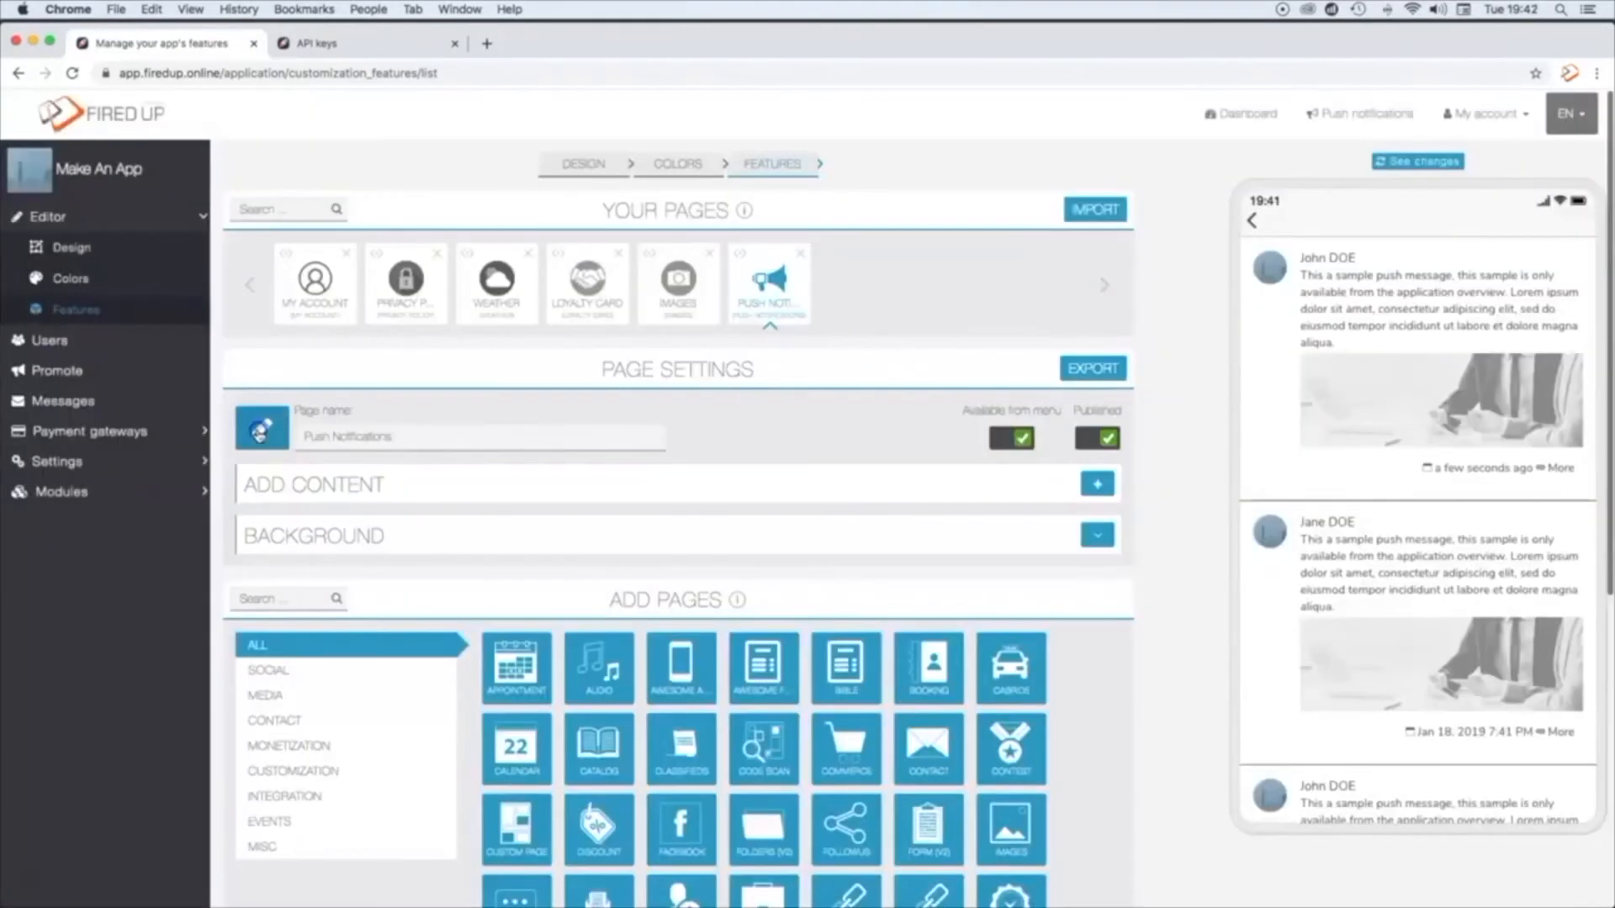
left_click(261, 430)
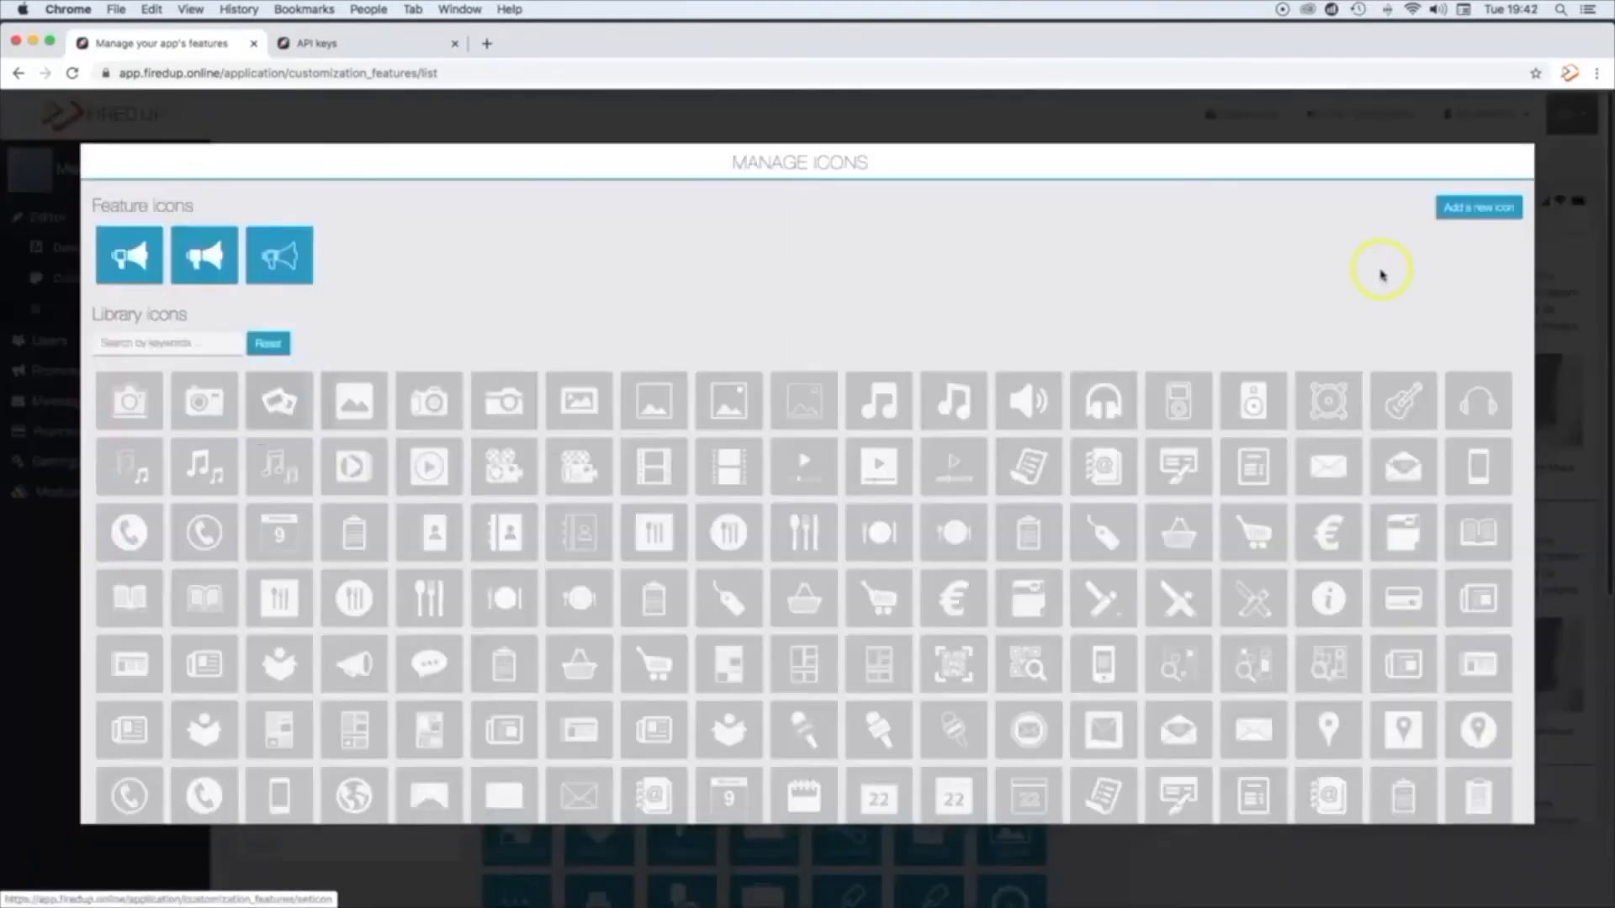
left_click(1459, 217)
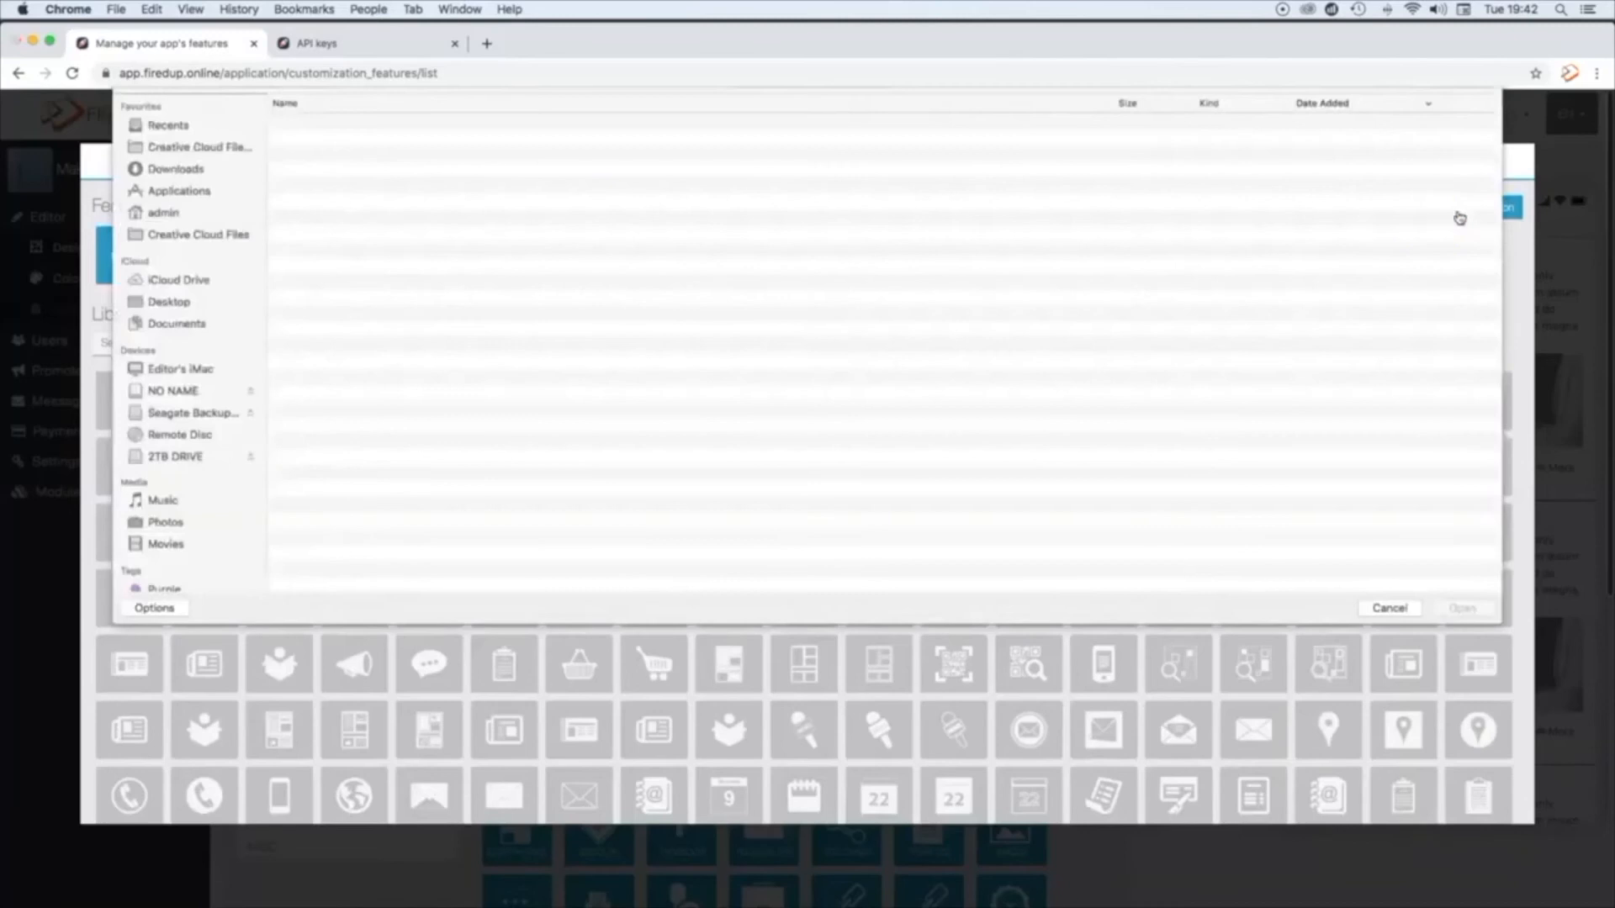
left_click(320, 243)
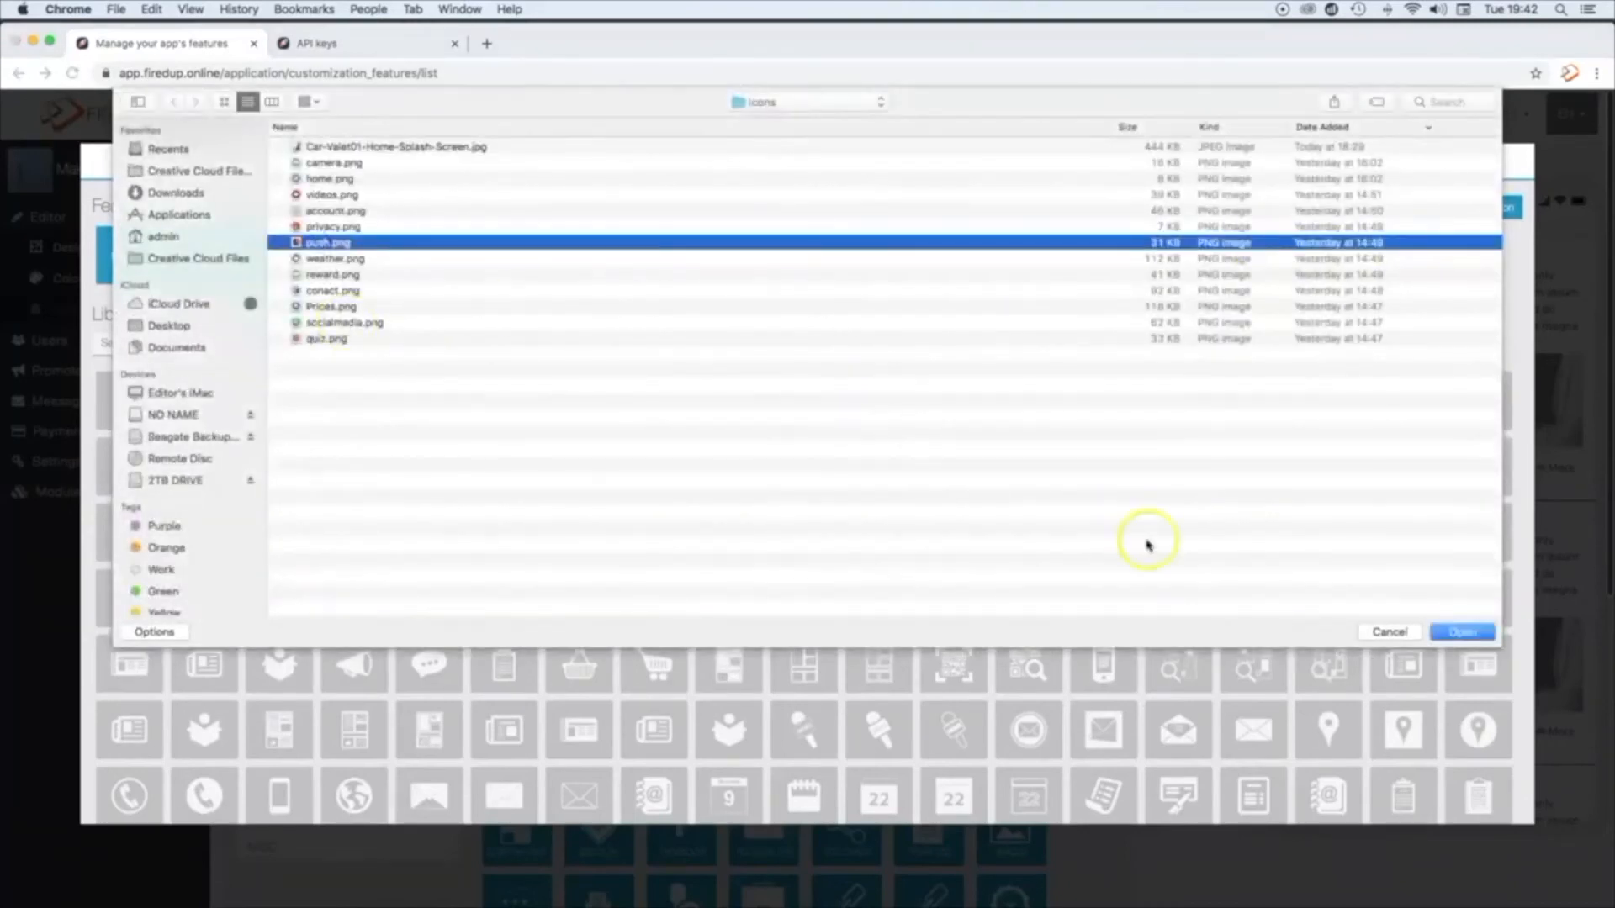
left_click(1452, 632)
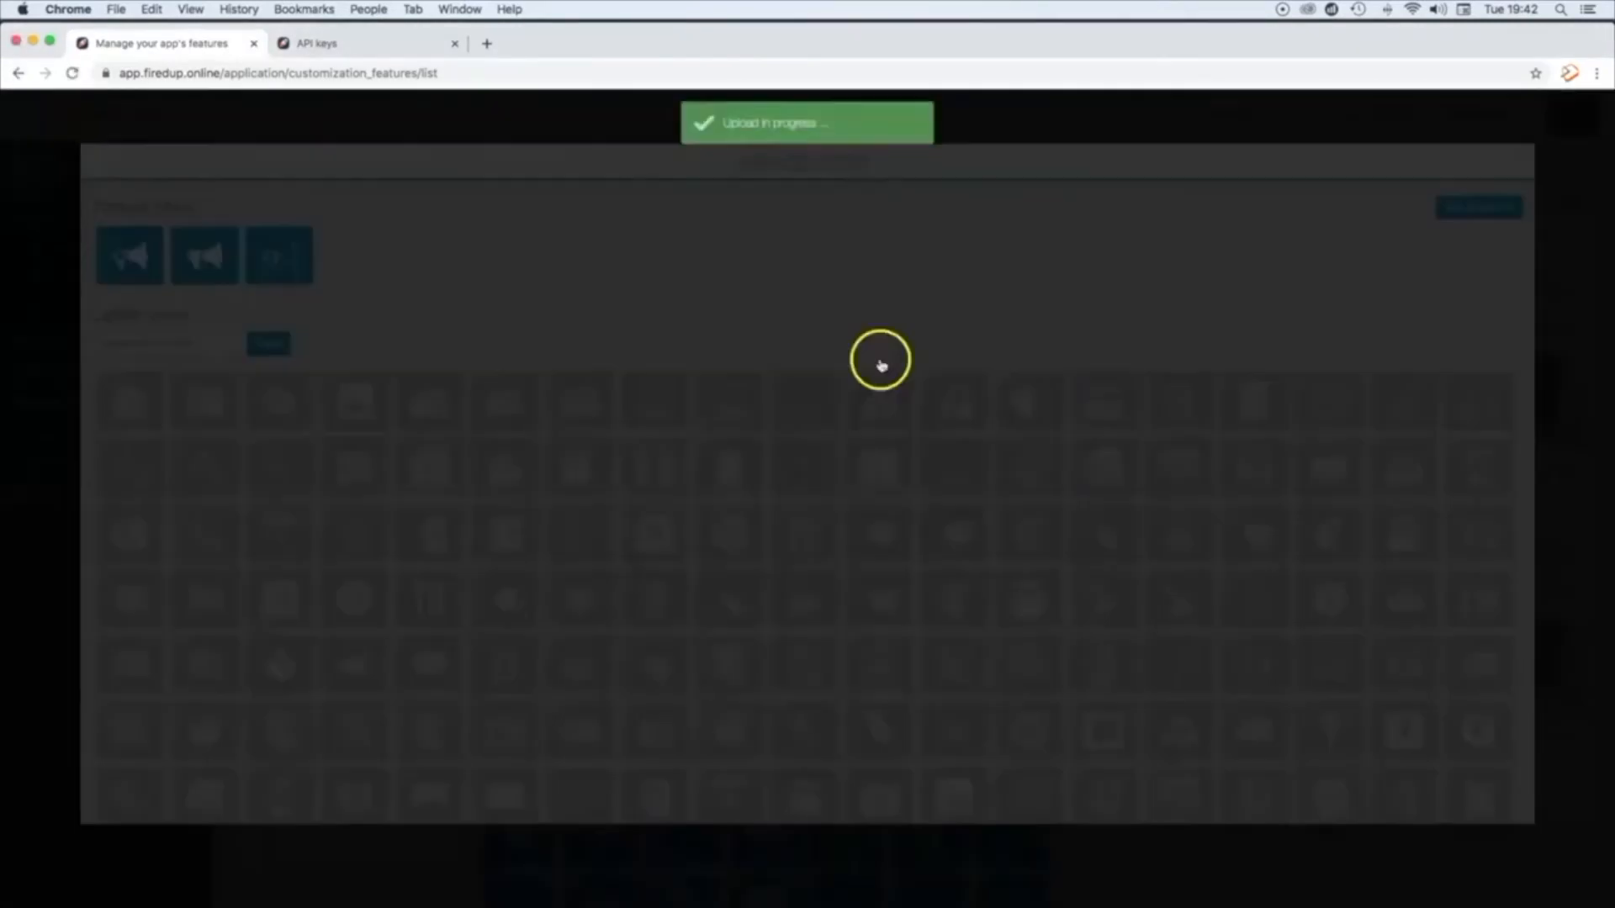
left_click(1043, 315)
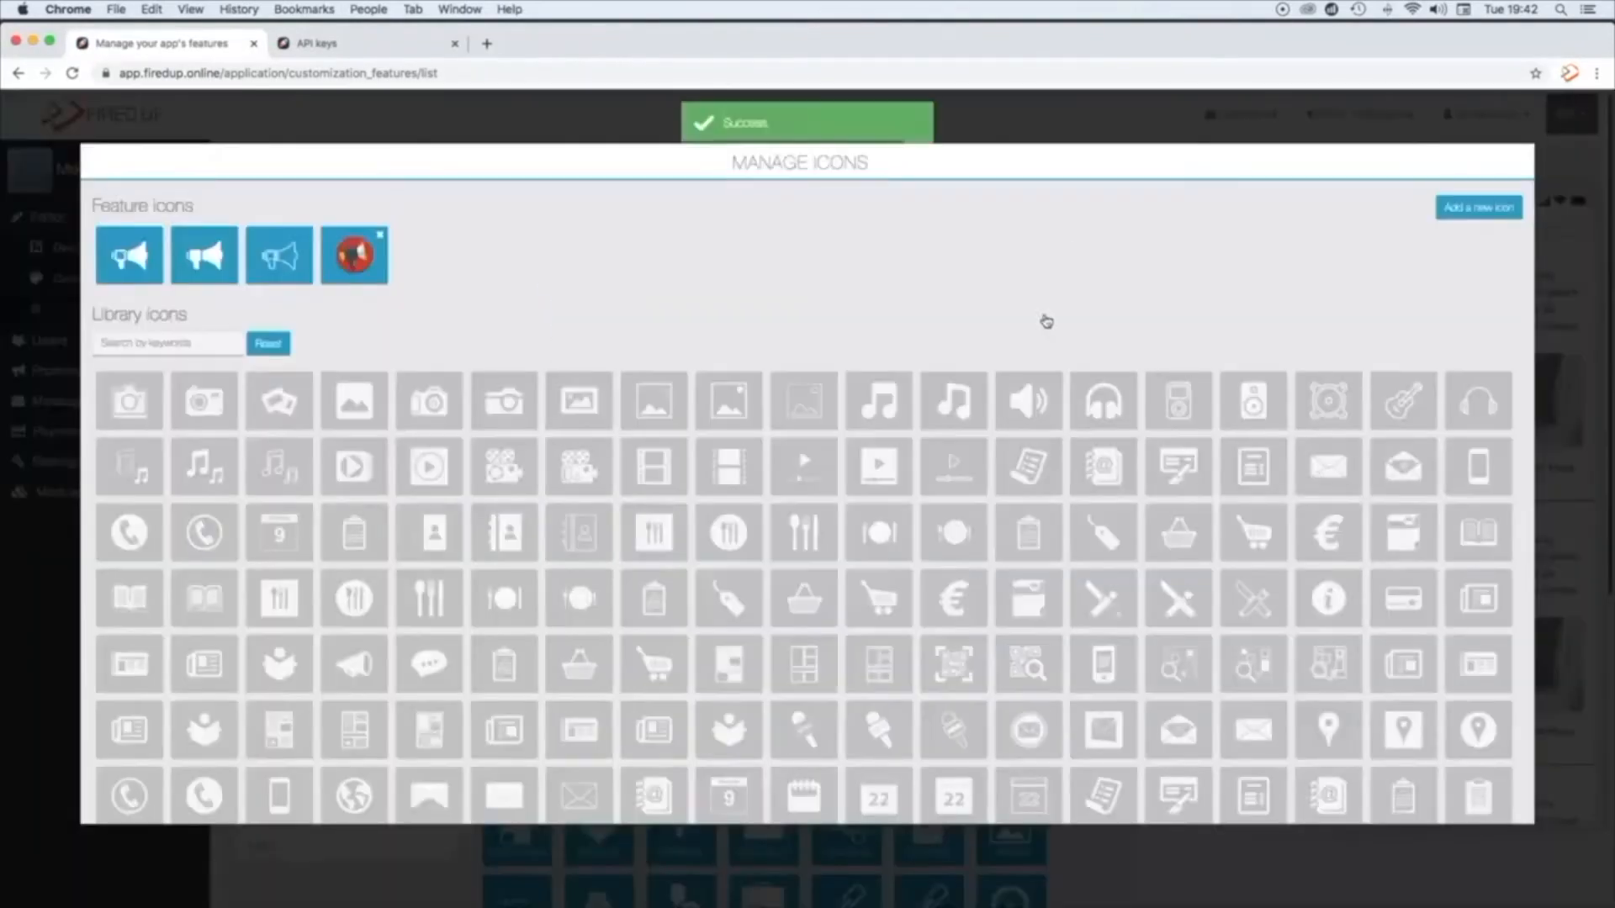
left_click(631, 126)
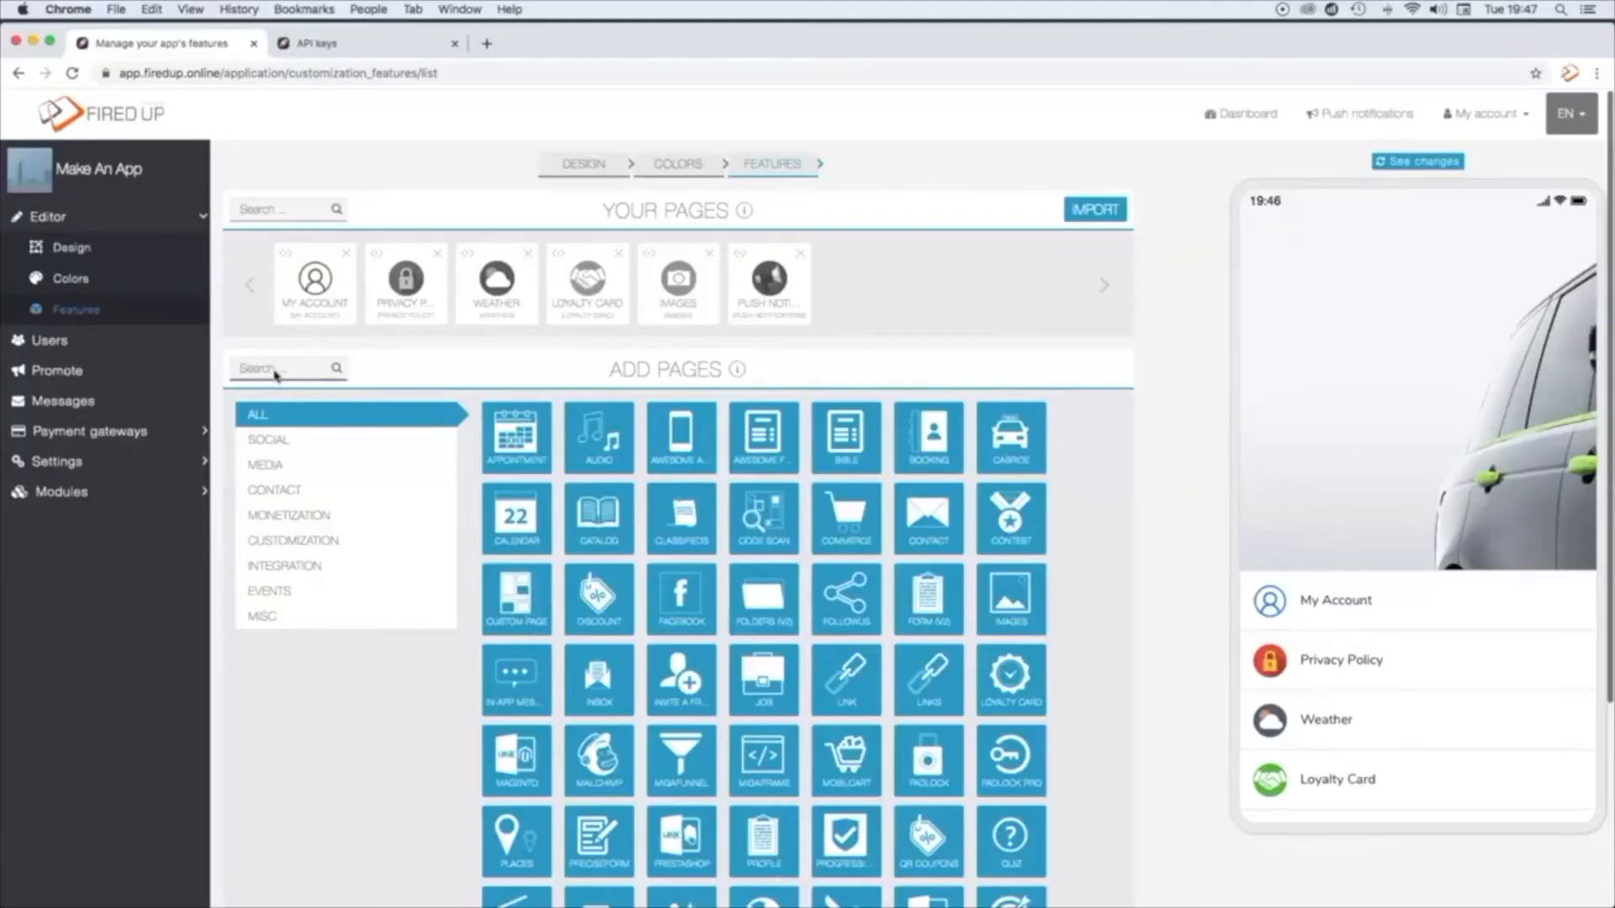
Step: Search the available features for "videos", add the Videos page, and upload videos.png as its icon with the proposed crop
type("videos")
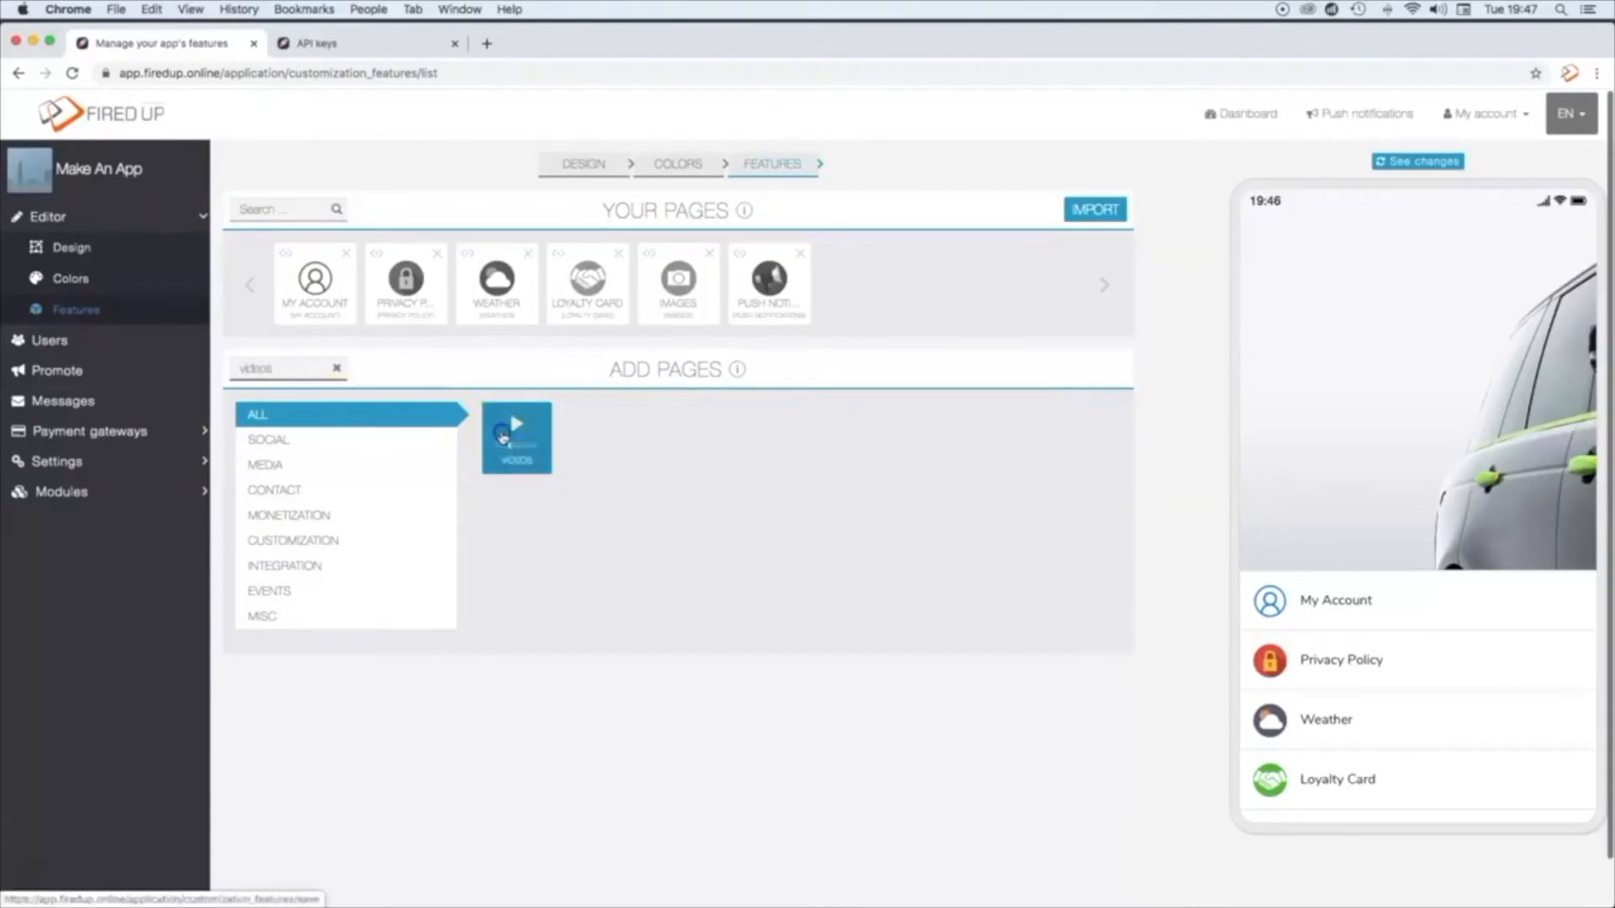
left_click(503, 436)
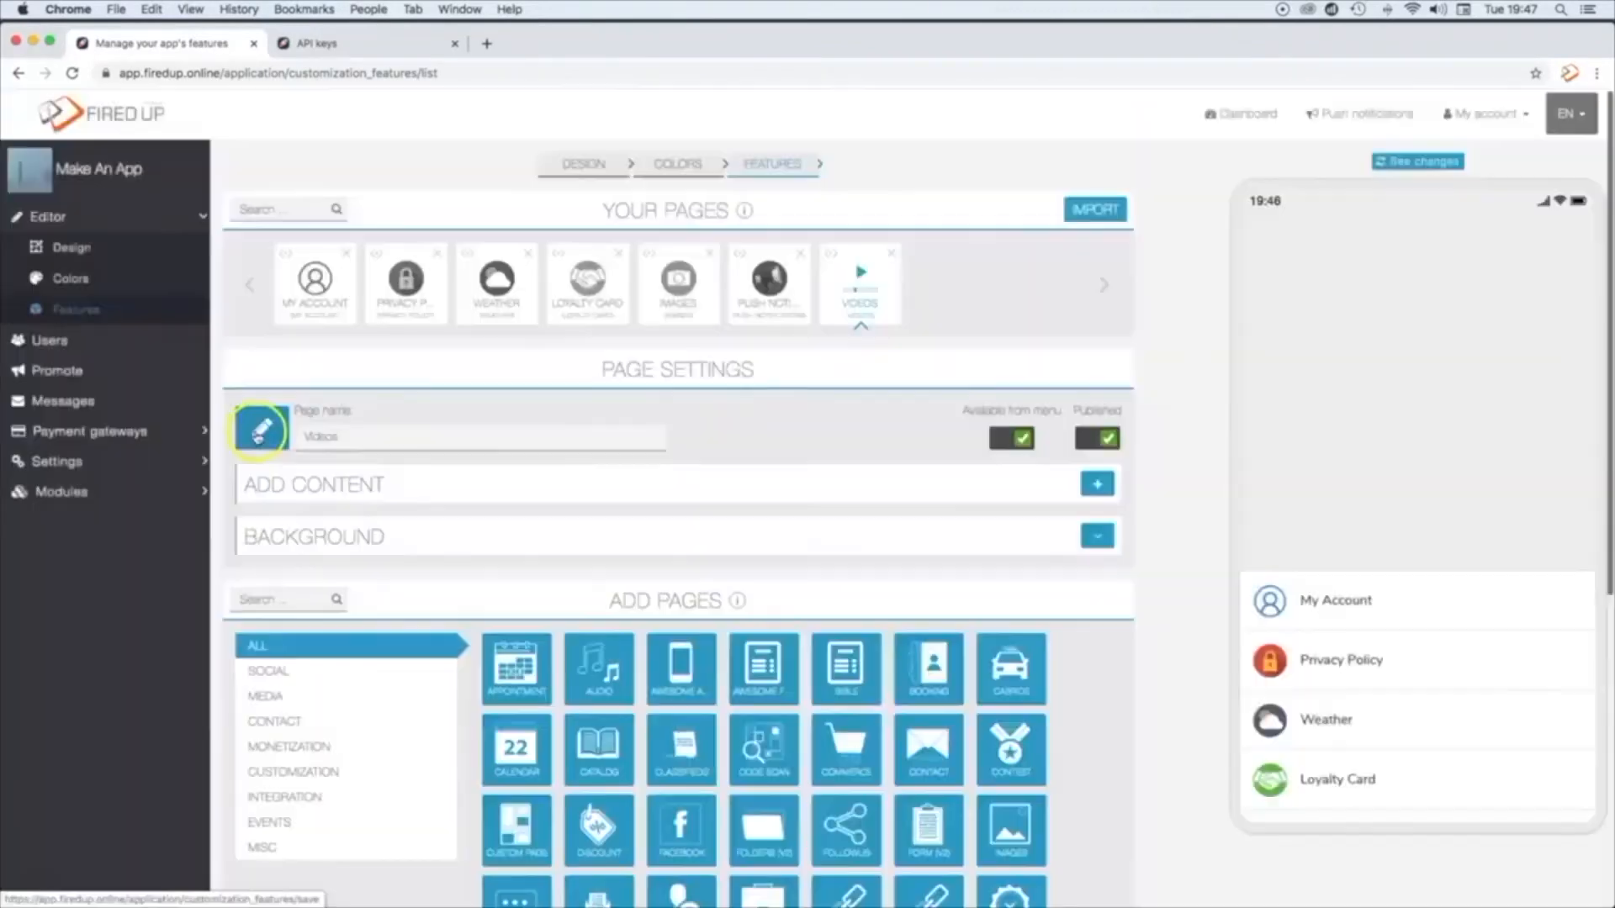
left_click(257, 437)
left_click(1485, 214)
left_click(336, 193)
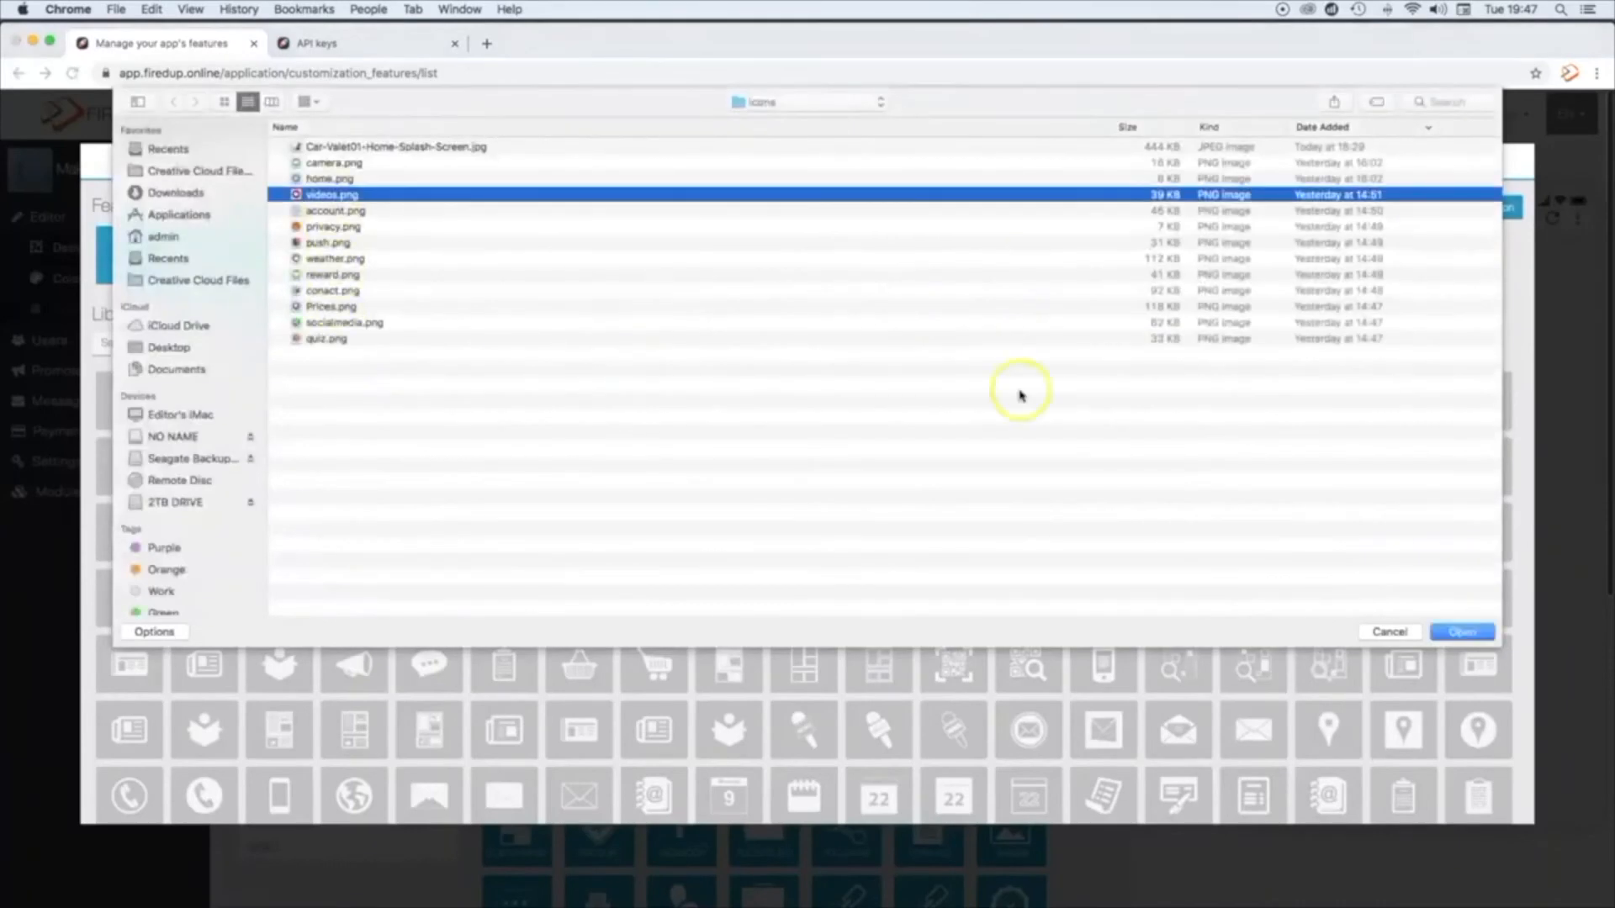
left_click(1466, 631)
left_click(1034, 309)
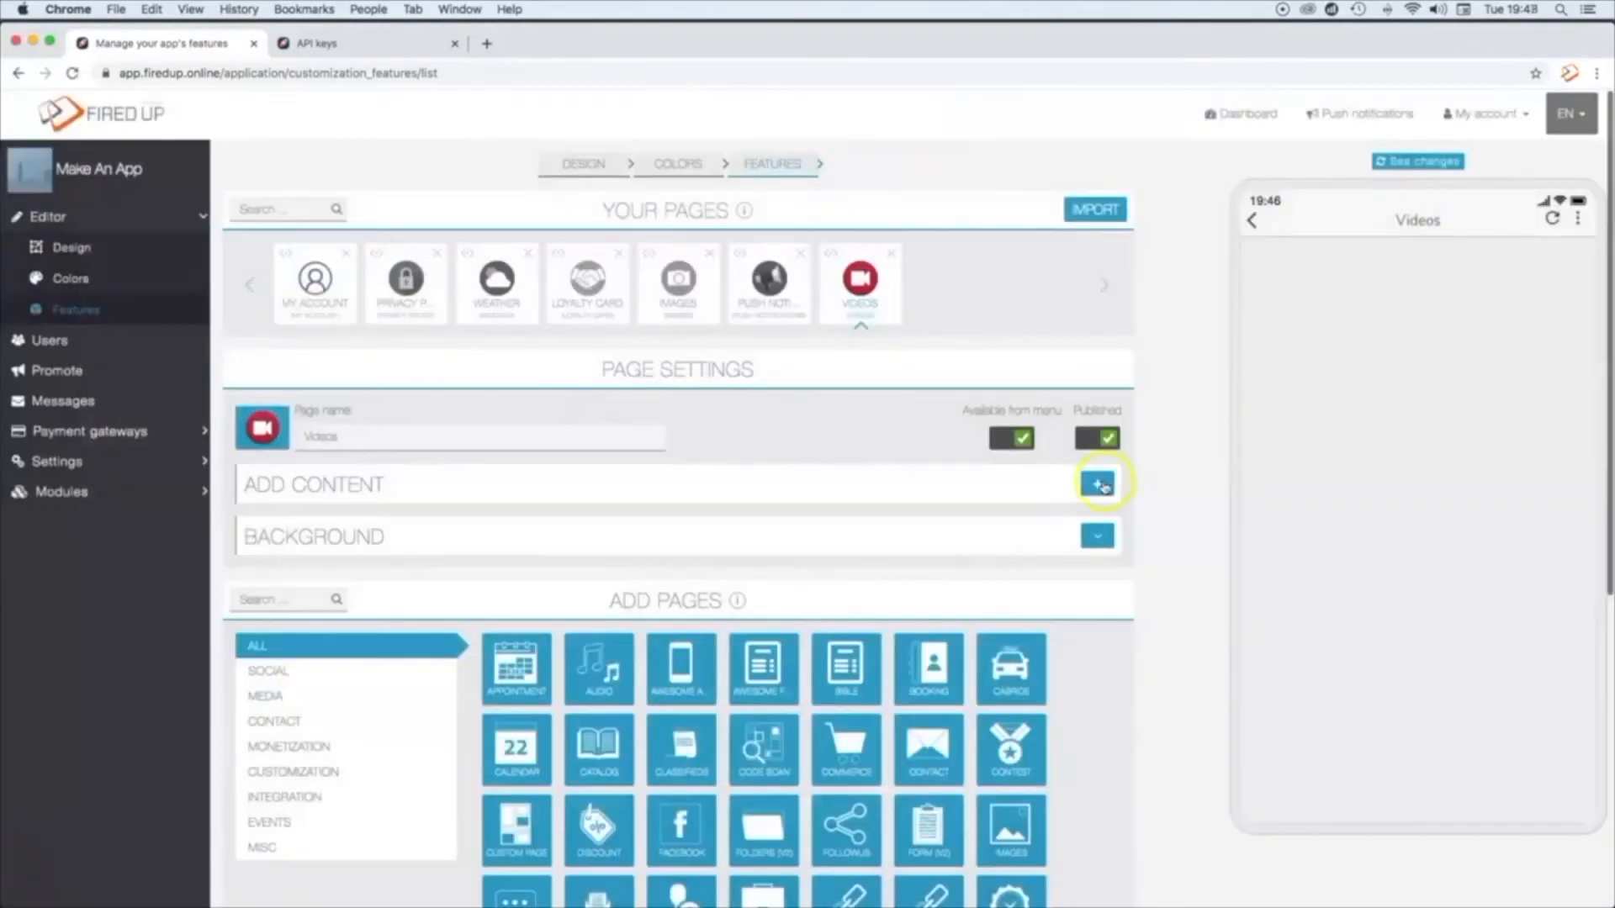
Step: Add YouTube content to the Videos page with the gallery name "Videos"
left_click(1098, 484)
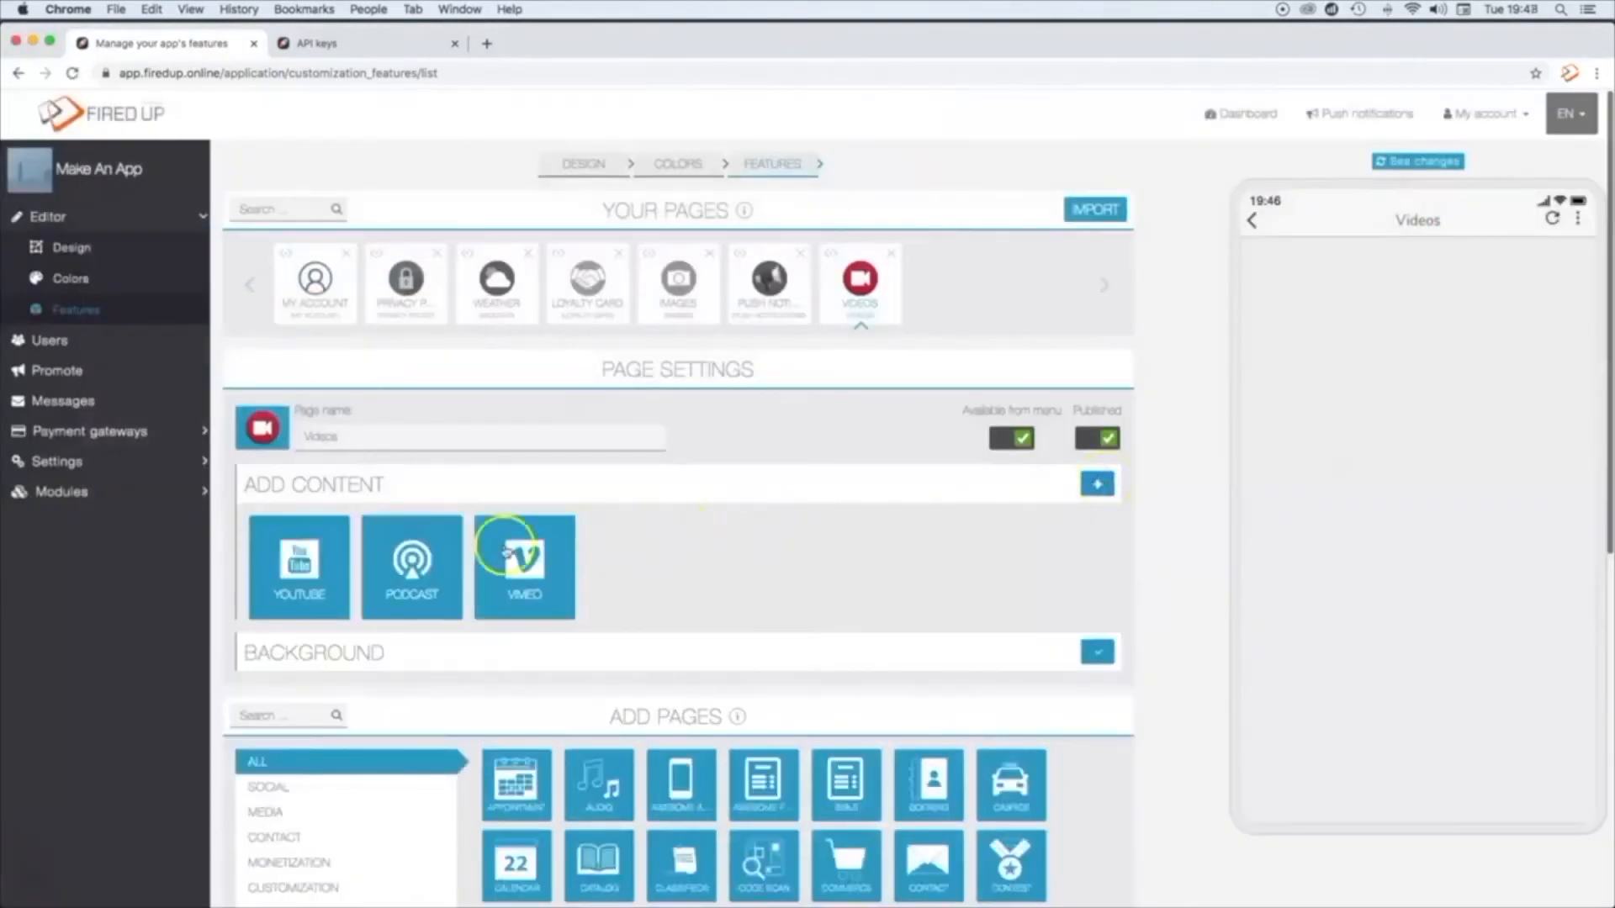
left_click(317, 569)
left_click(387, 569)
type("Videos")
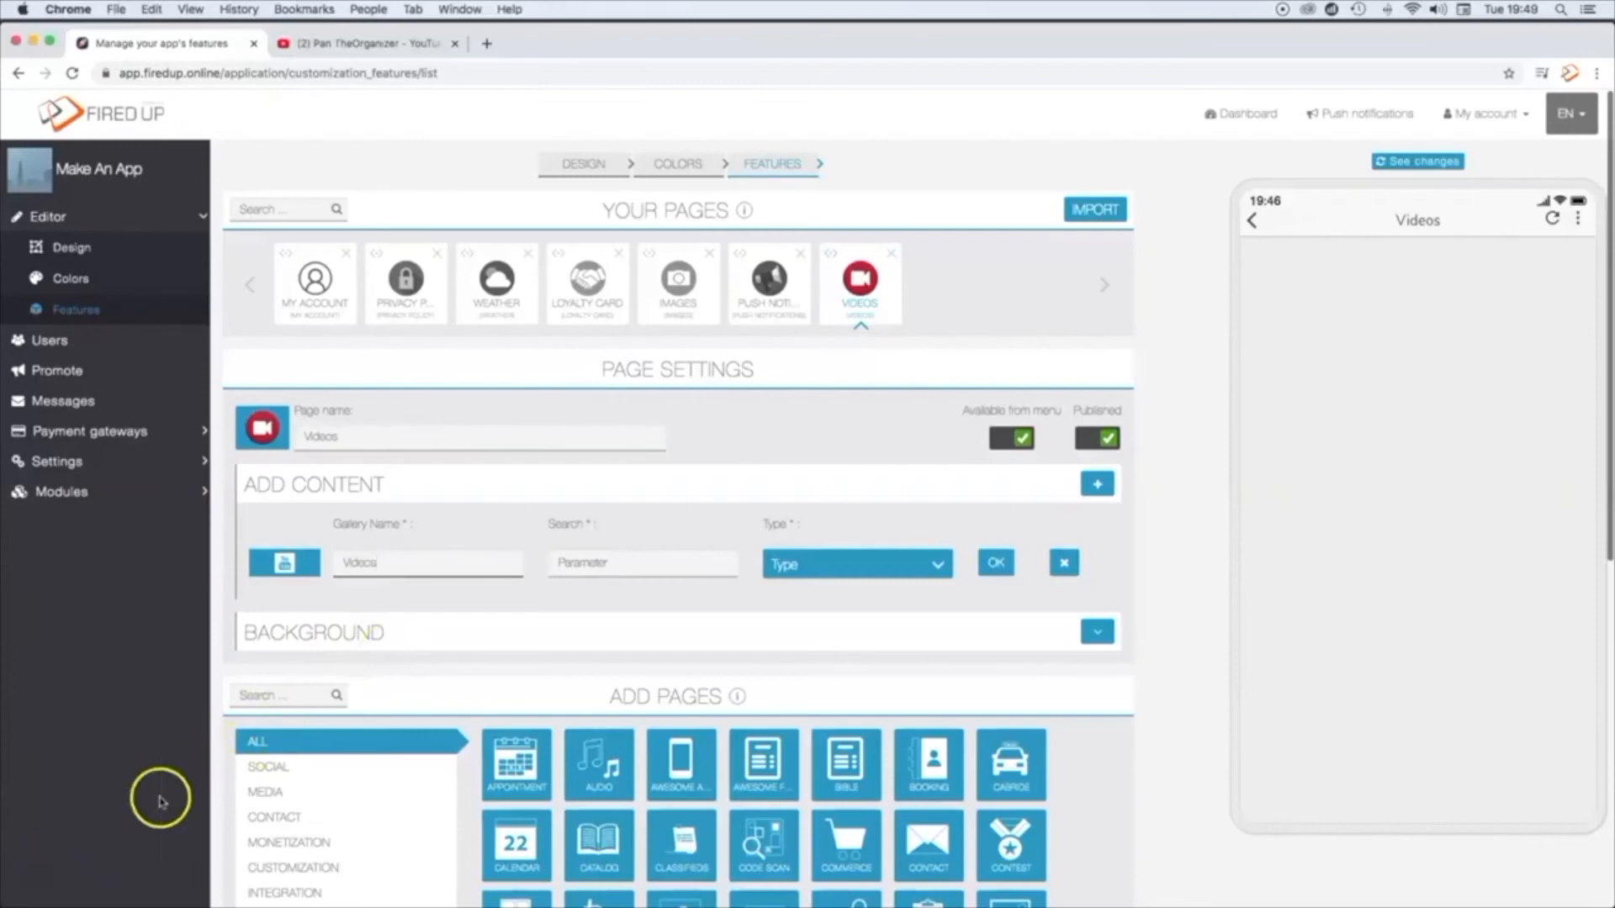
Step: Copy the channel ID from the Pan TheOrganizer YouTube page's URL into the Search parameter of the Videos gallery
left_click(370, 42)
left_click(317, 73)
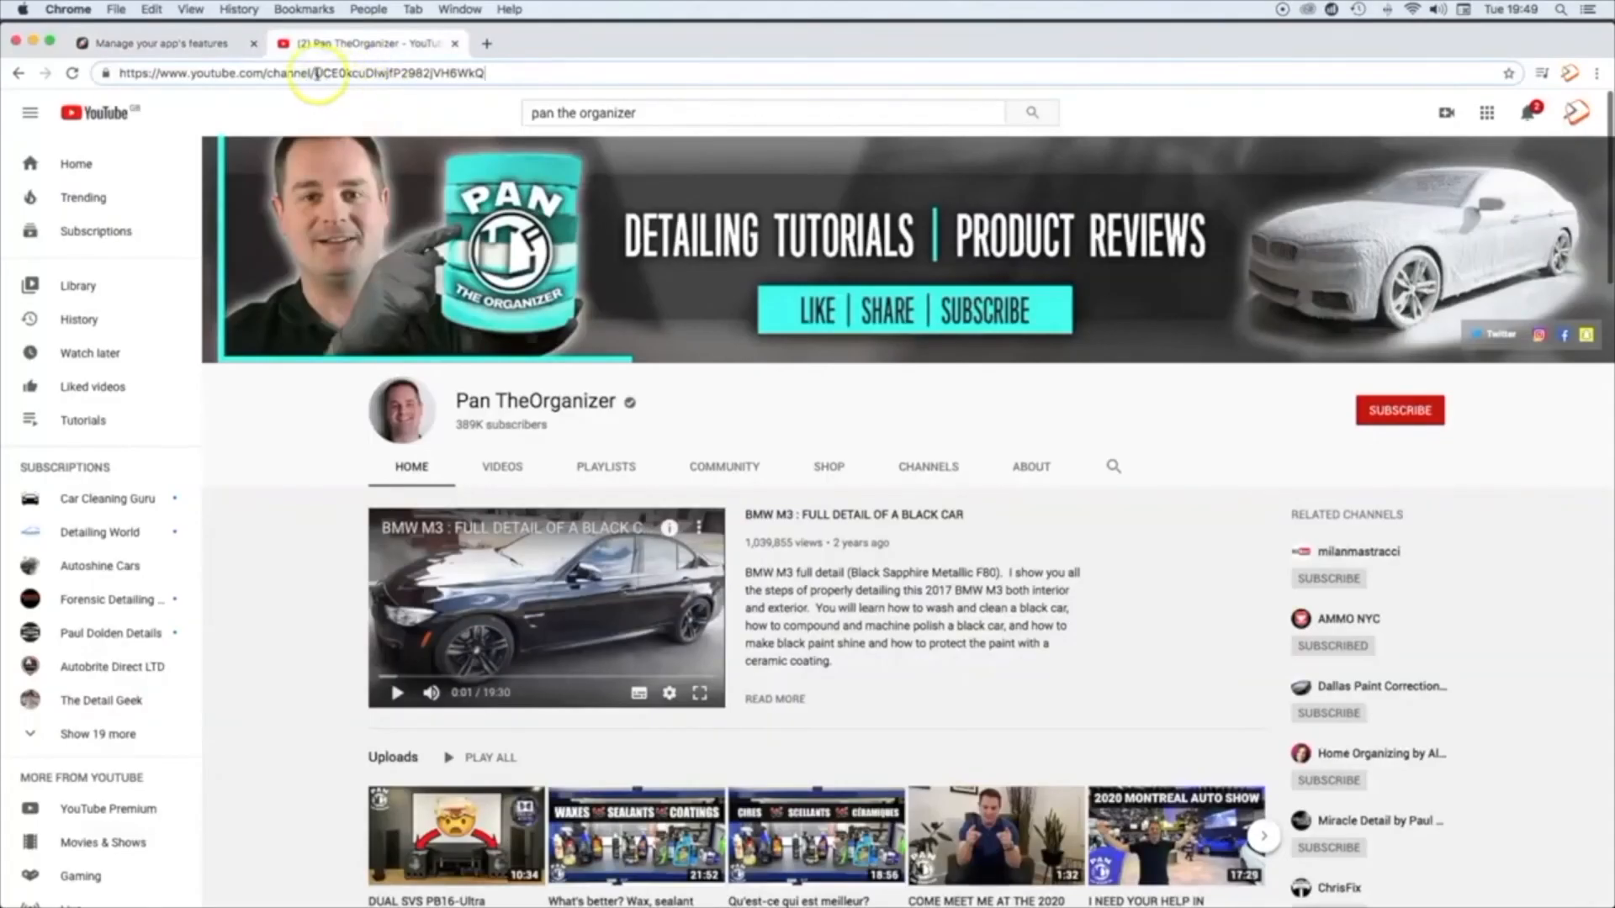
left_click_drag(317, 73, 495, 78)
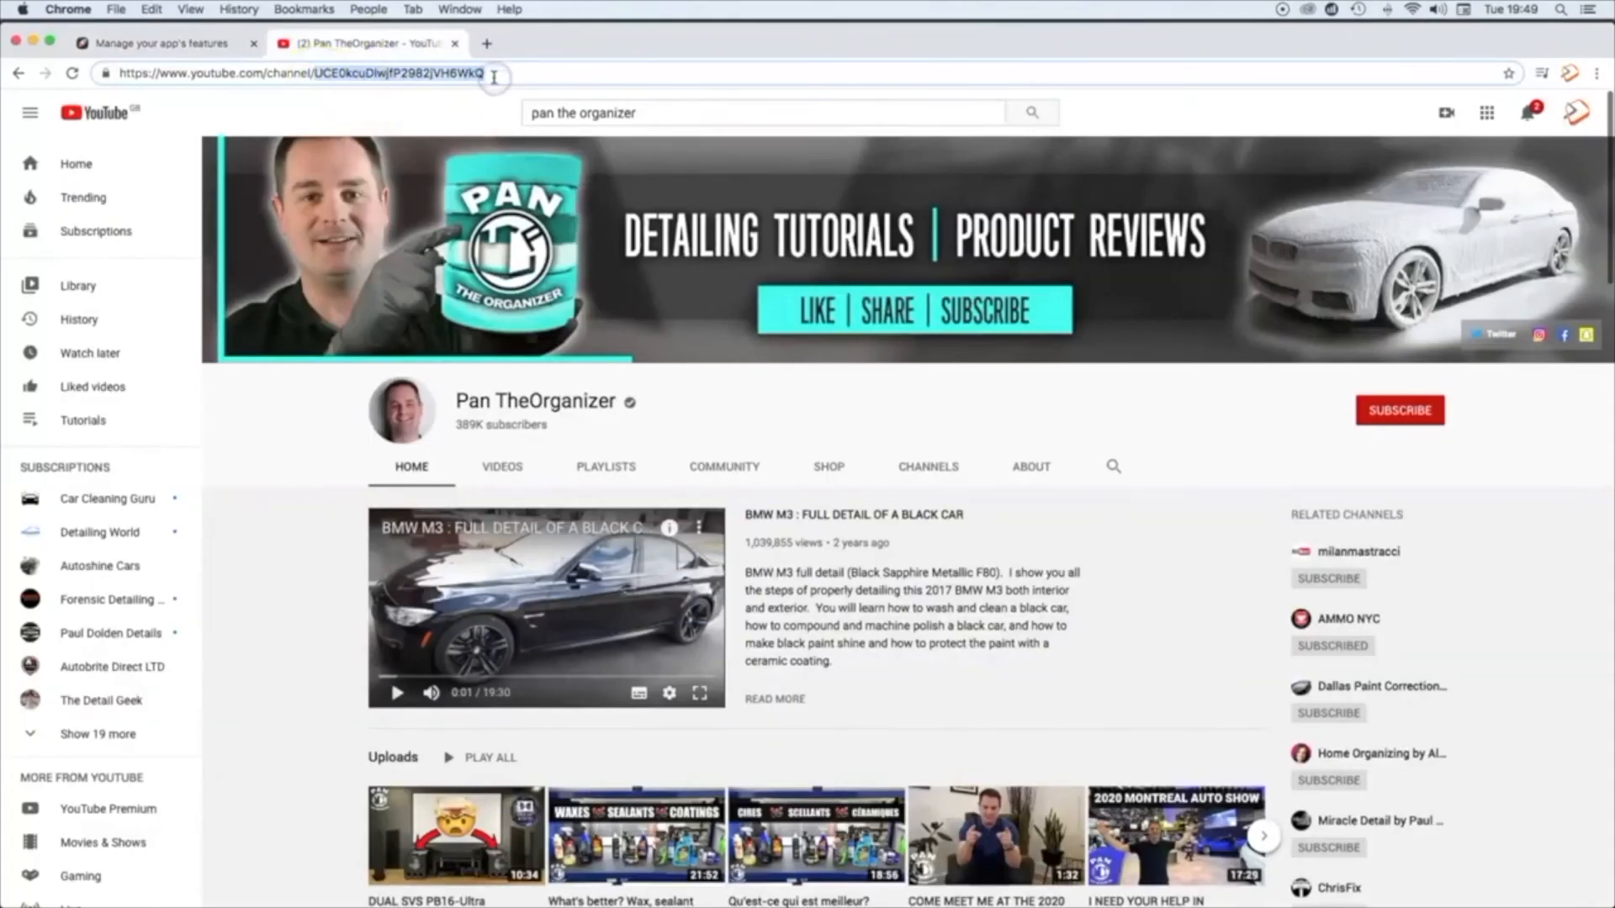
left_click(229, 54)
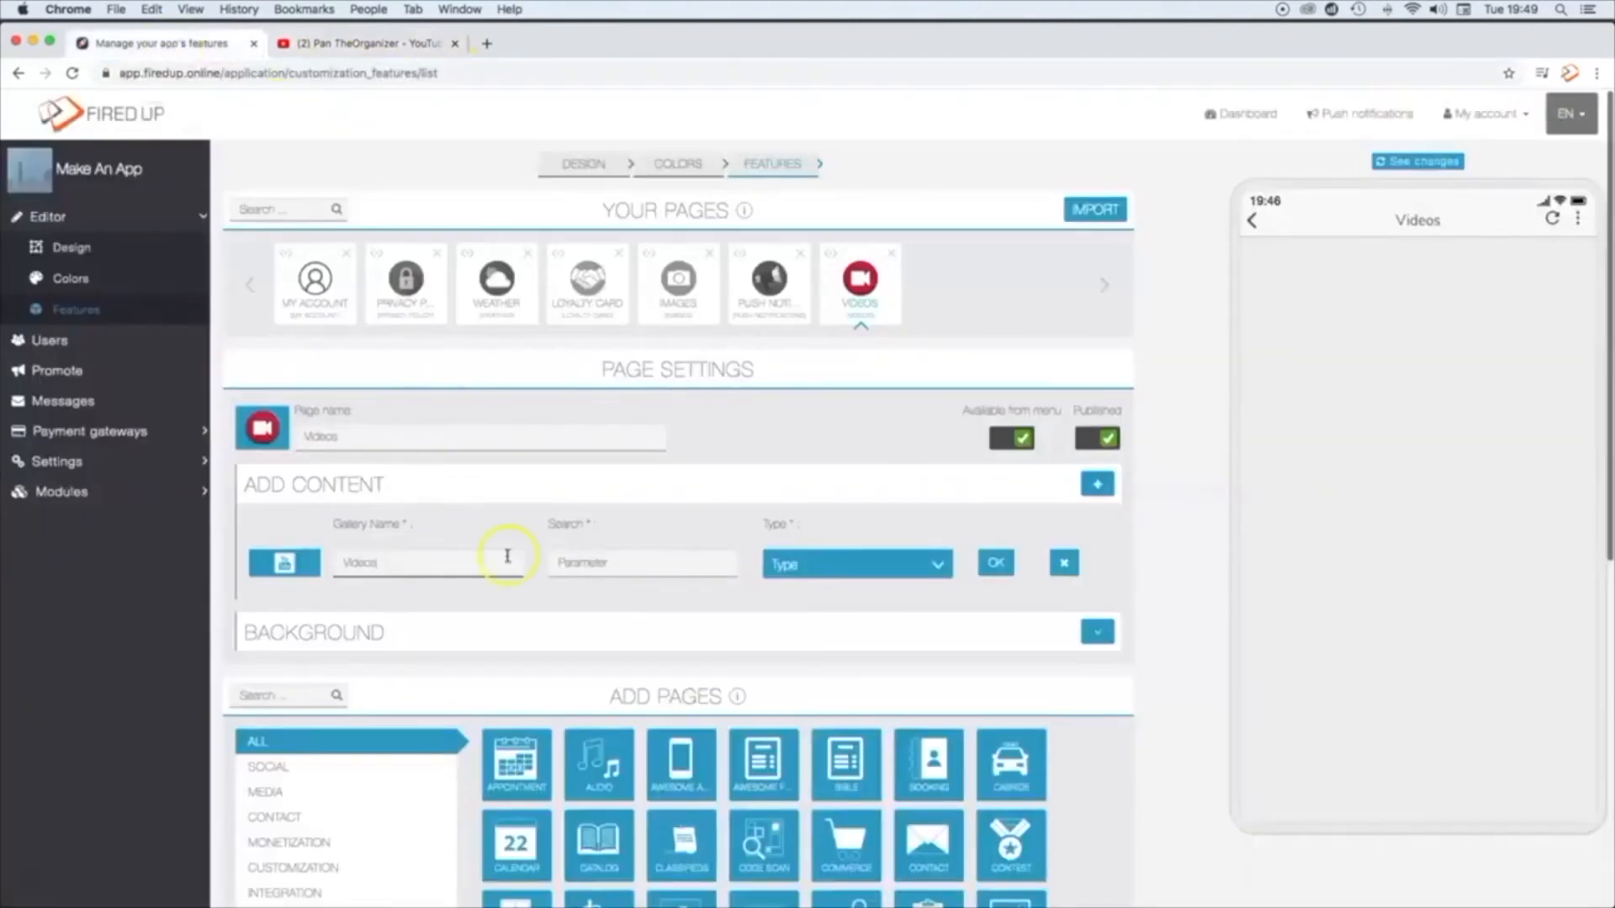
left_click(579, 563)
key("super+v")
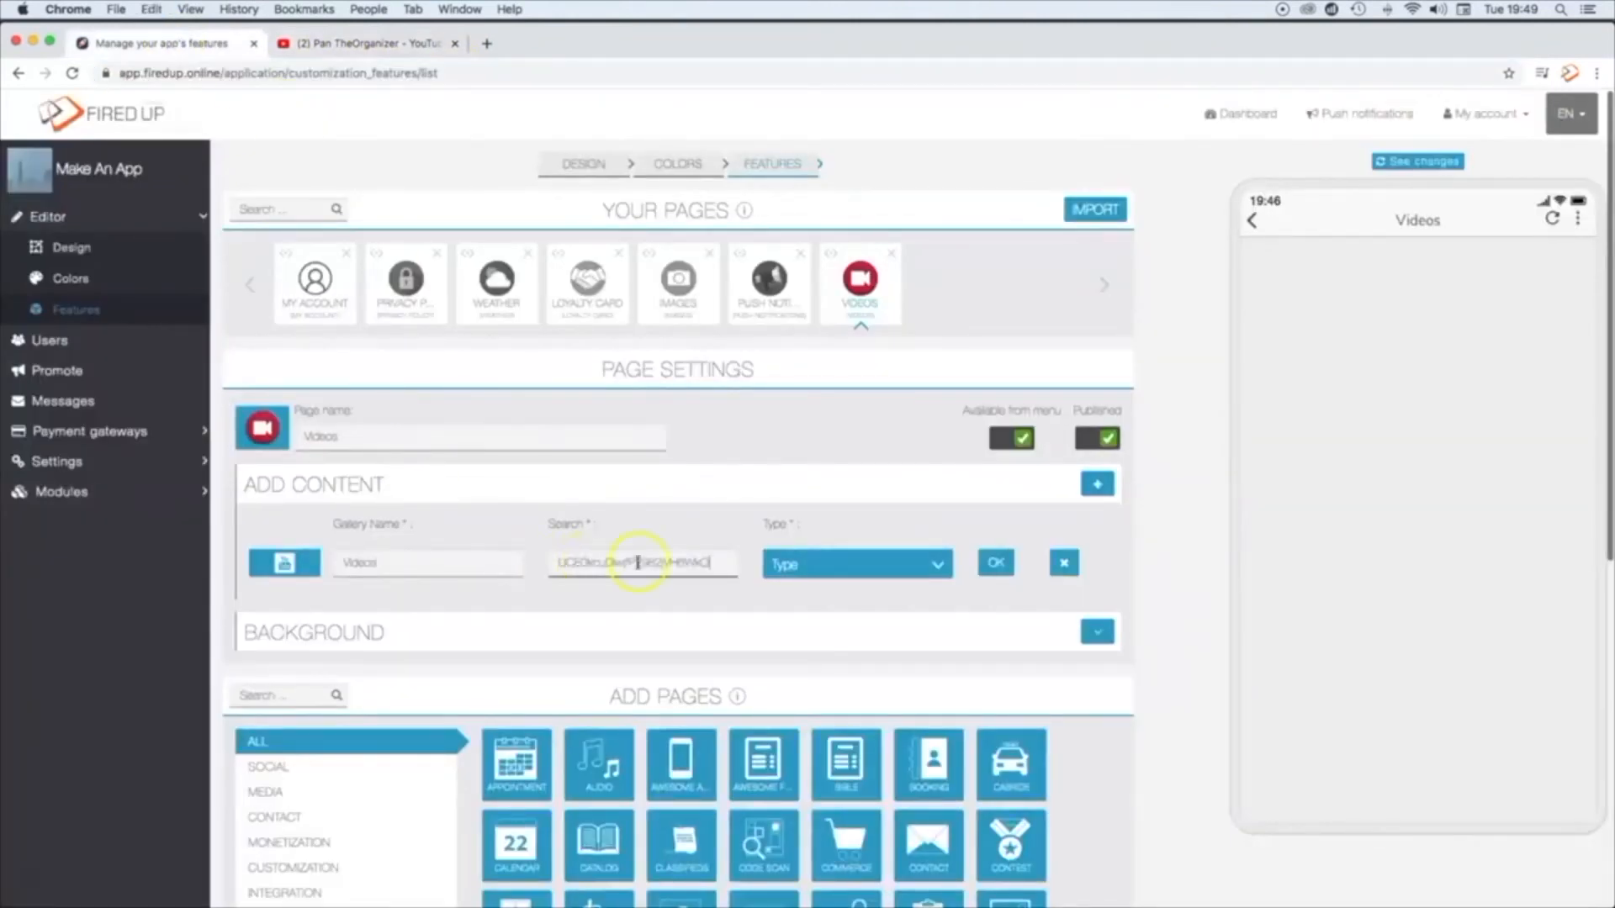
Step: Set the YouTube gallery's type to Channel and save the gallery
left_click(791, 565)
left_click(791, 583)
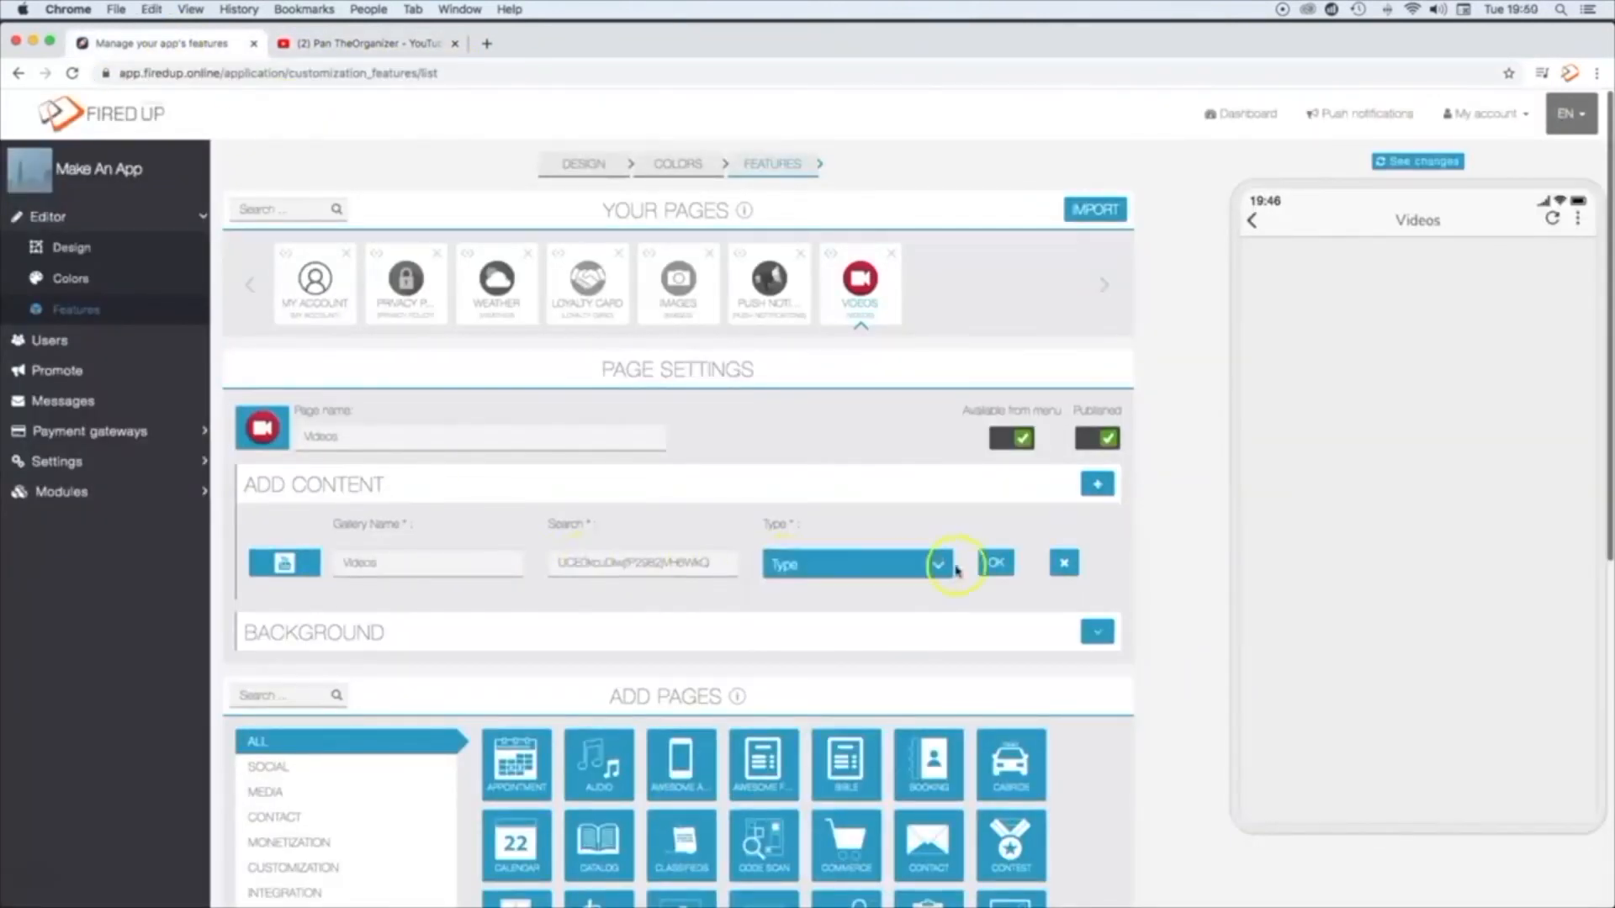
left_click(996, 562)
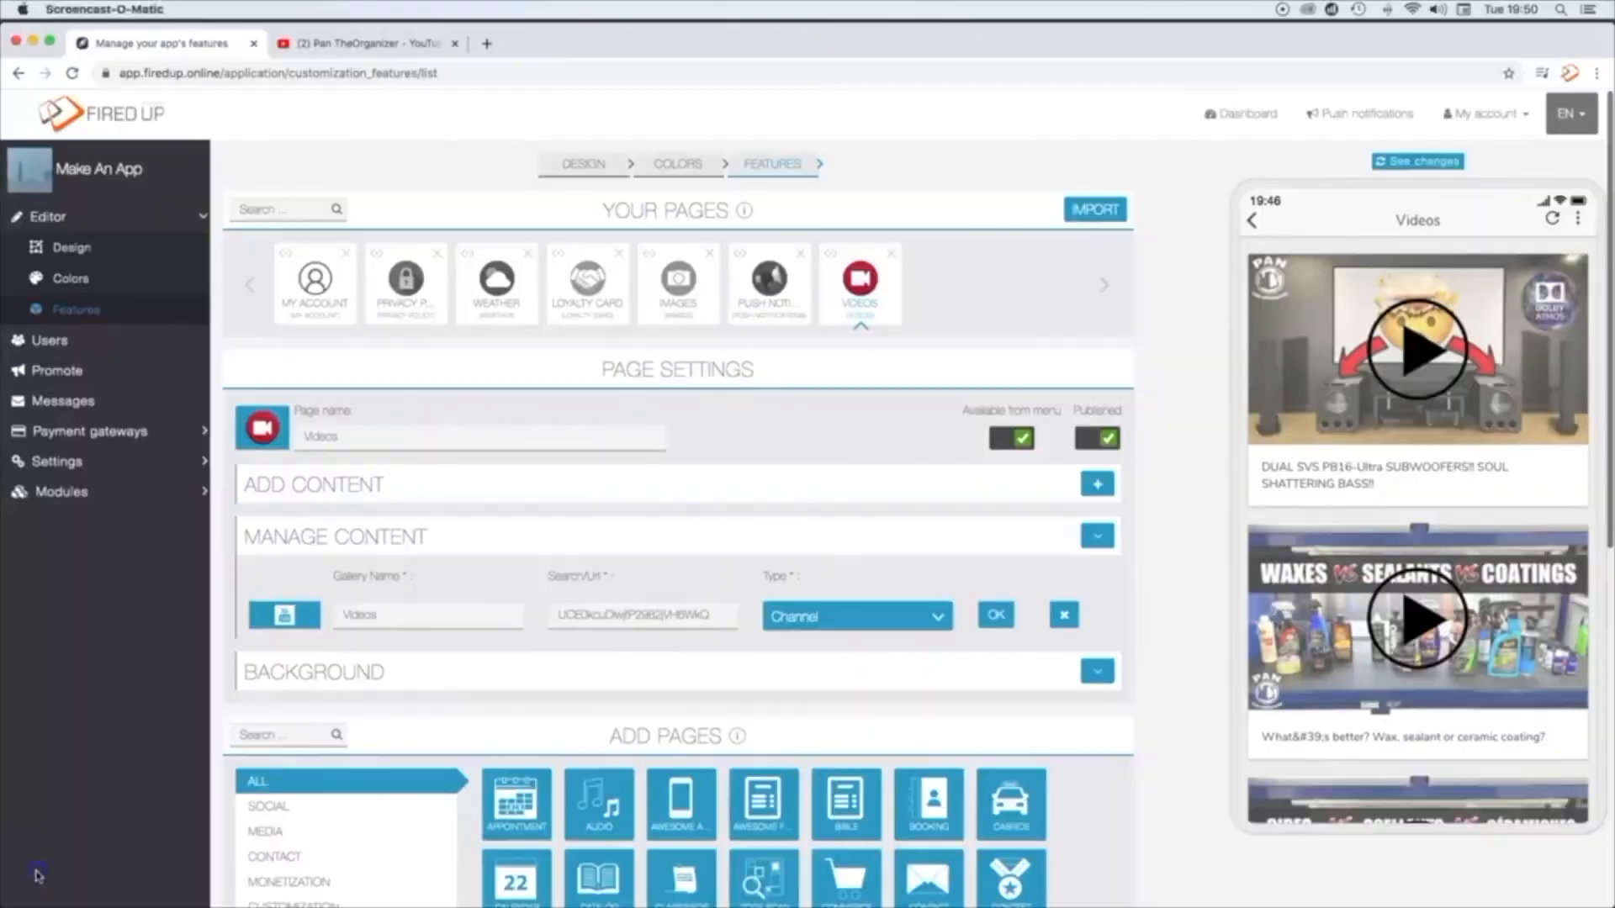
Step: Make the app's white homepage background color semi-transparent by lowering its opacity in the color settings
left_click(700, 165)
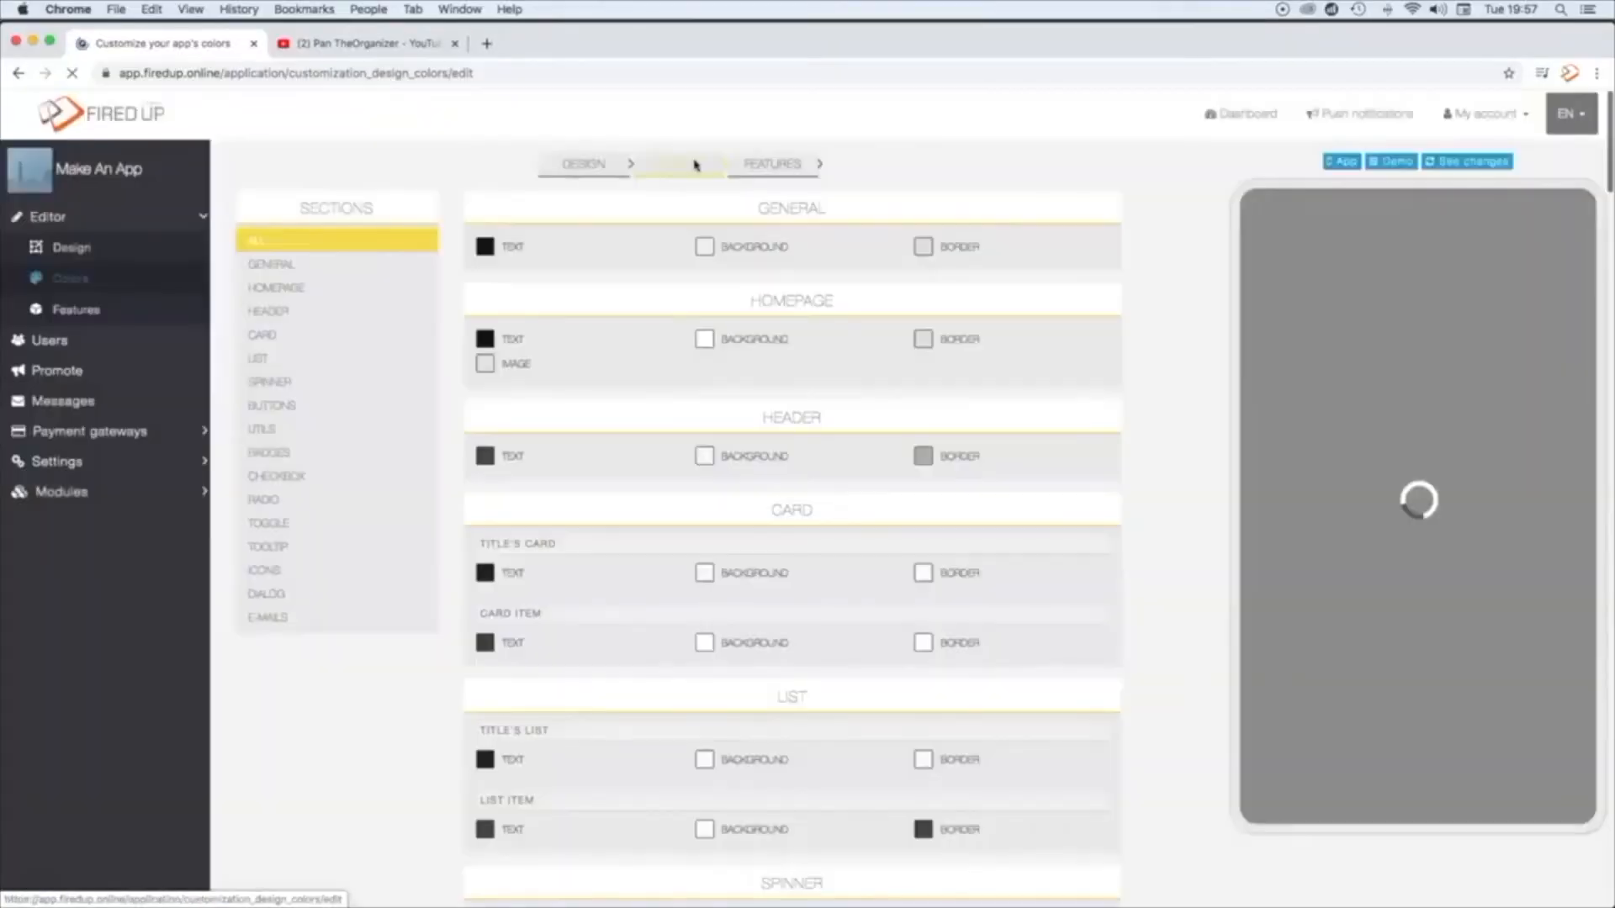
left_click(704, 339)
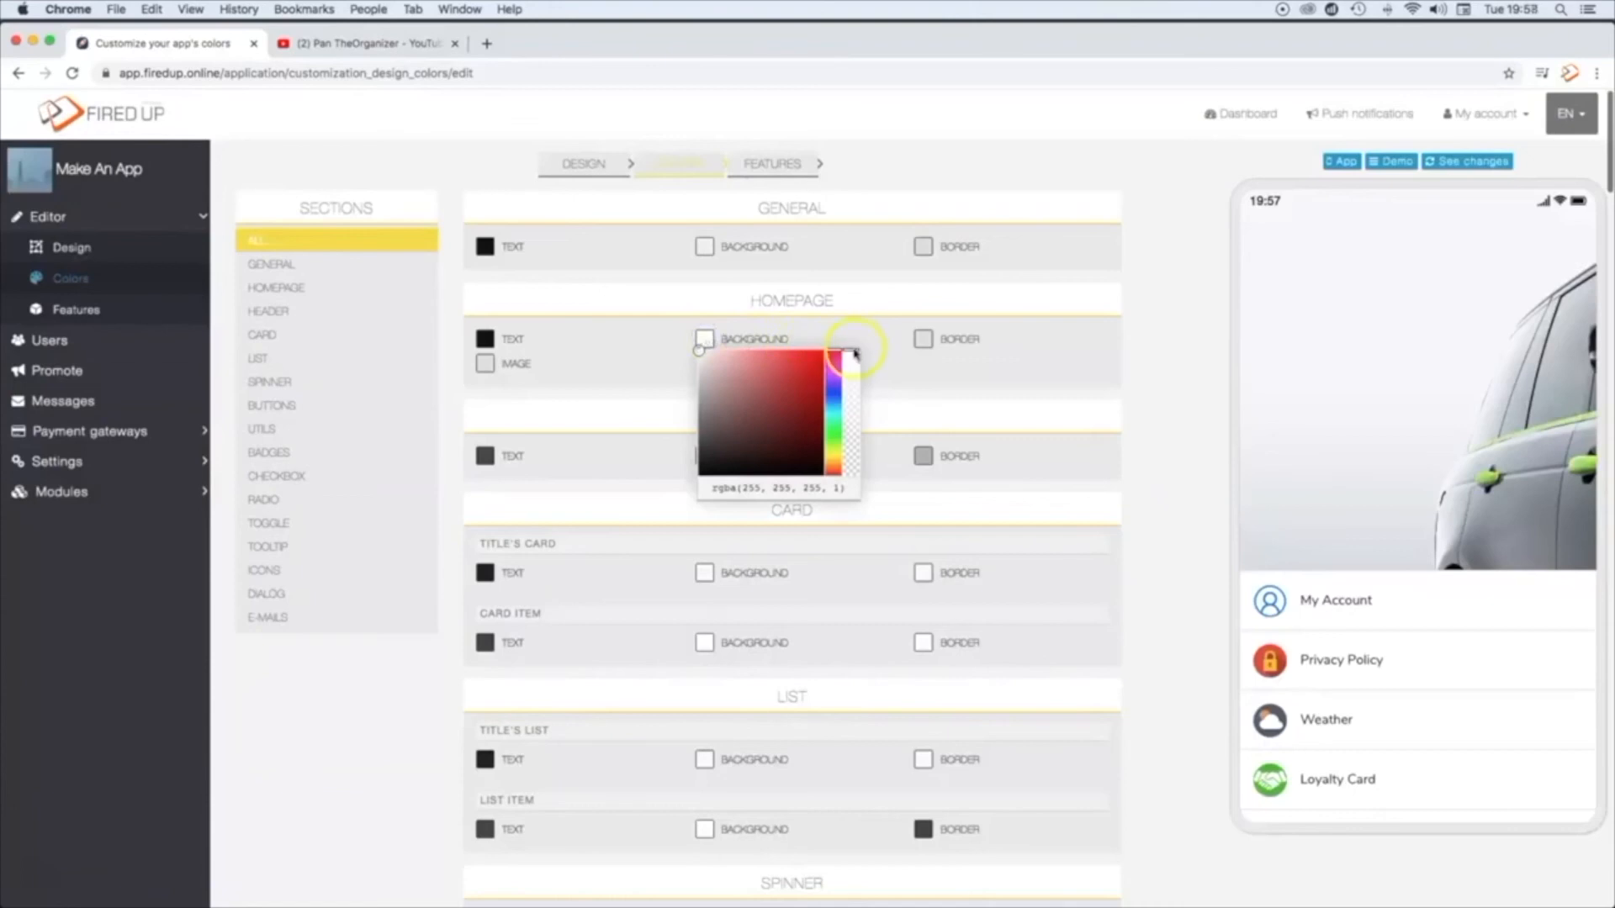
left_click_drag(853, 351, 855, 367)
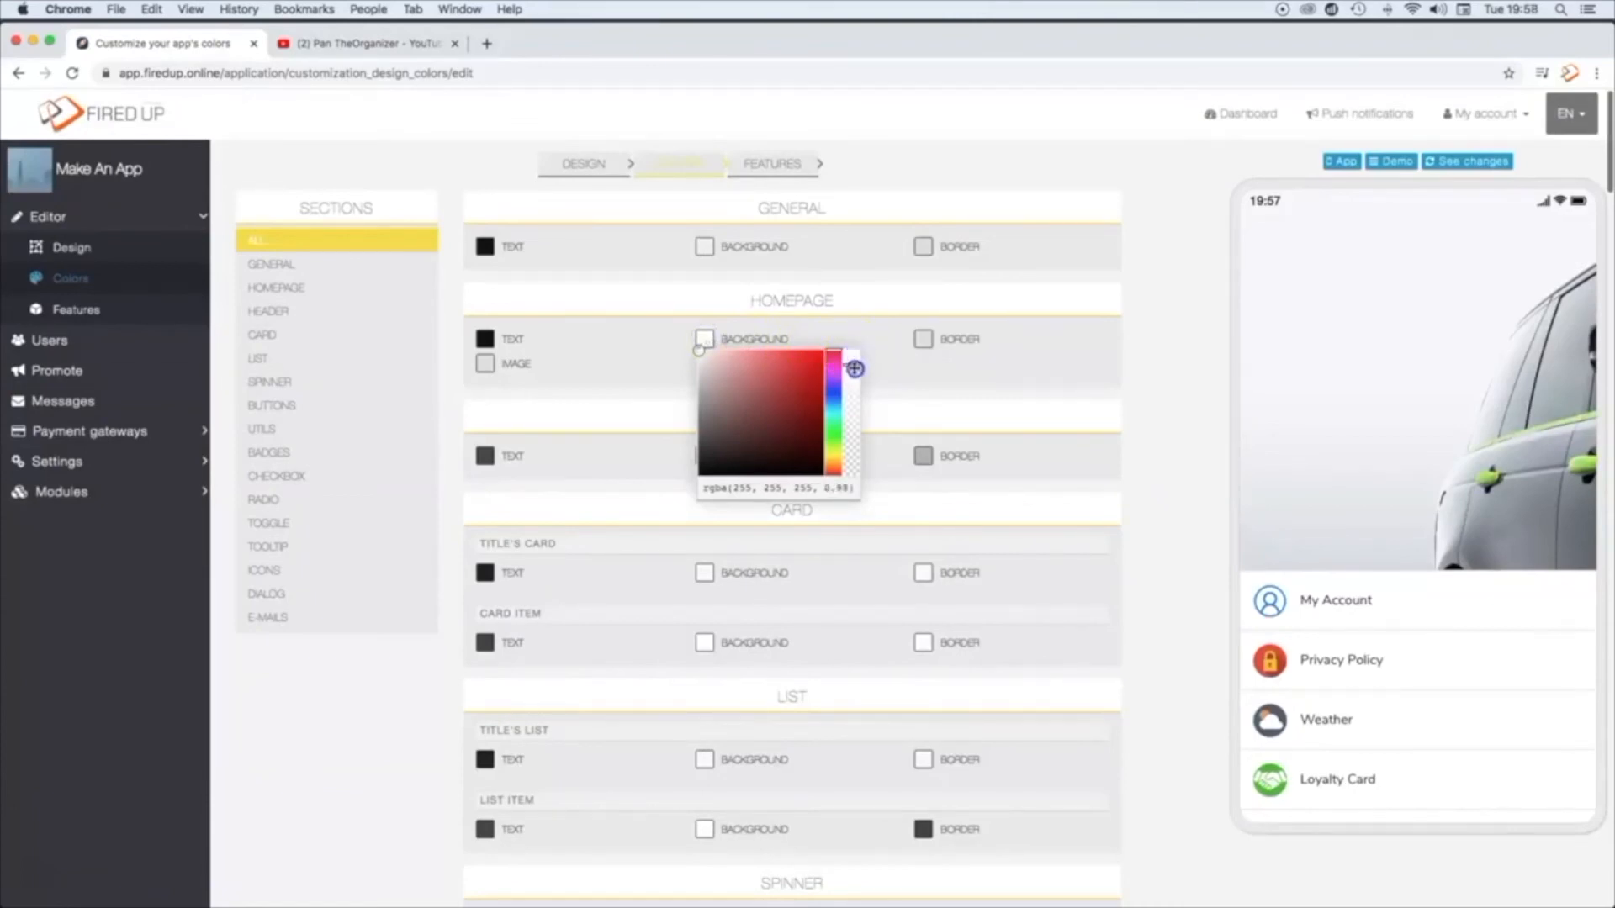
left_click_drag(857, 422, 857, 429)
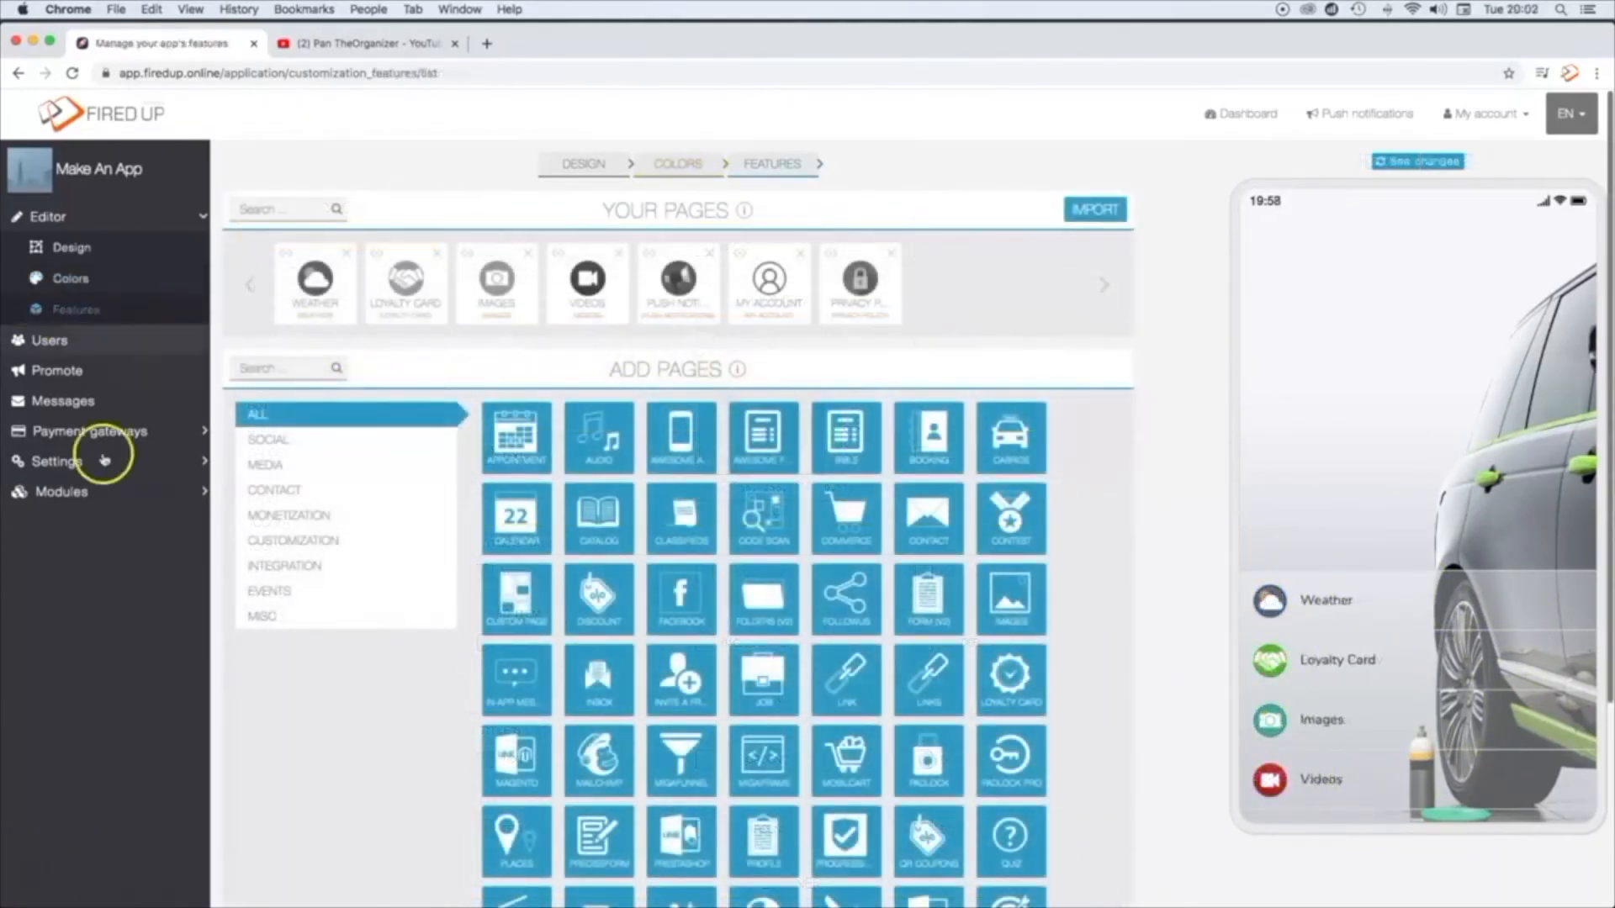
Step: Open the app's Promote page to view its store URL fields and QR code
left_click(59, 378)
left_click(40, 379)
left_click(25, 377)
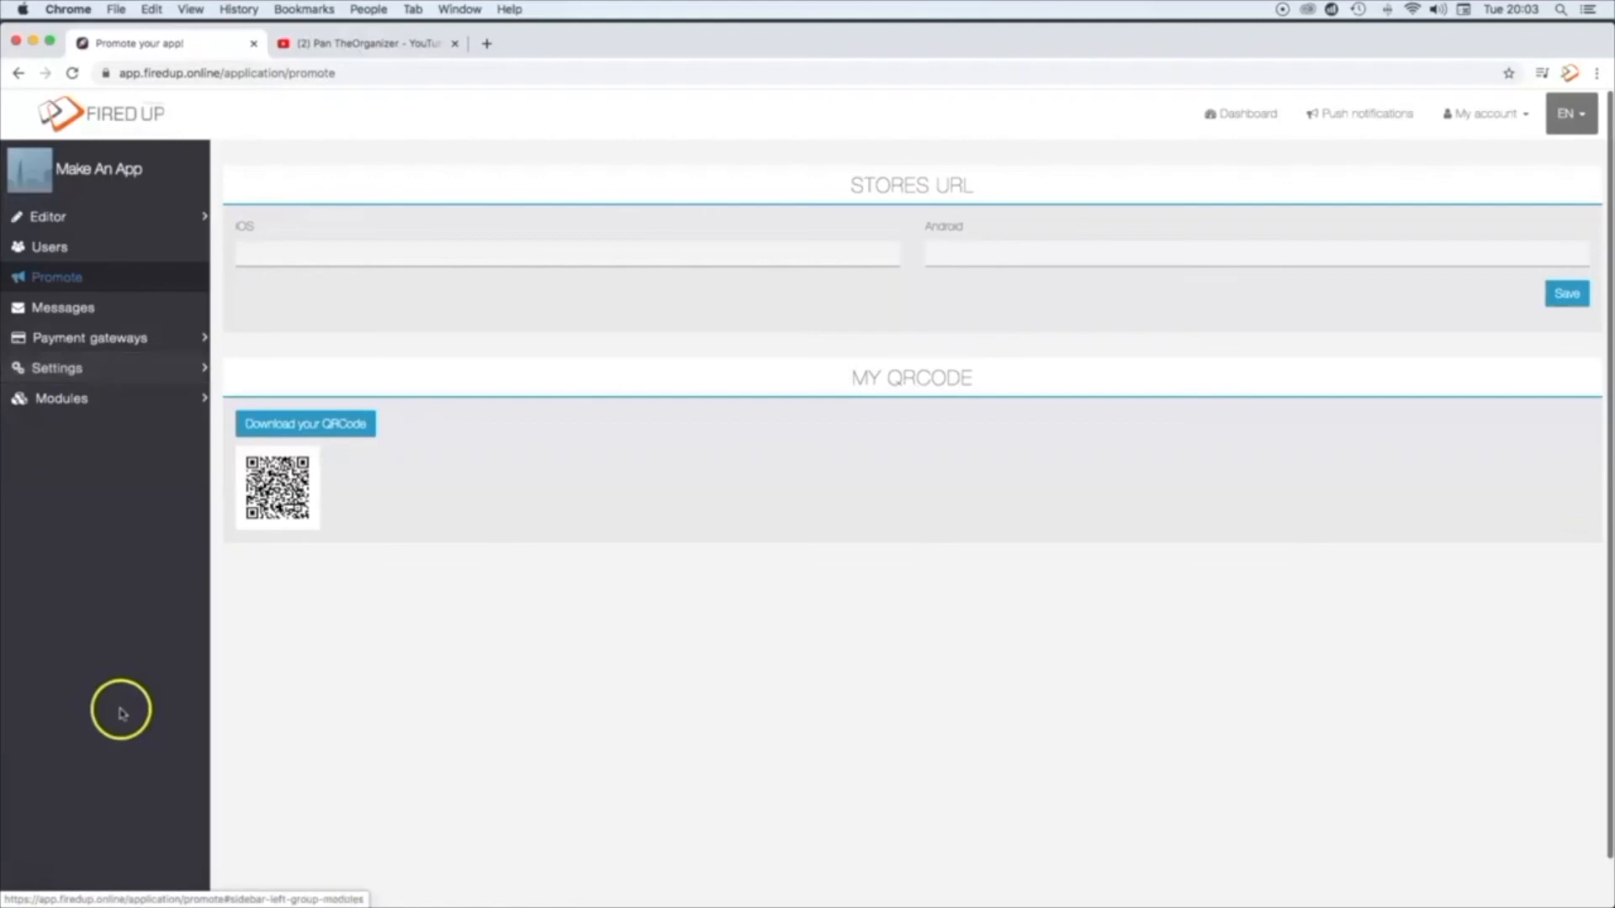
left_click(28, 873)
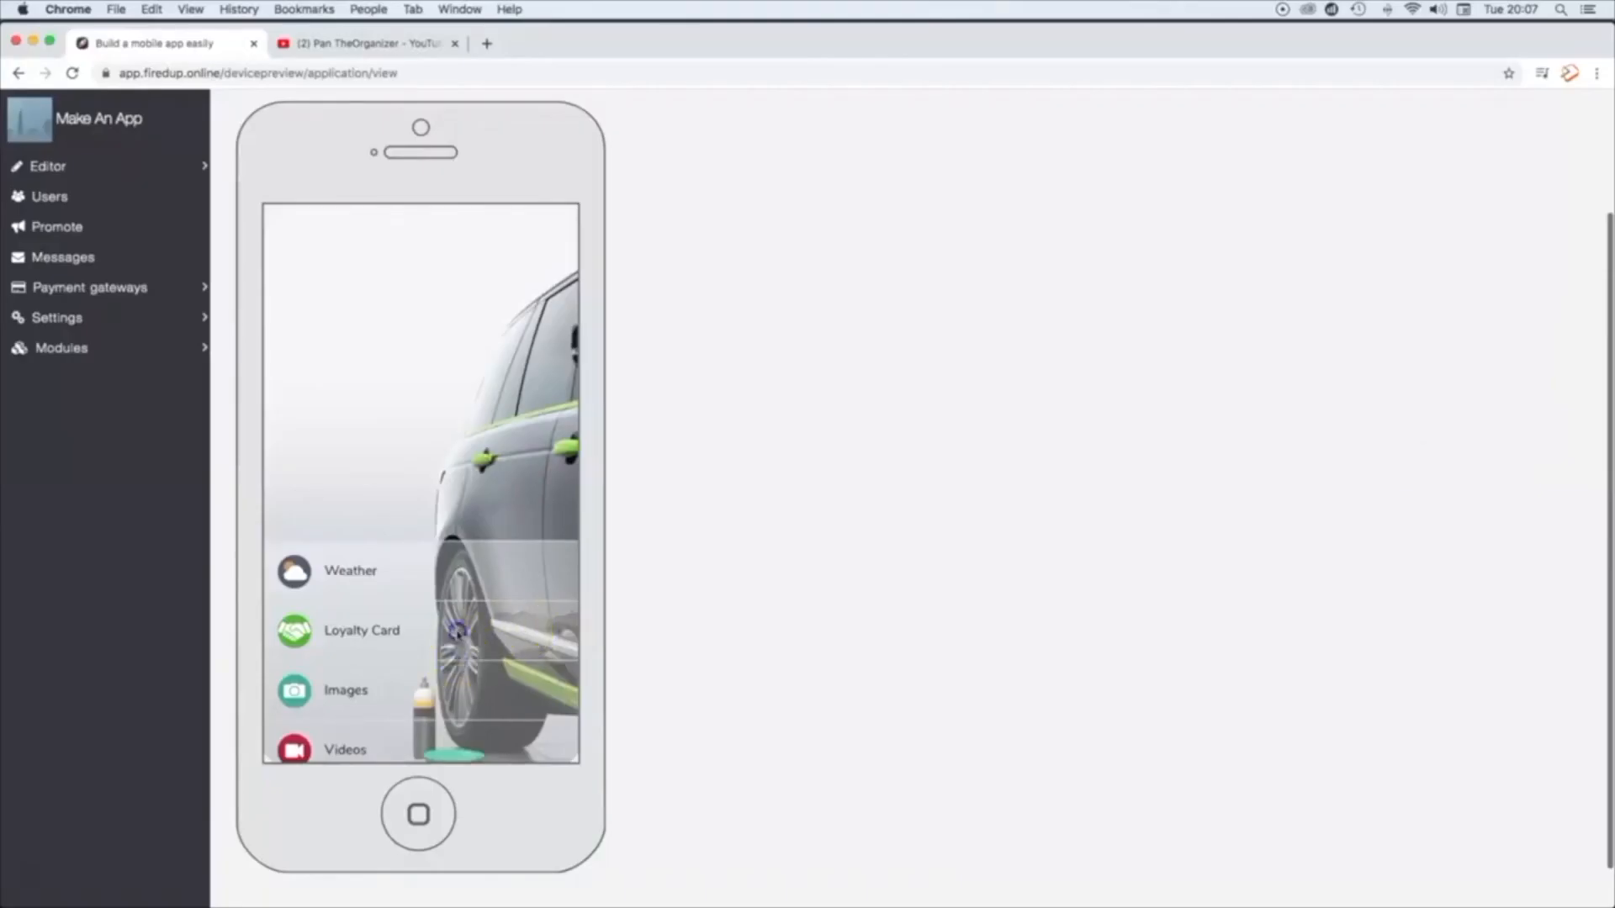
Step: View the app's home menu in the device preview and open its Weather page
scroll(465, 553, "down", 1)
left_click_drag(465, 552, 467, 665)
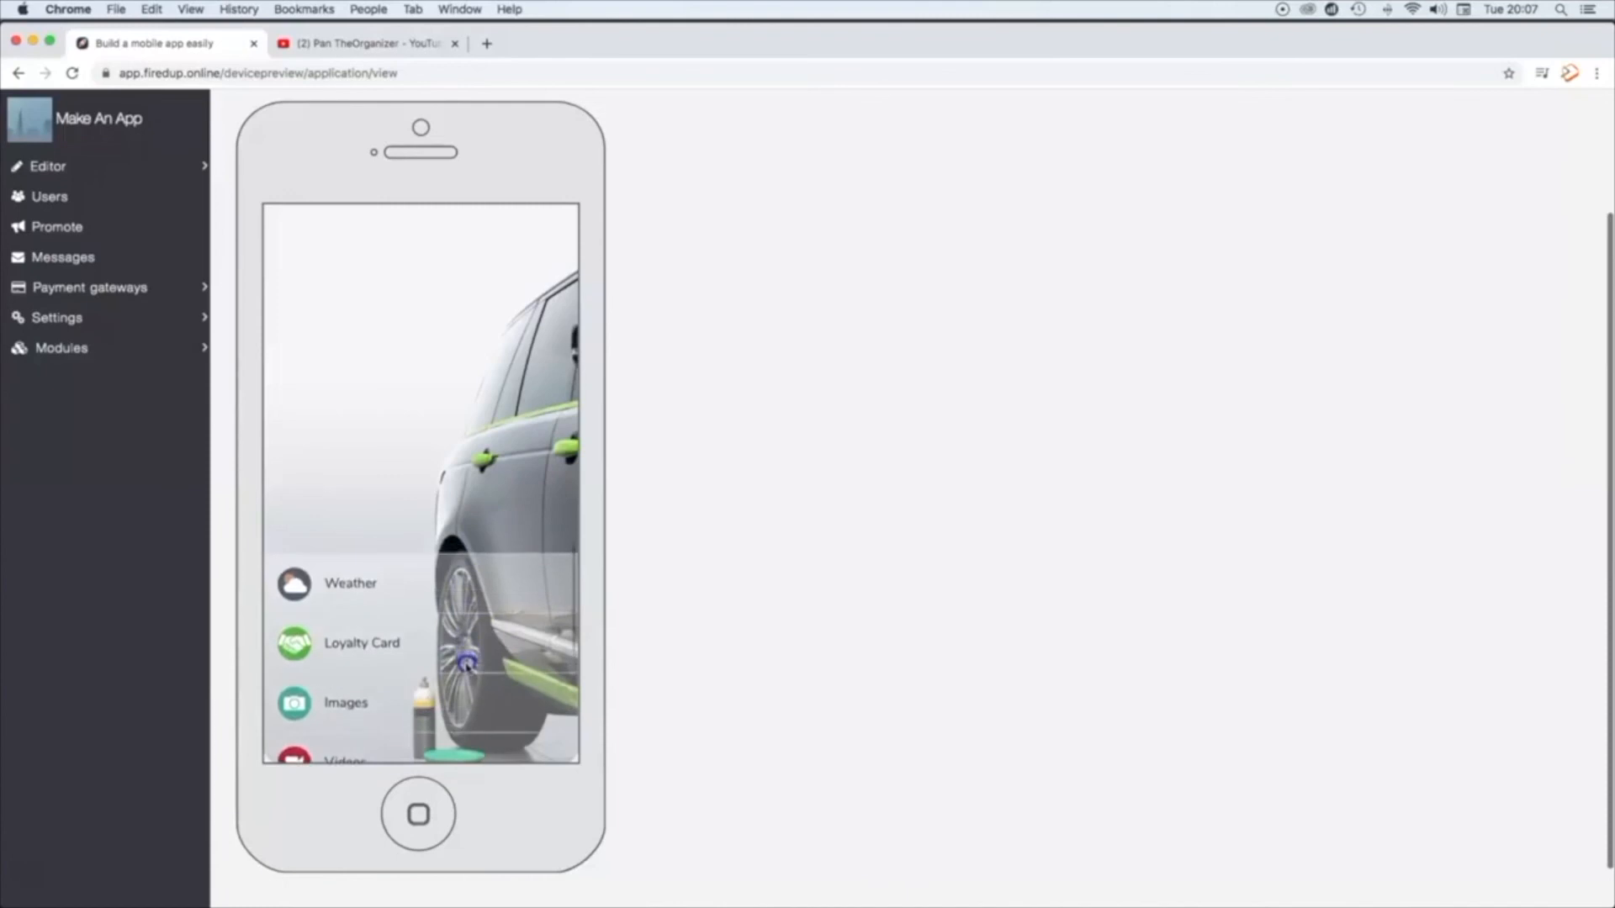
left_click_drag(401, 633, 325, 585)
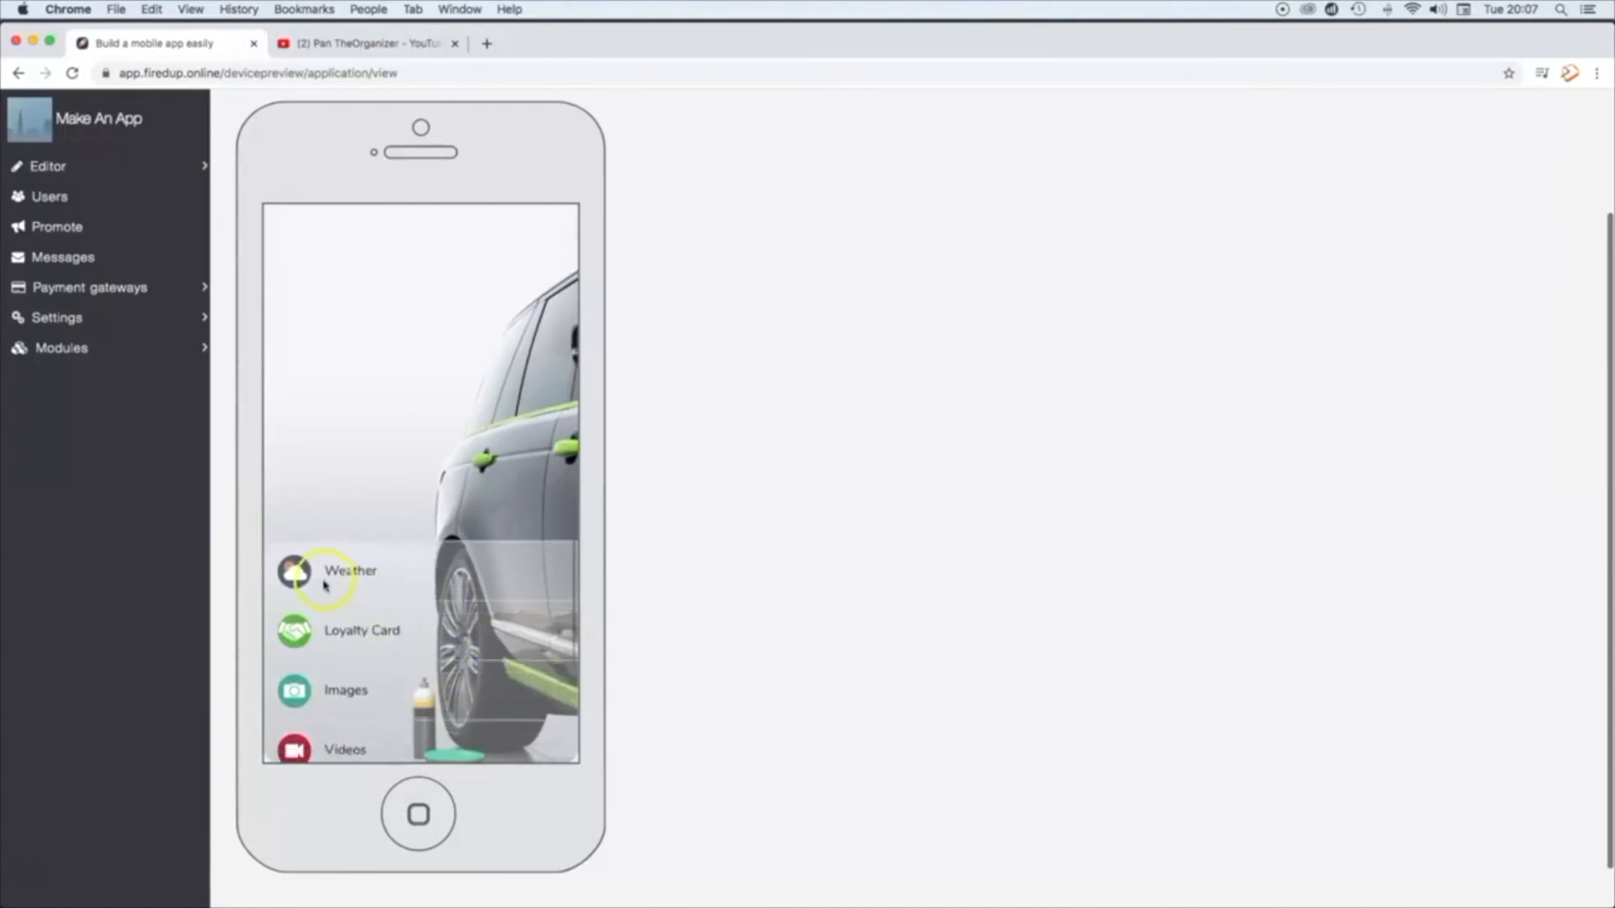
left_click(299, 572)
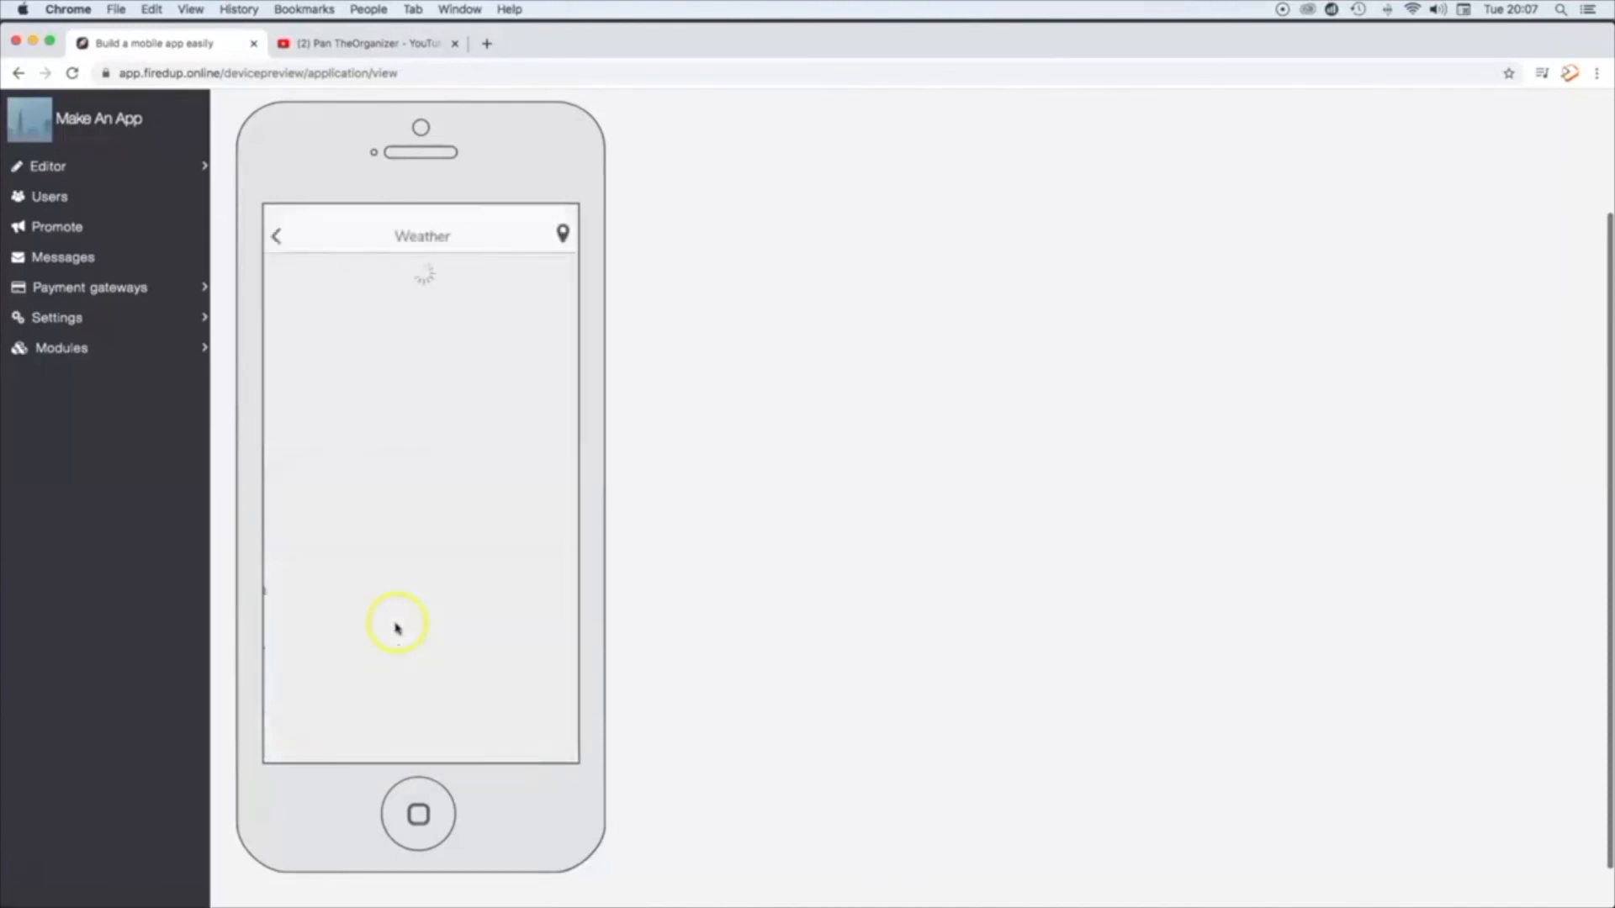
left_click(36, 873)
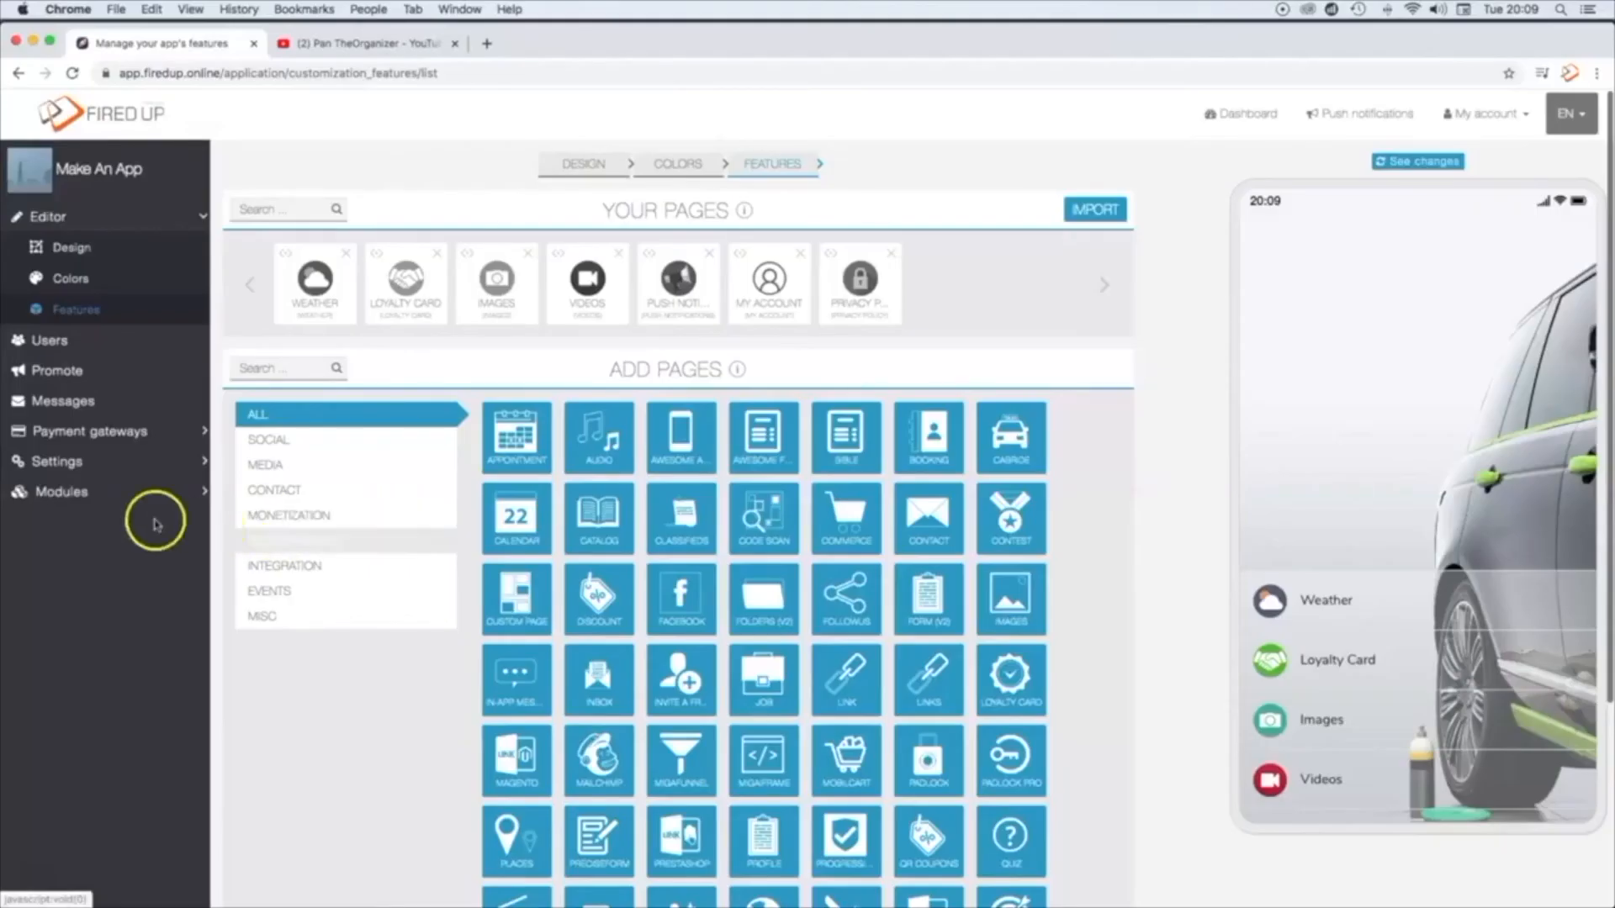
Step: Open the Training Videos module and browse through its tutorial thumbnails
left_click(64, 491)
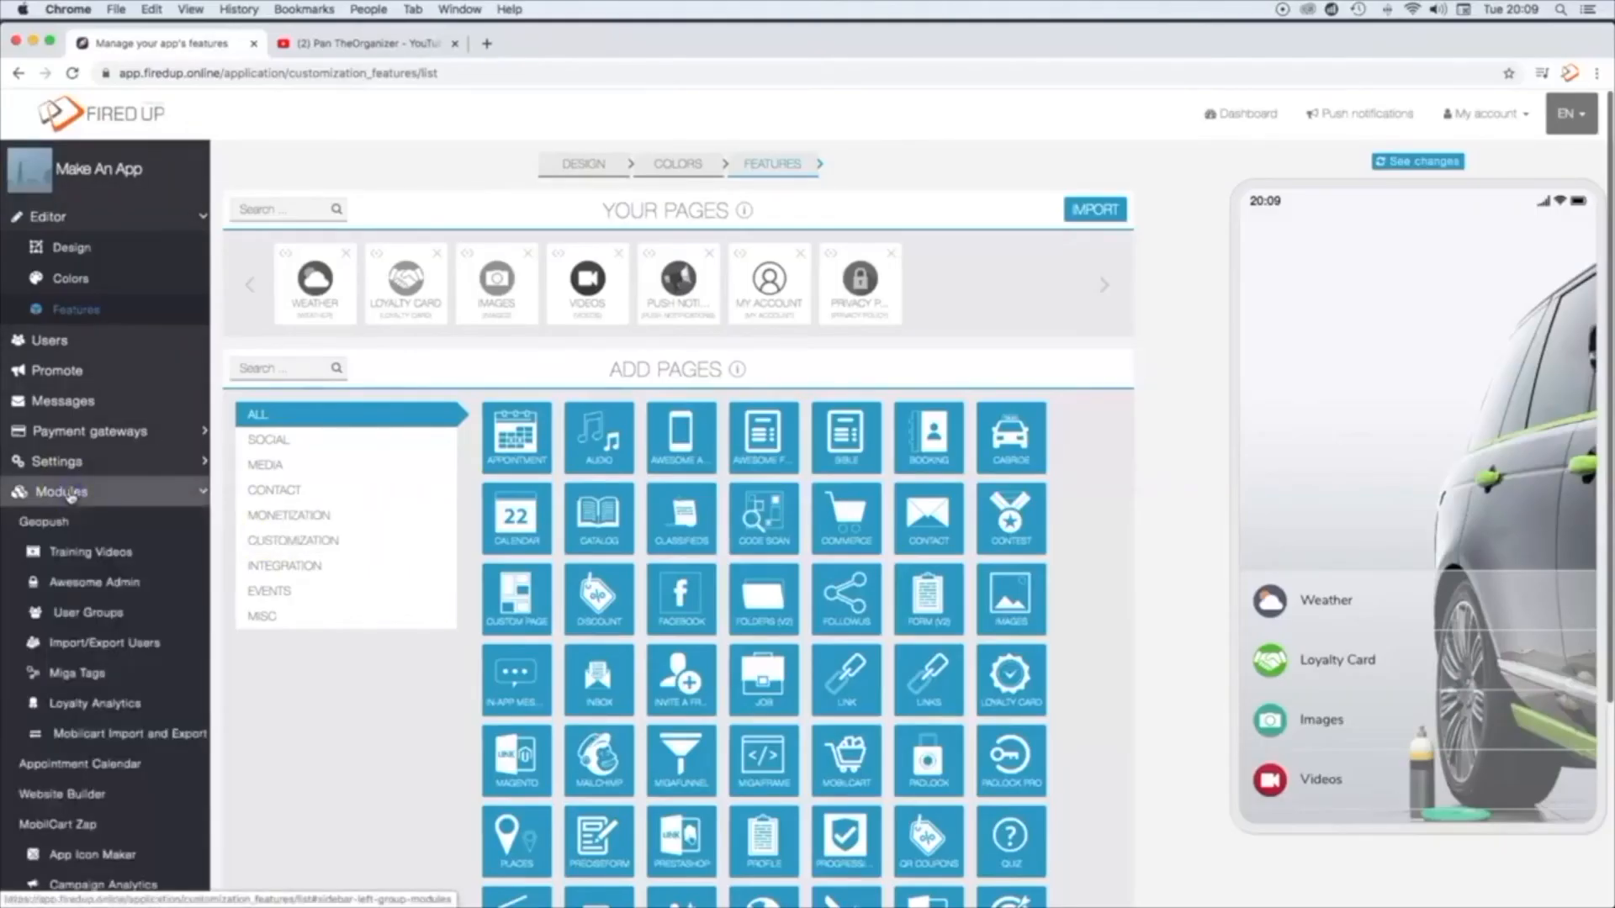
left_click(82, 554)
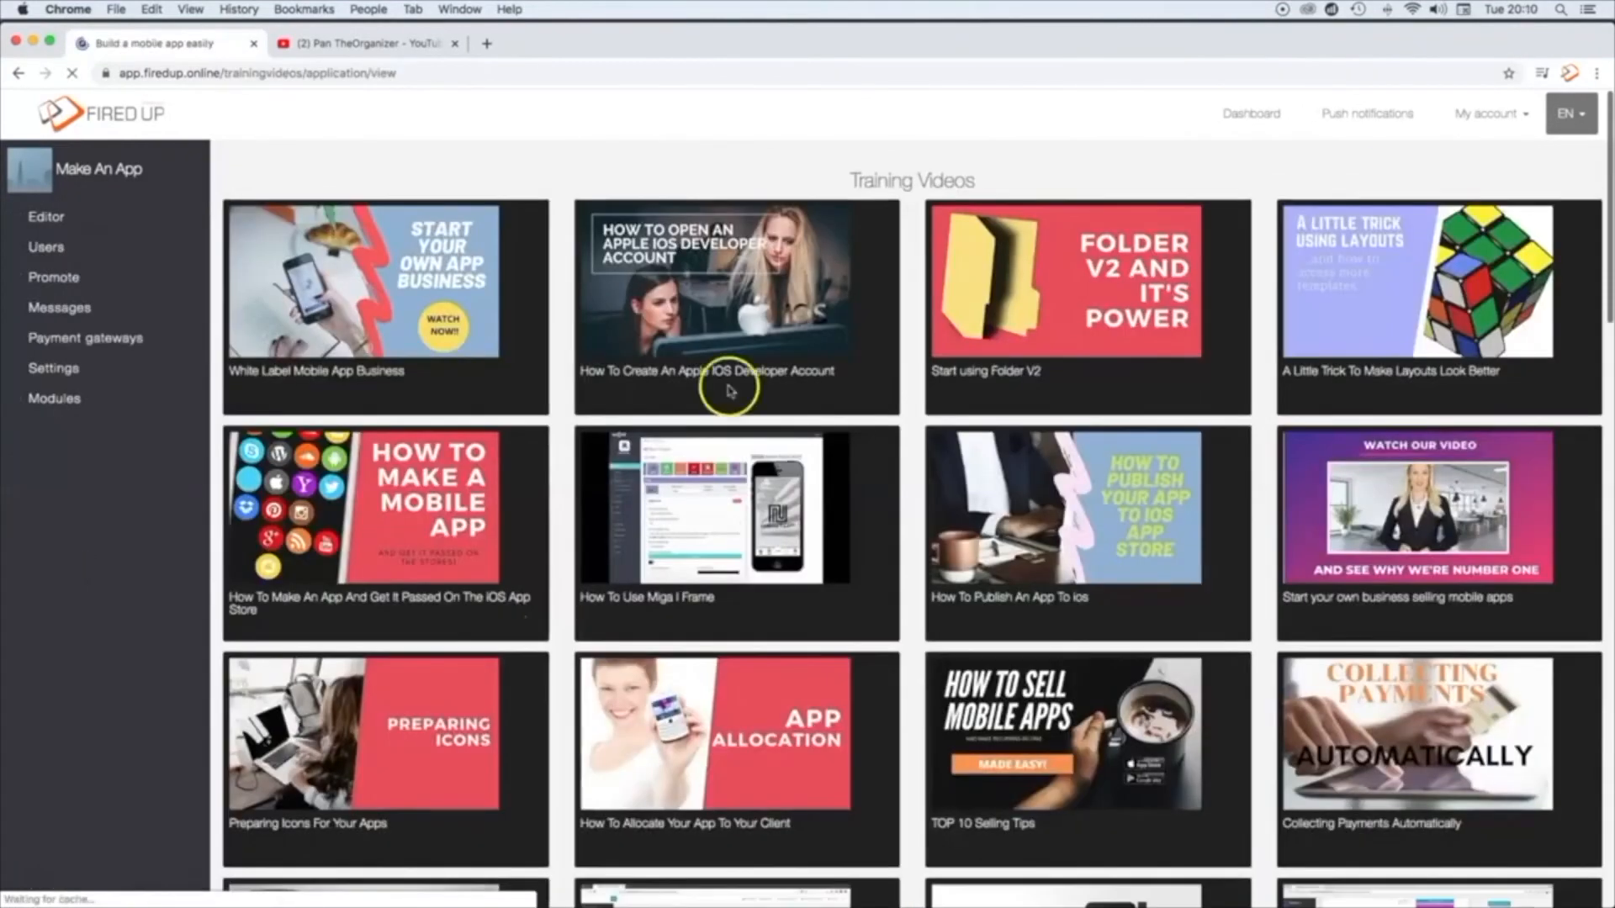
scroll(1103, 452, "down", 15)
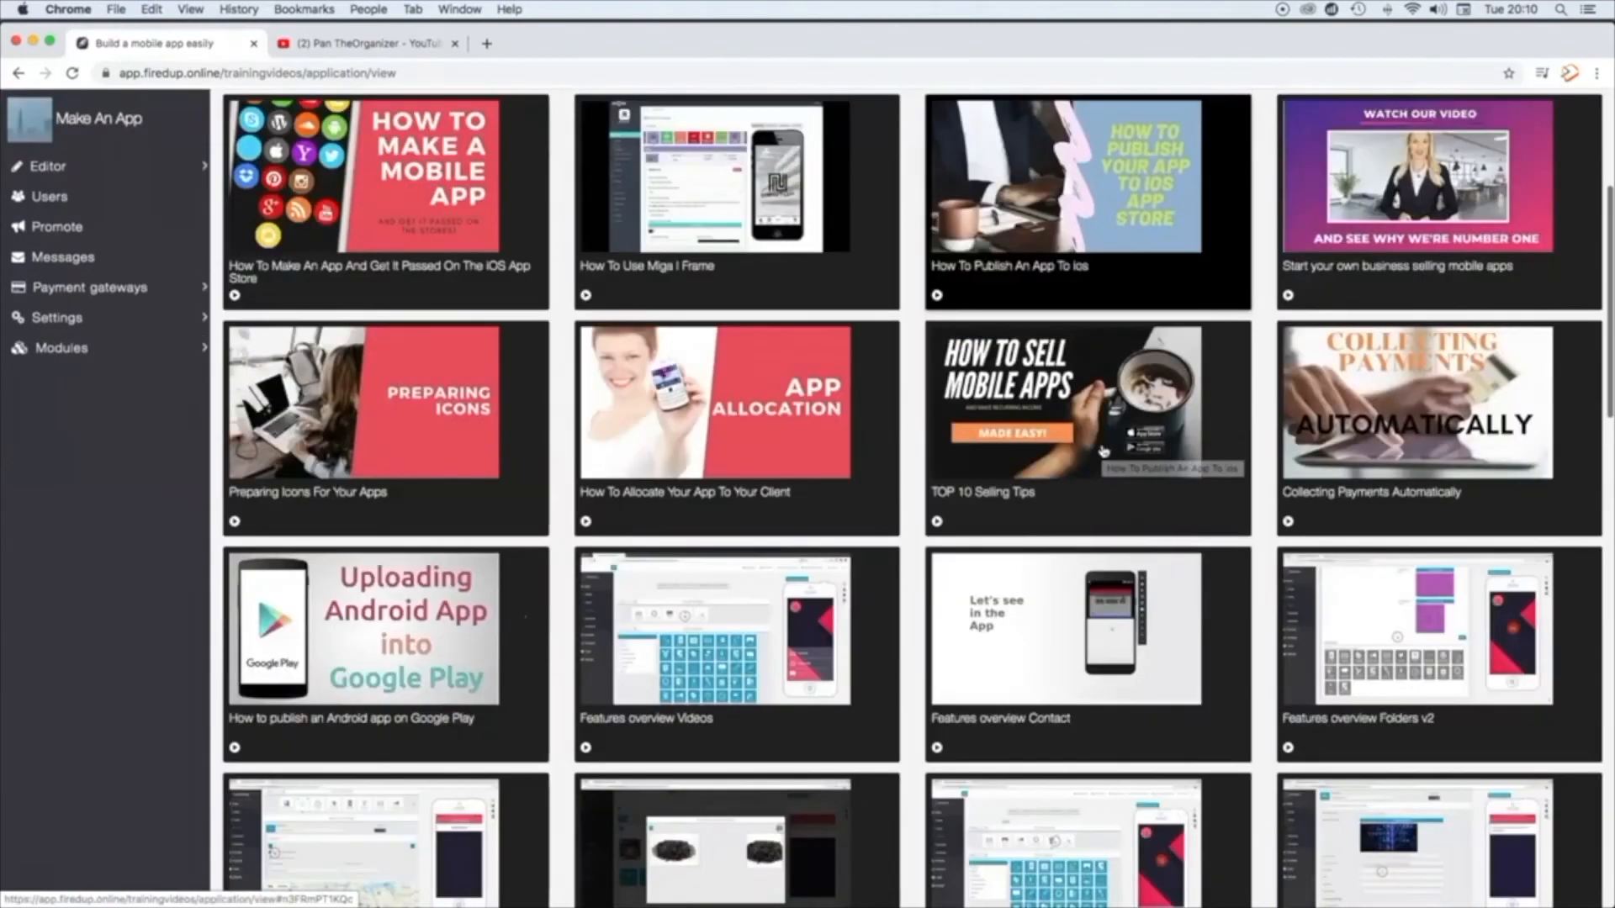
scroll(1104, 452, "down", 3)
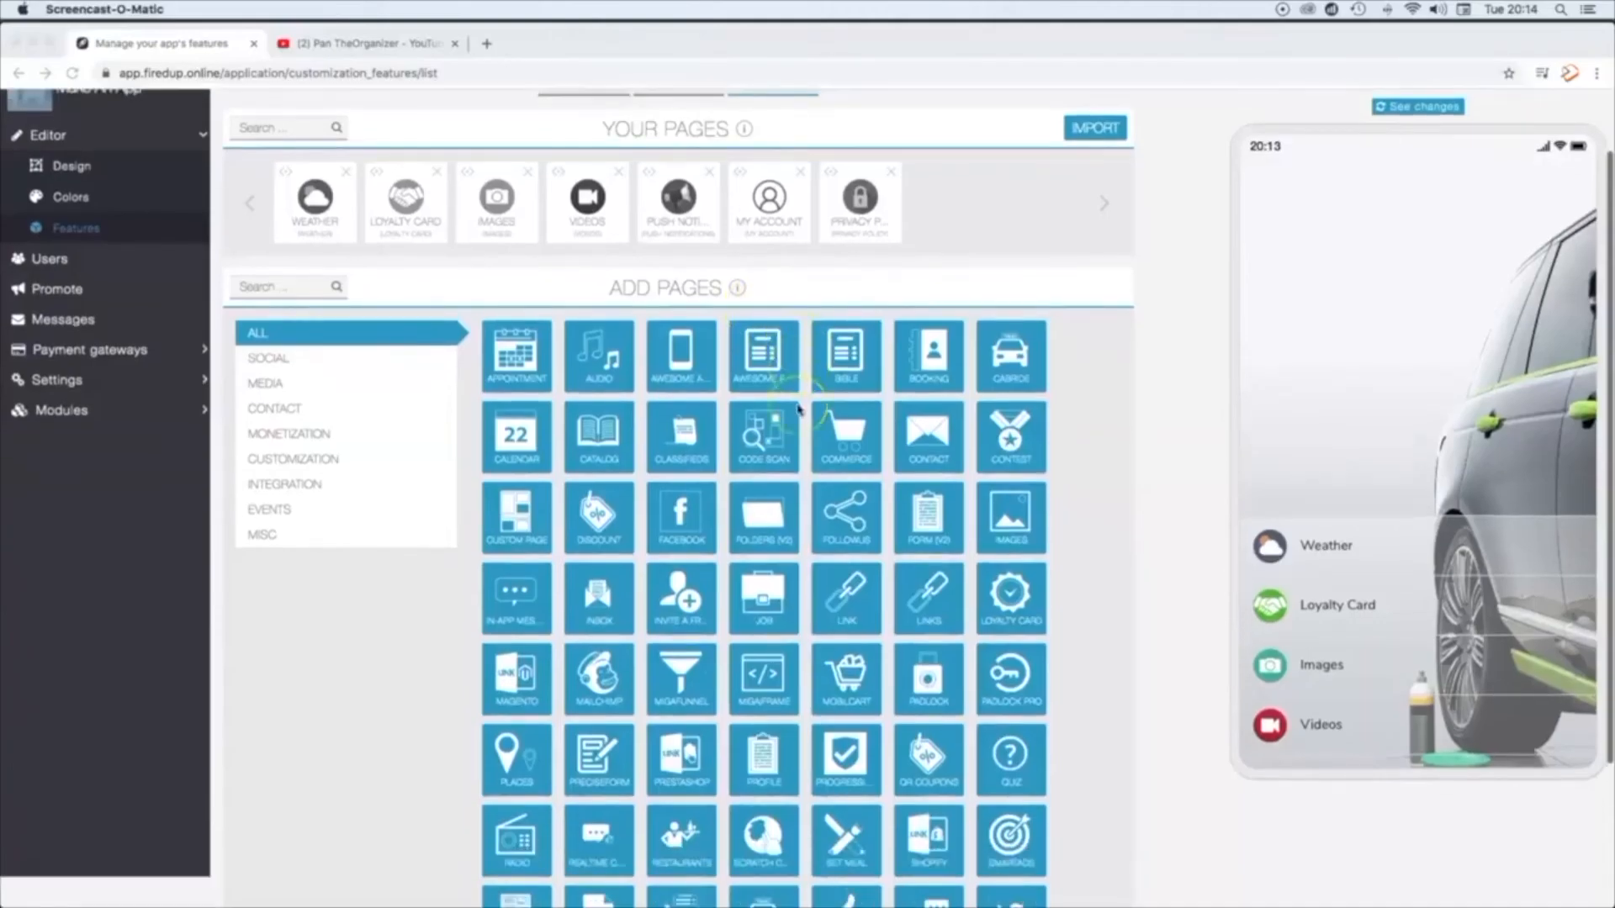
scroll(798, 410, "down", 5)
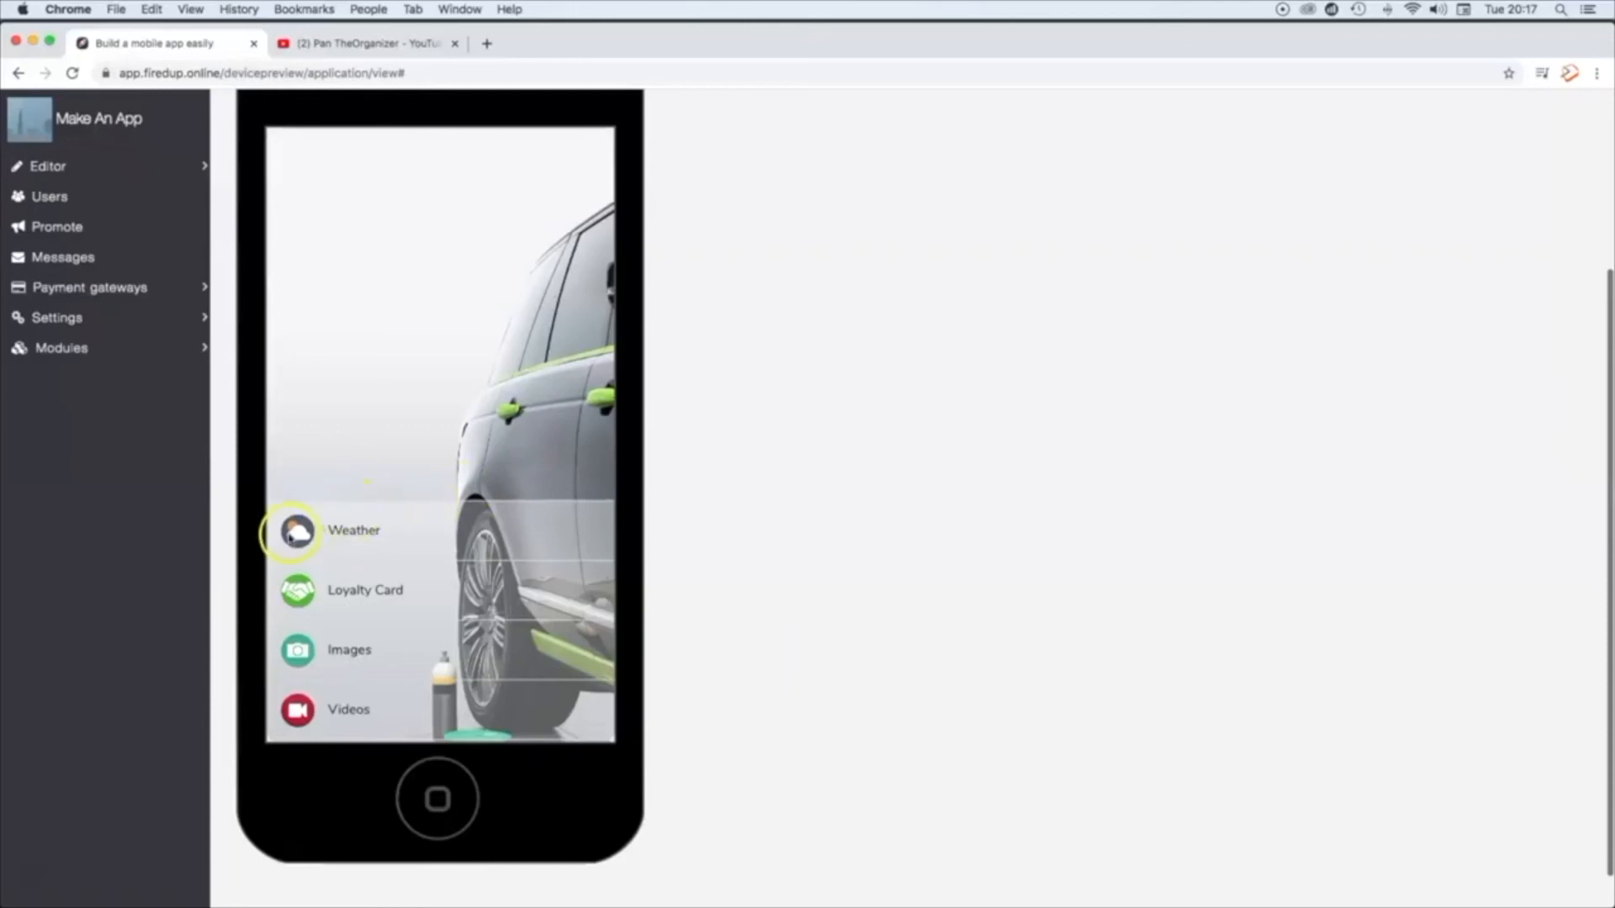
Step: Check the Weather and Loyalty Card pages in the black phone preview, returning to the app's home menu after each
left_click(296, 535)
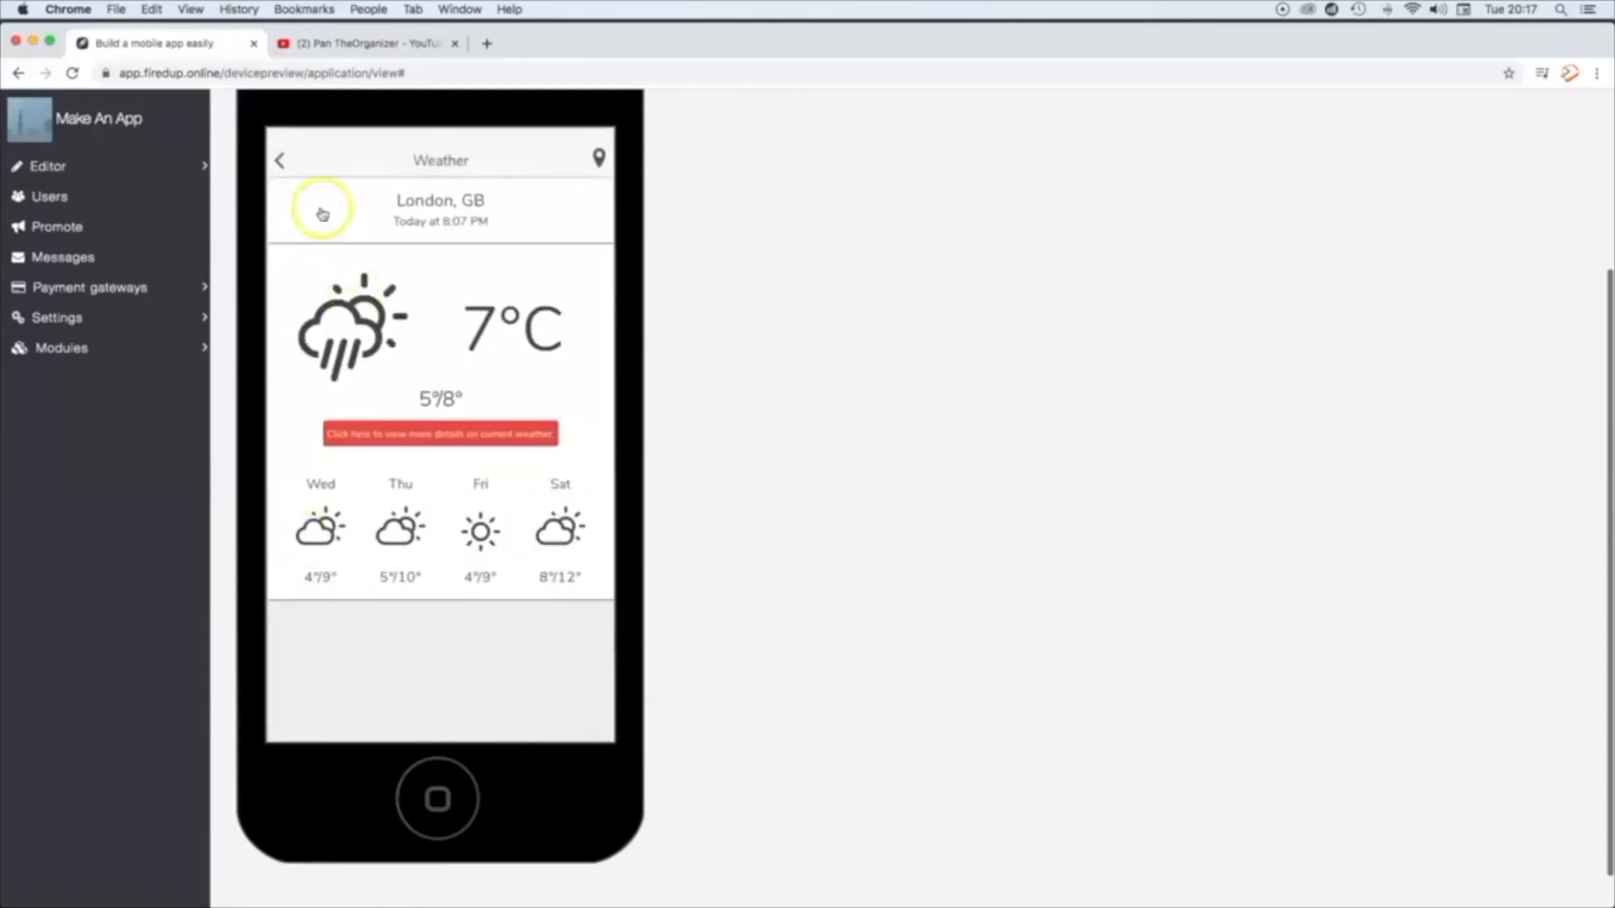
left_click(285, 164)
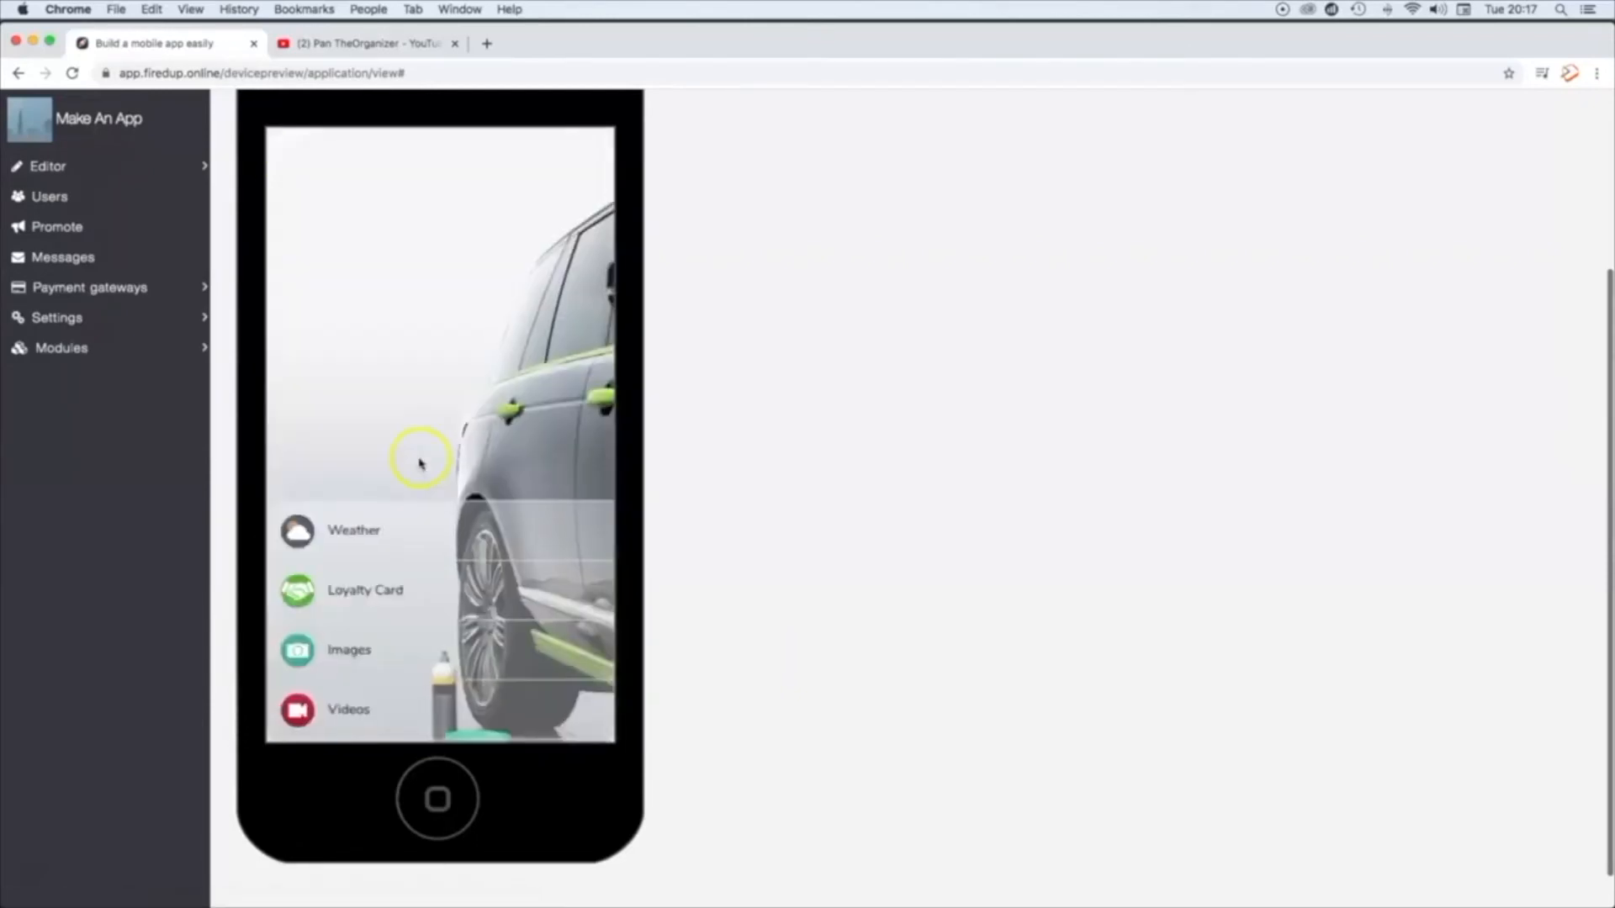
left_click(299, 593)
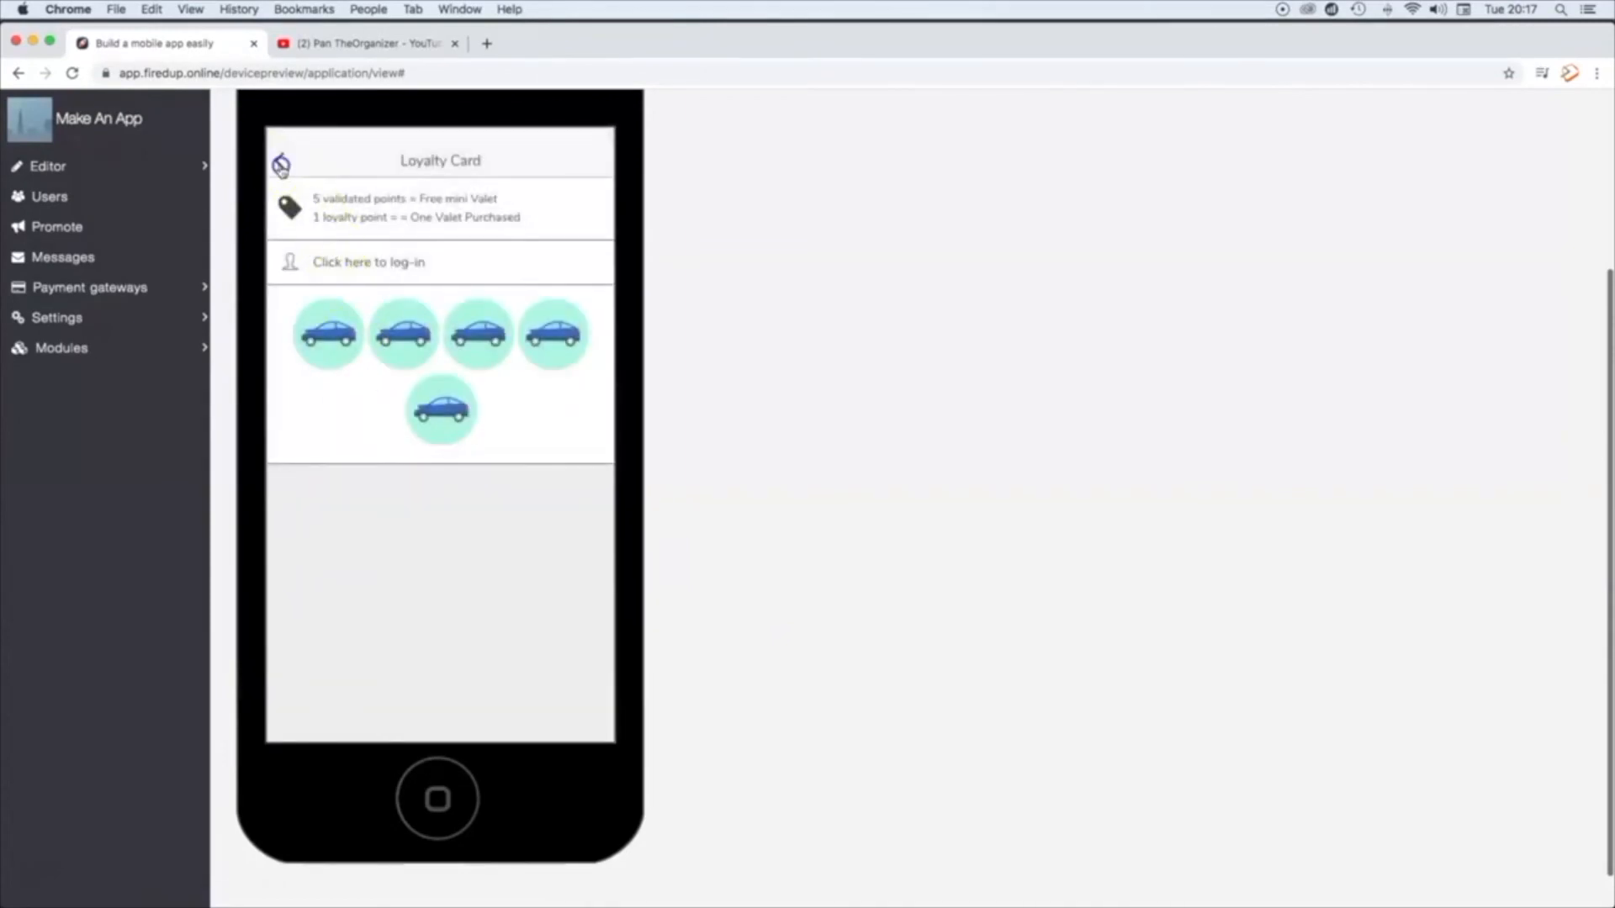
left_click(281, 164)
Step: Check the Images gallery in the phone preview and browse the channel's clips on the Videos page
scroll(336, 644, "down", 2)
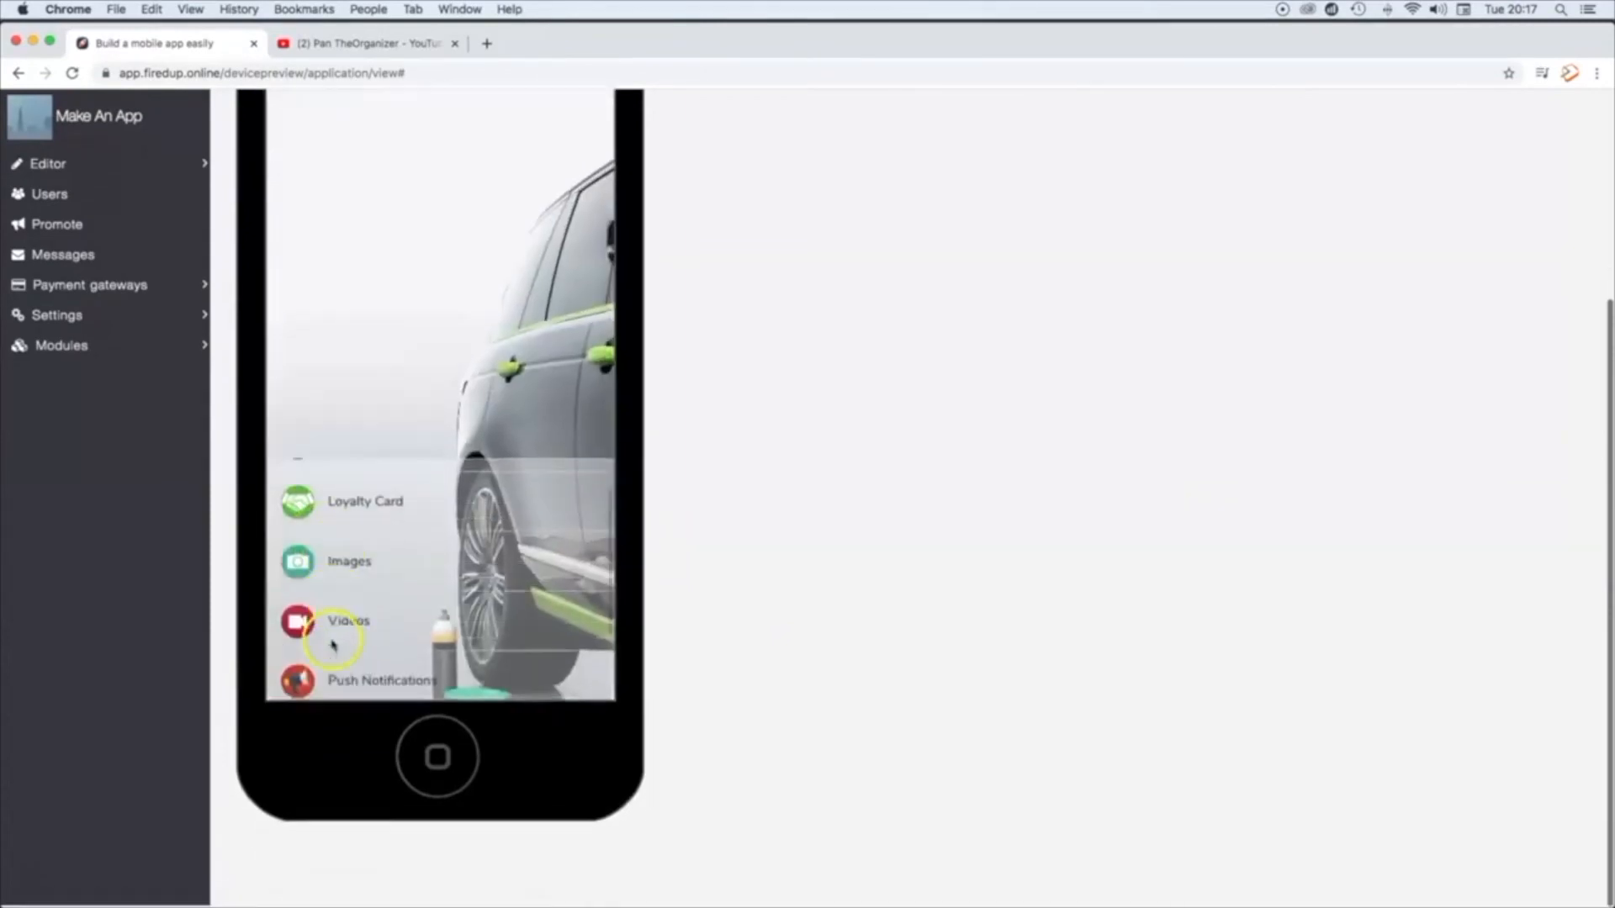
left_click(310, 580)
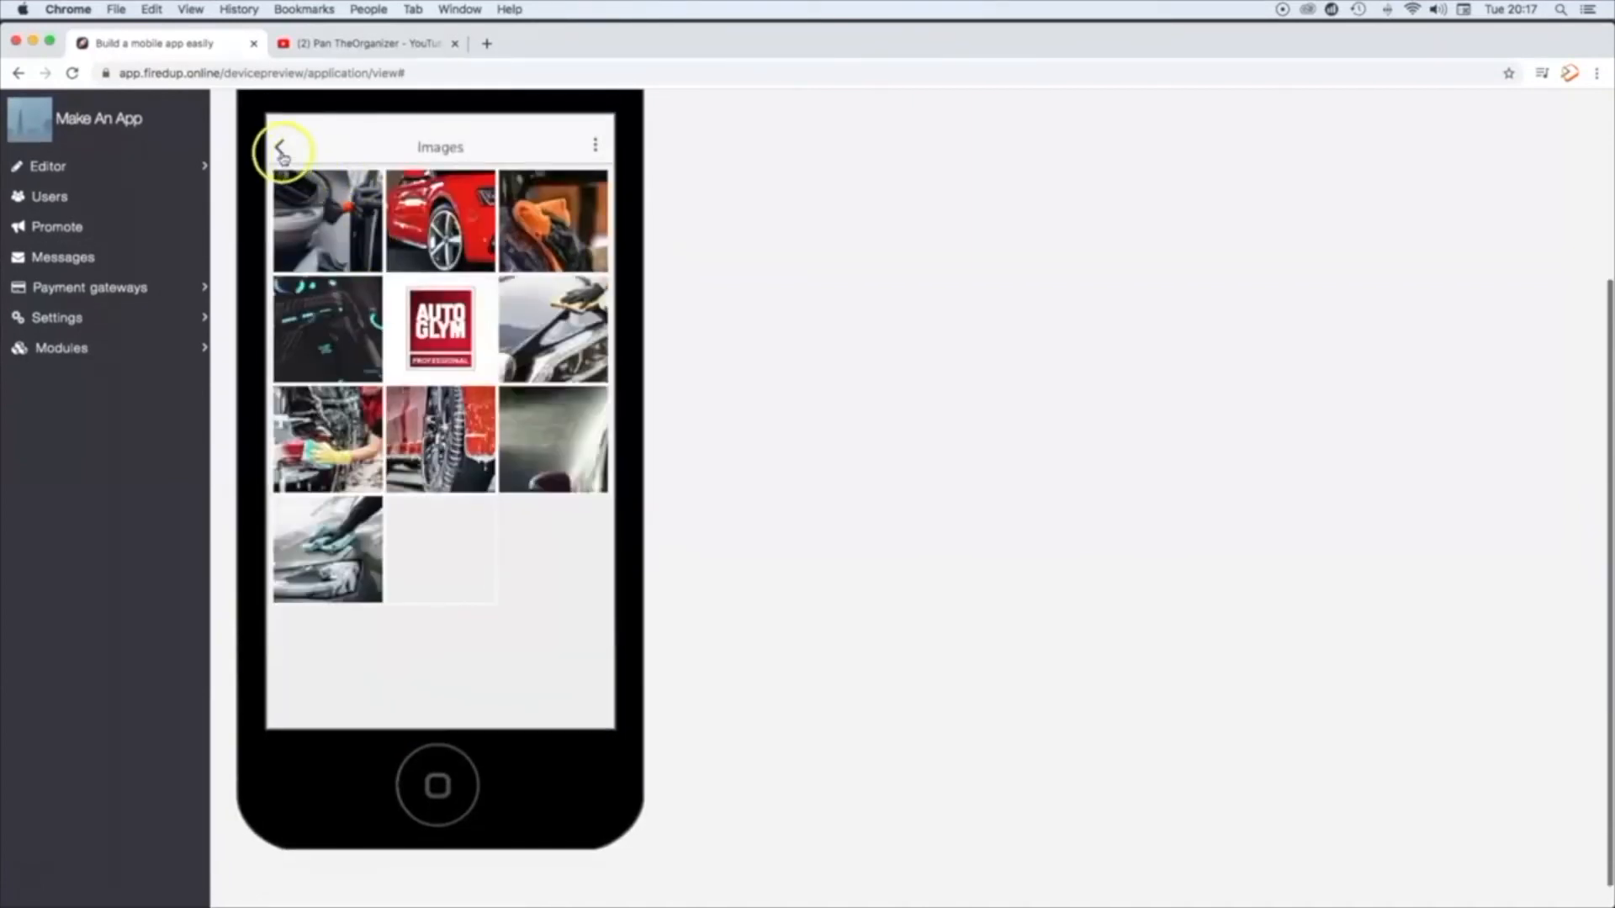
left_click(282, 156)
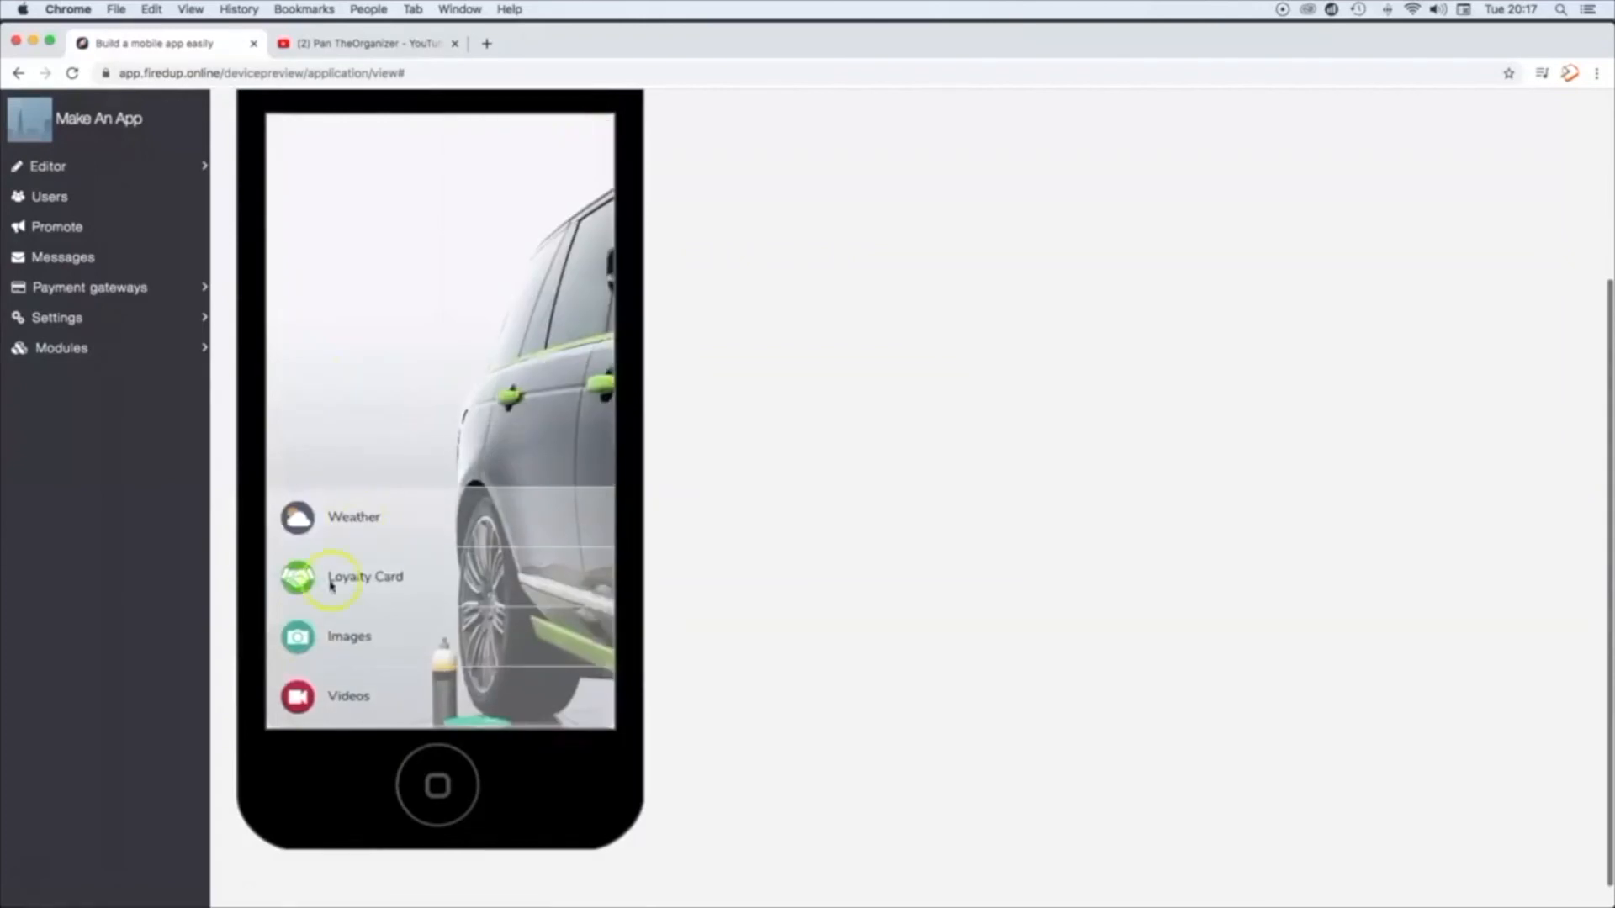
left_click(297, 696)
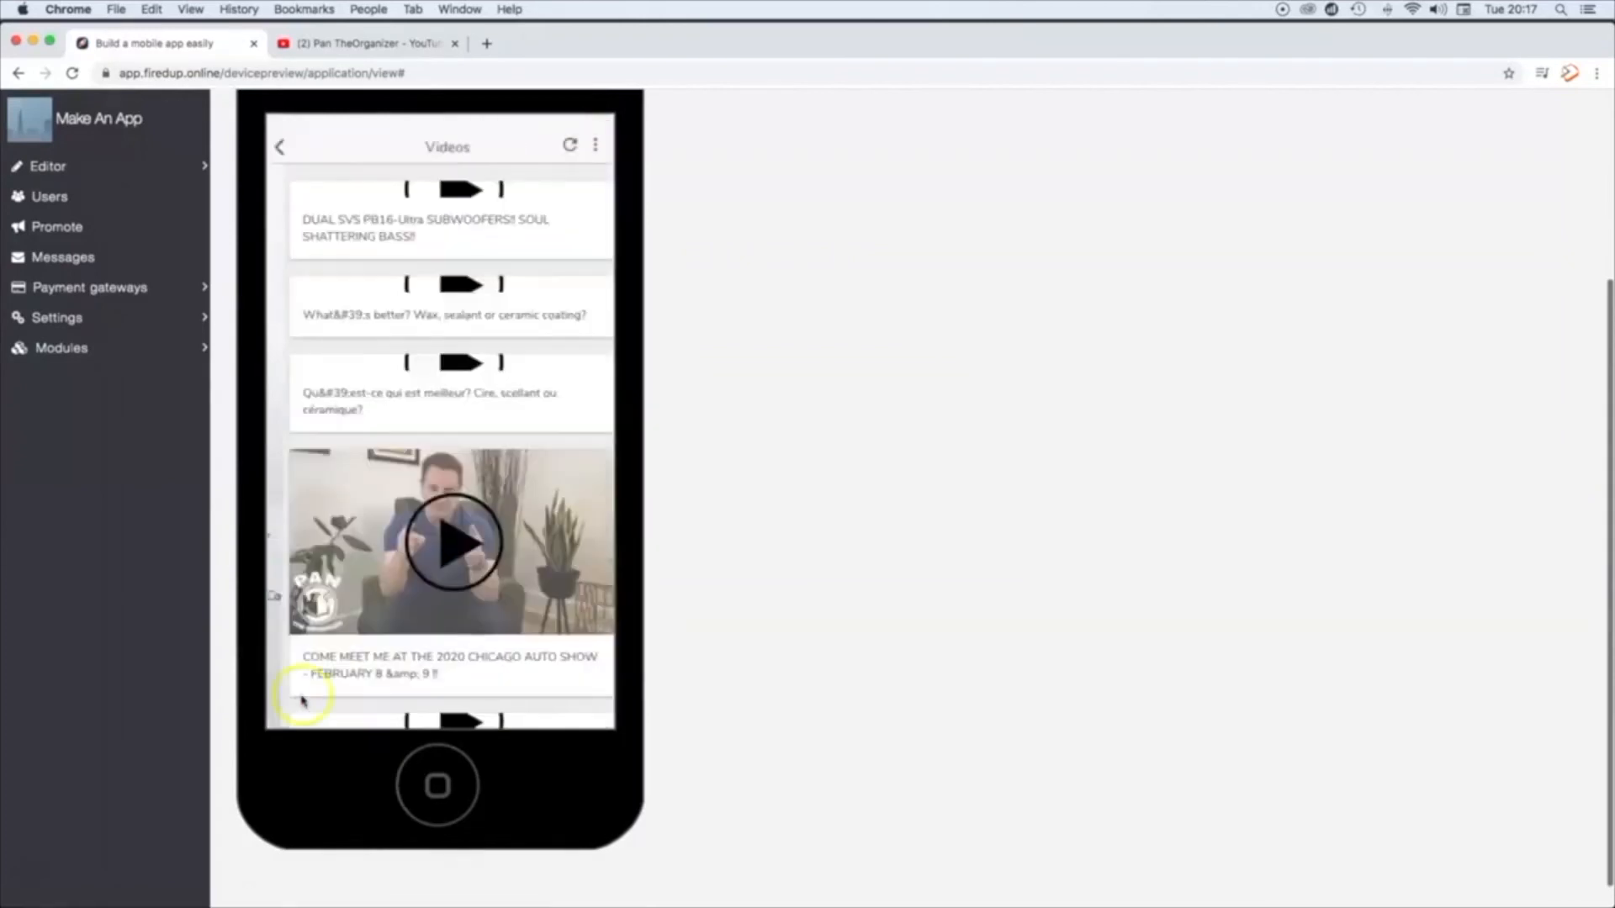
scroll(498, 440, "down", 5)
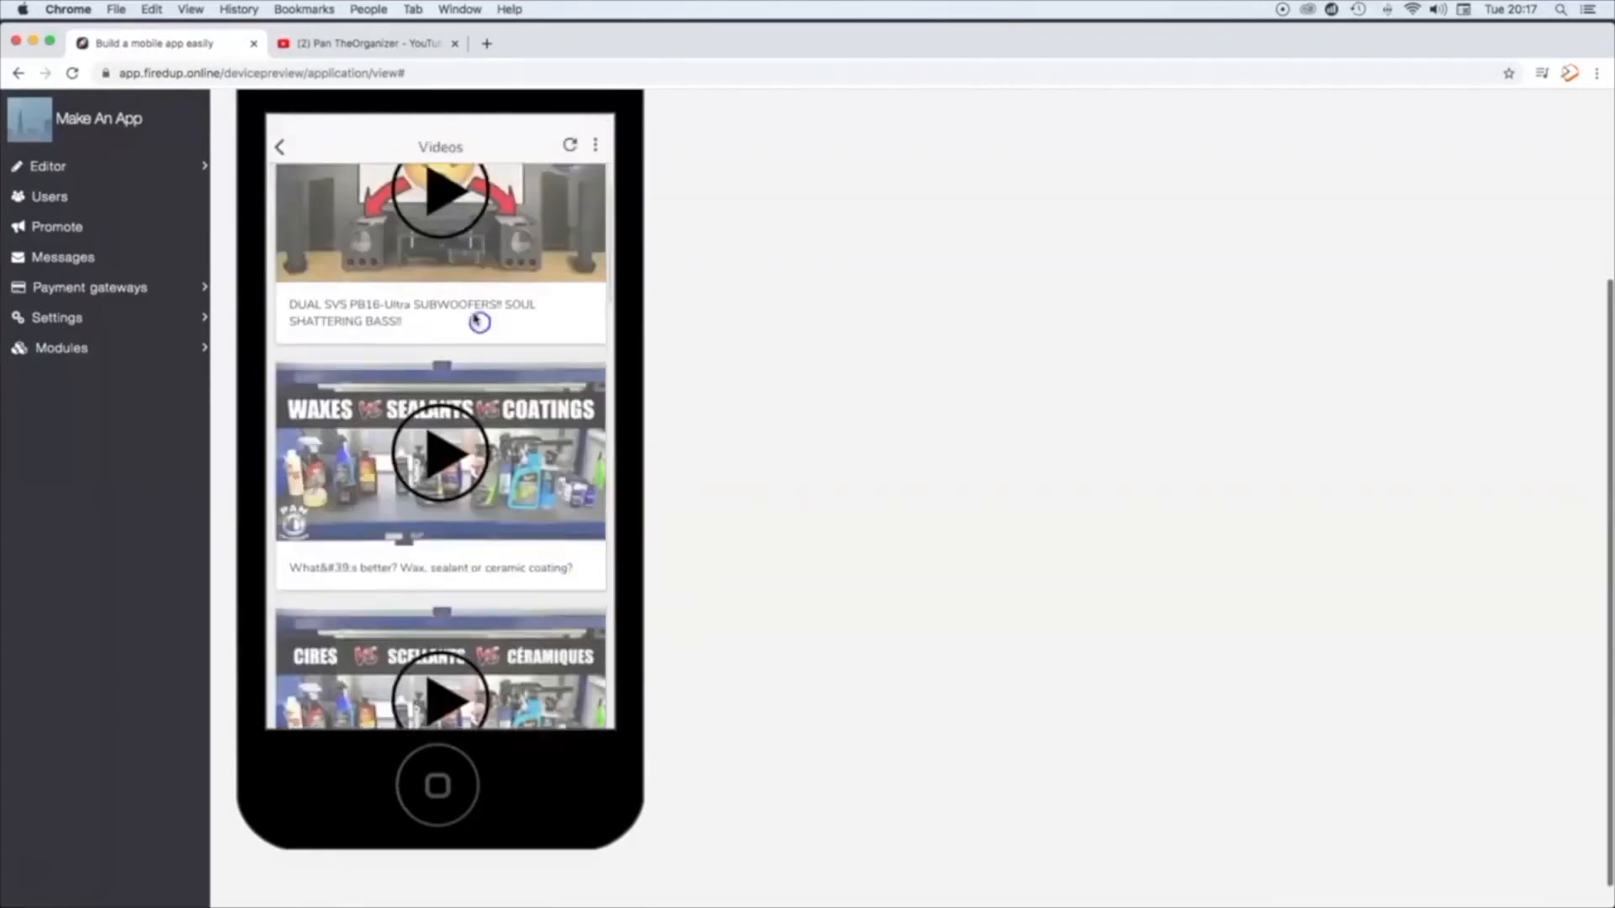
scroll(475, 574, "down", 15)
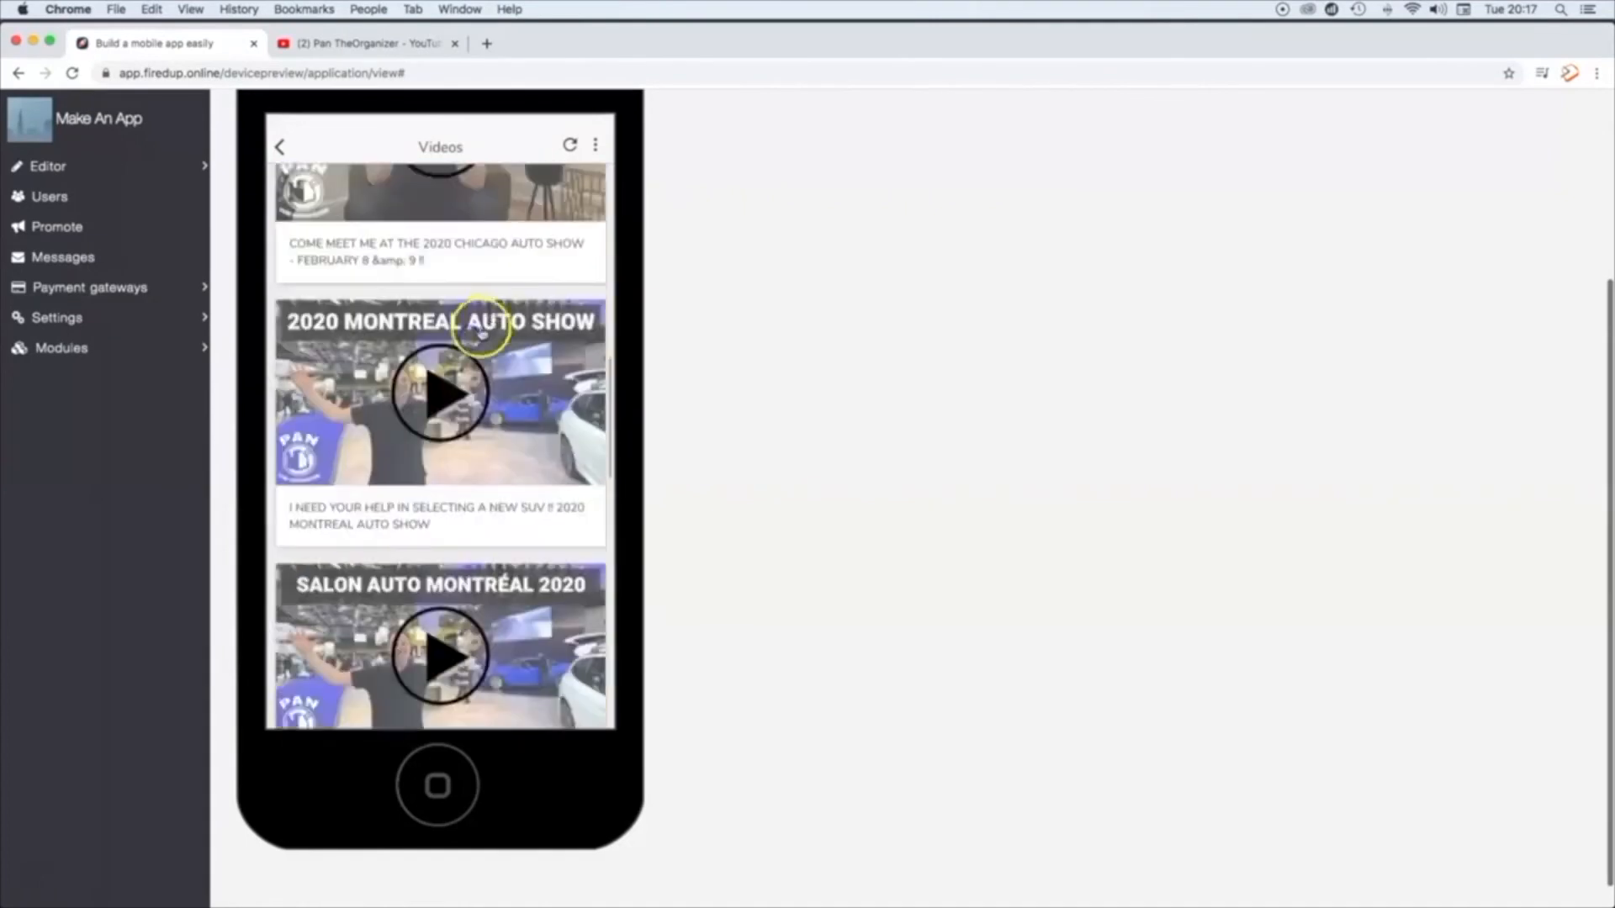
Step: Return to the app's home menu in the phone preview and open the Privacy Policy page
left_click(283, 149)
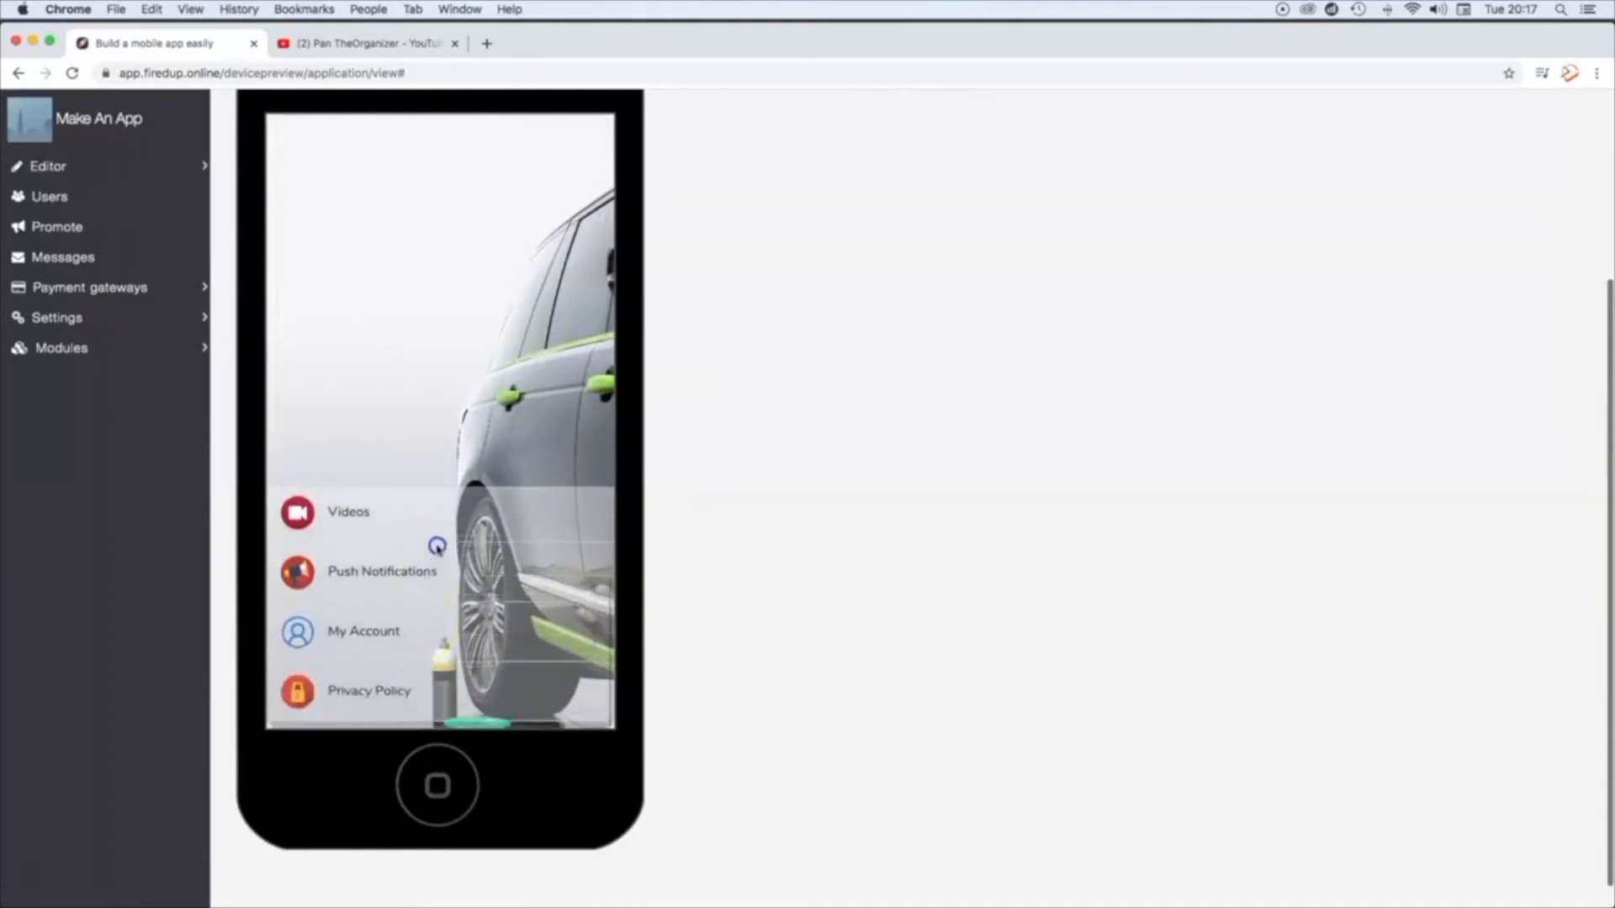
left_click(305, 711)
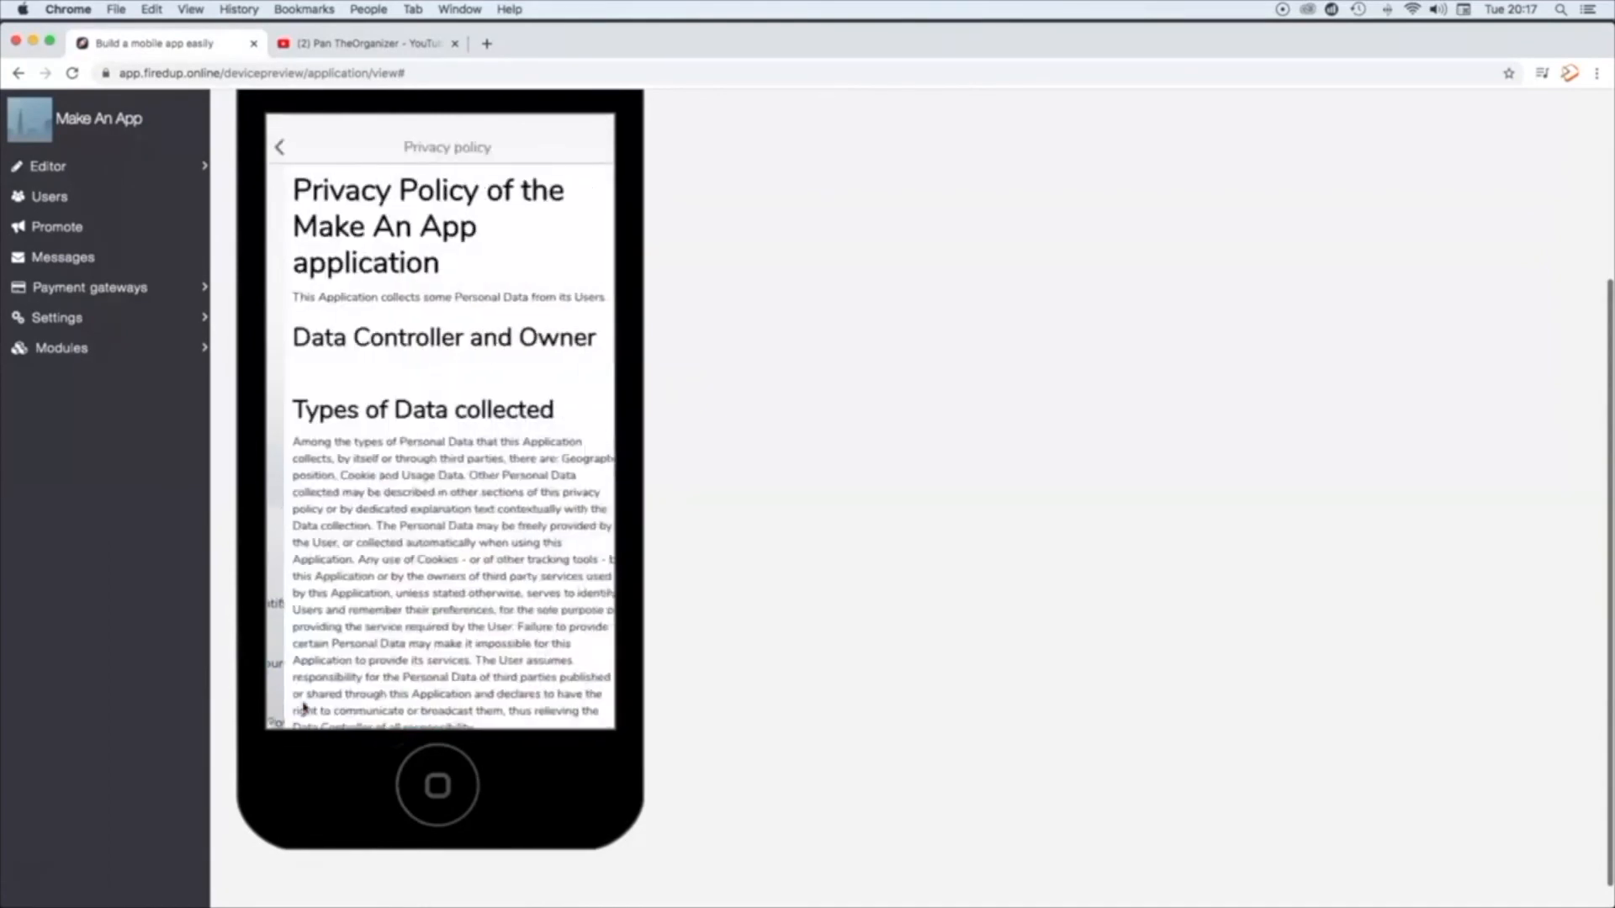
left_click(34, 869)
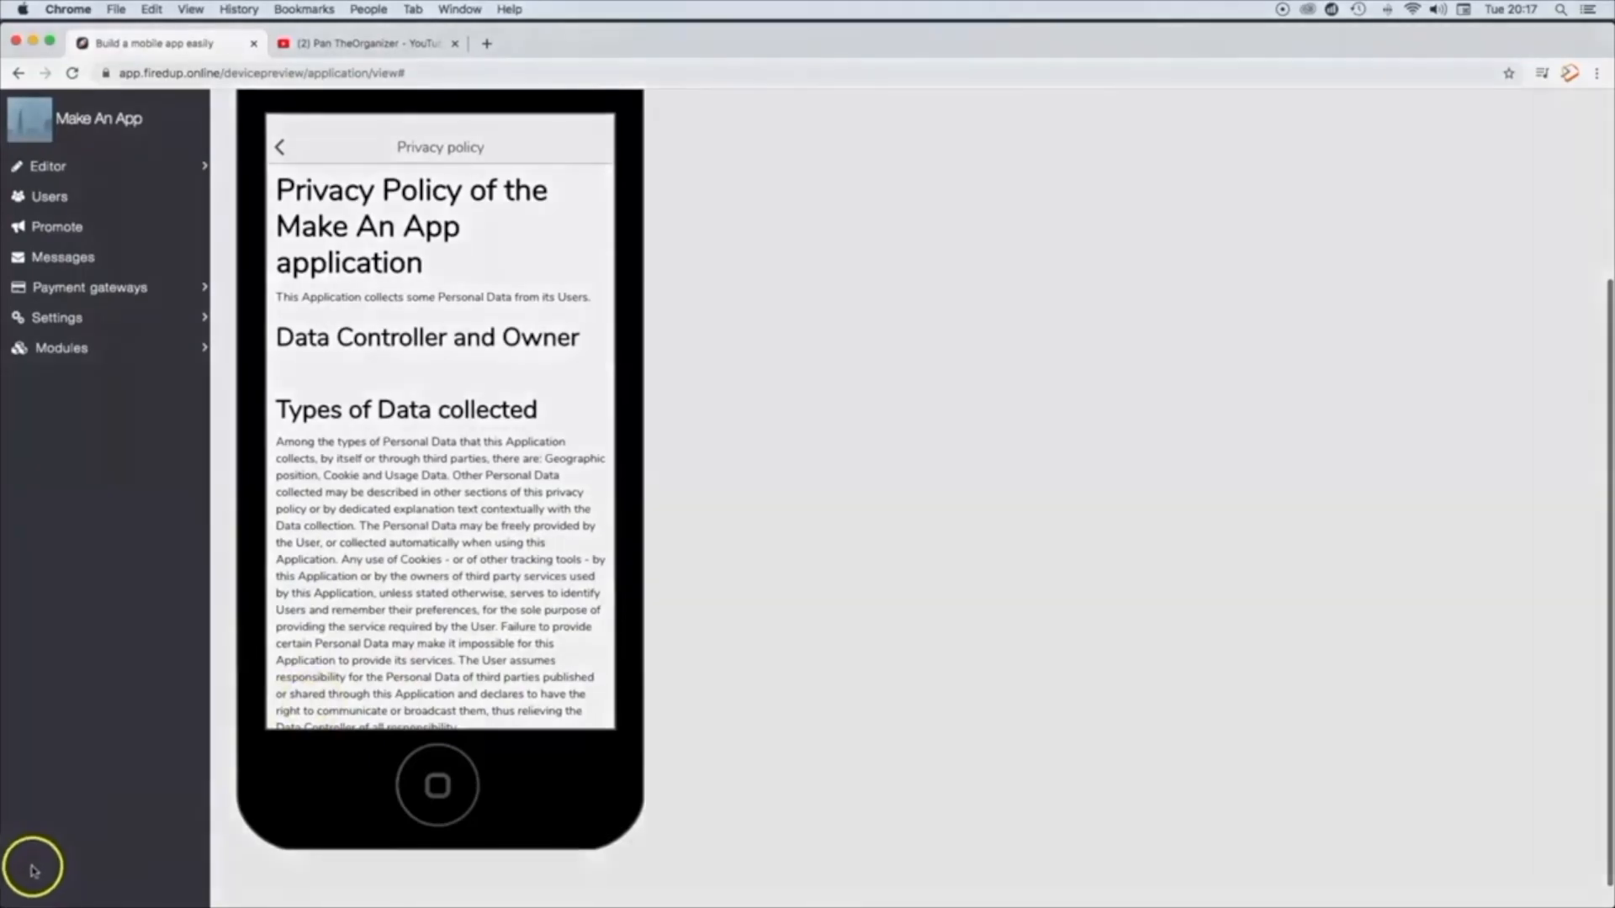